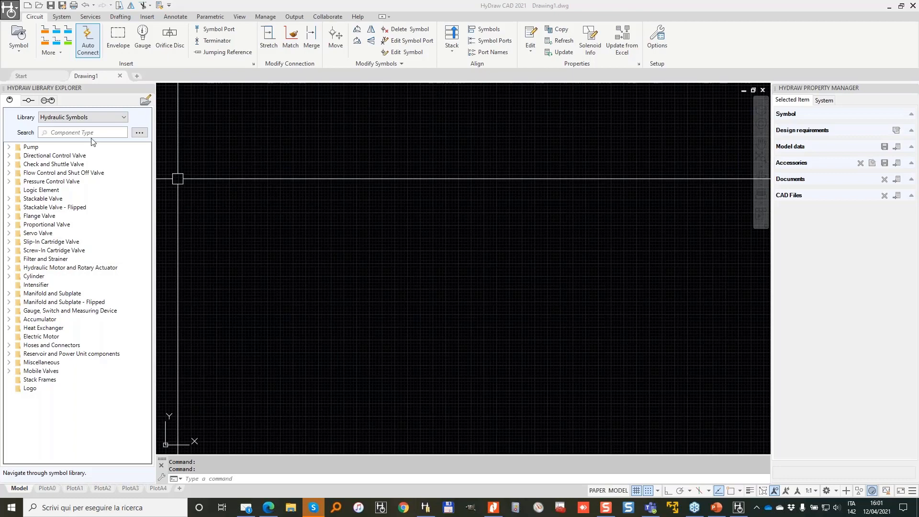
- Search the online FluidPowerTools.com hydraulic component database for model code 4we6j
click(139, 133)
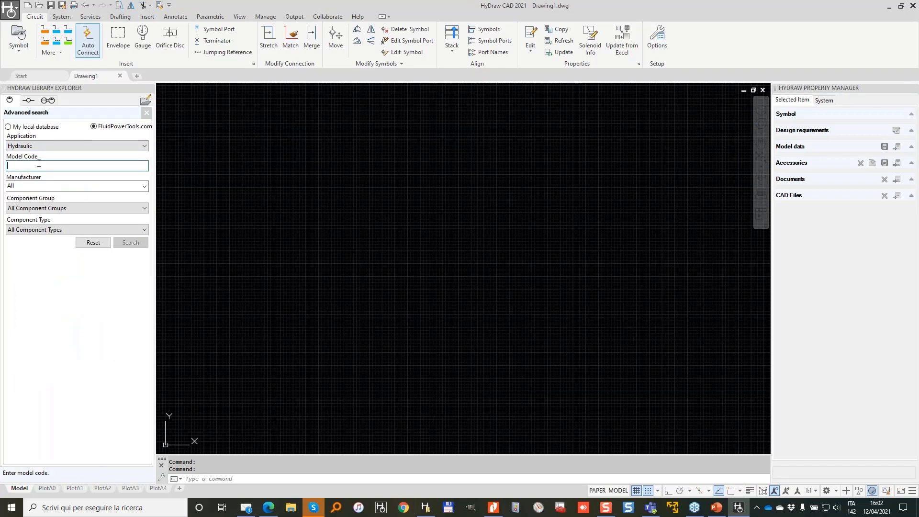
text(4we6j)
click(131, 242)
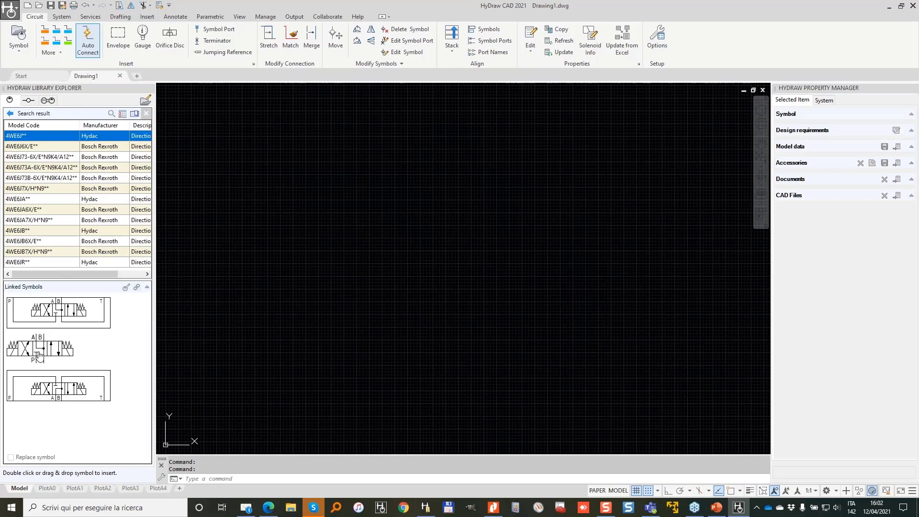
- Insert the Hydac 4WE6J** directional valve's plain linked symbol with ports A, B, P and T into the drawing
click(38, 353)
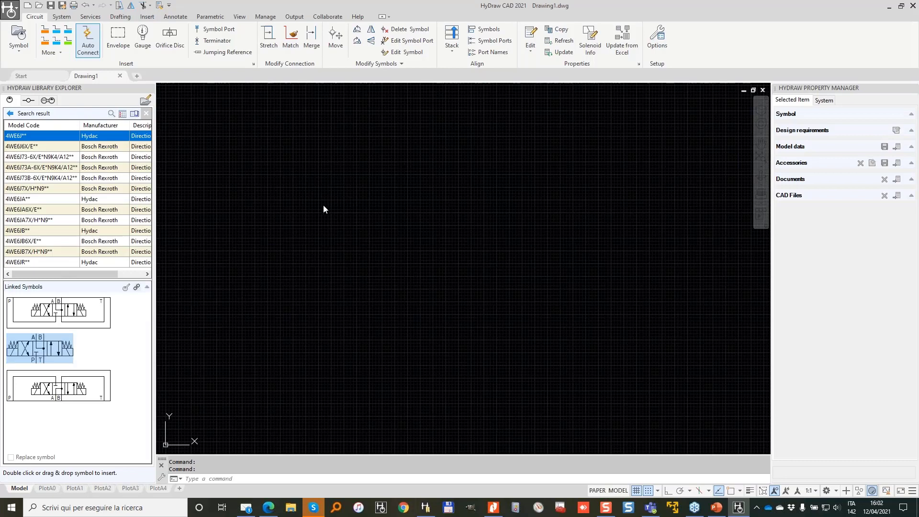
scroll(312, 216, up, 4)
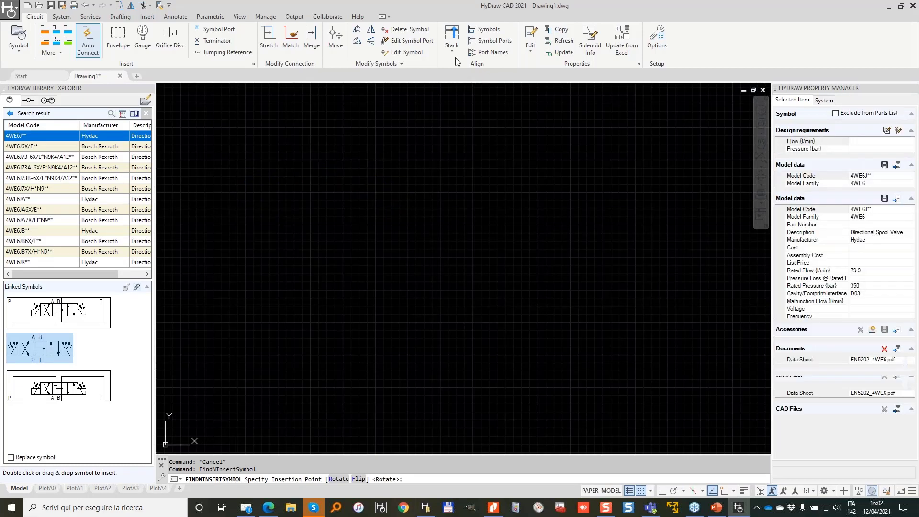
click(10, 114)
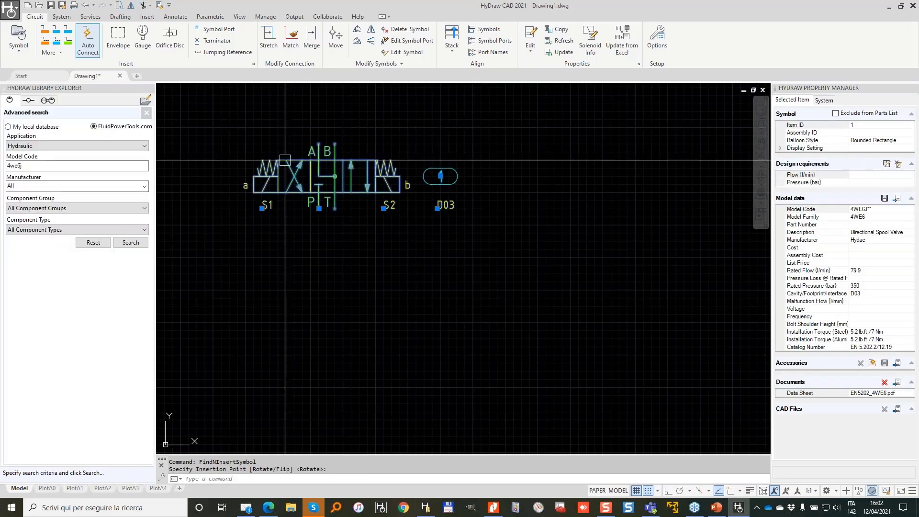
key(Escape)
key(Escape)
middle_drag(318, 140, 404, 233)
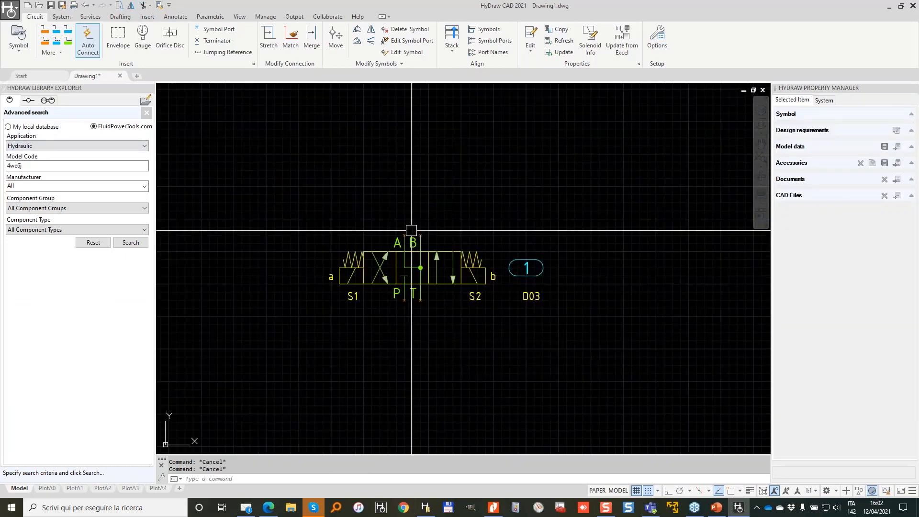
scroll(387, 230, up, 2)
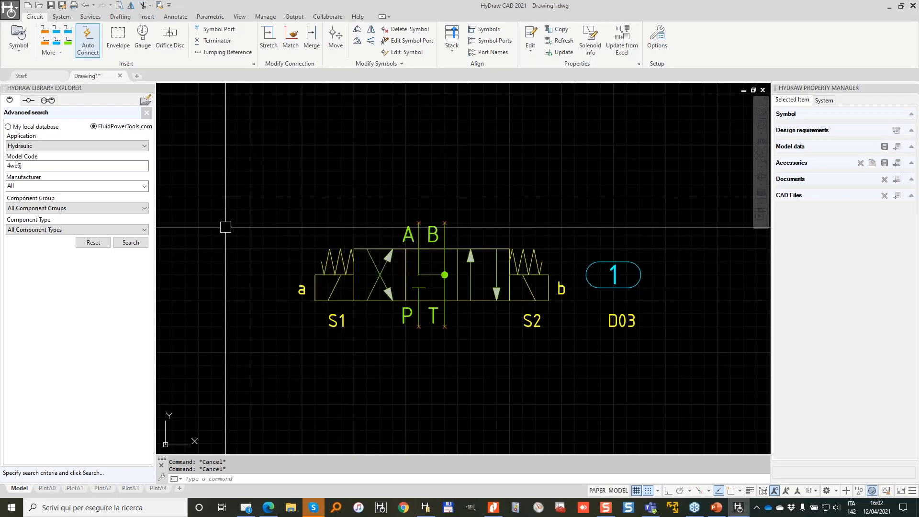
- Open the inserted directional valve symbol for editing in the Symbol Editor
click(371, 261)
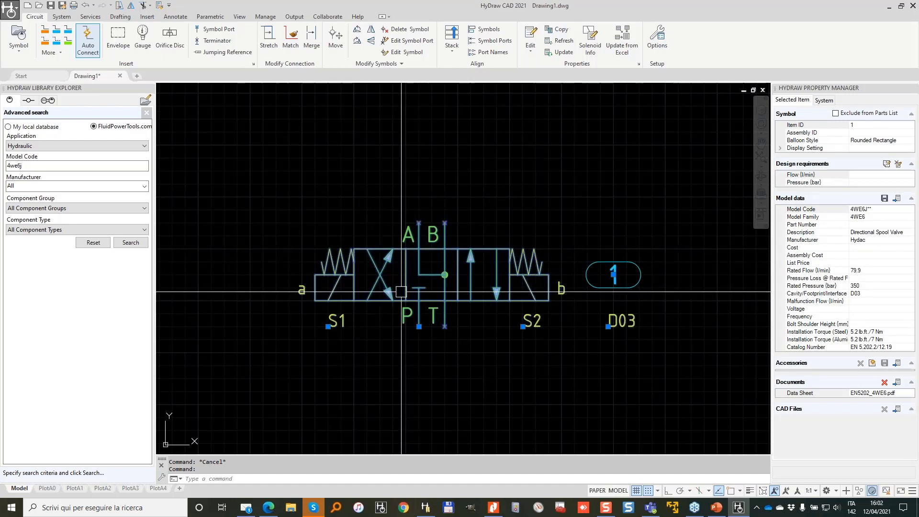
click(400, 52)
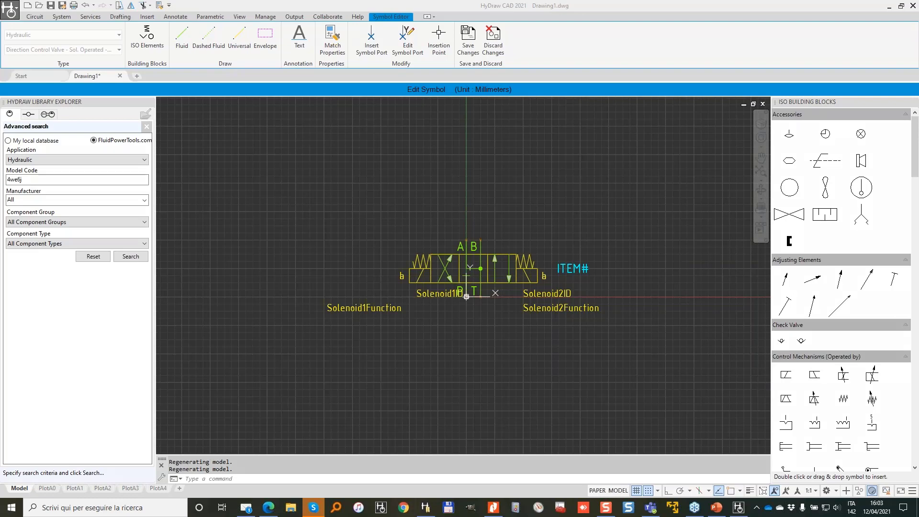
mouse_move(410, 74)
mouse_down()
mouse_move(464, 118)
mouse_move(420, 63)
mouse_move(345, 79)
mouse_move(526, 102)
mouse_up()
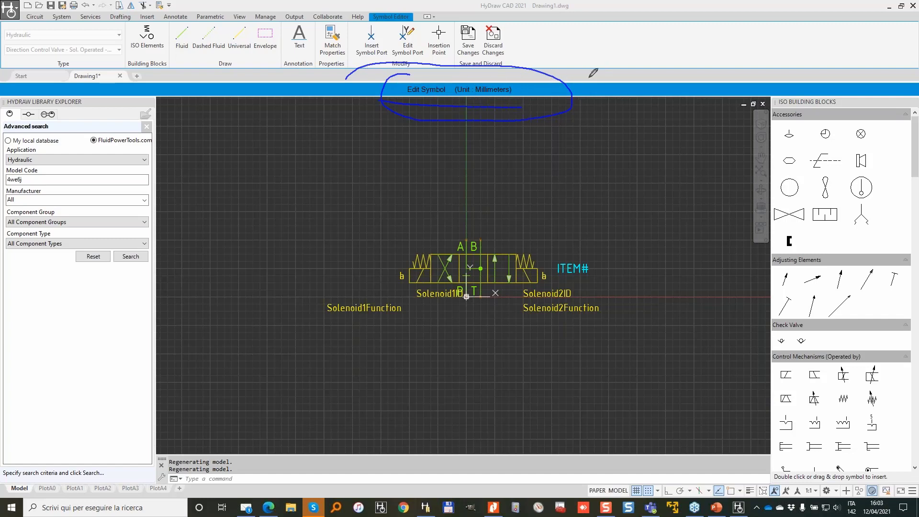
mouse_move(3, 20)
mouse_down()
mouse_move(3, 48)
mouse_move(29, 71)
mouse_move(523, 67)
mouse_move(429, 12)
mouse_move(4, 19)
mouse_up()
mouse_move(465, 6)
mouse_down()
mouse_move(449, 41)
mouse_move(524, 66)
mouse_move(463, 4)
mouse_move(471, 21)
mouse_move(527, 35)
mouse_up()
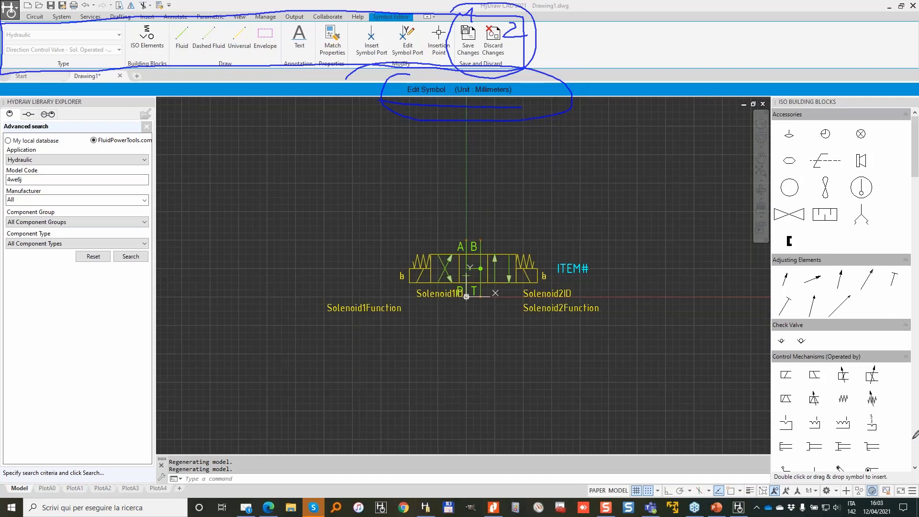
click(912, 438)
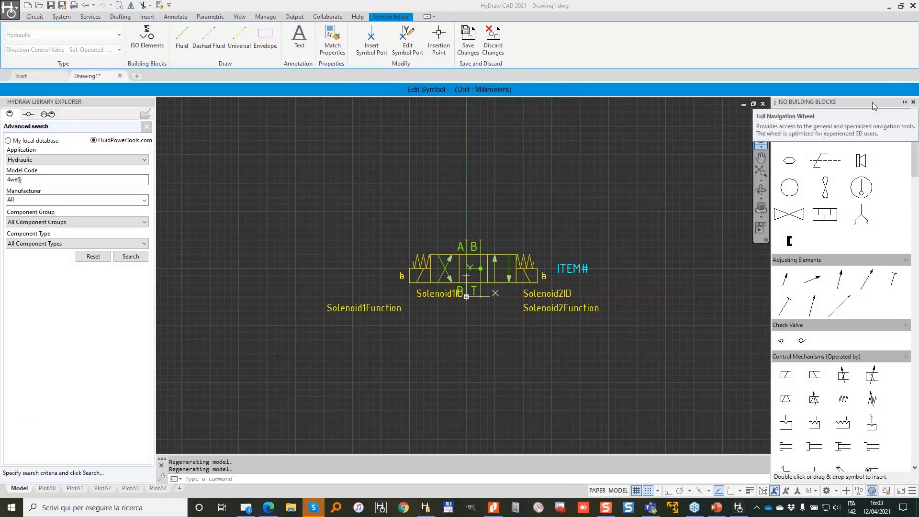
- Close the ISO building blocks palette and reopen it
click(913, 102)
click(914, 102)
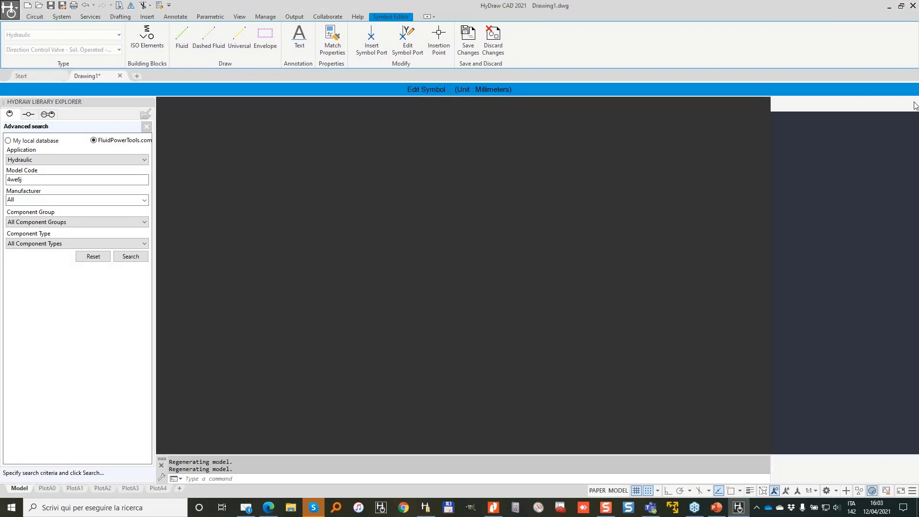
click(147, 37)
- Insert the Knob Pull control mechanism above the spring of solenoid a
scroll(843, 287, down, 2)
mouse_move(916, 146)
mouse_down()
mouse_move(916, 158)
mouse_move(916, 137)
mouse_up()
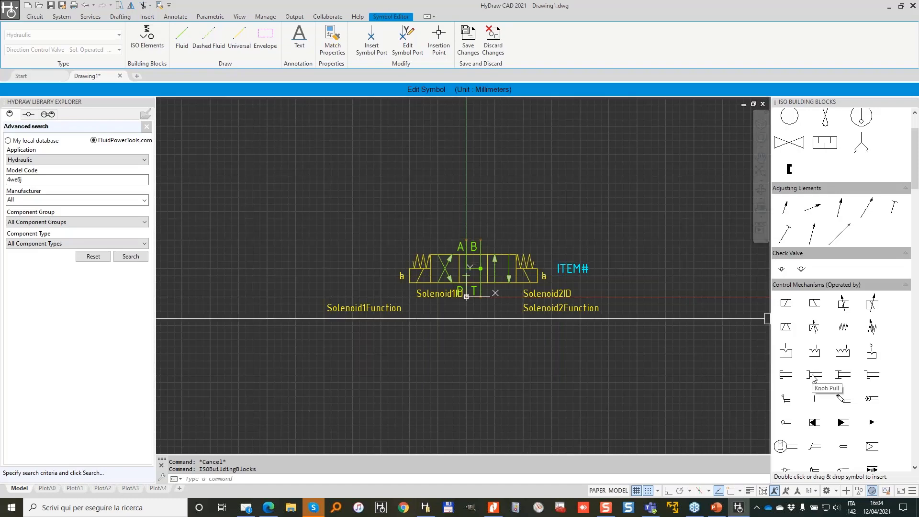
scroll(812, 378, down, 1)
double_click(814, 340)
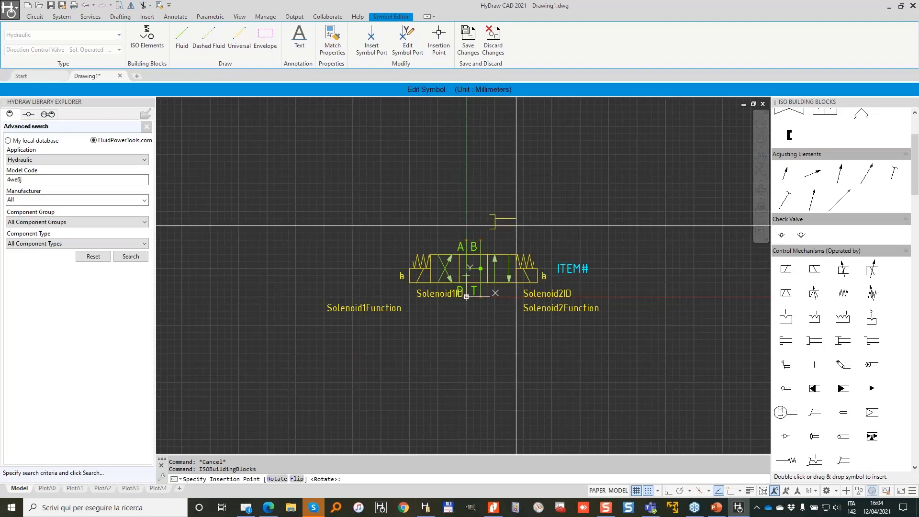
scroll(466, 297, up, 4)
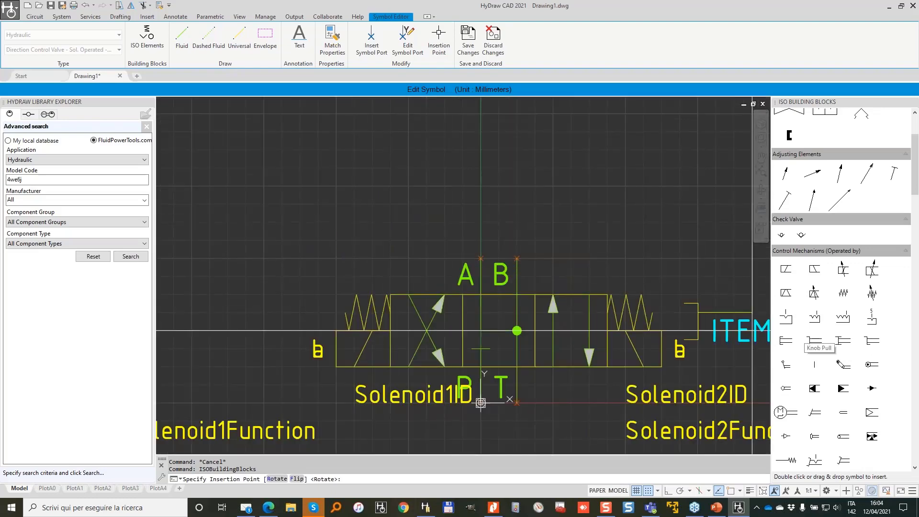
click(392, 276)
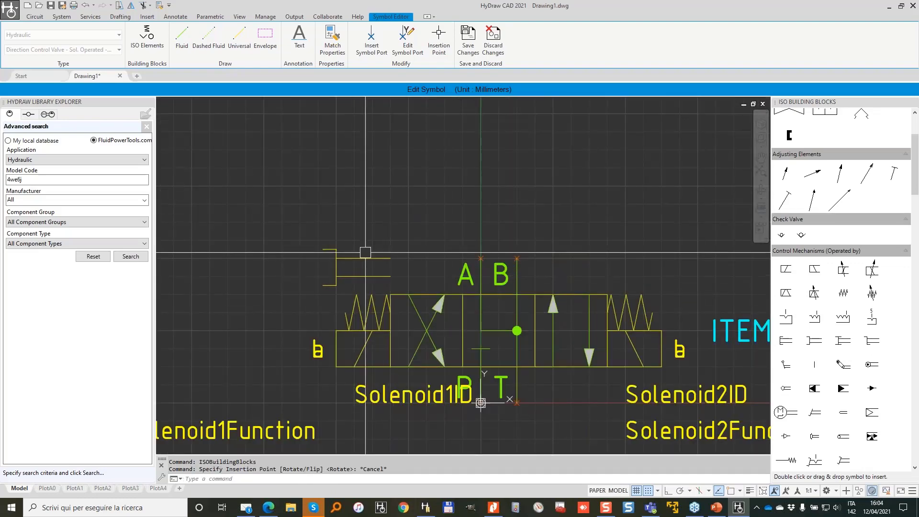
- Move the knob pull block 1 mm down toward the spring using its insertion grip
scroll(365, 252, up, 2)
click(401, 193)
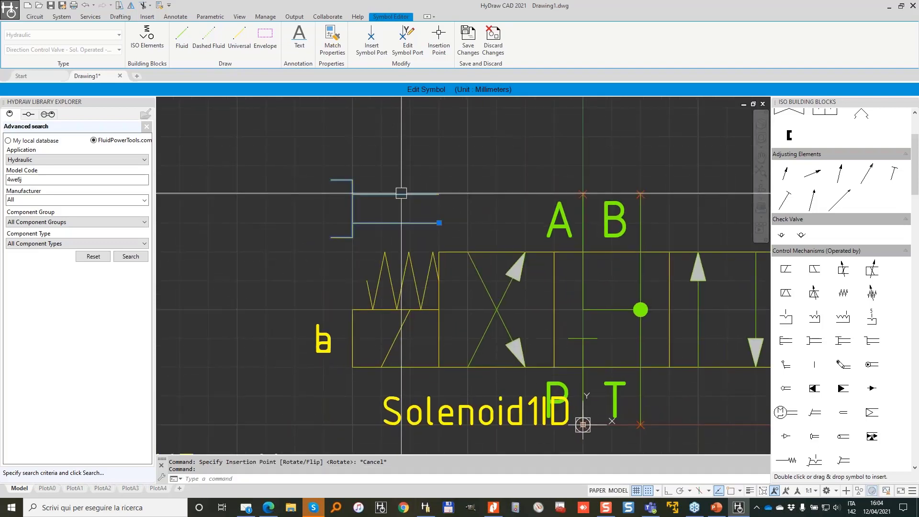
click(439, 222)
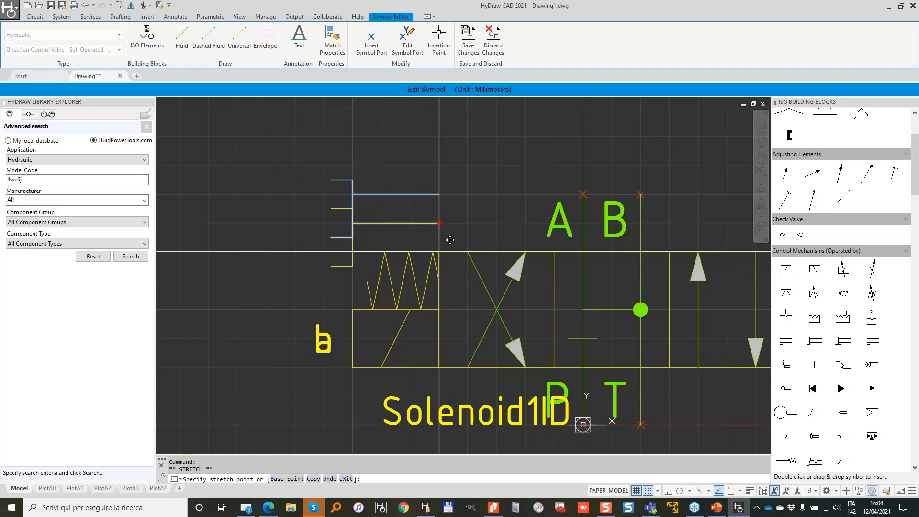
text(1)
key(Return)
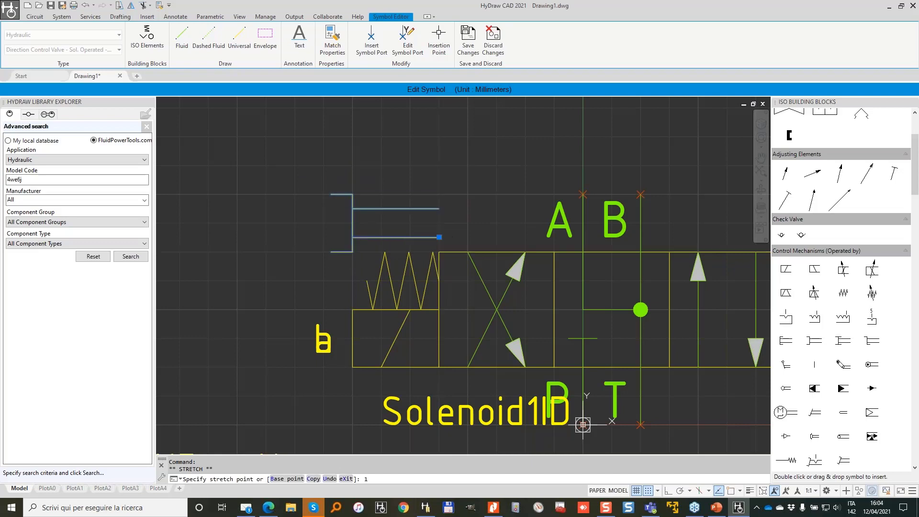
scroll(335, 195, up, 2)
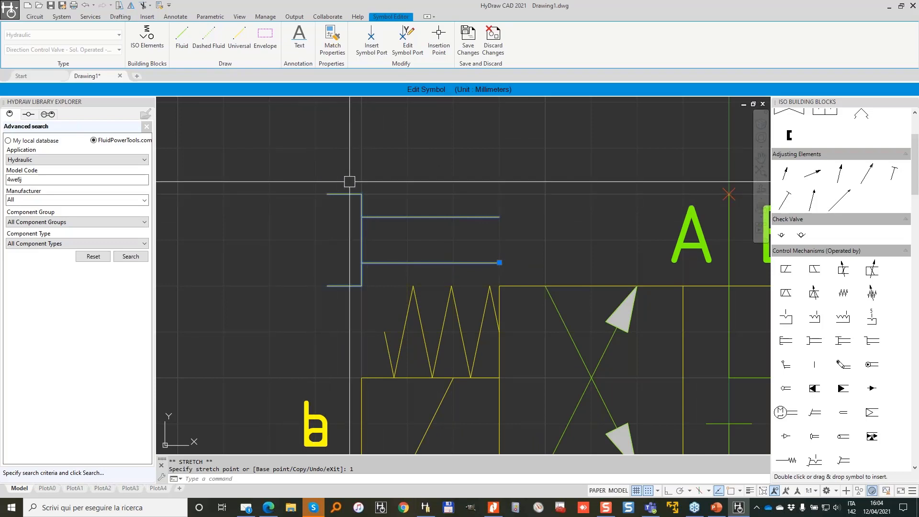
key(Escape)
key(Escape)
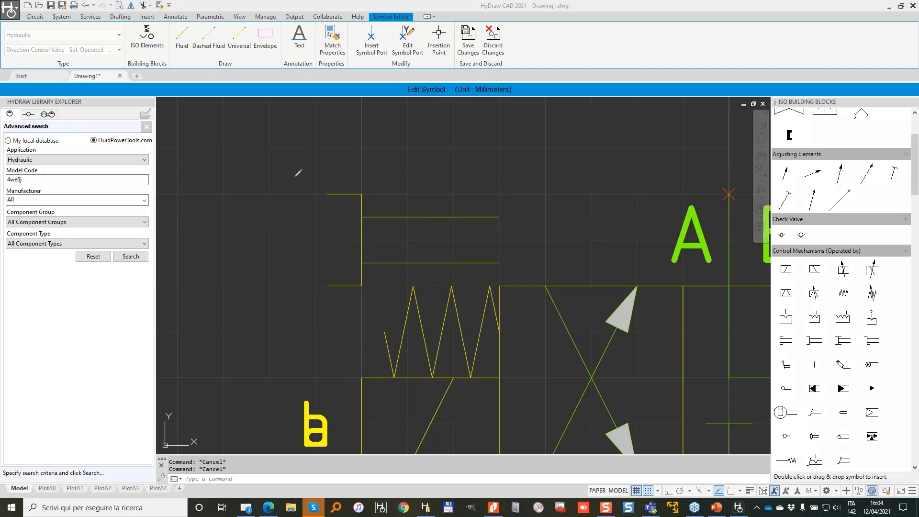
drag(306, 186, 362, 183)
drag(318, 298, 380, 289)
mouse_move(367, 195)
mouse_down()
mouse_move(406, 193)
mouse_move(376, 195)
mouse_up()
drag(365, 284, 384, 282)
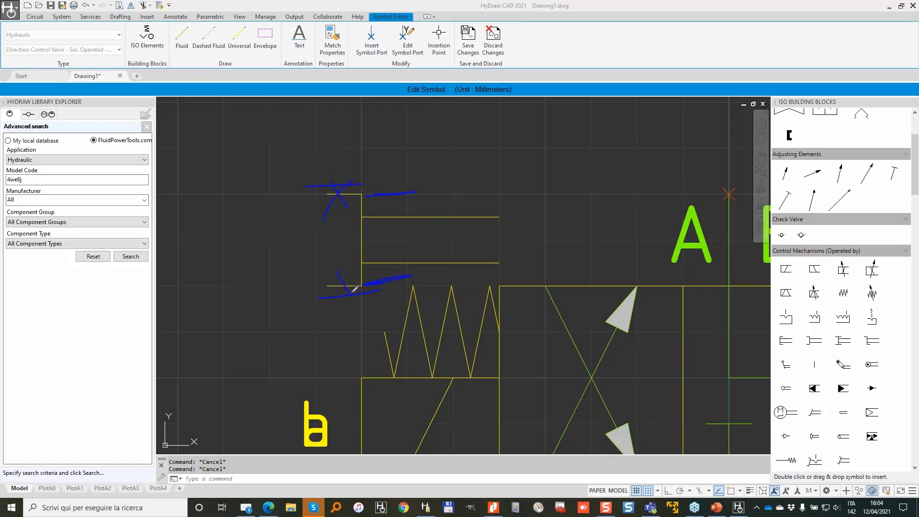
drag(346, 274, 314, 314)
- Explode the knob pull block into separate lines
click(363, 217)
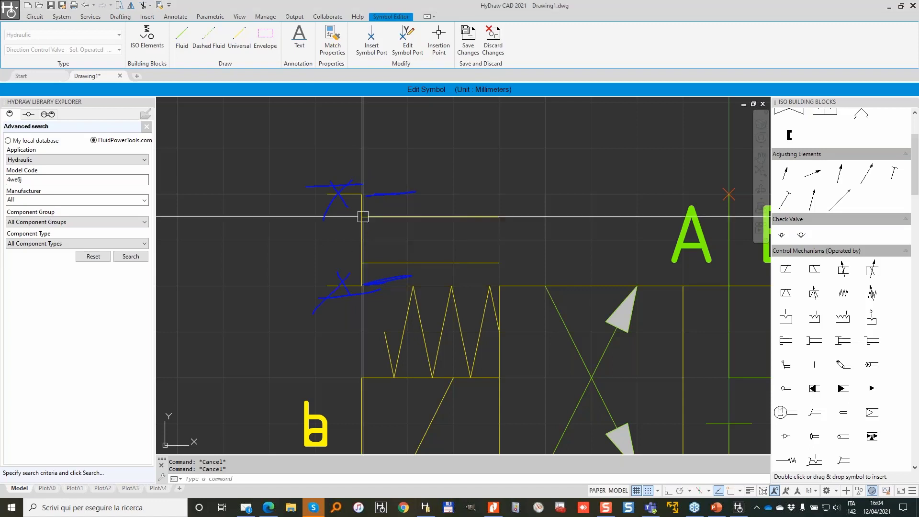
click(361, 214)
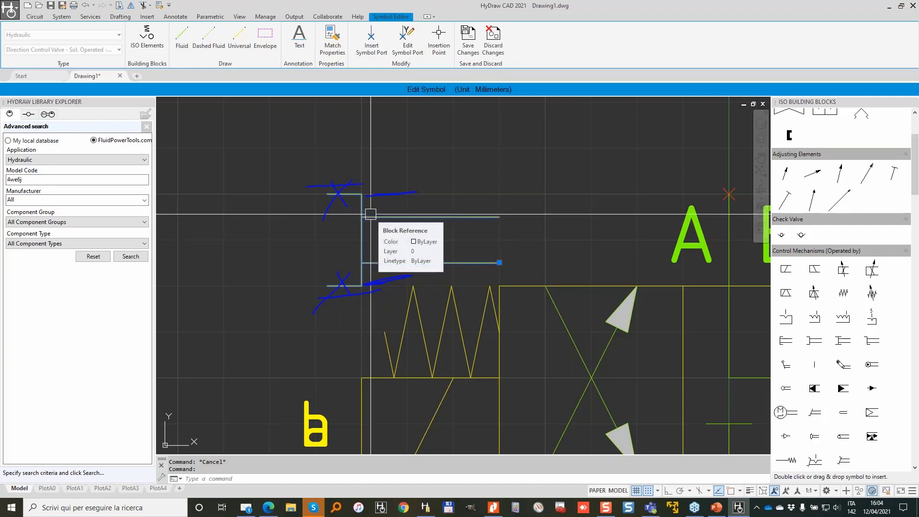
text(x)
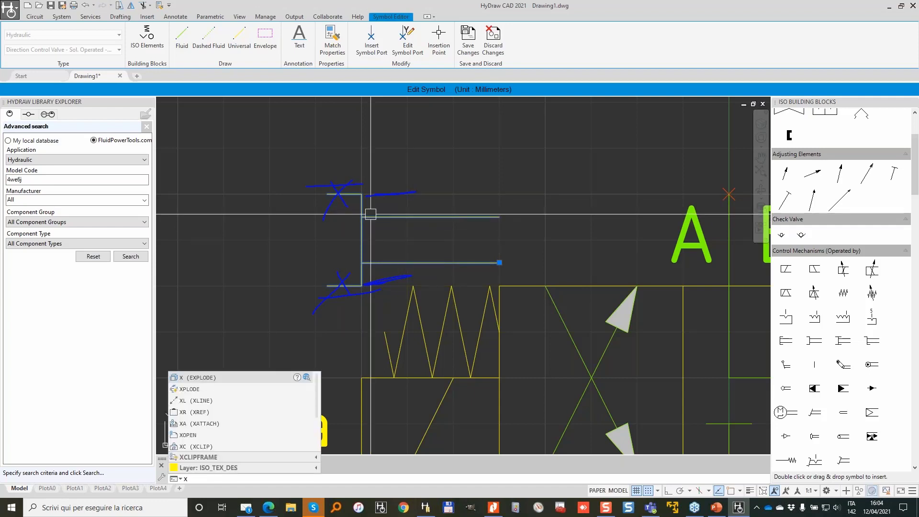
click(213, 378)
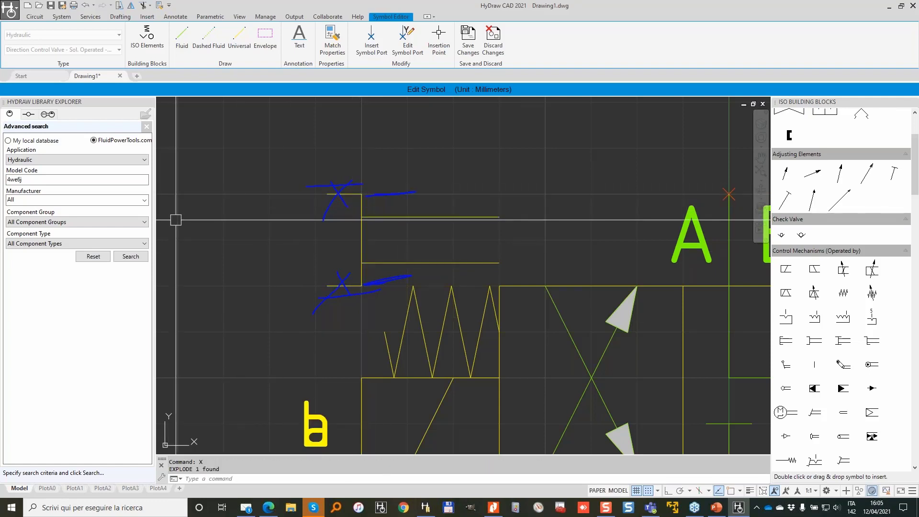
- Delete the two short horizontal end lines of the exploded knob
click(335, 194)
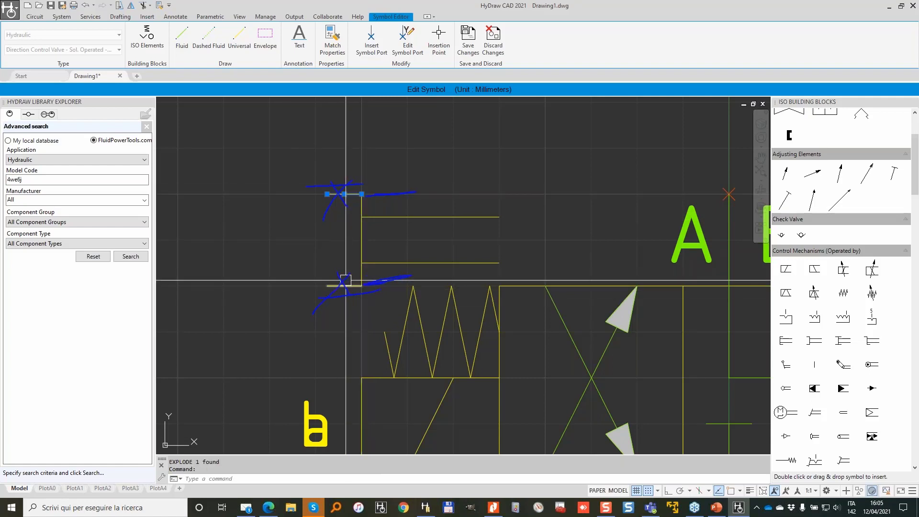
key(Delete)
click(344, 286)
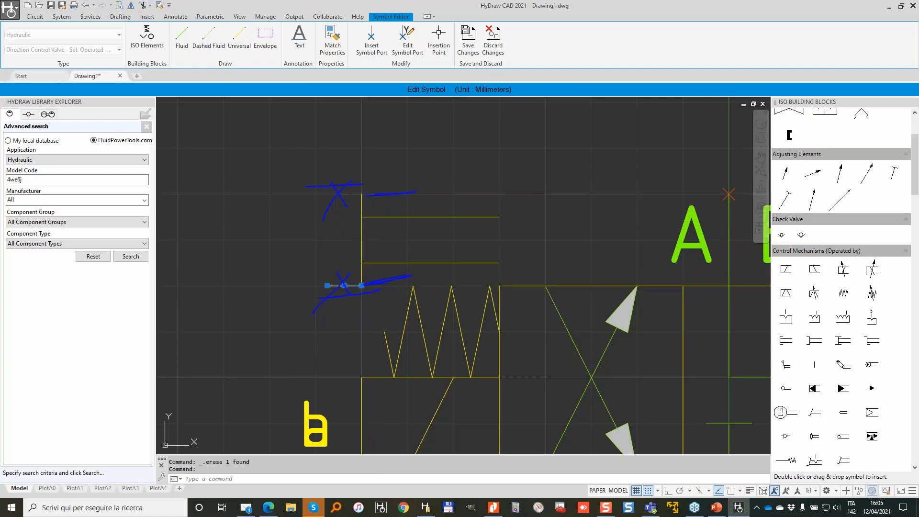
key(Delete)
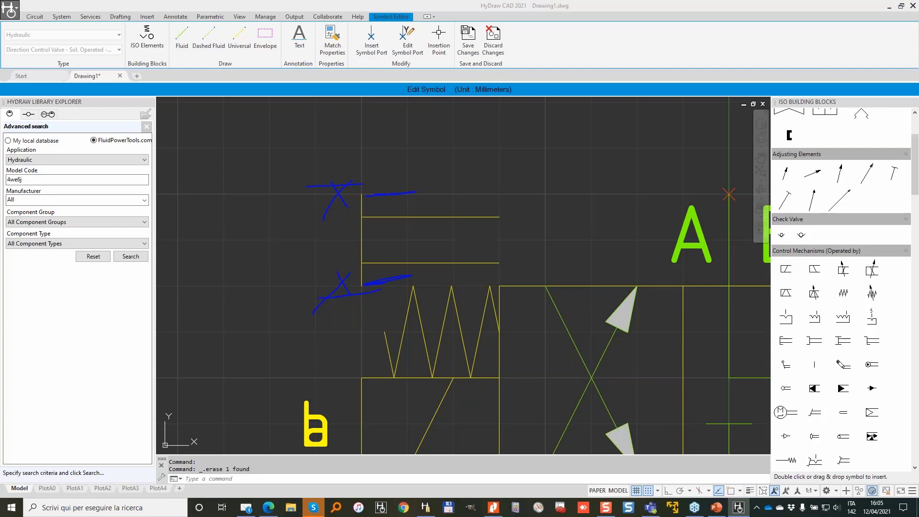
click(413, 298)
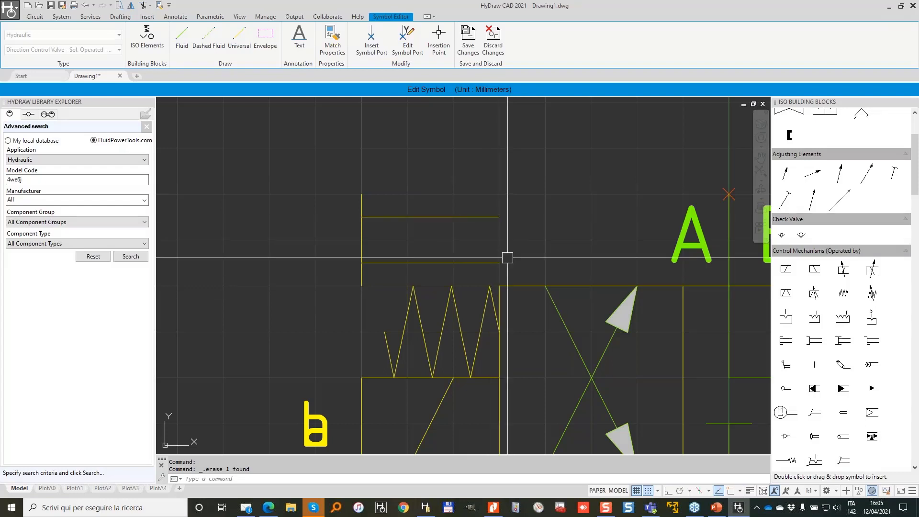
- Stretch the valve body's edge beside solenoid a up to the end of the knob's upper line, with grid snap off and object snap on
click(499, 294)
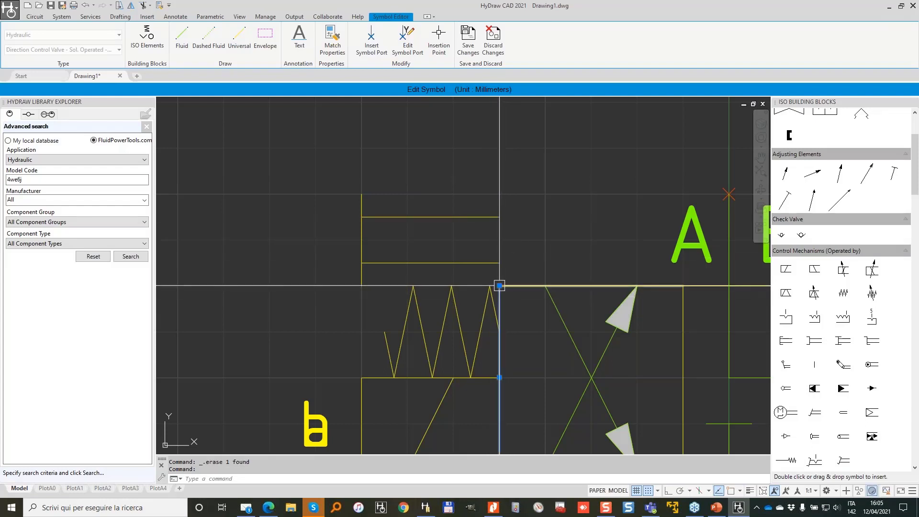
click(499, 286)
key(F9)
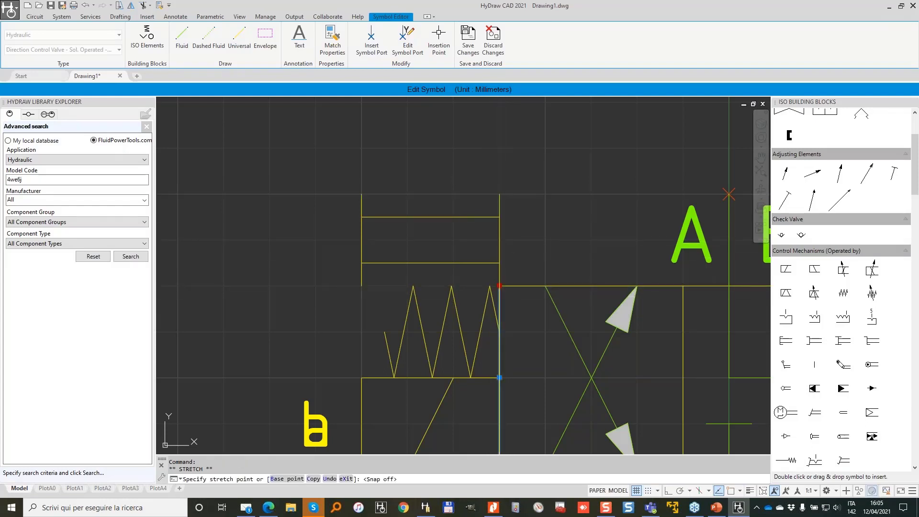
key(F3)
click(499, 217)
scroll(538, 211, down, 4)
key(Escape)
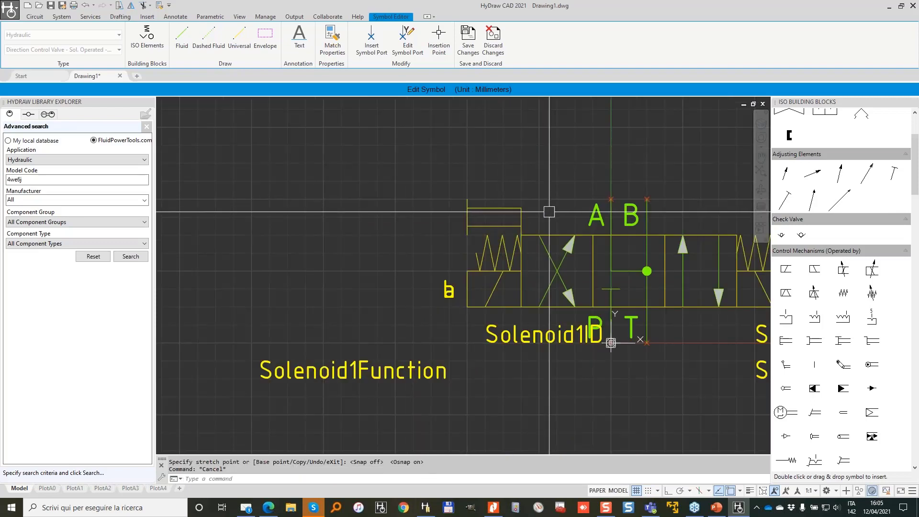
- Copy the three knob lines above solenoid a to the valve body's upper corner beside solenoid b
middle_drag(550, 209, 410, 219)
click(291, 194)
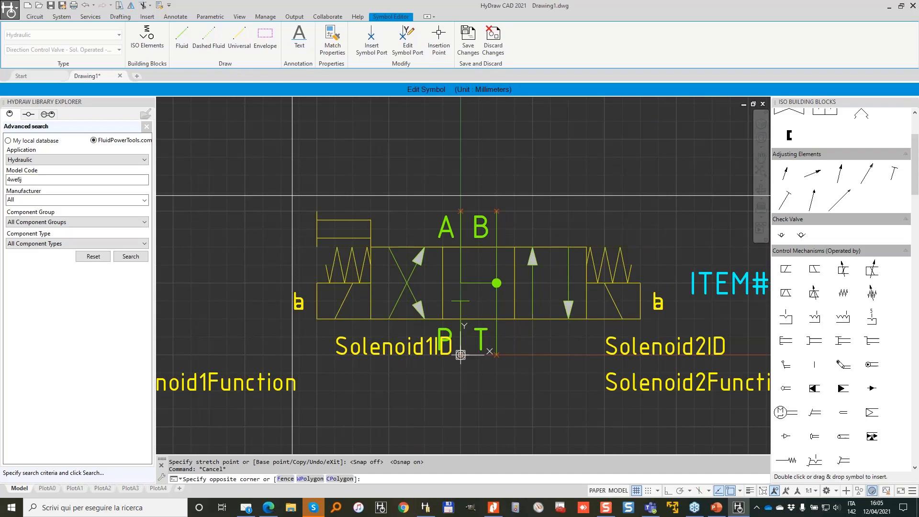
click(376, 252)
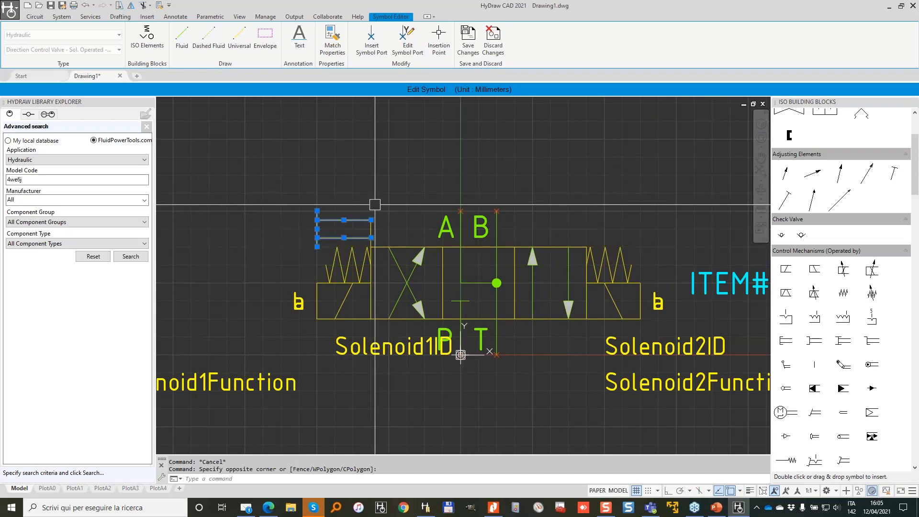
right_click(318, 222)
click(346, 316)
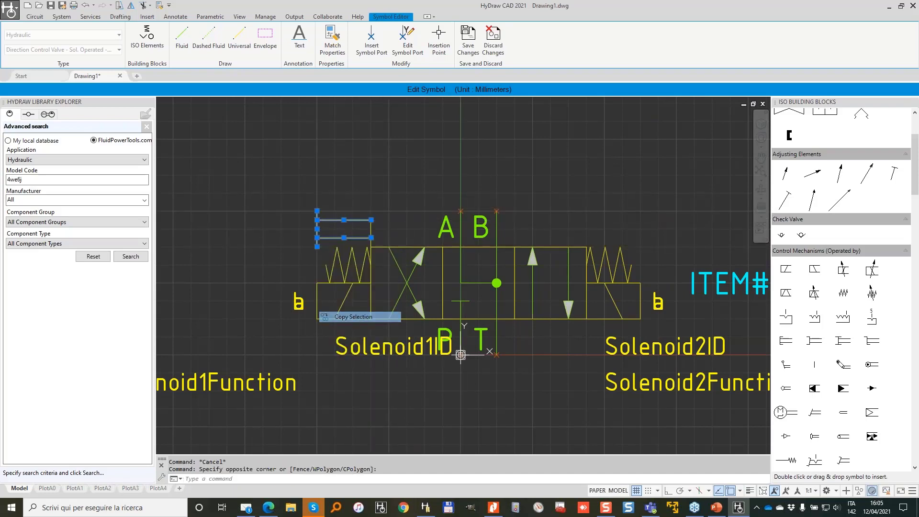
click(370, 247)
click(591, 247)
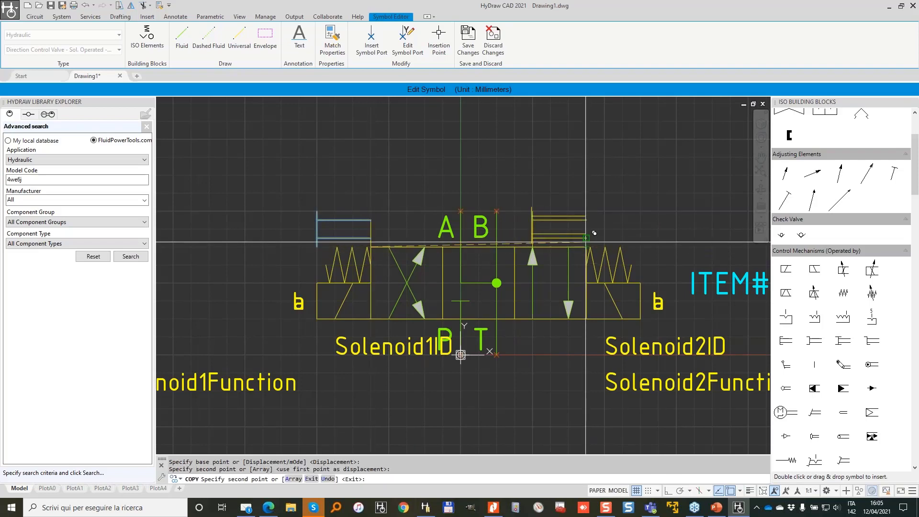
scroll(543, 205, up, 2)
key(Return)
- Rotate the copied knob lines 180 degrees about the midpoint between their open ends so they sit above solenoid b
click(514, 188)
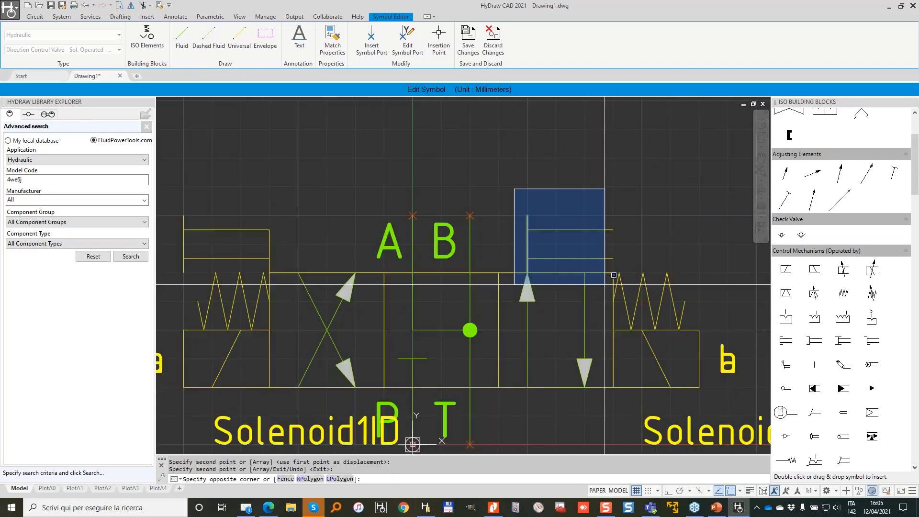
click(616, 277)
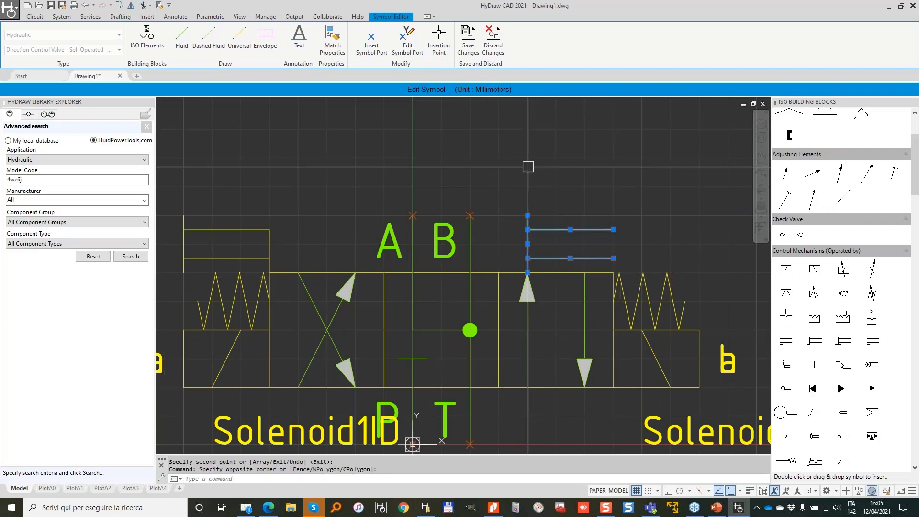
right_click(554, 203)
click(579, 318)
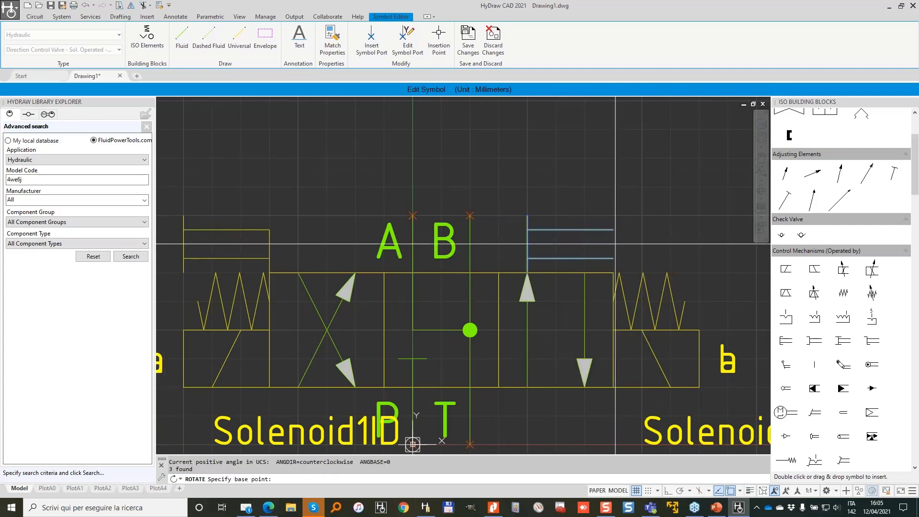
key(F9)
click(613, 244)
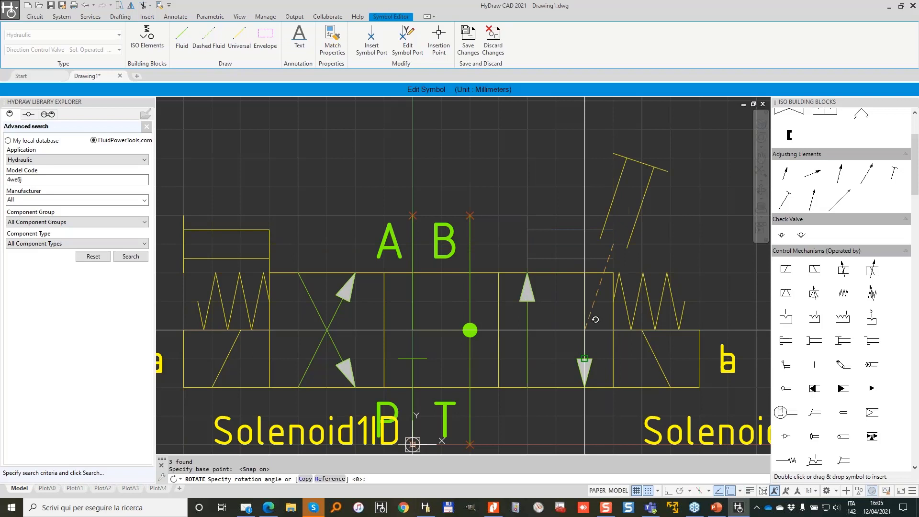
click(498, 244)
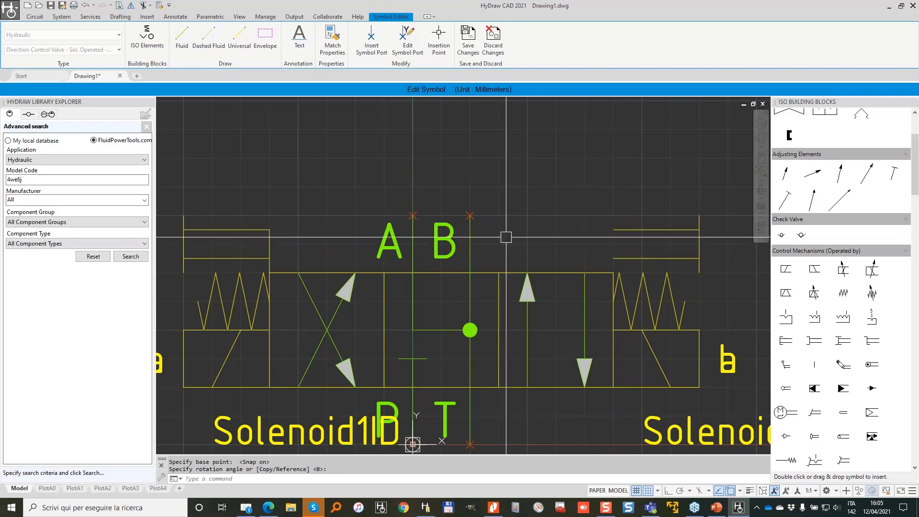
- Stretch the valve body's edge beside solenoid b up to the end of the knob's upper line, with grid snap off
click(612, 316)
click(613, 272)
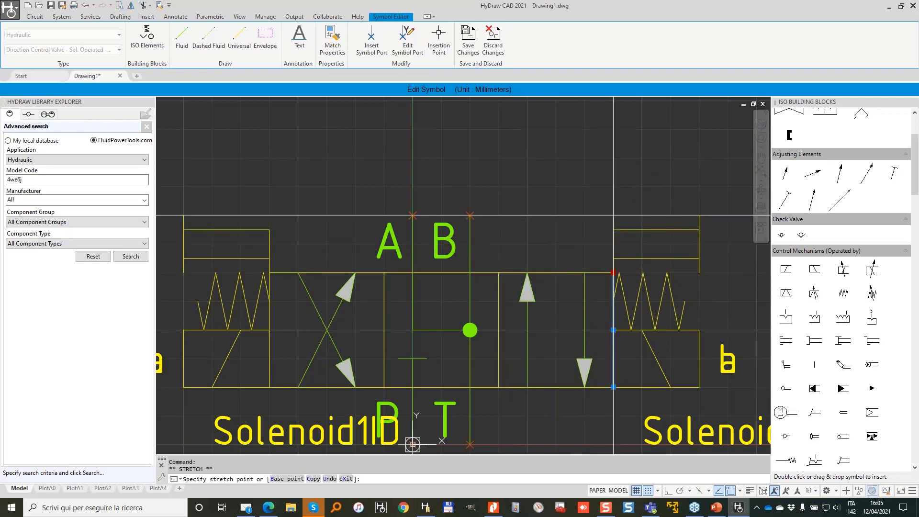
key(F9)
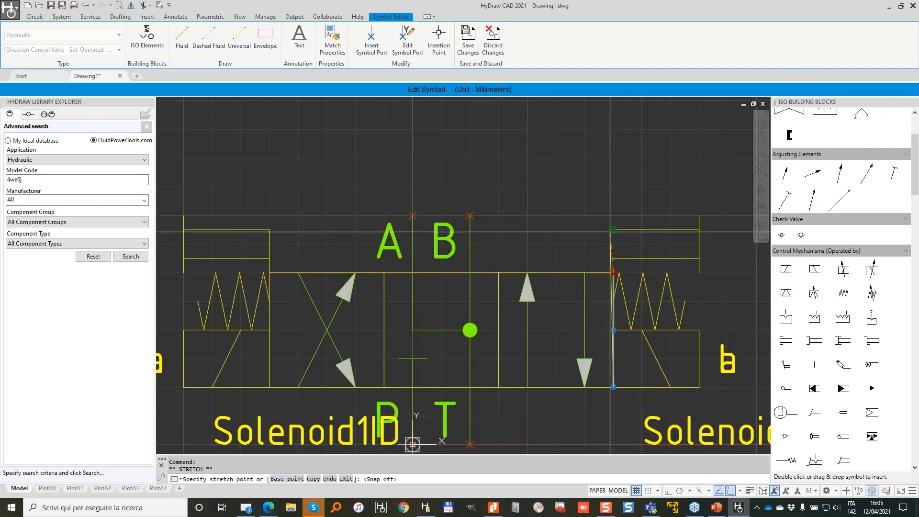
key(Escape)
- Save the changes to the valve symbol and return to the circuit drawing
scroll(611, 172, down, 4)
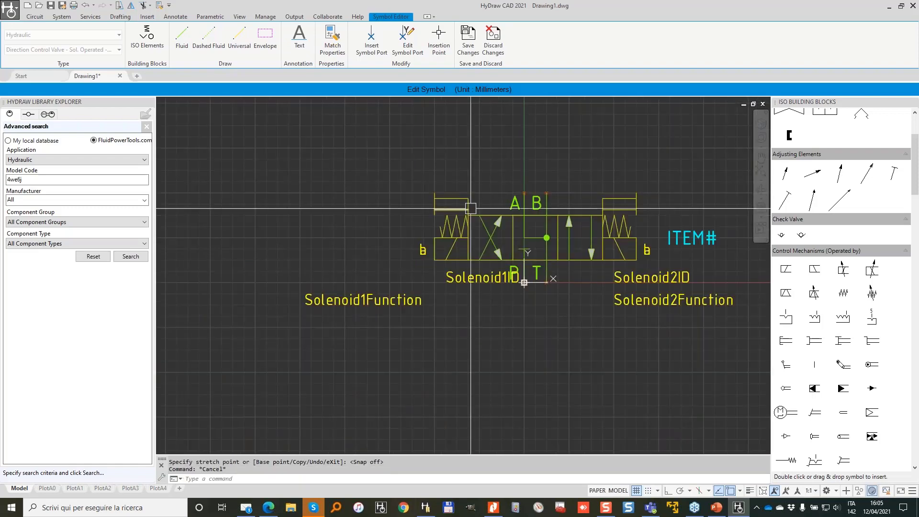
mouse_move(543, 146)
middle_down()
mouse_move(515, 146)
mouse_move(465, 169)
middle_up()
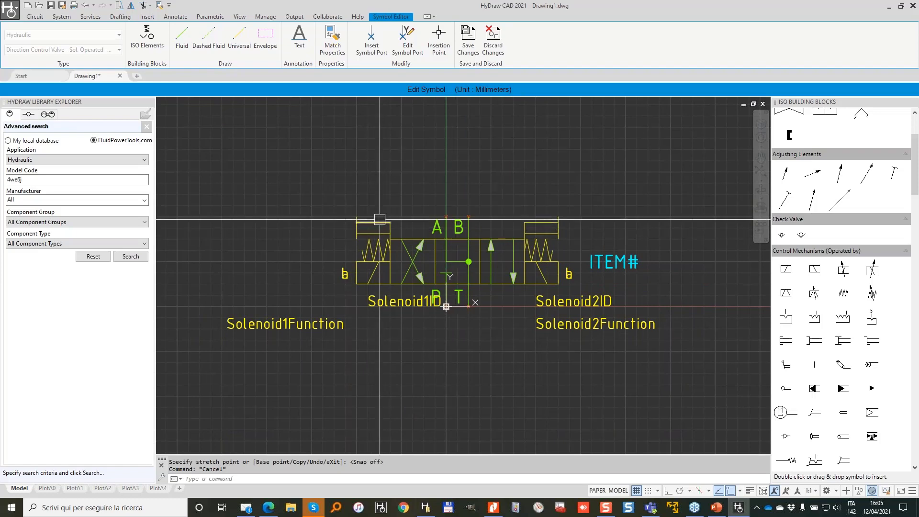
click(469, 37)
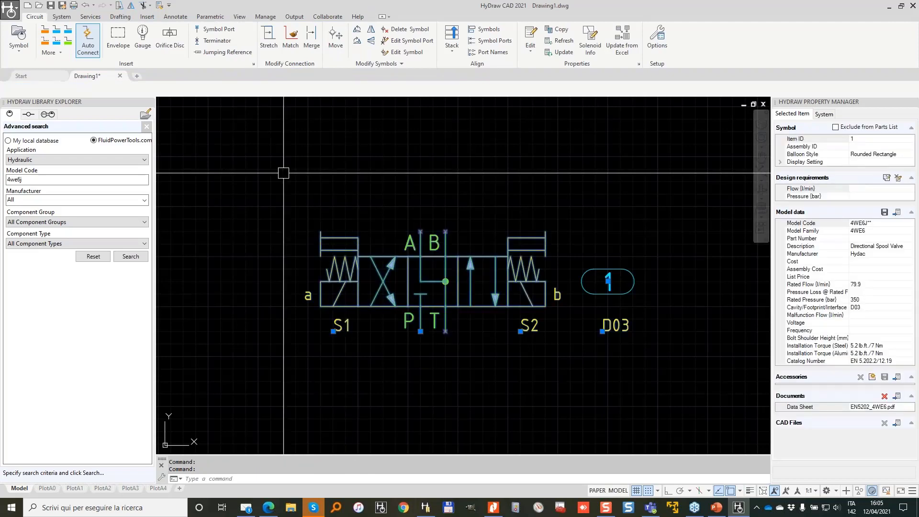
- Leave the advanced search, turn on library editing, and add a folder named webinar to the Hydraulic Symbols library
click(146, 126)
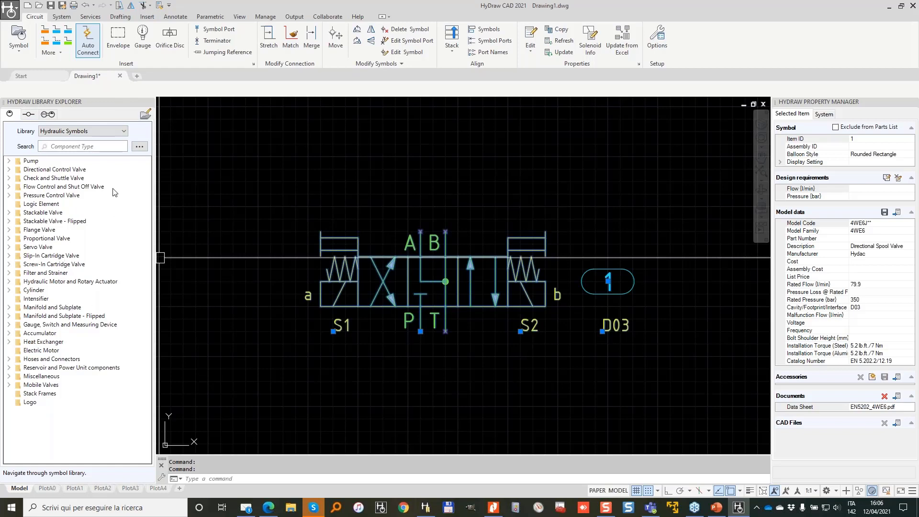
click(147, 115)
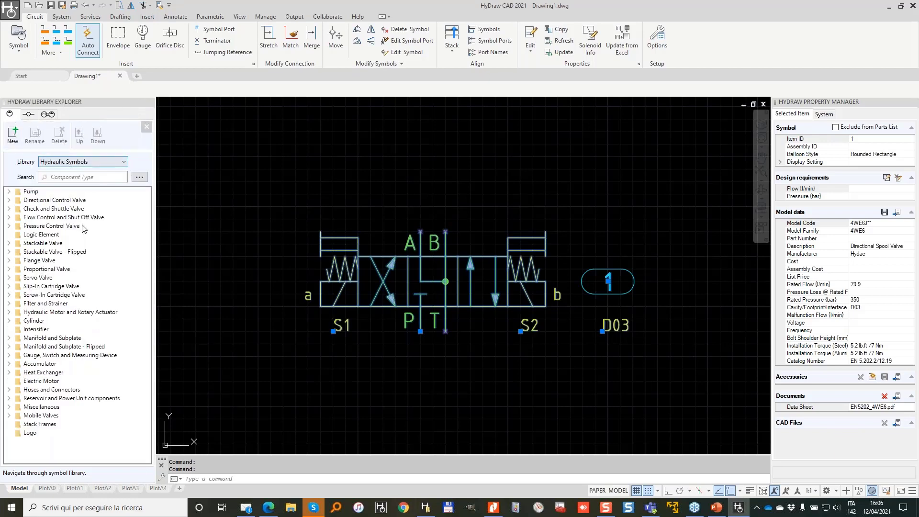
right_click(37, 446)
click(55, 424)
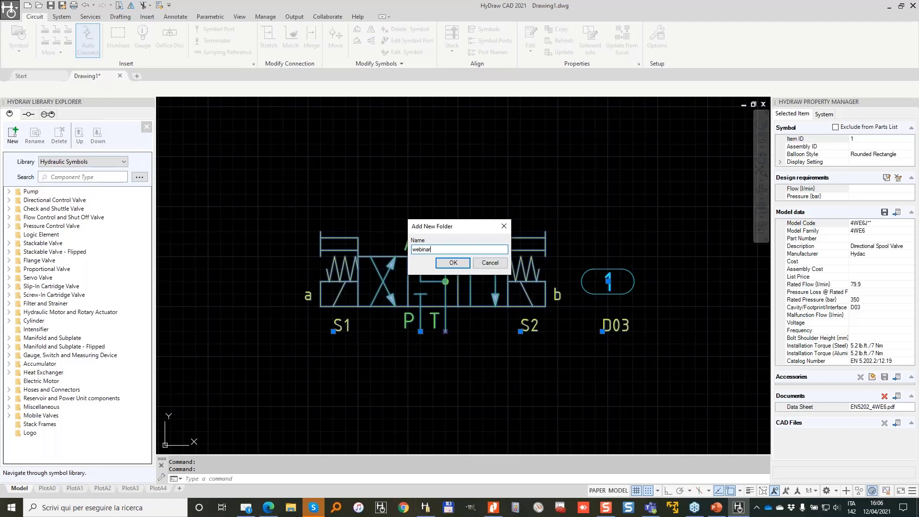
text(webinar)
key(Return)
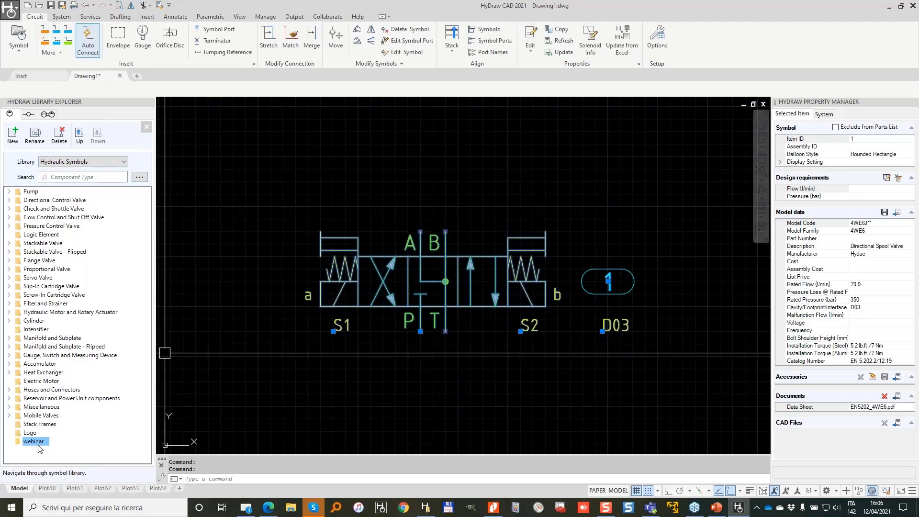
- Add the modified directional valve symbol from the drawing to the webinar folder
right_click(66, 217)
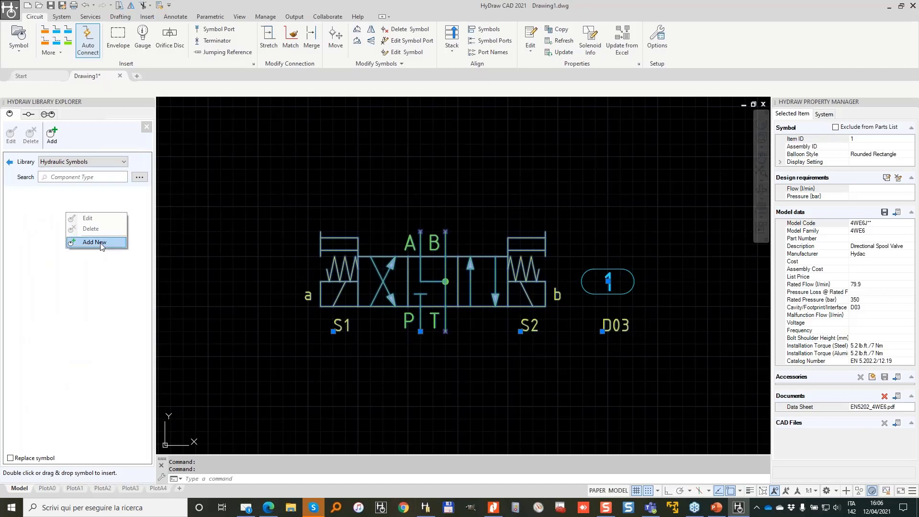
click(98, 245)
click(438, 254)
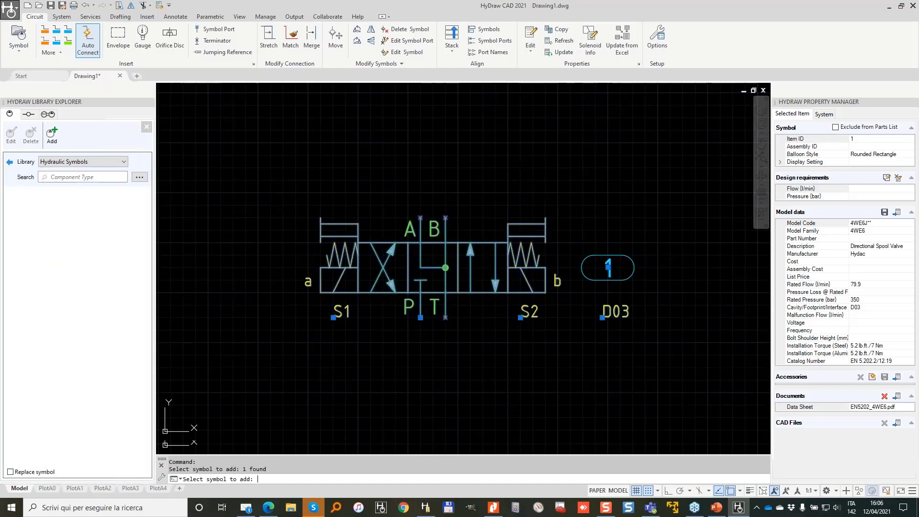
key(Return)
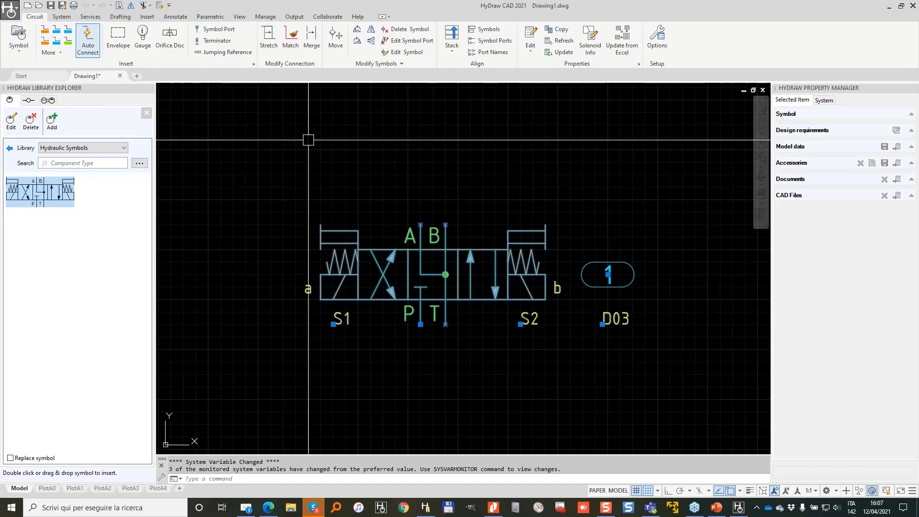
- Close the Library Explorer and reopen it
click(23, 57)
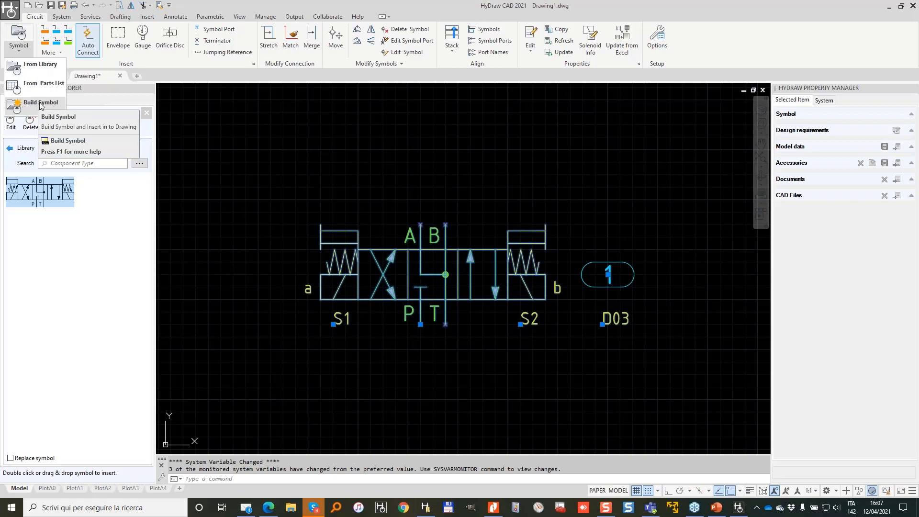
click(24, 35)
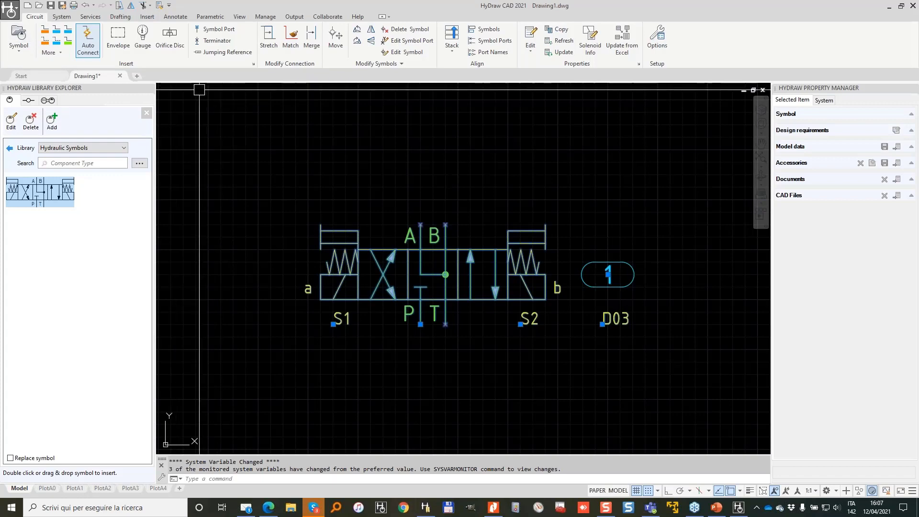
click(149, 90)
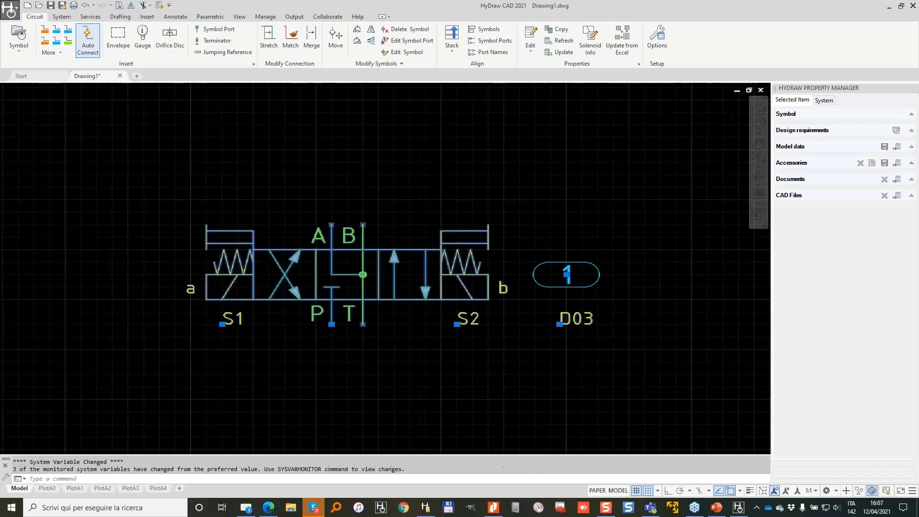
click(19, 34)
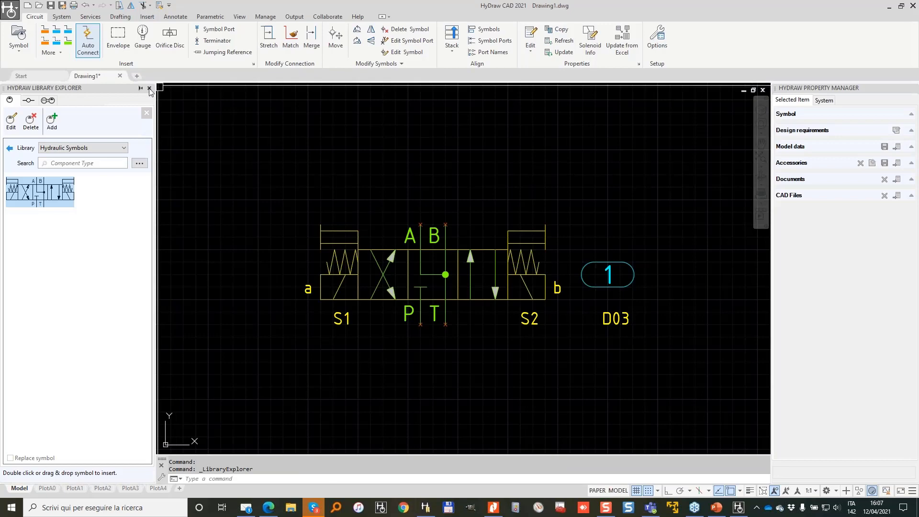
click(149, 90)
click(19, 37)
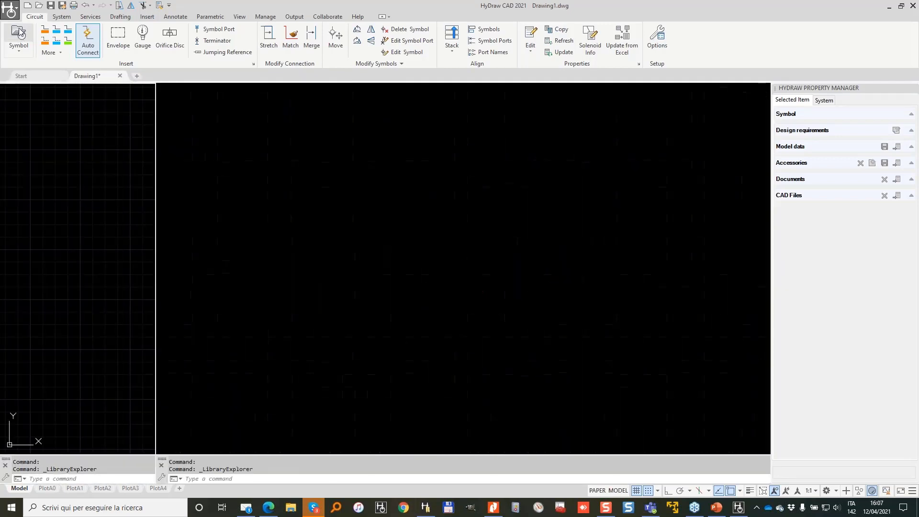
- Start building a new symbol with the Build Symbol command
click(21, 56)
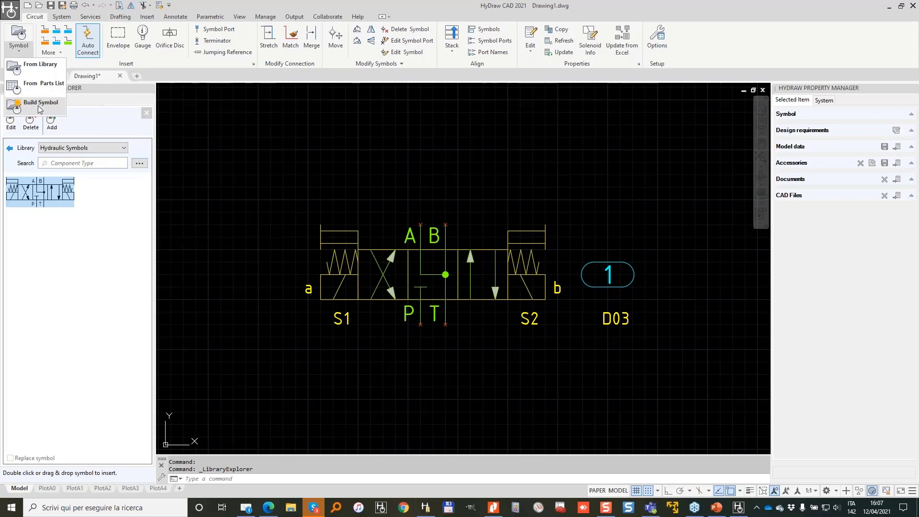
click(38, 106)
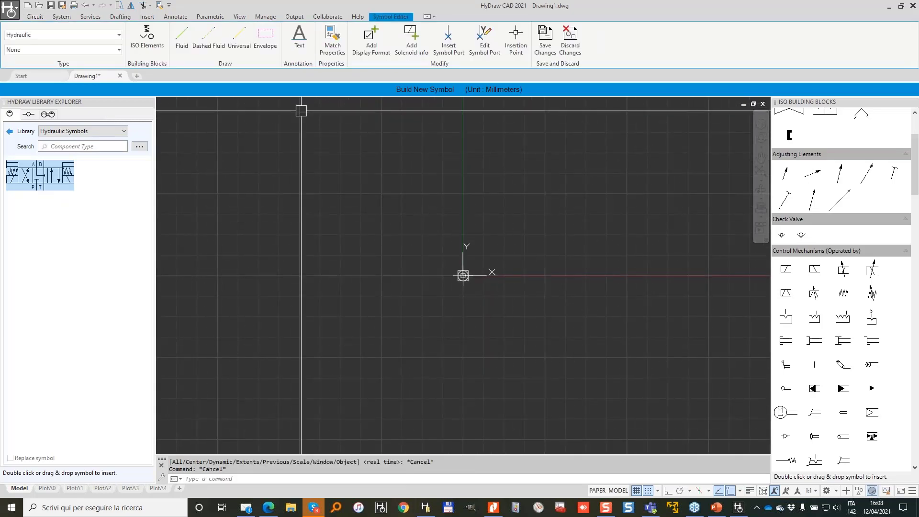
mouse_move(490, 198)
middle_down()
mouse_move(419, 199)
mouse_move(303, 230)
middle_up()
middle_drag(304, 207, 419, 220)
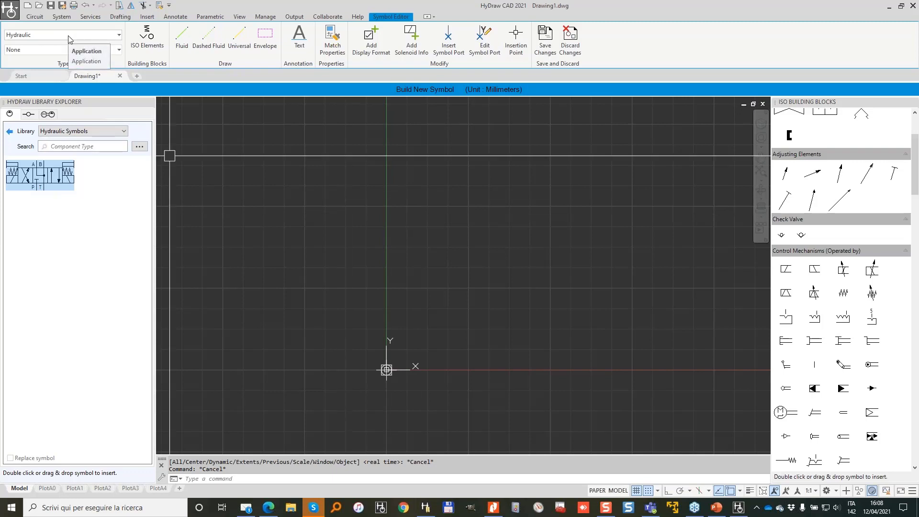
- Set the new symbol's component type to Direction Control Valve - Sol. Controlled Pilot Operated - Surface mounted
click(32, 50)
click(31, 50)
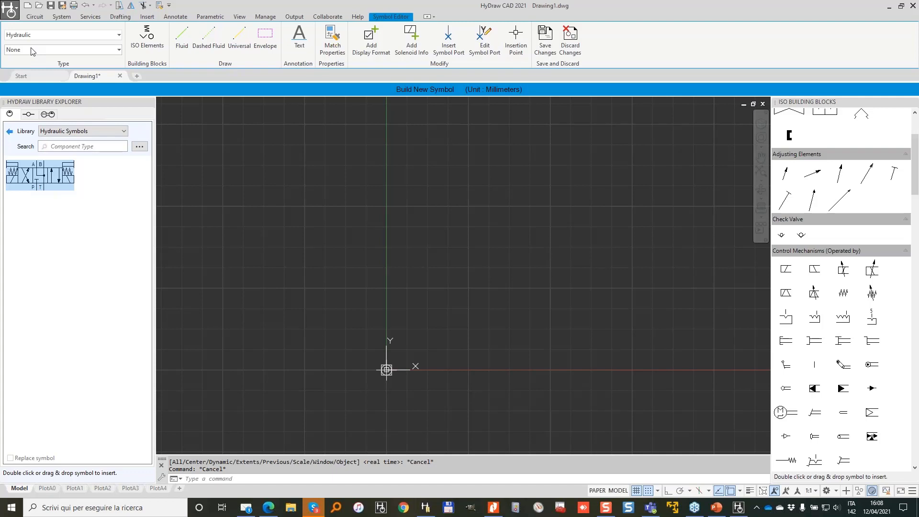
click(75, 51)
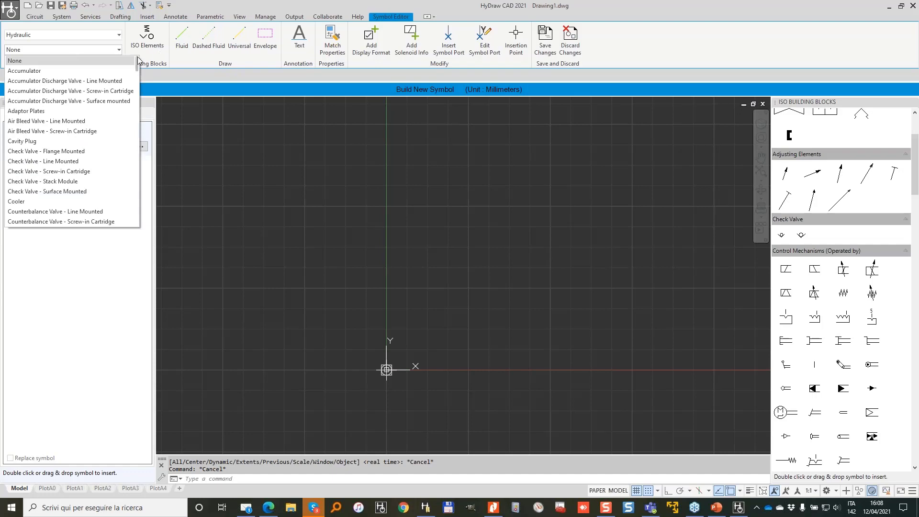
scroll(141, 67, down, 6)
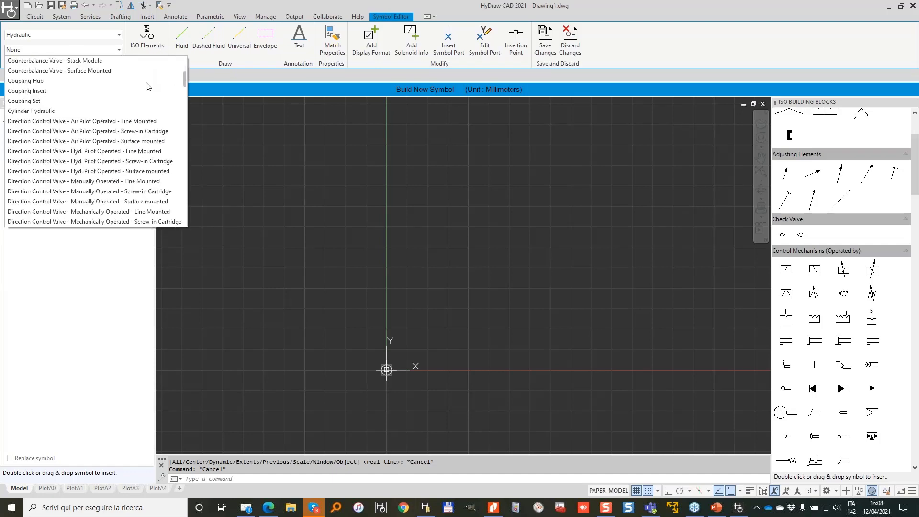
scroll(153, 105, down, 12)
scroll(165, 96, up, 9)
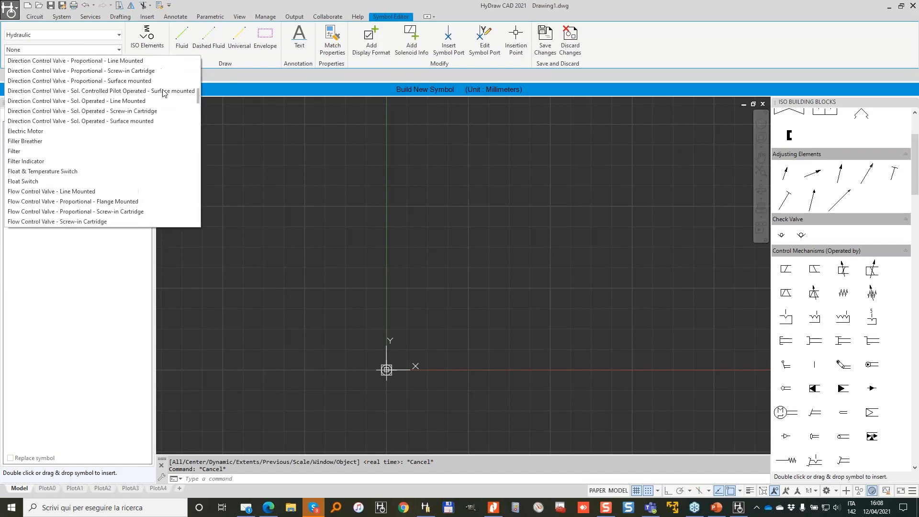
scroll(164, 92, up, 2)
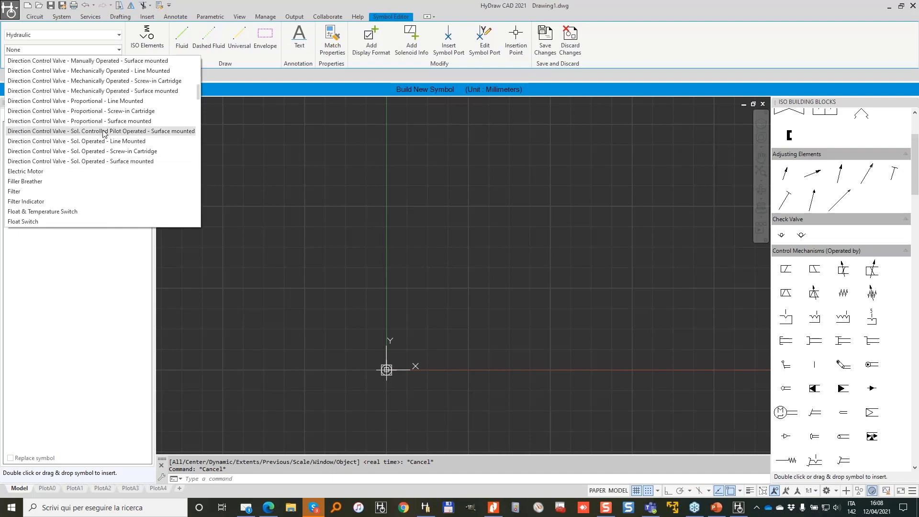
click(140, 133)
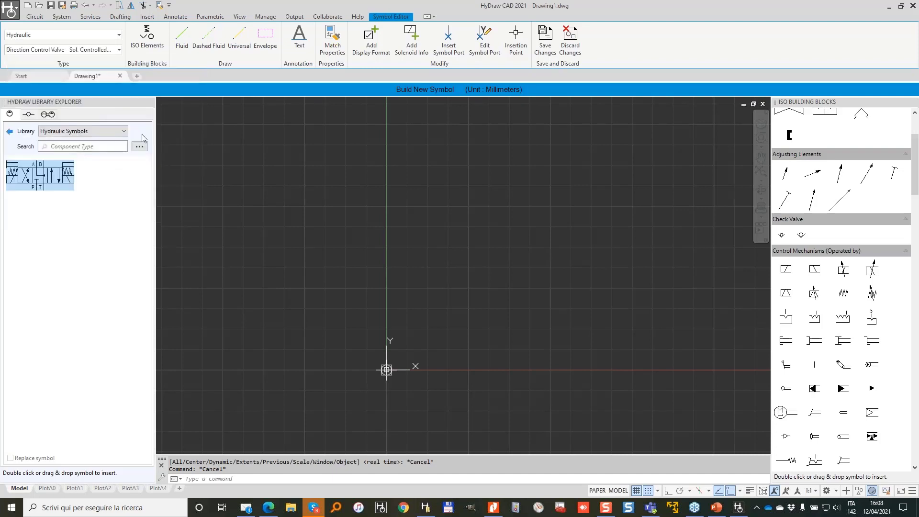
- Open the library's Spring Centered folder for non-stackable, solenoid controlled pilot operated D05,D07,D08,D10 directional valves with Ext. Pilot, Ext. Drain and Double Solenoid
click(9, 133)
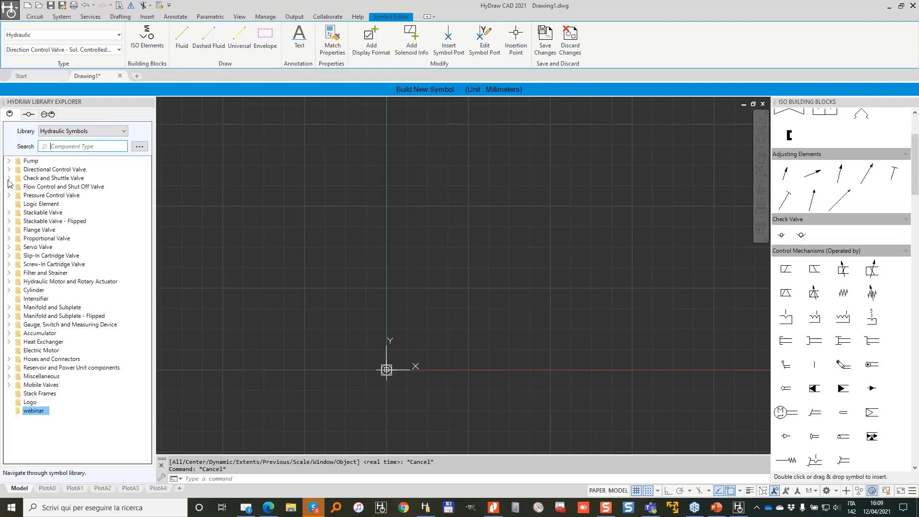
click(10, 170)
click(10, 171)
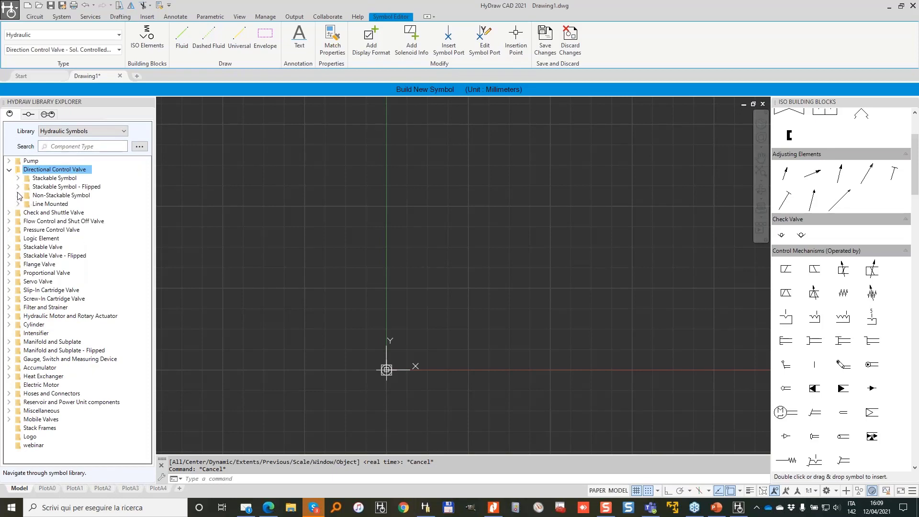
click(18, 195)
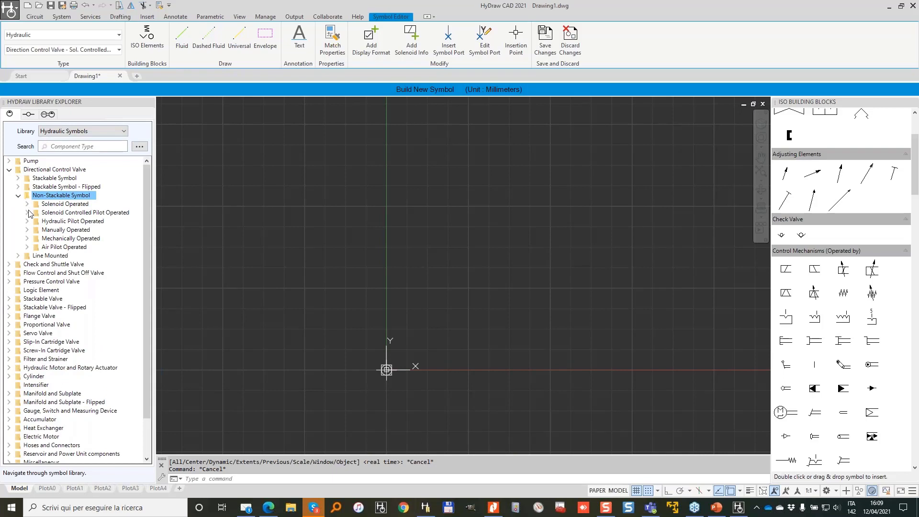
click(27, 213)
click(36, 230)
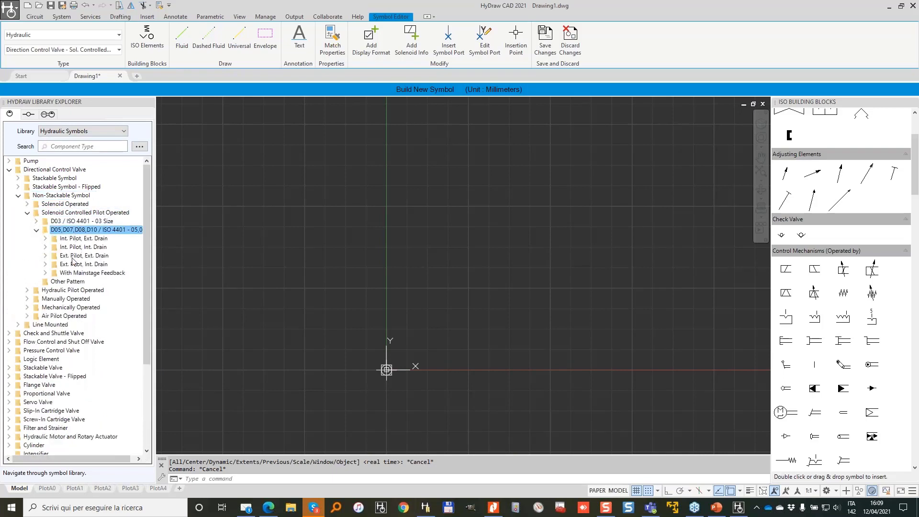
click(45, 256)
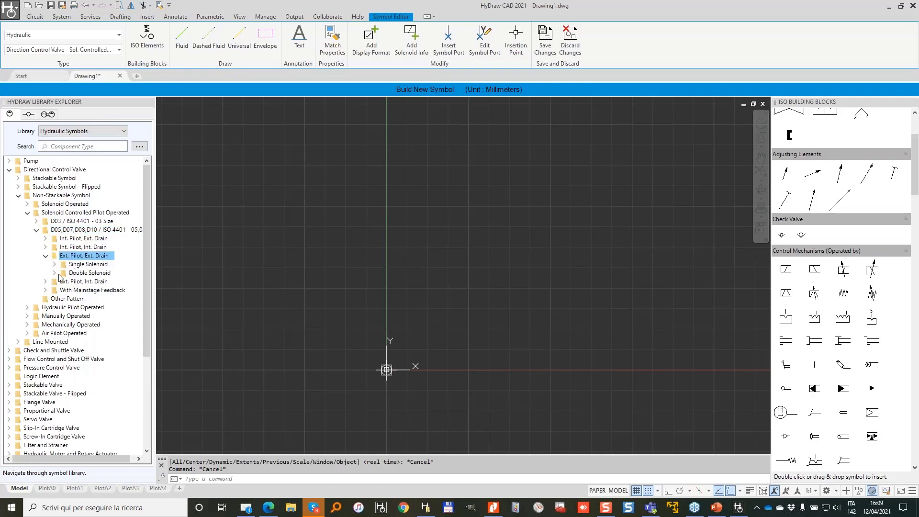
click(54, 273)
click(98, 298)
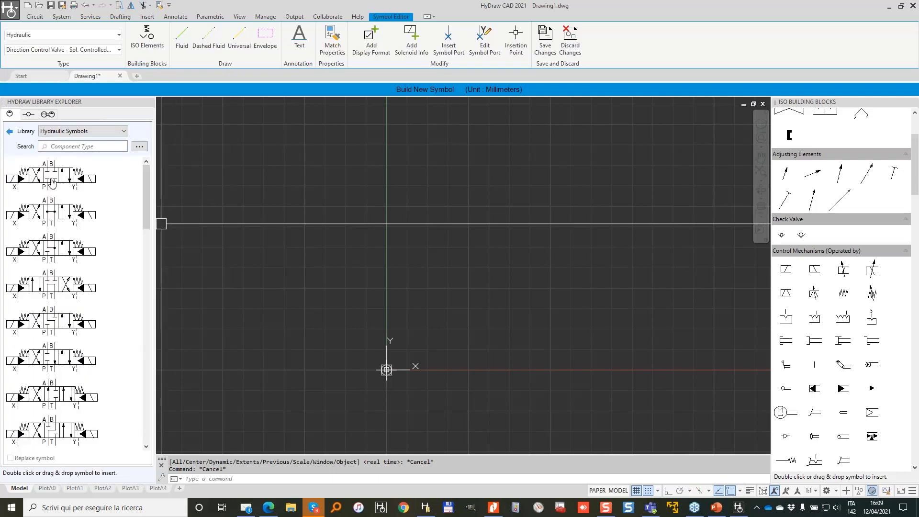
- Insert the first spring-centered double-solenoid valve symbol with its P port at the origin
double_click(52, 183)
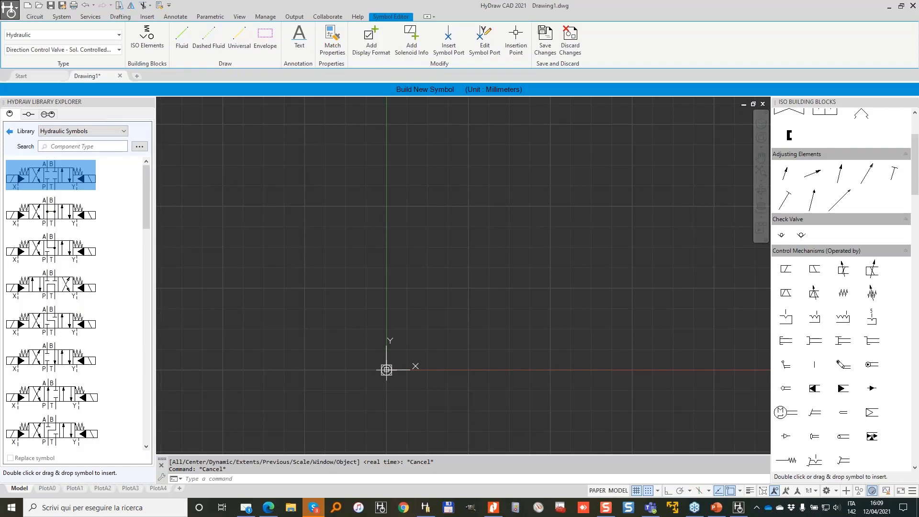
click(386, 369)
scroll(444, 262, down, 3)
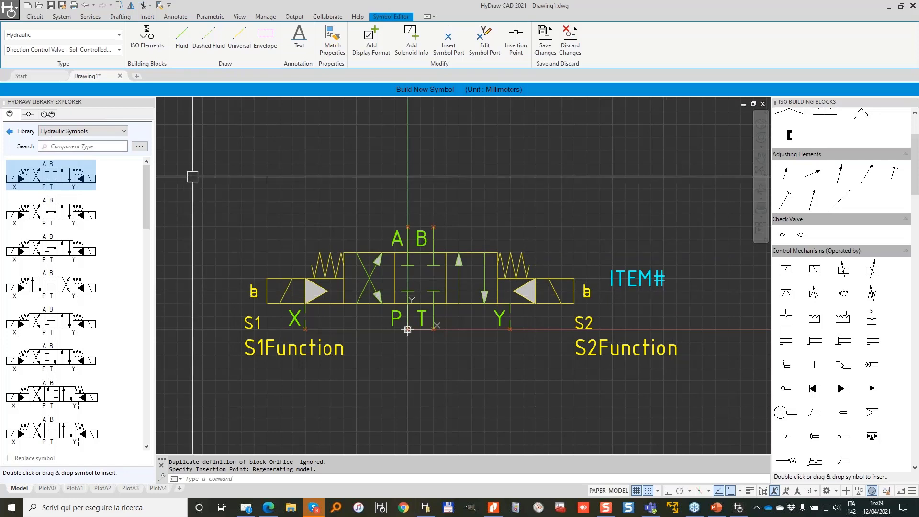
- Erase the whole inserted double-solenoid valve symbol from the symbol editor
click(222, 184)
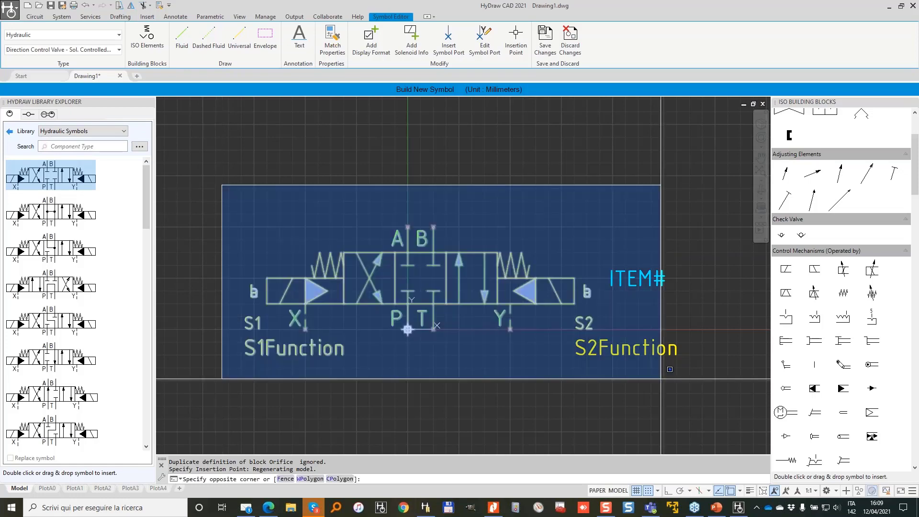
click(660, 381)
key(Delete)
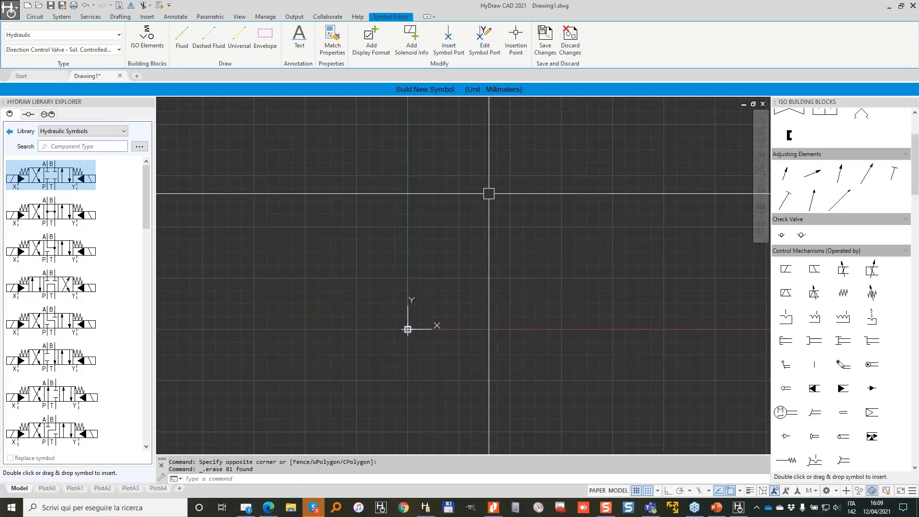
- Insert the first Spring Centered symbol from Hydraulic Pilot Operated, D07,D08,D10, Ext. Pilot Ext. Drain, just below the origin with its P port on the Y axis
click(9, 133)
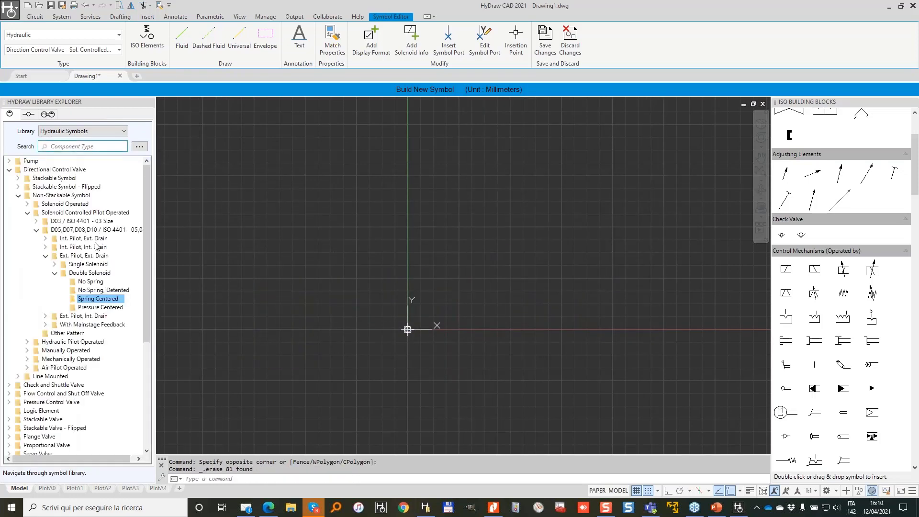
click(27, 342)
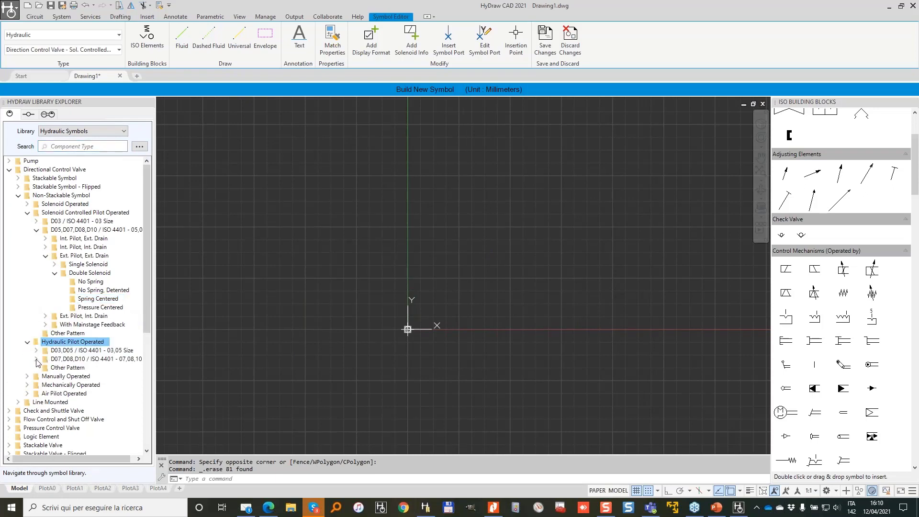
click(37, 360)
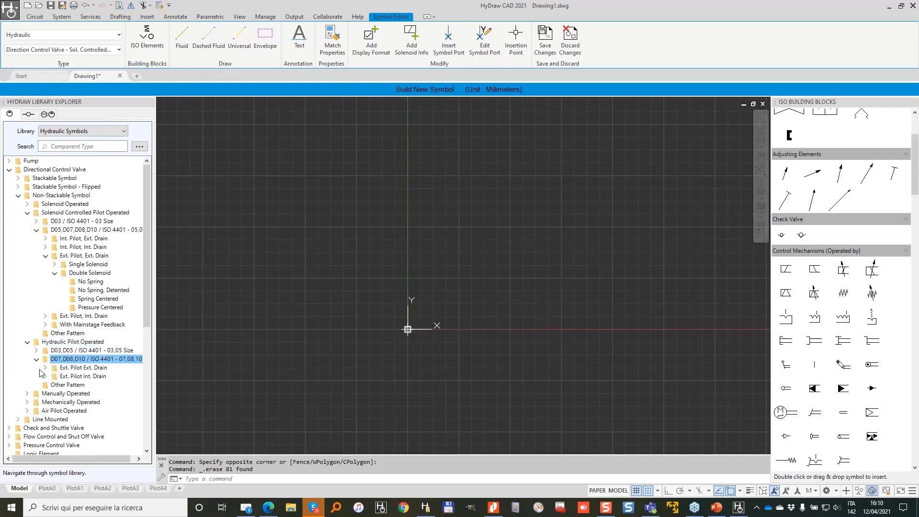
click(46, 368)
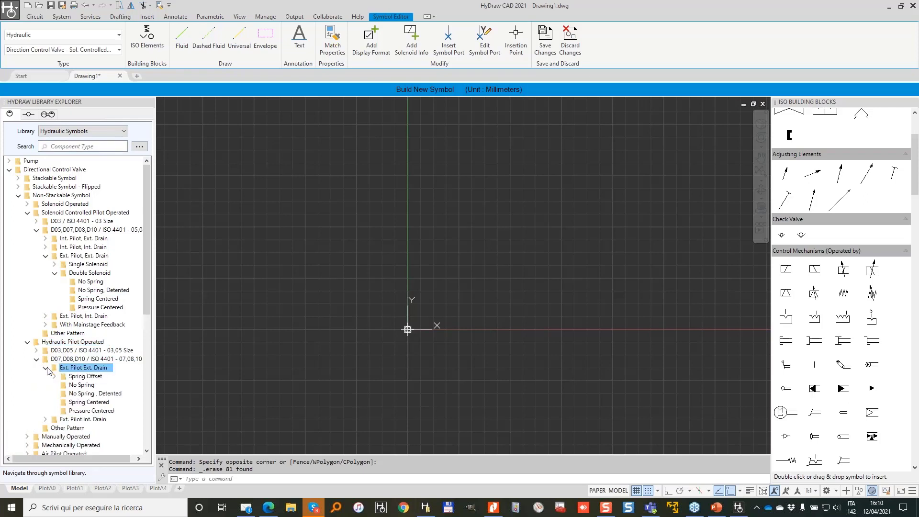
click(97, 402)
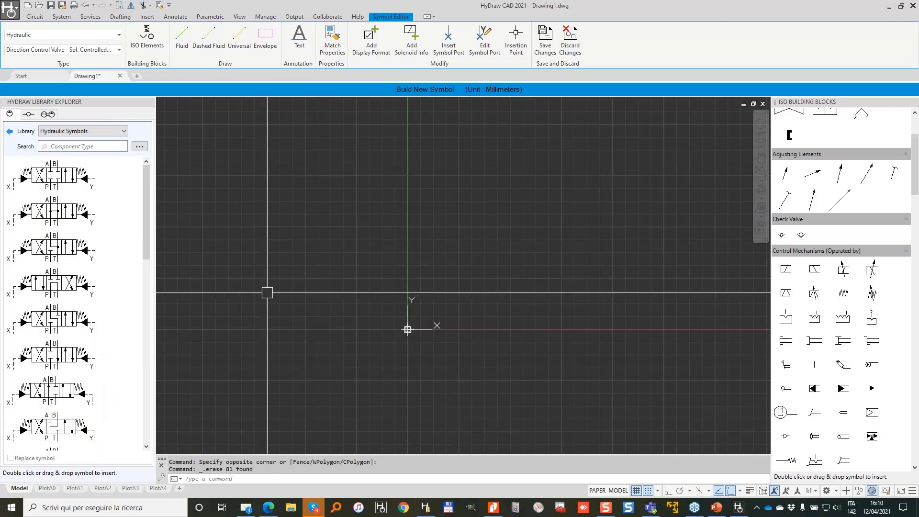
drag(84, 182, 391, 294)
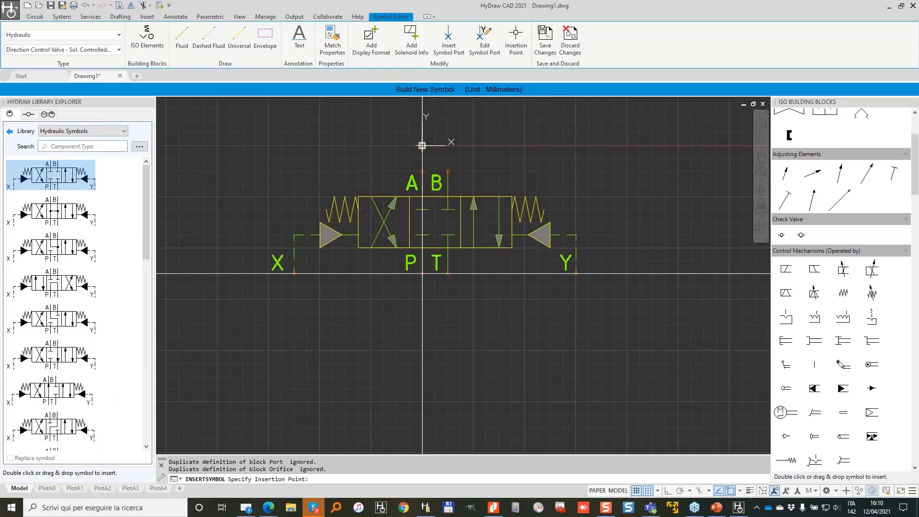
click(422, 273)
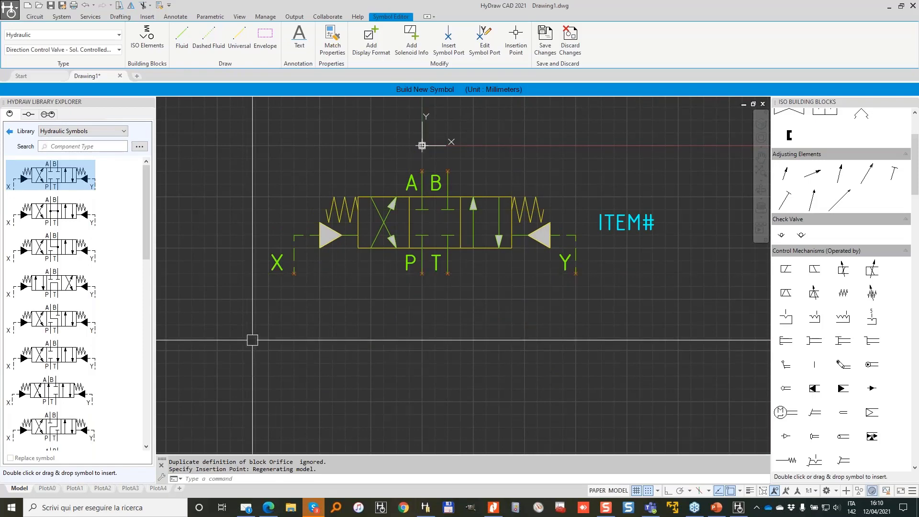
- Search FluidPowerTools.com for model code 4we6j and insert the Hydac 4WE6J** non-stackable symbol directly below the pilot operated valve, aligning their P ports
click(10, 131)
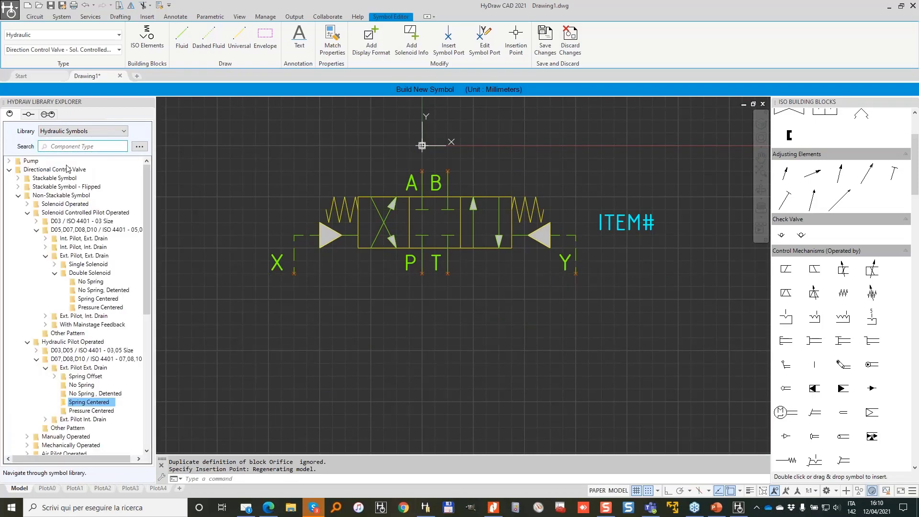
click(141, 150)
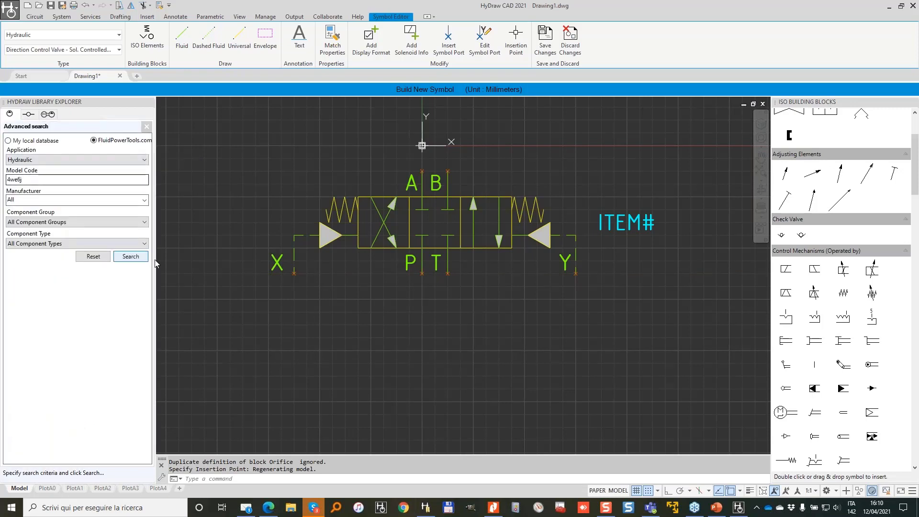
click(131, 257)
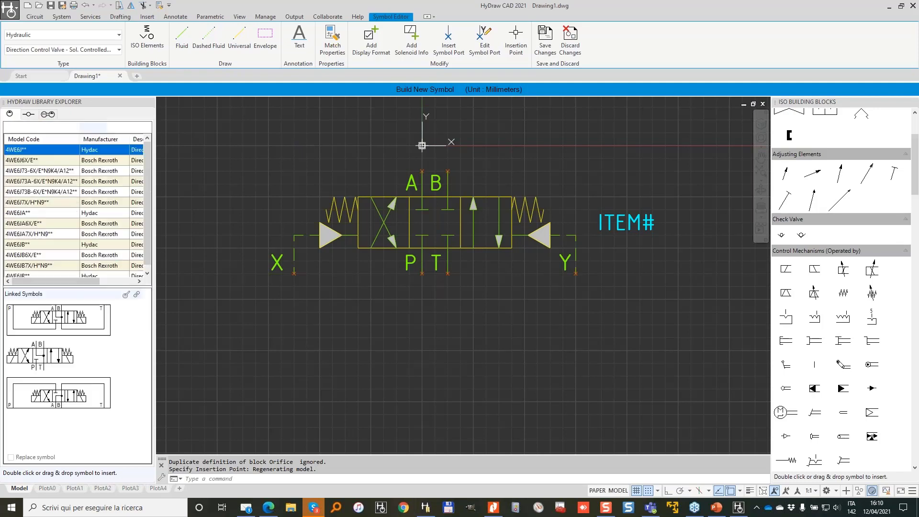
double_click(42, 355)
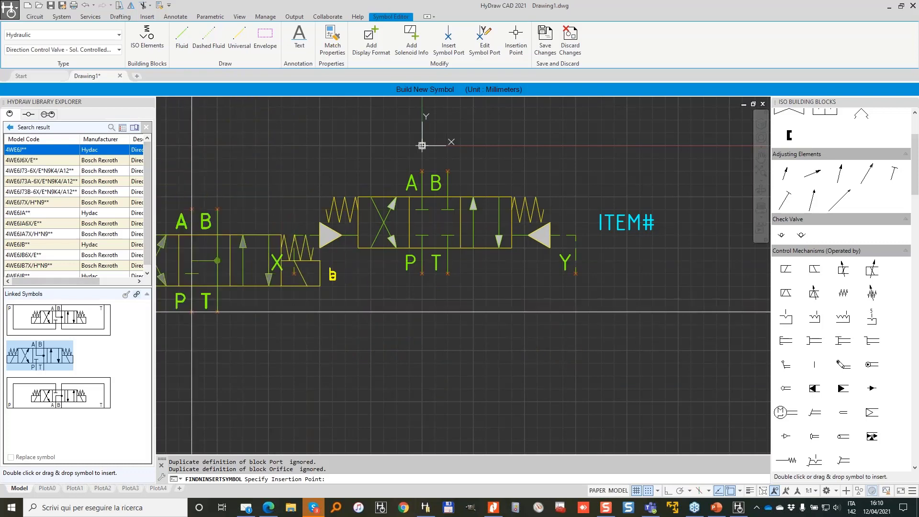
click(422, 401)
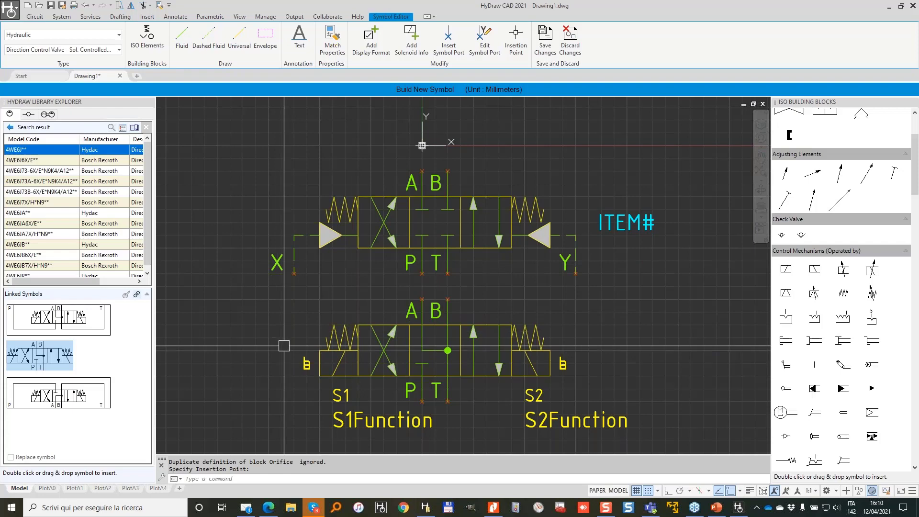
- Delete the solenoid letter labels beside both ends of the lower valve
click(311, 384)
click(305, 368)
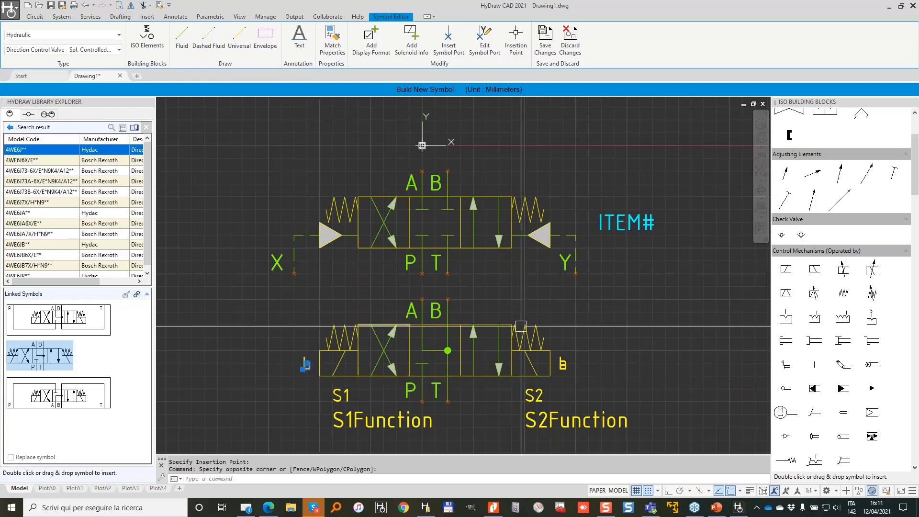
key(Delete)
click(595, 381)
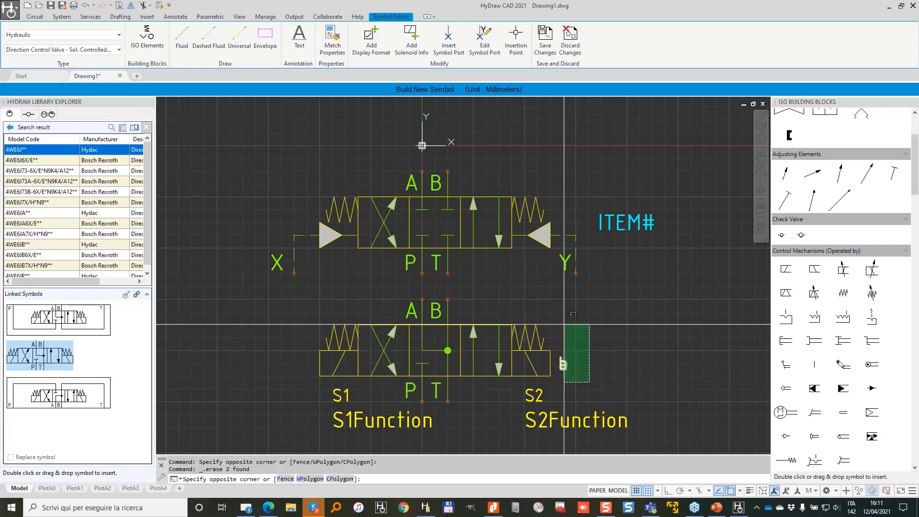
click(563, 323)
key(Delete)
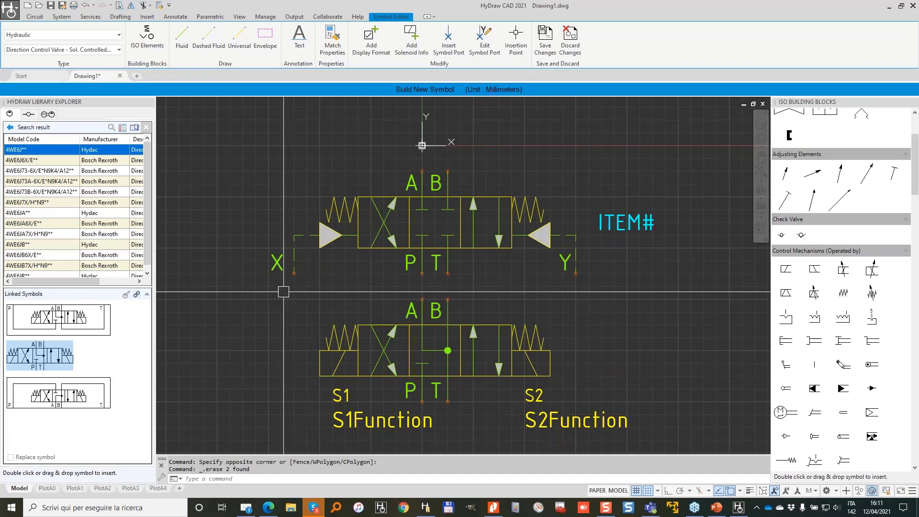
- Draw a closed universal-line rectangle about 56 mm wide around both valves, with its upper edge on the X axis and Ortho turned on
scroll(299, 245, down, 2)
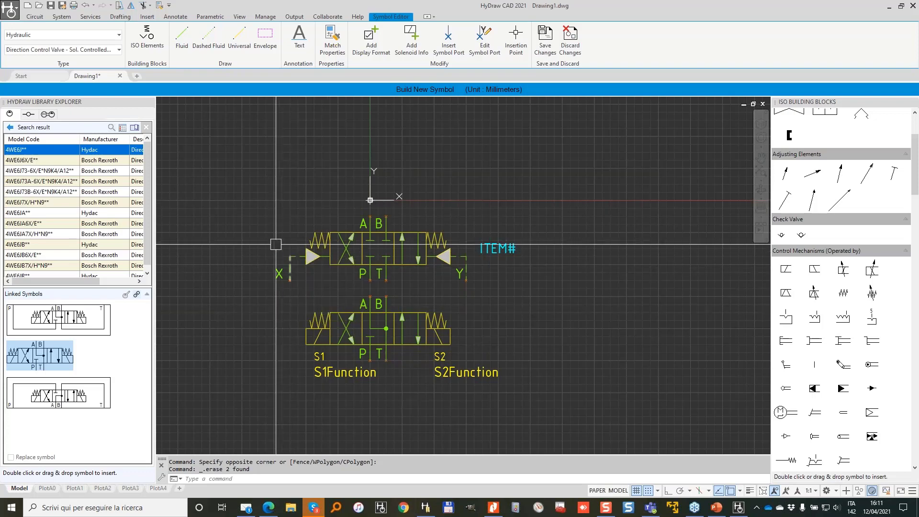
click(239, 38)
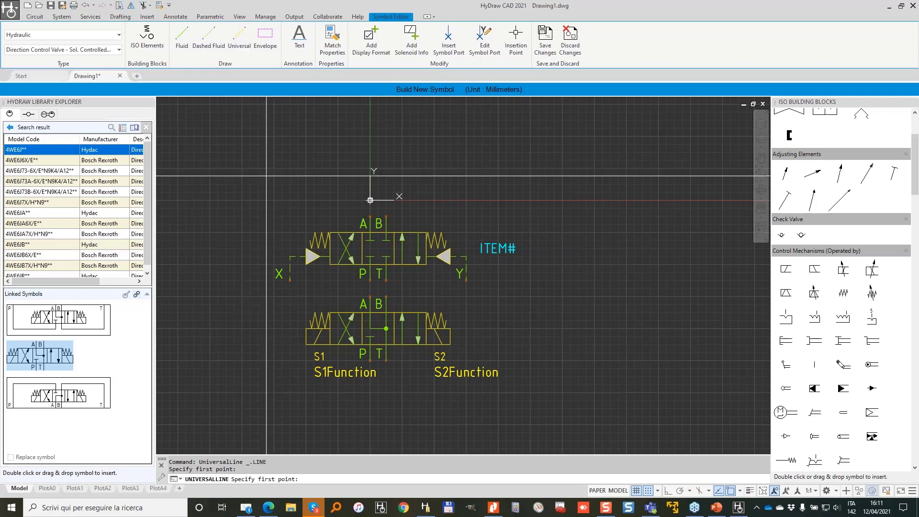
click(267, 200)
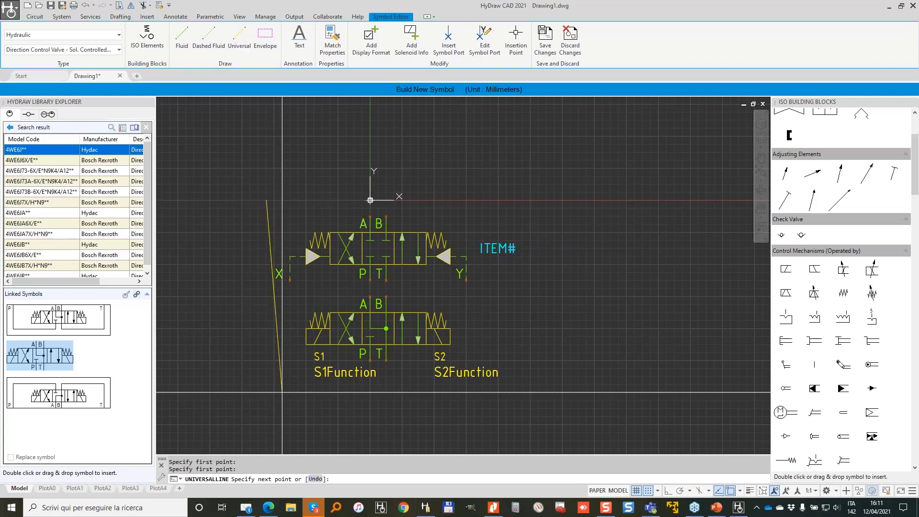
click(266, 393)
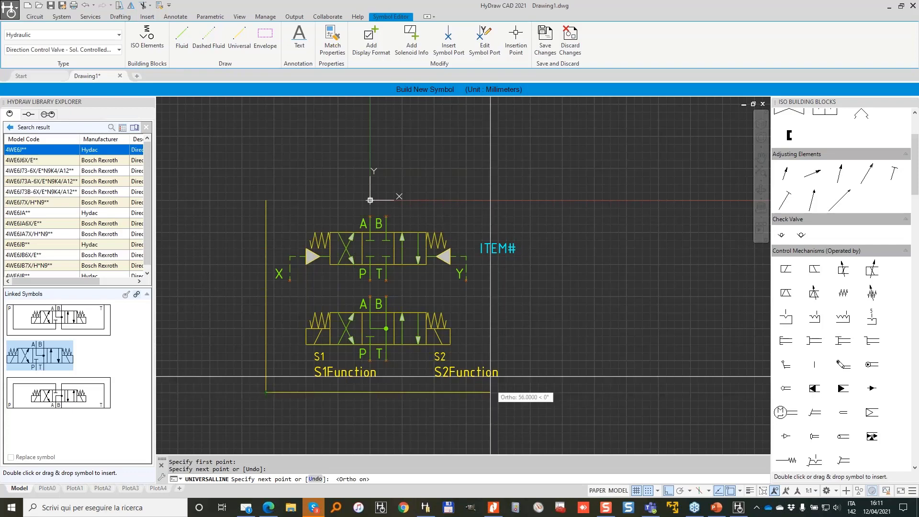
key(F8)
click(490, 391)
click(490, 200)
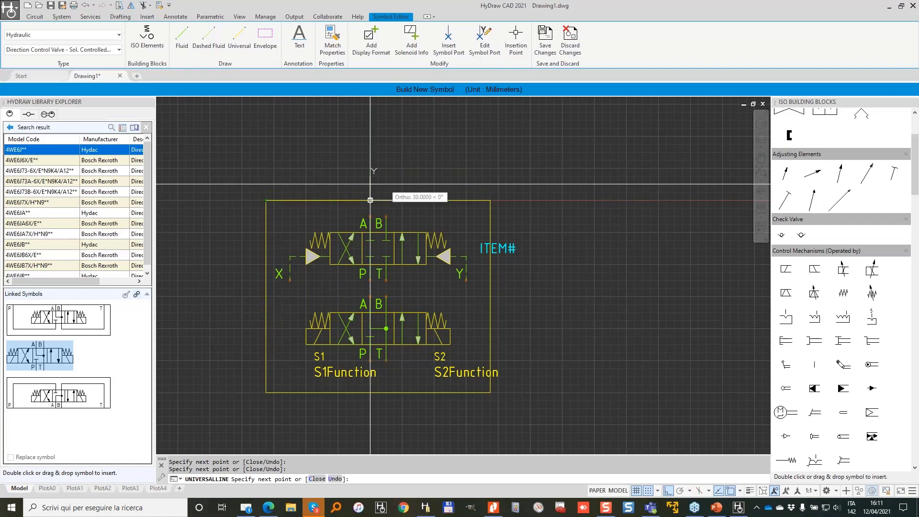
click(266, 200)
key(Return)
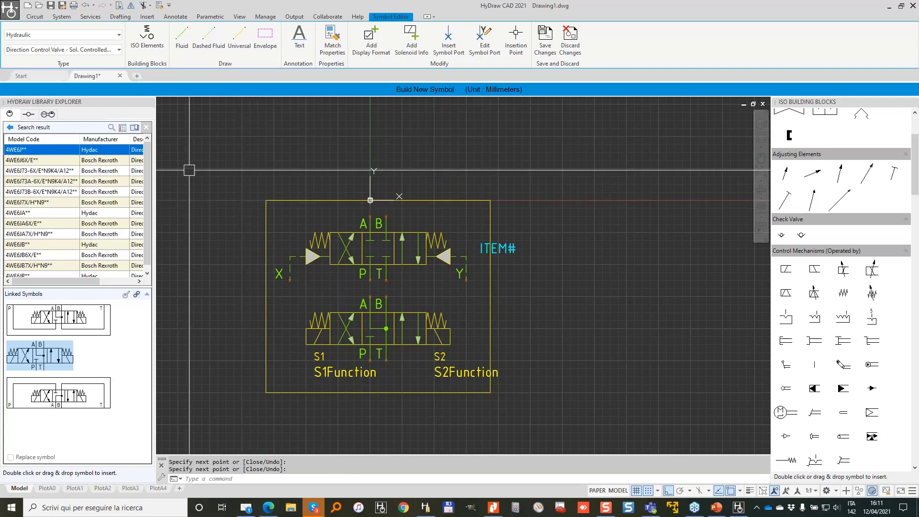
- Move the upper pilot operated valve with its port labels and ITEM# text straight up so ports A and B meet the rectangle's upper edge
click(240, 209)
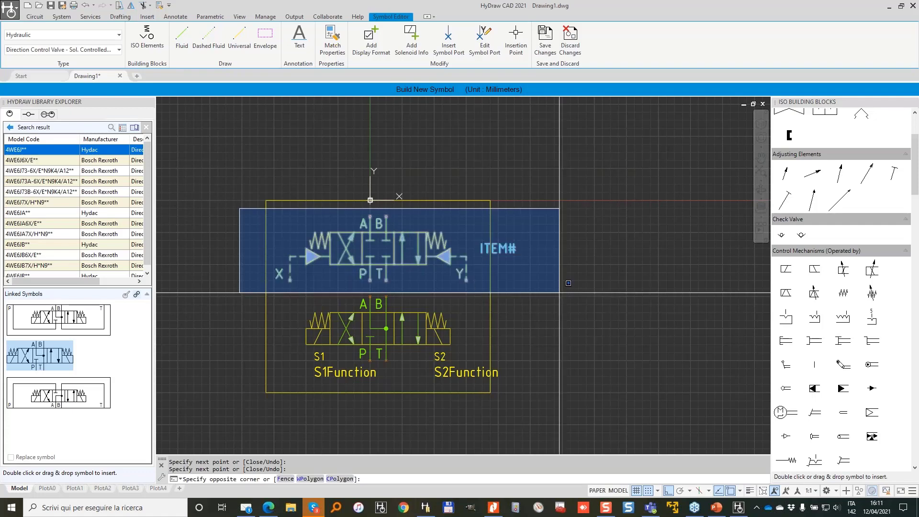
click(559, 292)
text(m)
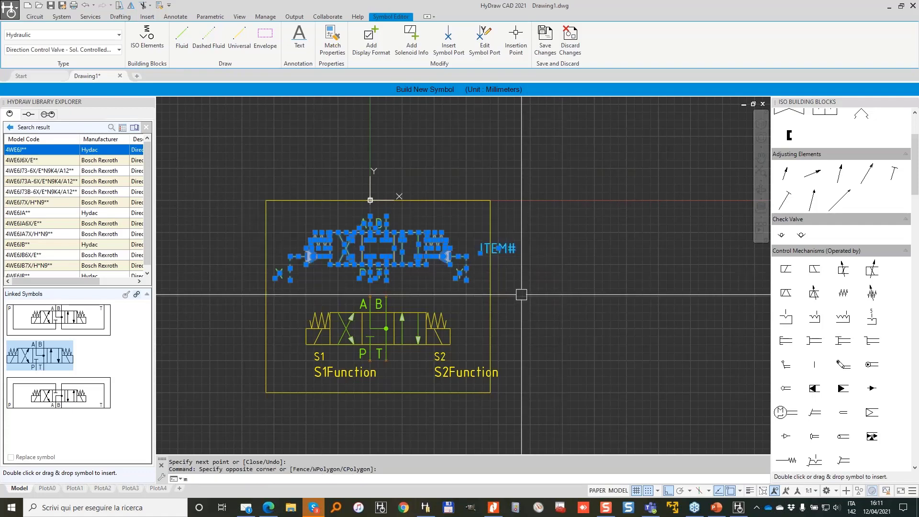
key(Return)
click(521, 294)
click(523, 280)
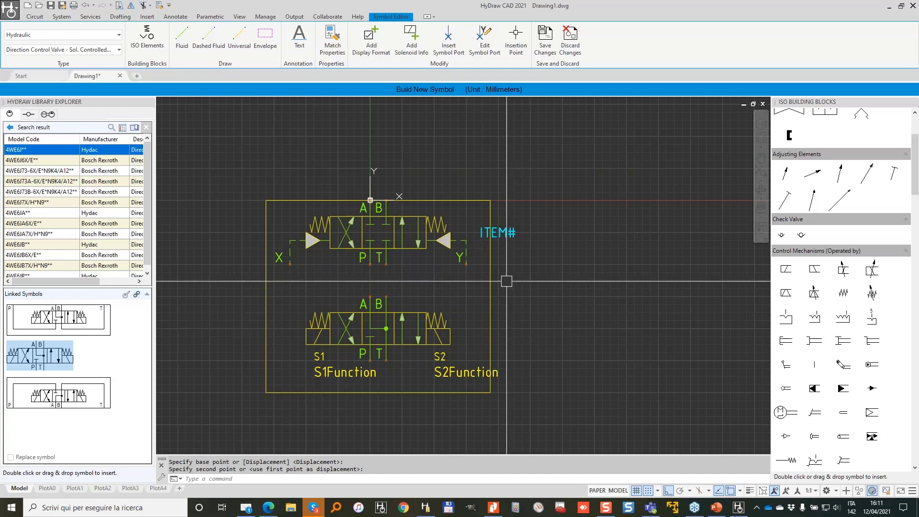
- Move the lower valve's P port onto the rectangle's upper edge near its left corner, with Ortho and Osnap off, and place its label inside
click(371, 358)
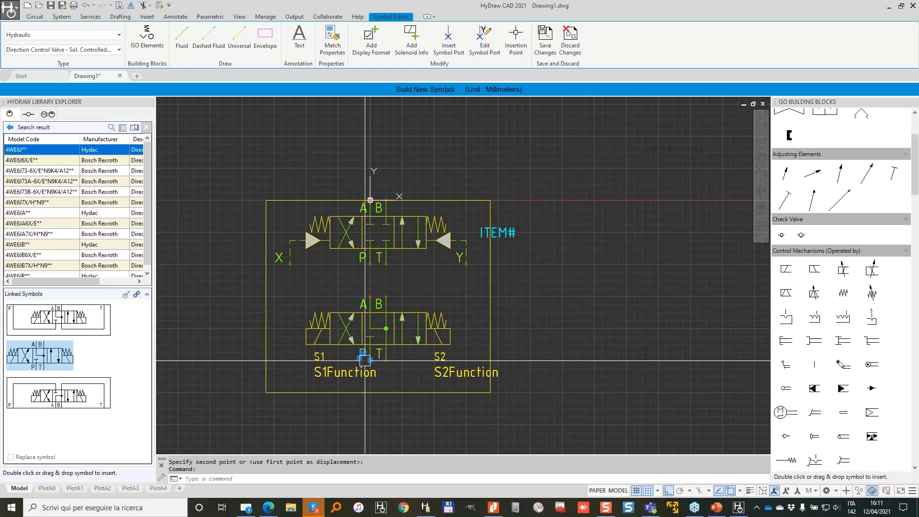
click(371, 358)
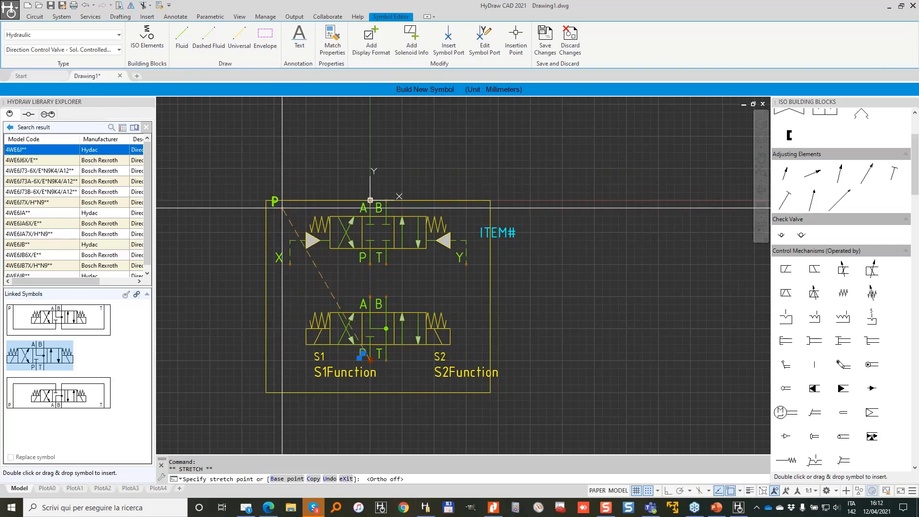
key(F3)
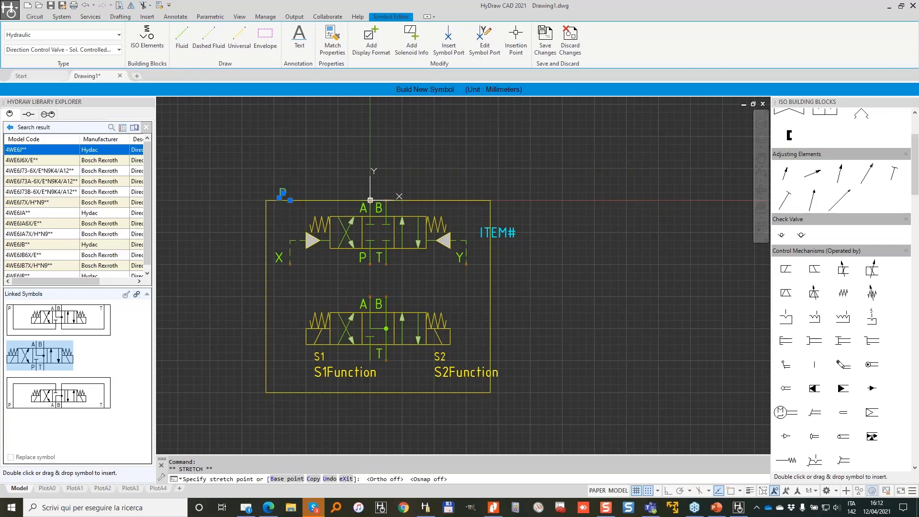
click(290, 200)
click(283, 194)
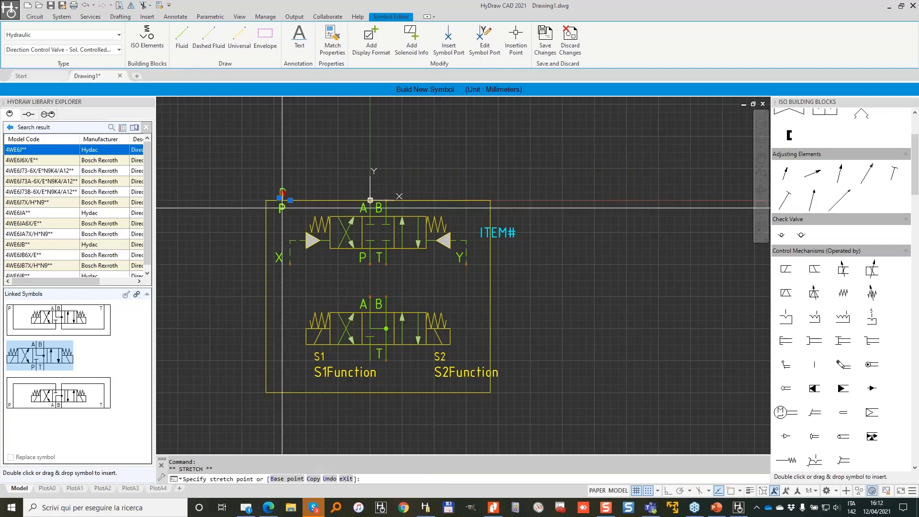
click(282, 209)
key(Escape)
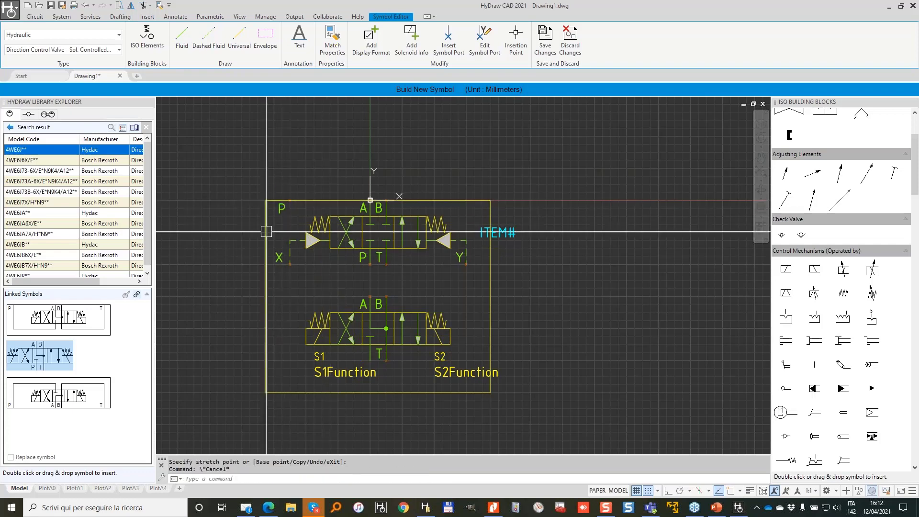
- Stretch both left corners of the rectangle outward by the same amount to shift its left side farther from the valves
click(266, 355)
click(272, 409)
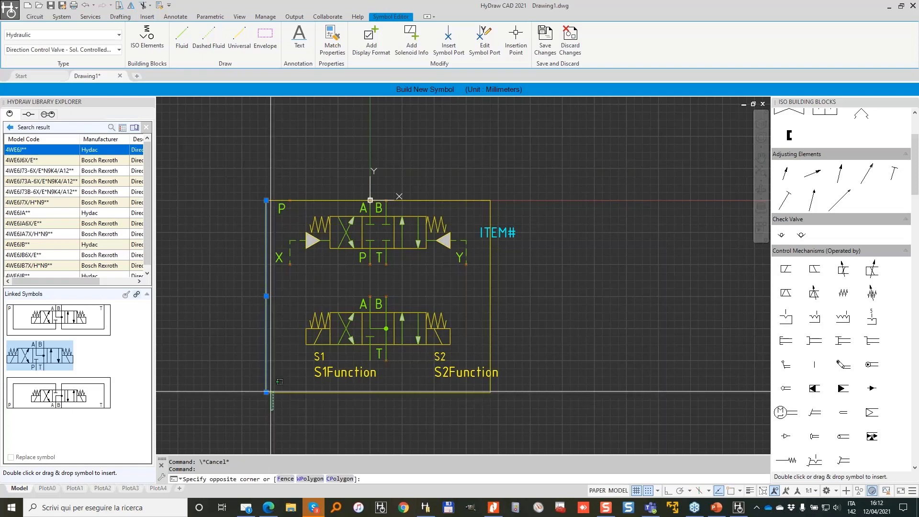
click(267, 200)
click(267, 200)
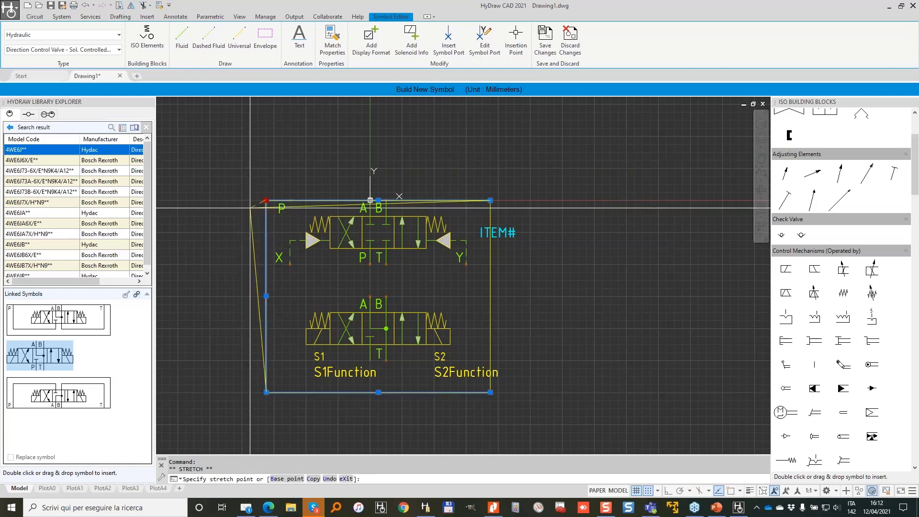
click(242, 200)
click(242, 392)
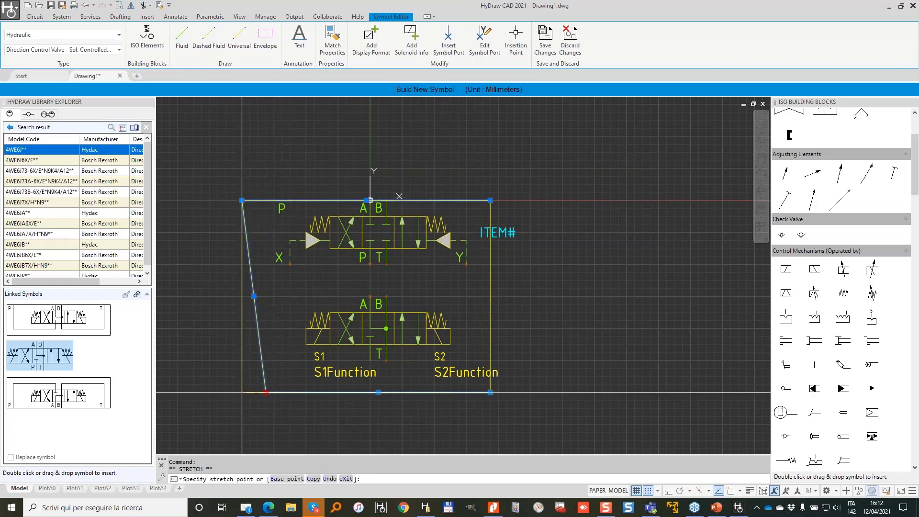
key(Escape)
- Stretch both ends of the rectangle's right side outward together with the right end of the lower edge
click(545, 417)
click(482, 304)
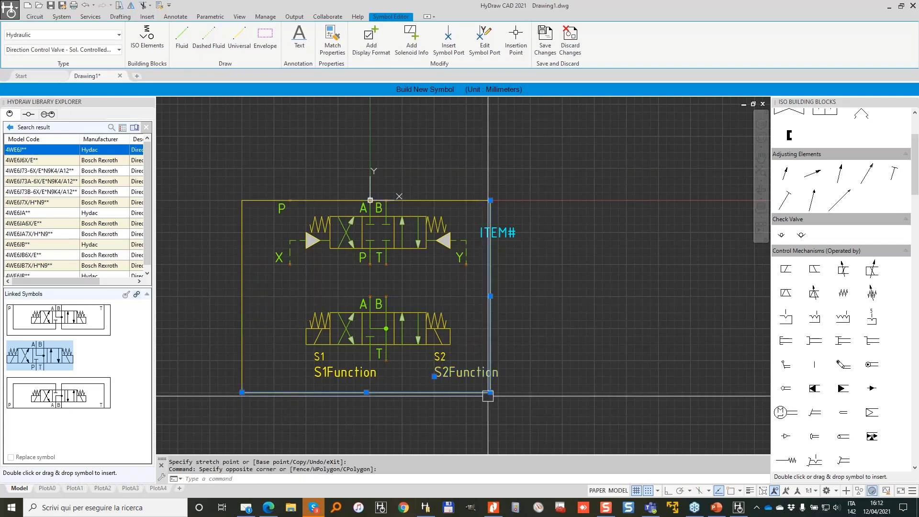
click(490, 392)
click(514, 392)
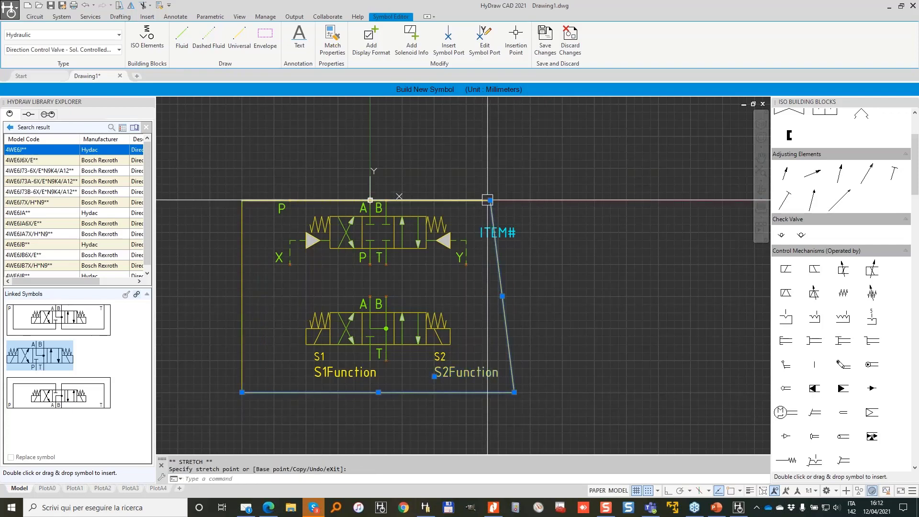
click(514, 200)
key(Escape)
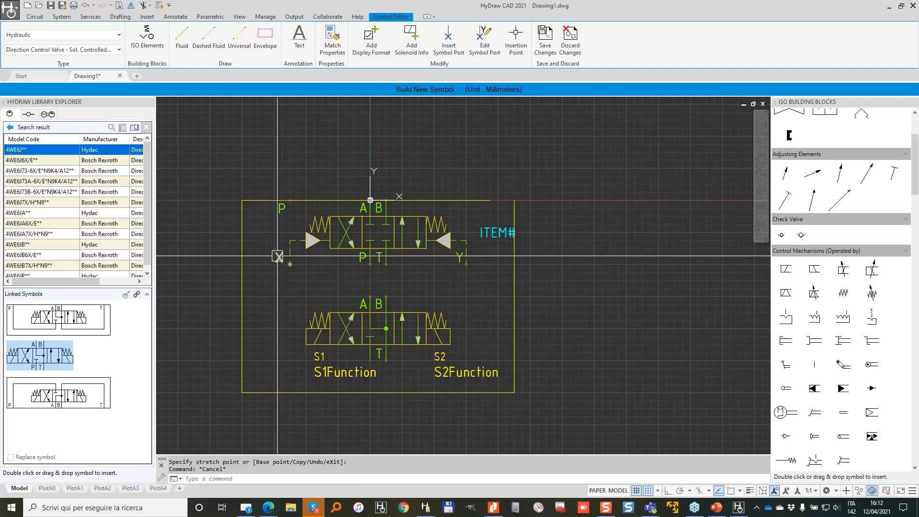
- Move pilot ports X and Y onto the rectangle's upper edge, X just left of P with its label inside and Y near the right corner
click(278, 257)
click(289, 264)
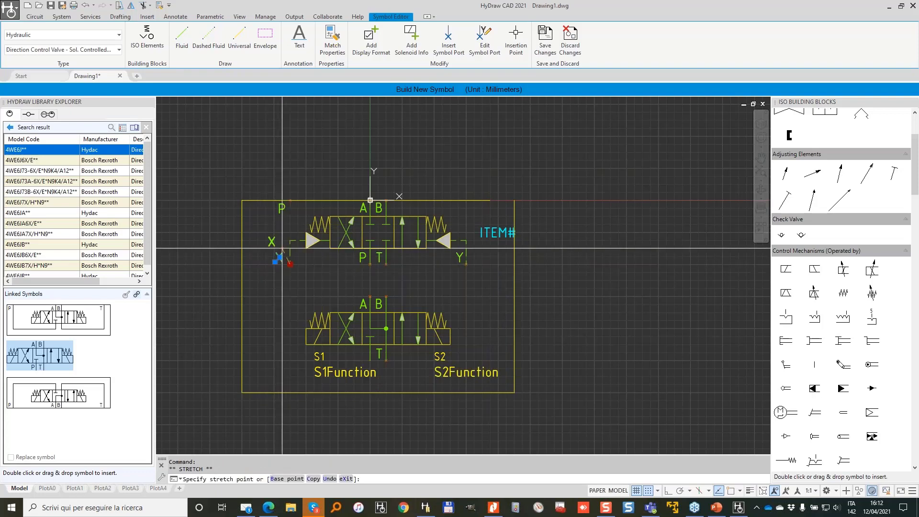
click(274, 199)
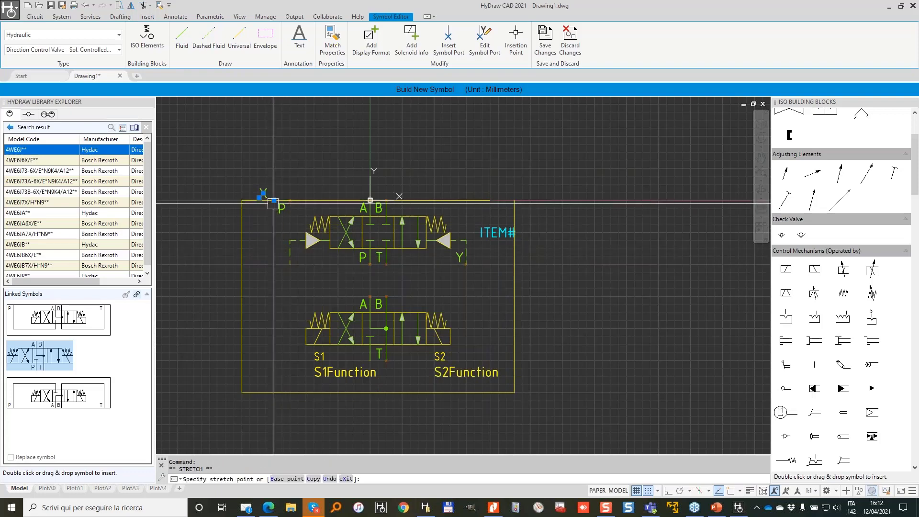
scroll(252, 197, up, 2)
click(257, 221)
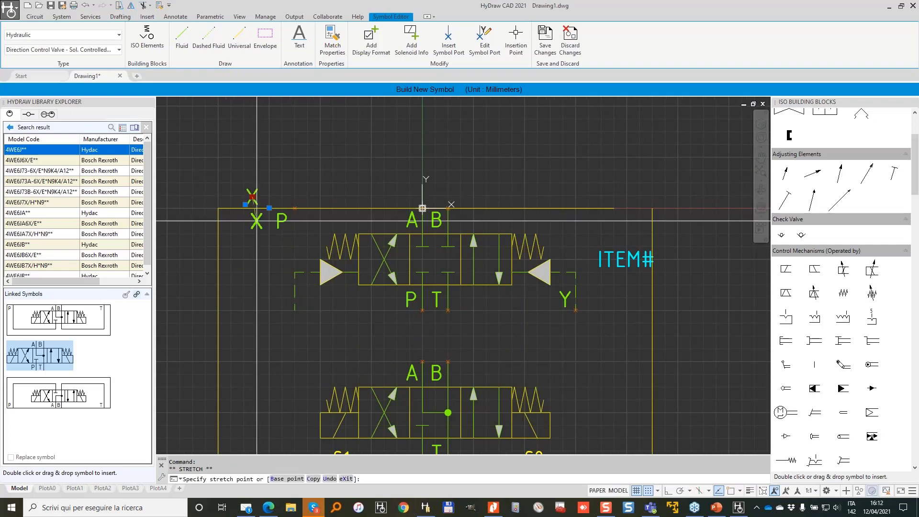
click(568, 310)
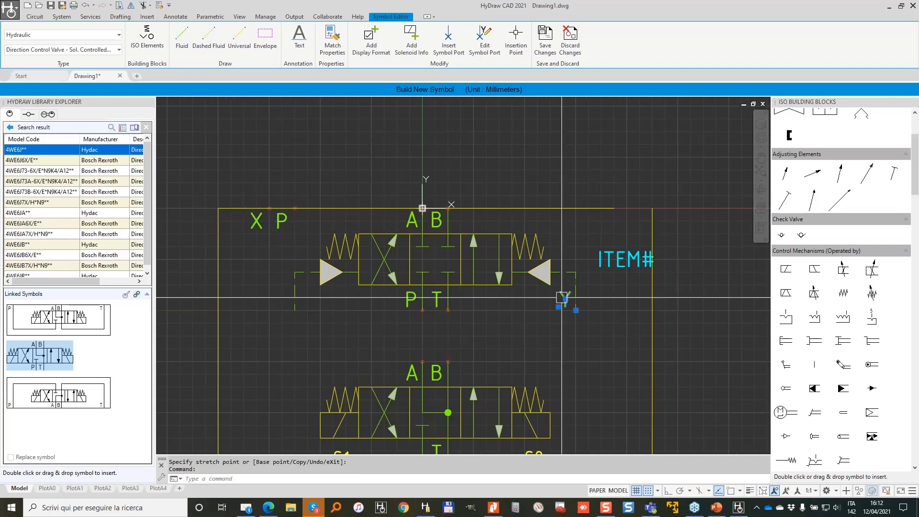
click(575, 310)
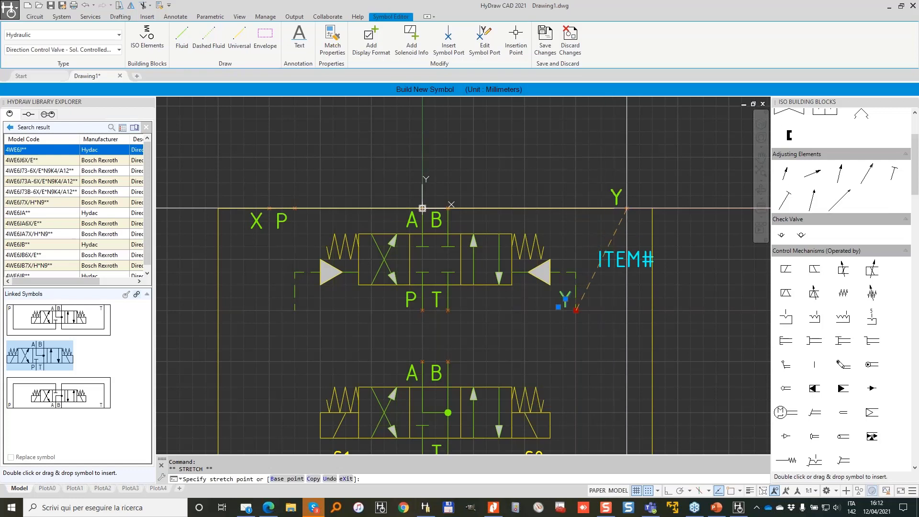
- Extend the rectangle's upper edge to meet its right side
click(614, 208)
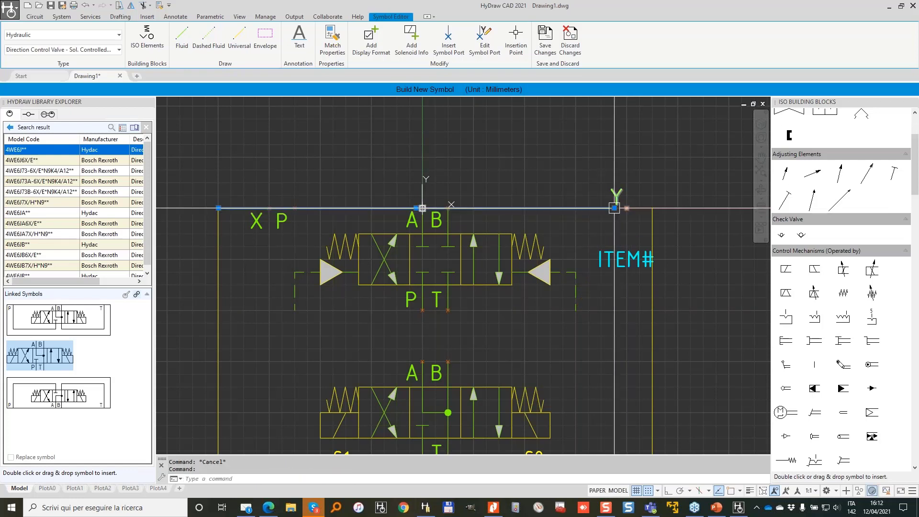
click(614, 208)
click(653, 208)
key(Escape)
- Move the lower valve's T port onto the upper edge just left of Y, and place the T and Y labels inside the rectangle
middle_drag(581, 445, 542, 297)
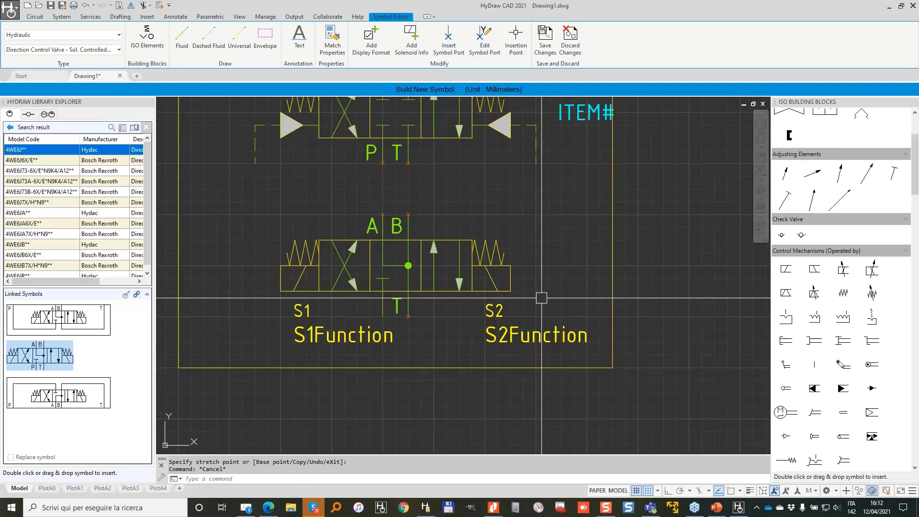
click(397, 306)
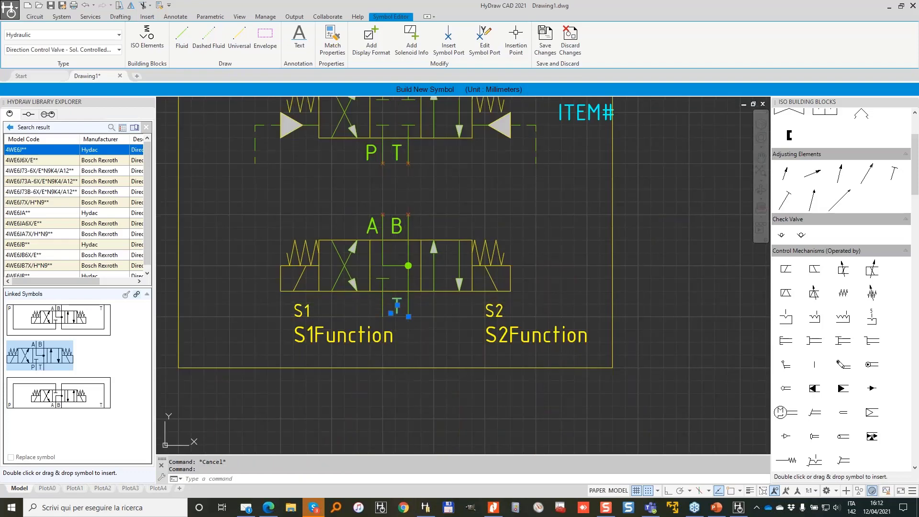
click(404, 316)
click(412, 316)
click(405, 316)
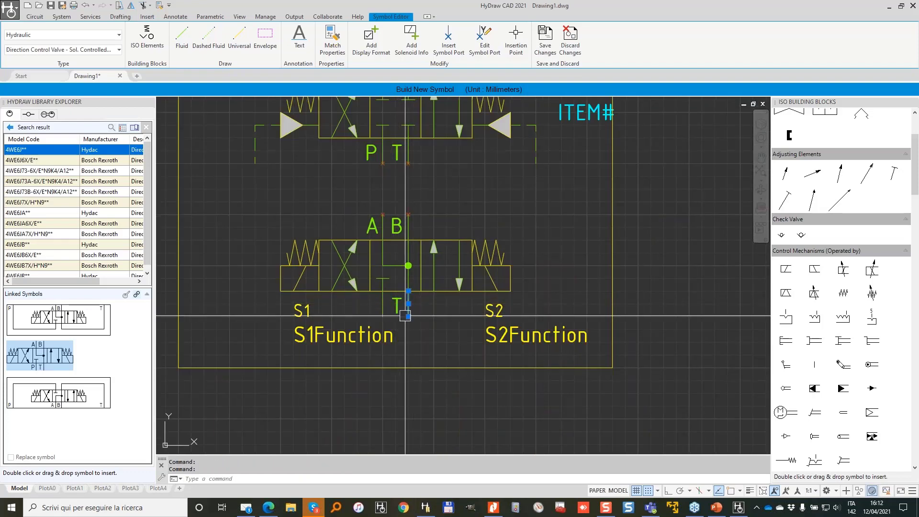
click(409, 316)
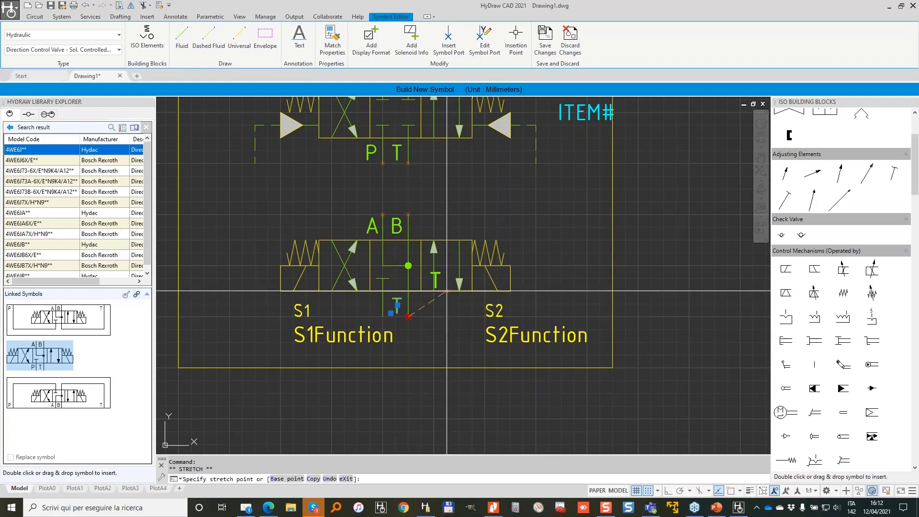
middle_drag(506, 207, 486, 386)
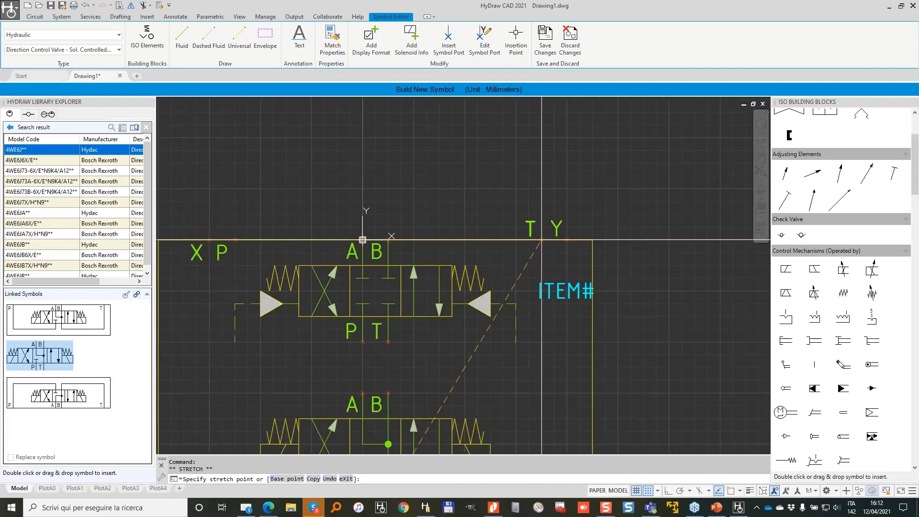
click(541, 239)
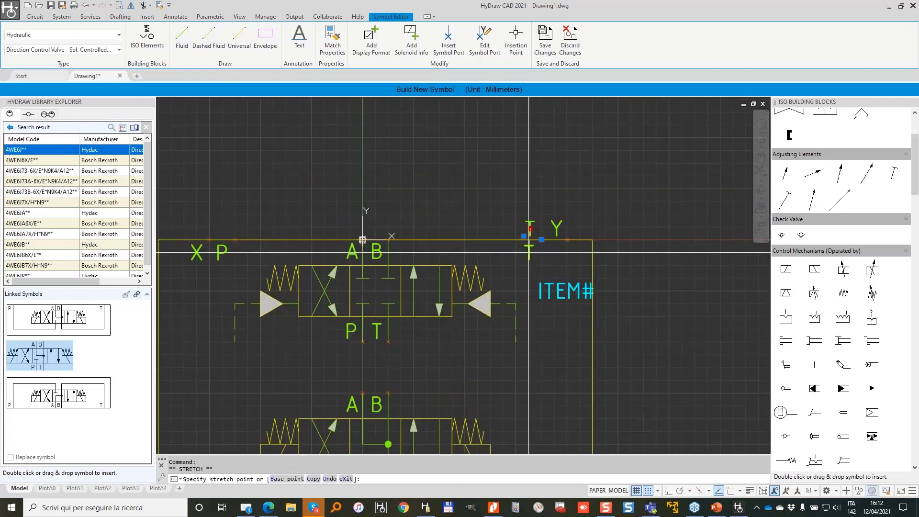
click(554, 253)
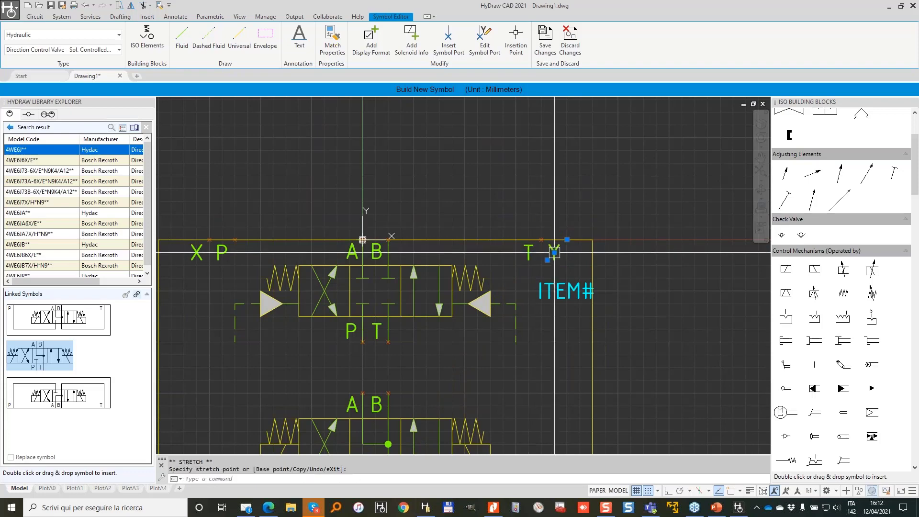
key(Escape)
- Delete the P and T ports beneath the upper valve
scroll(507, 291, down, 2)
middle_drag(432, 260, 472, 187)
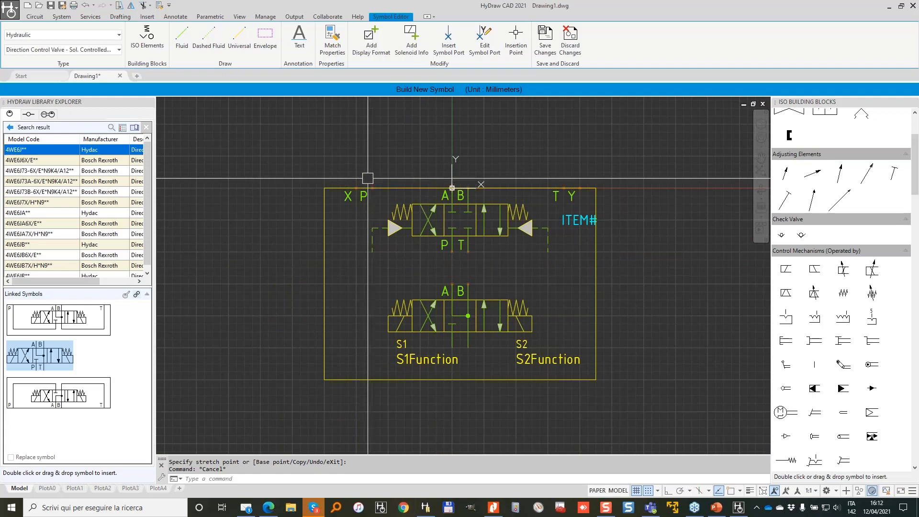
scroll(446, 244, up, 3)
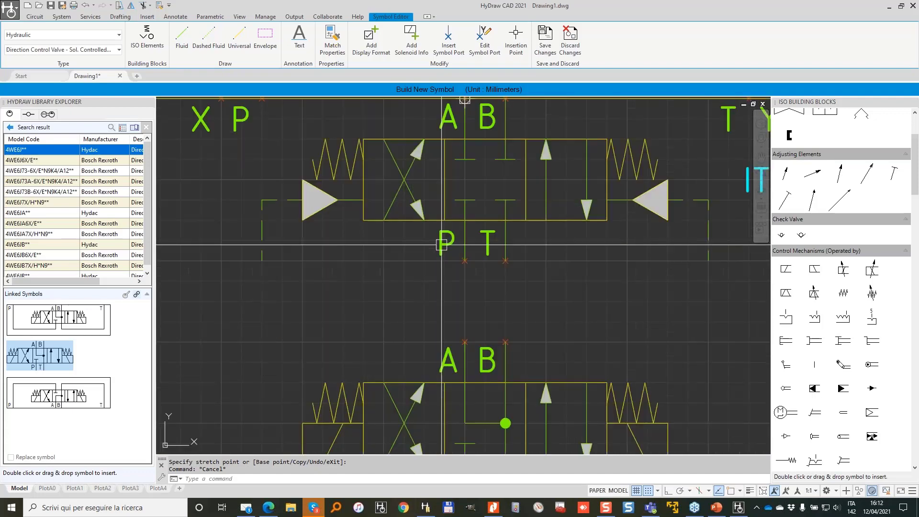
click(447, 242)
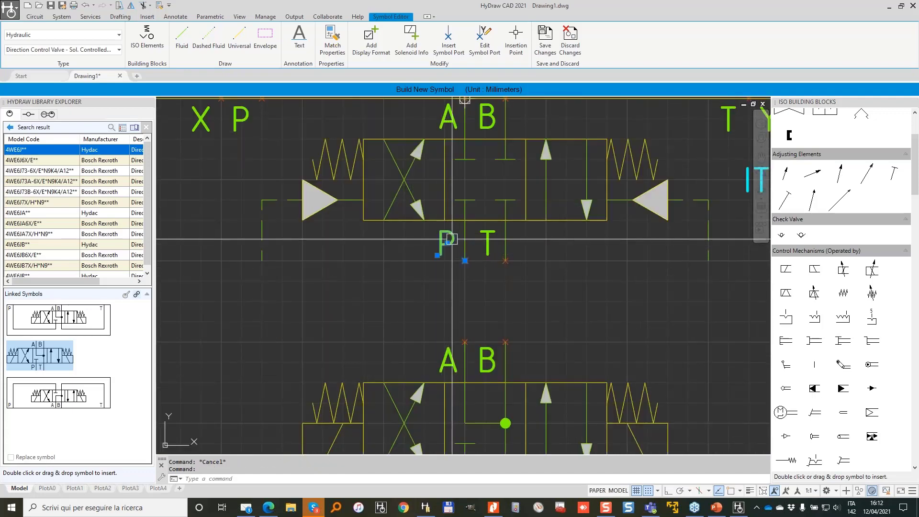
key(Delete)
click(488, 242)
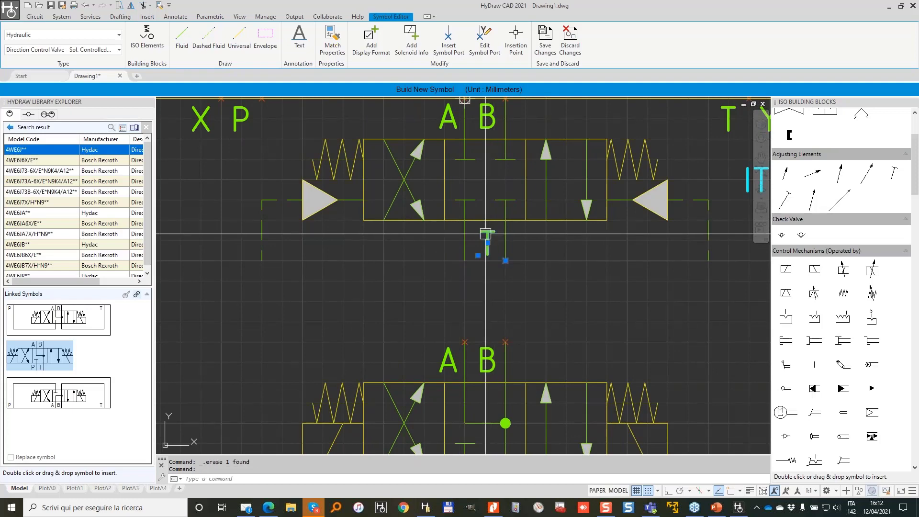
key(Delete)
- Draw a dashed fluid line from port P on the upper edge down, across and up to the end of the upper valve's P line
click(209, 38)
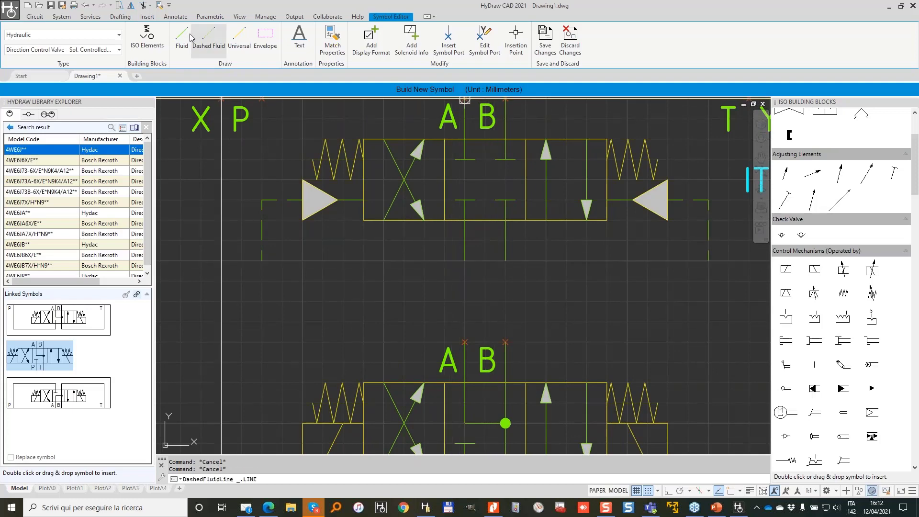
click(262, 99)
click(261, 302)
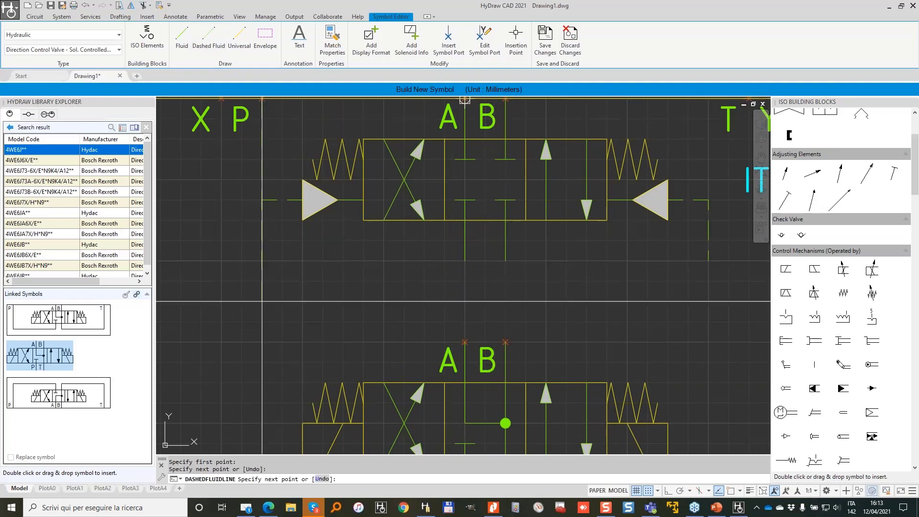
click(464, 301)
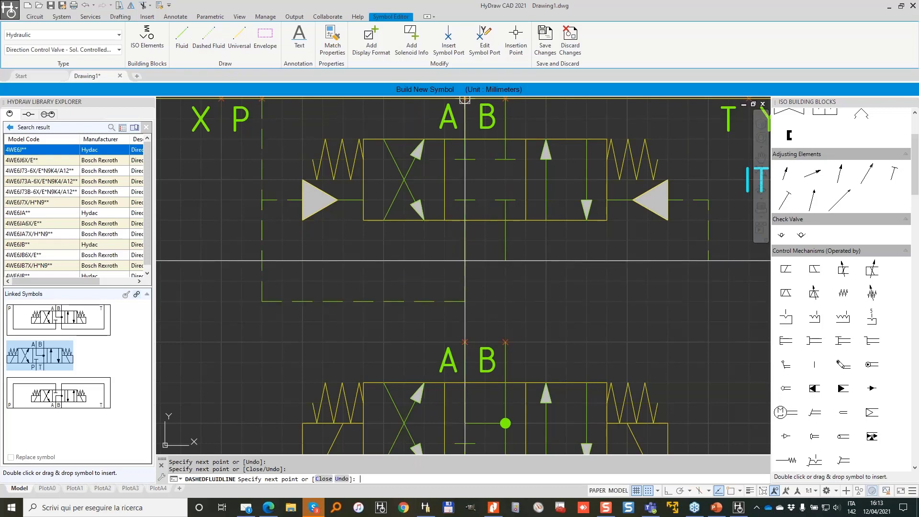
click(465, 261)
key(Return)
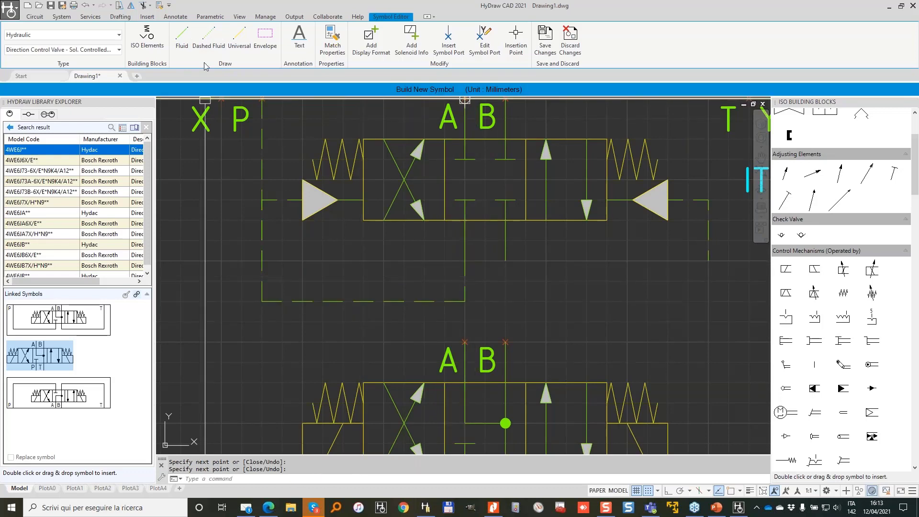
- Delete the original vertical dashed pilot segment at the upper valve's left side that overlaps the new P line
click(240, 187)
click(273, 324)
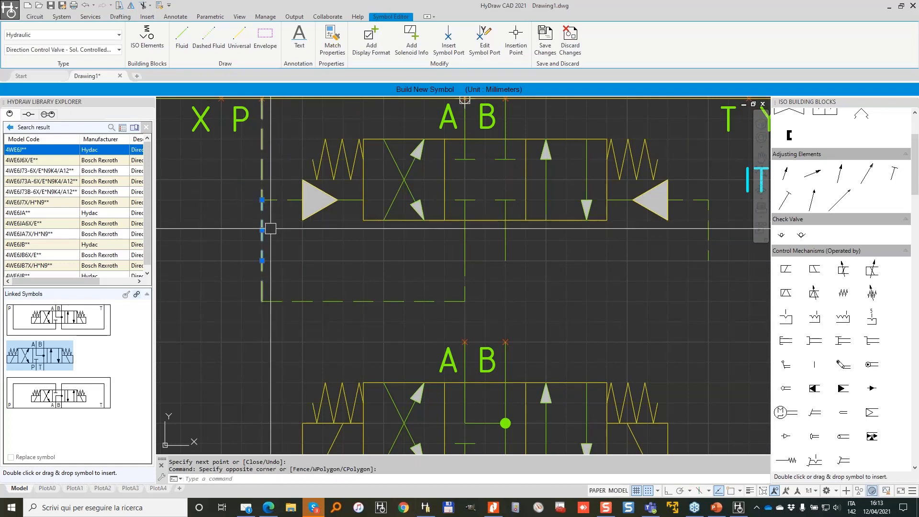
key(Delete)
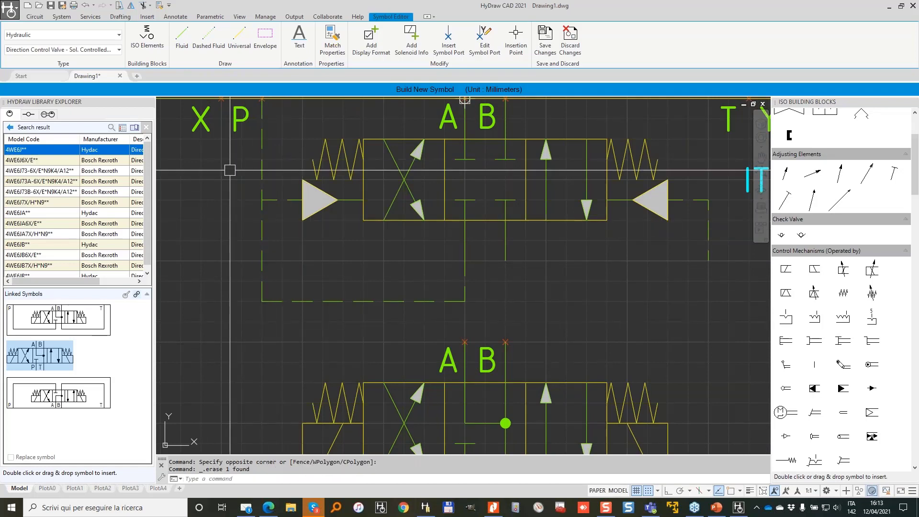
- Match the new P line's three dashed segments to the properties of the solid P line beneath the upper valve
click(332, 38)
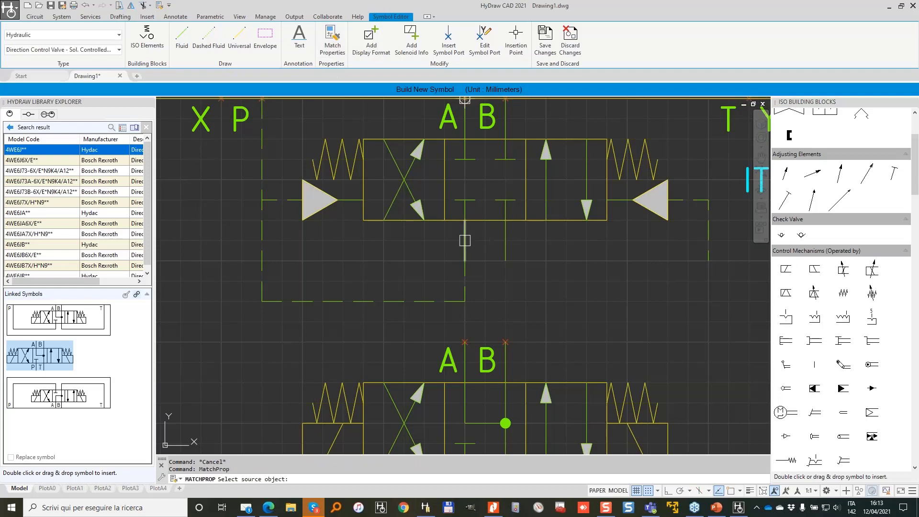
click(463, 237)
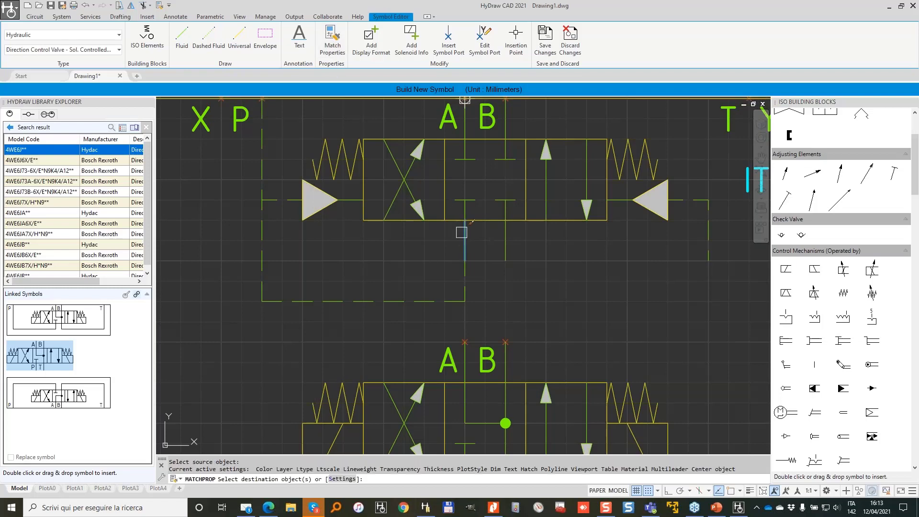
click(487, 314)
click(247, 272)
scroll(255, 205, down, 2)
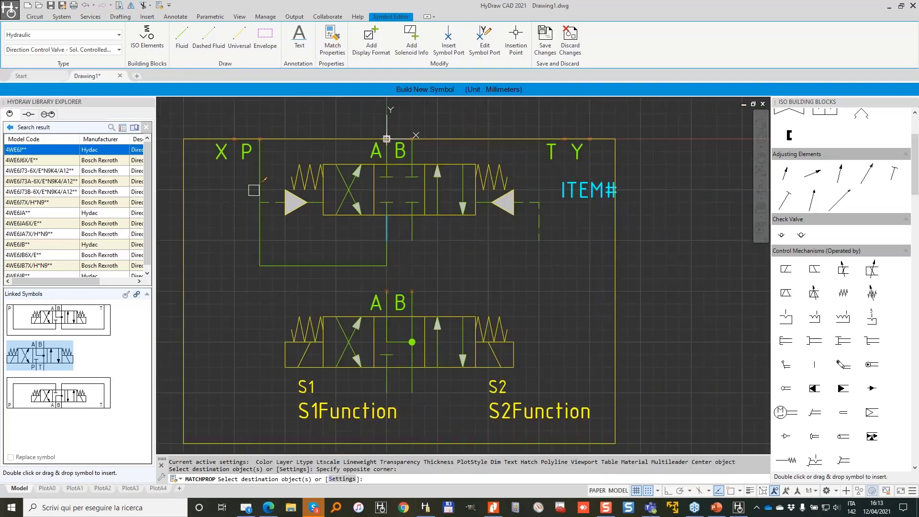
key(Escape)
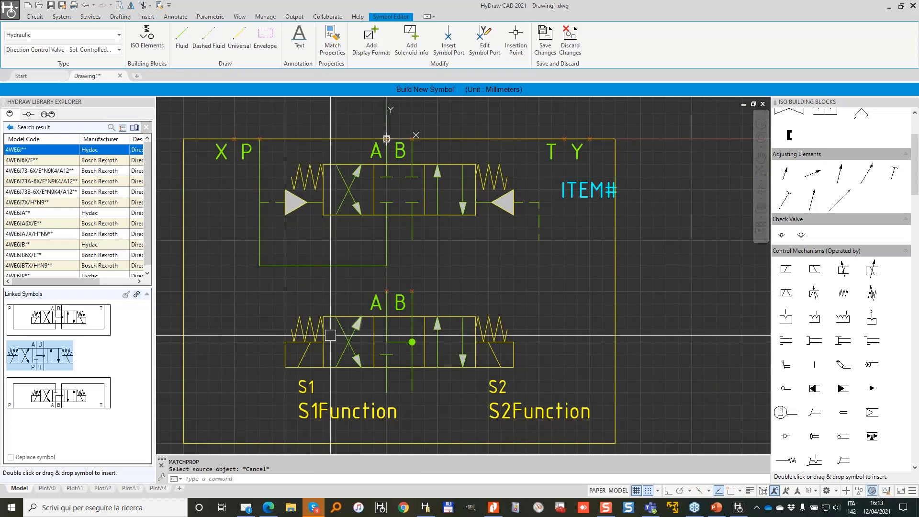
- Delete the A and B ports above the lower valve
click(376, 302)
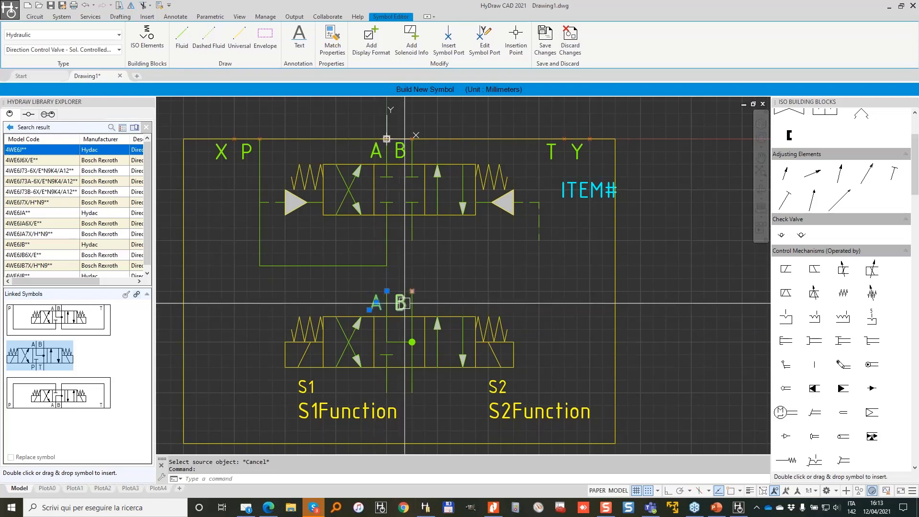
key(Delete)
click(401, 302)
key(Delete)
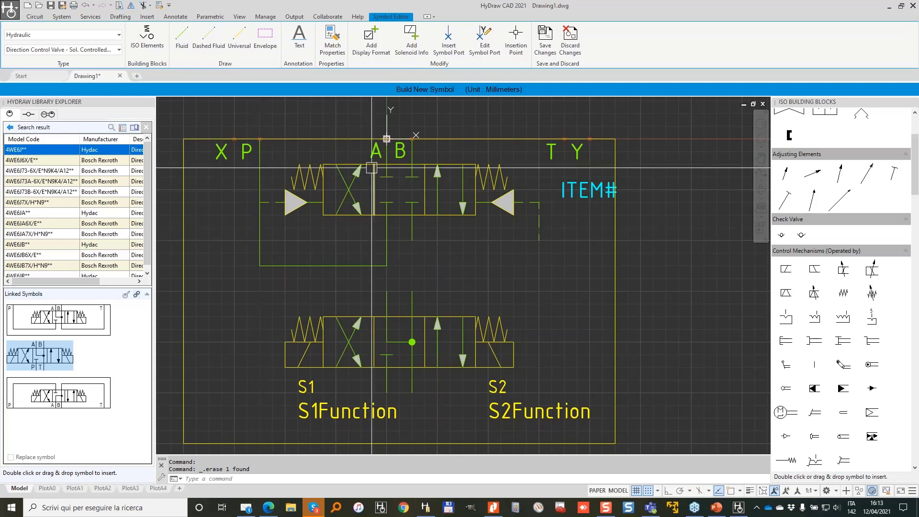
click(375, 152)
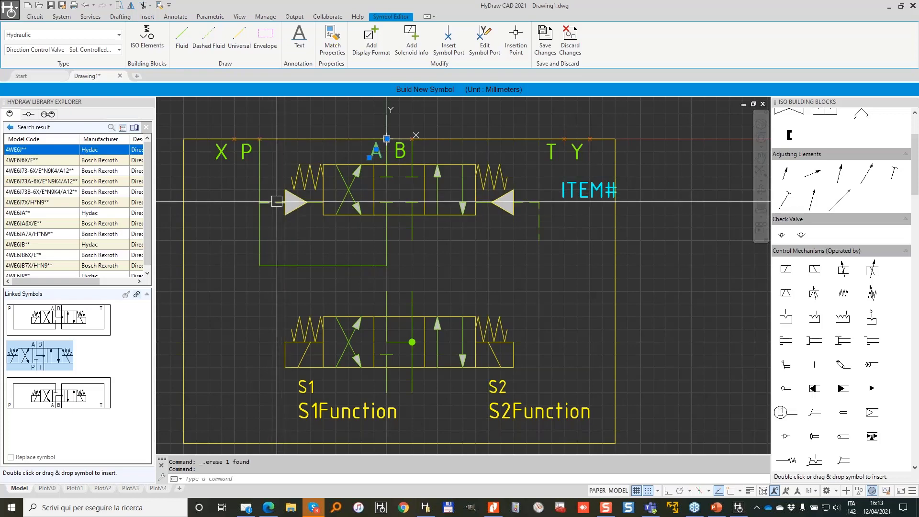
click(346, 336)
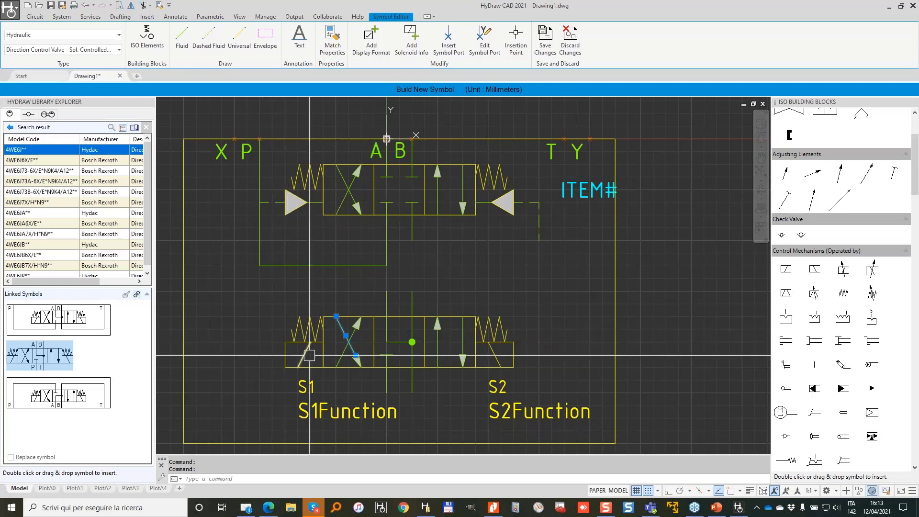
- Draw a dashed fluid line from the end of the lower valve's B line across below port X and up to the left pilot line's level
click(212, 36)
click(412, 290)
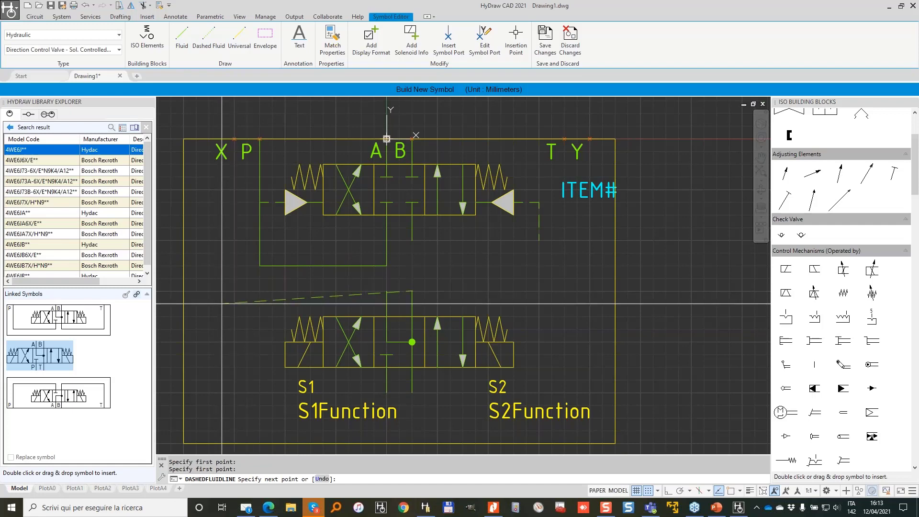
click(234, 291)
click(234, 202)
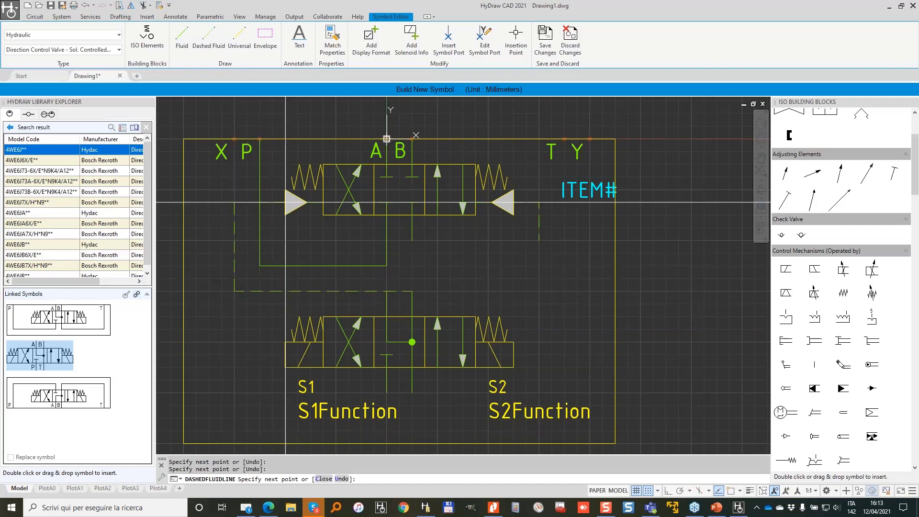
key(Escape)
- Stretch the upper valve's left pilot line outward to meet the upper end of the new dashed line
click(260, 202)
key(Escape)
key(Escape)
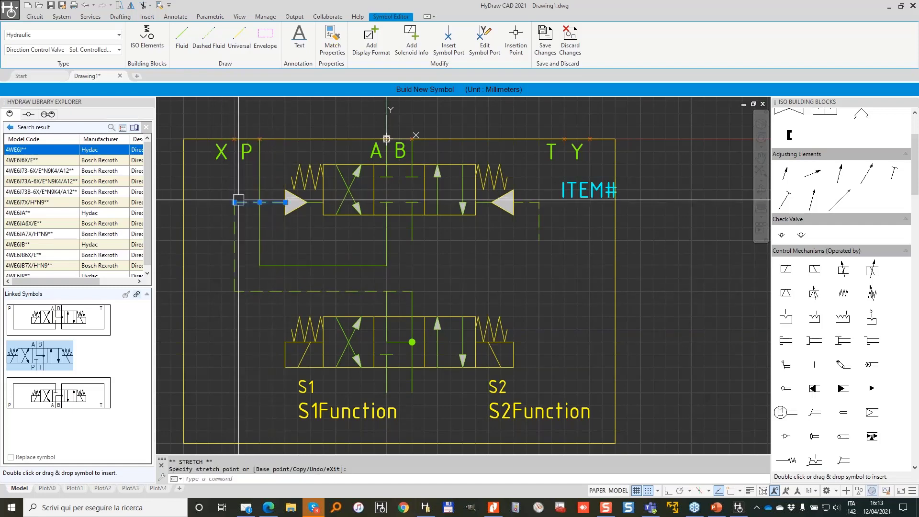
click(387, 302)
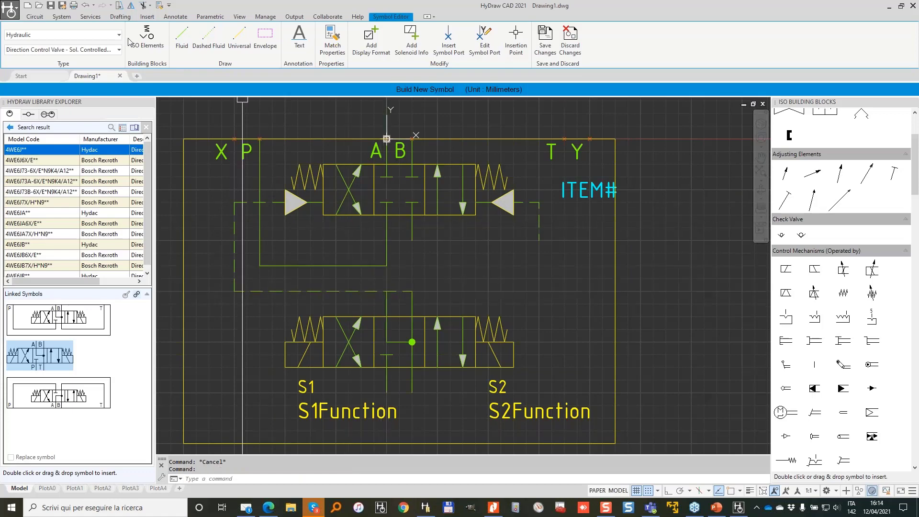
key(Escape)
- Raise the P line's horizontal segment to the end of the upper valve's P stub by stretching both of its corners
click(394, 274)
click(248, 260)
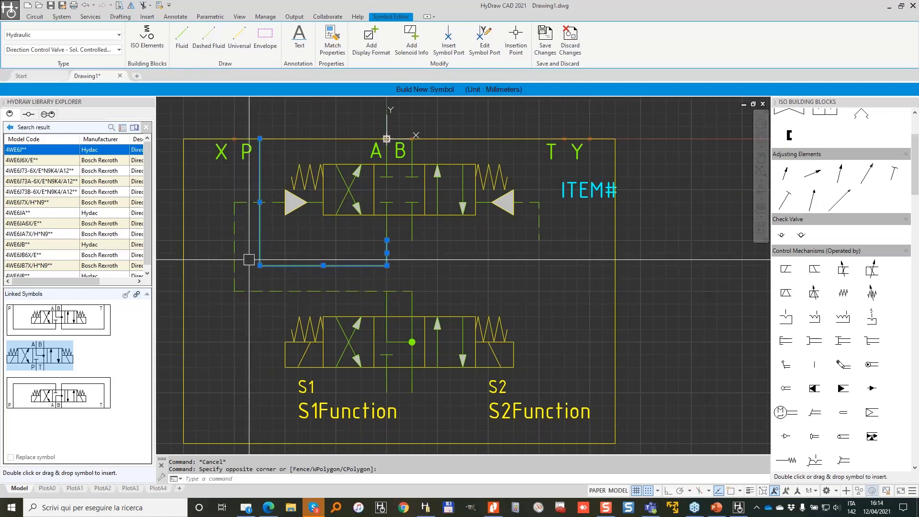
click(259, 265)
click(259, 240)
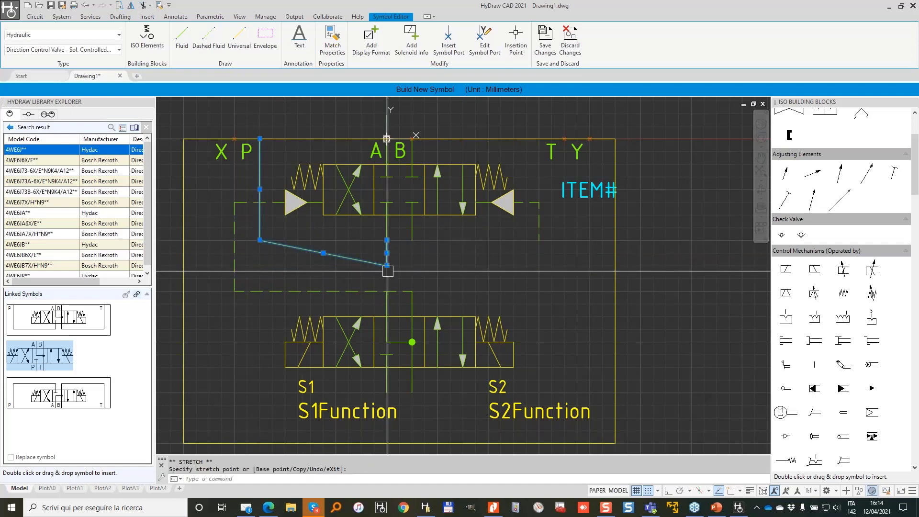
click(387, 265)
click(387, 240)
key(Escape)
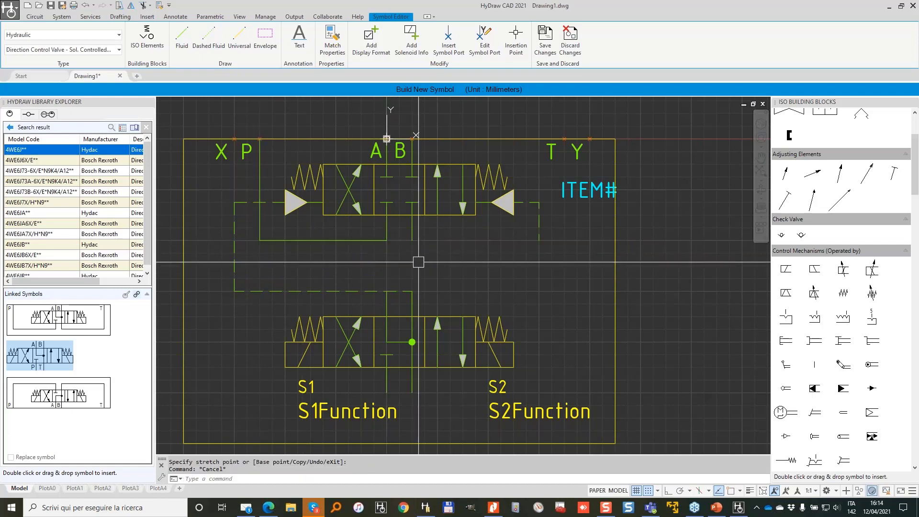
- Extend the lower valve's A line upward and draw a dashed fluid line from its end across to beneath the upper valve's right pilot line
click(387, 304)
click(387, 290)
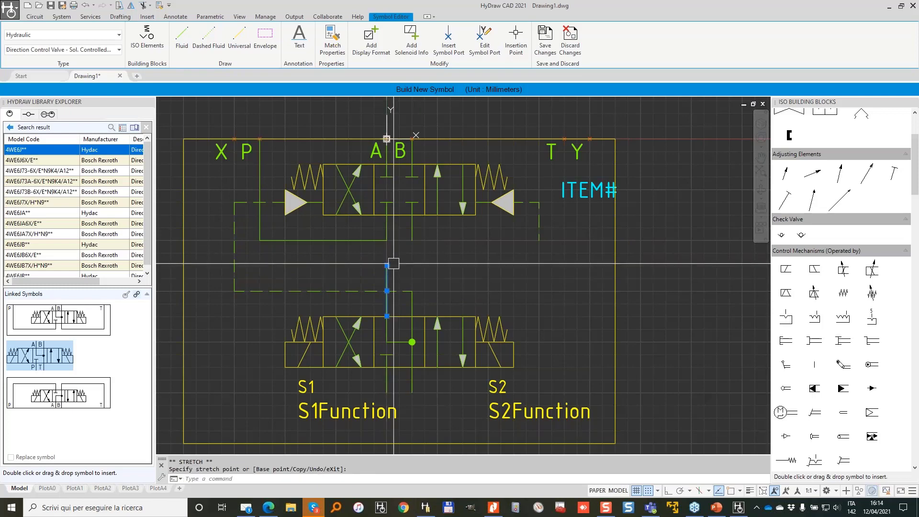
click(208, 42)
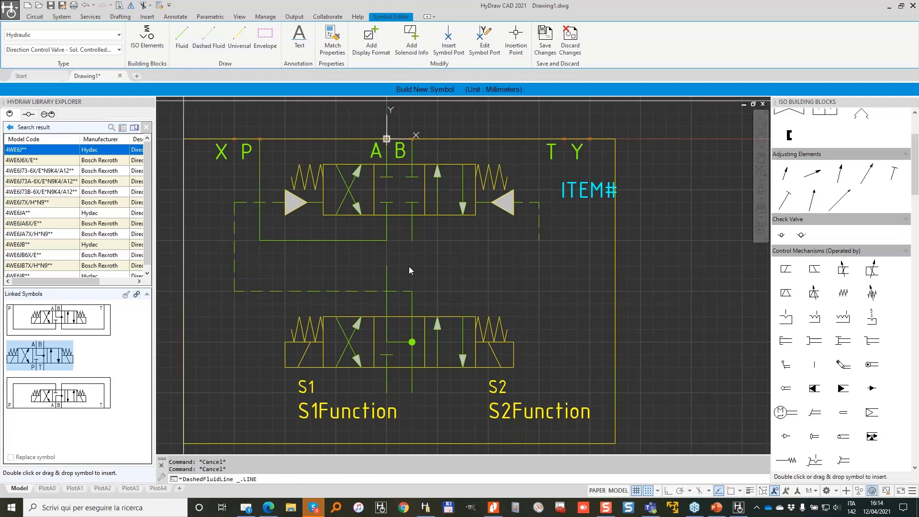
click(387, 266)
click(538, 265)
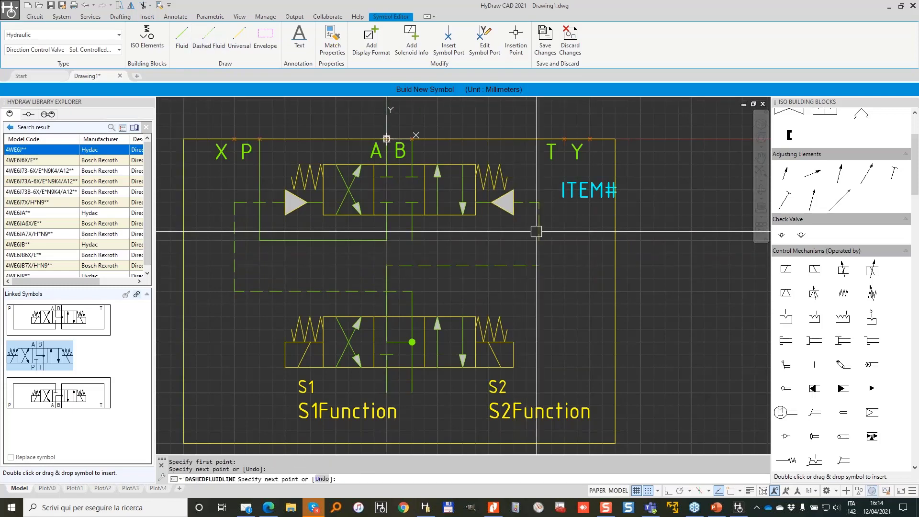
key(Return)
- Stretch the right pilot line's vertical segment down to meet the end of the dashed horizontal line from A
click(537, 244)
click(536, 242)
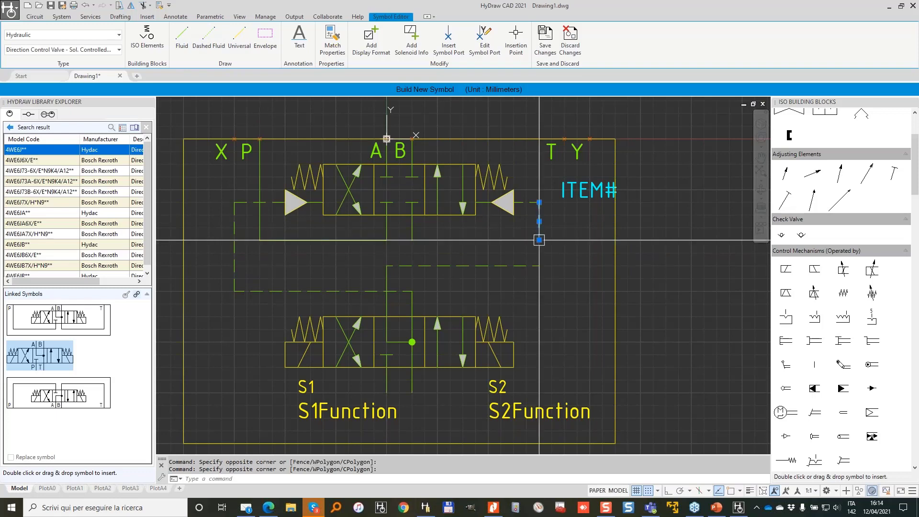
click(539, 240)
click(539, 265)
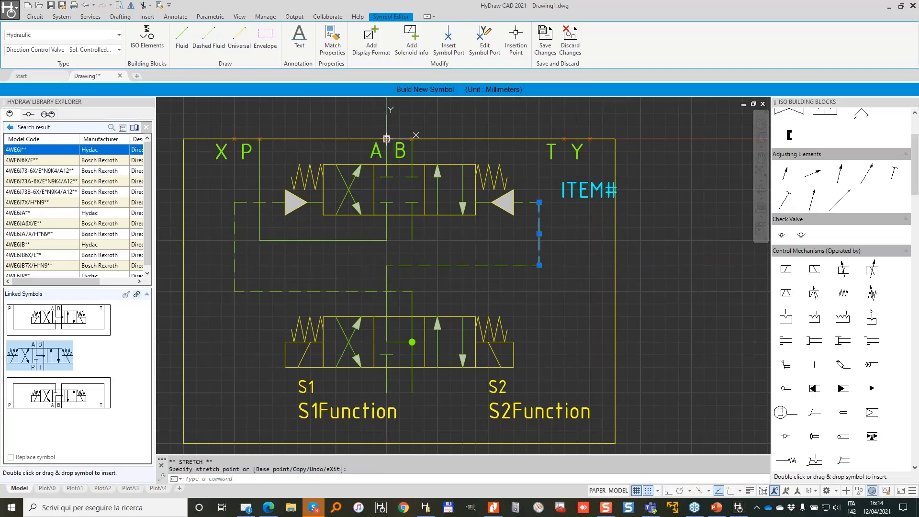
key(Escape)
- Match the lower valve's vertical A line to the properties of the dashed horizontal line connected to it
click(386, 291)
key(Escape)
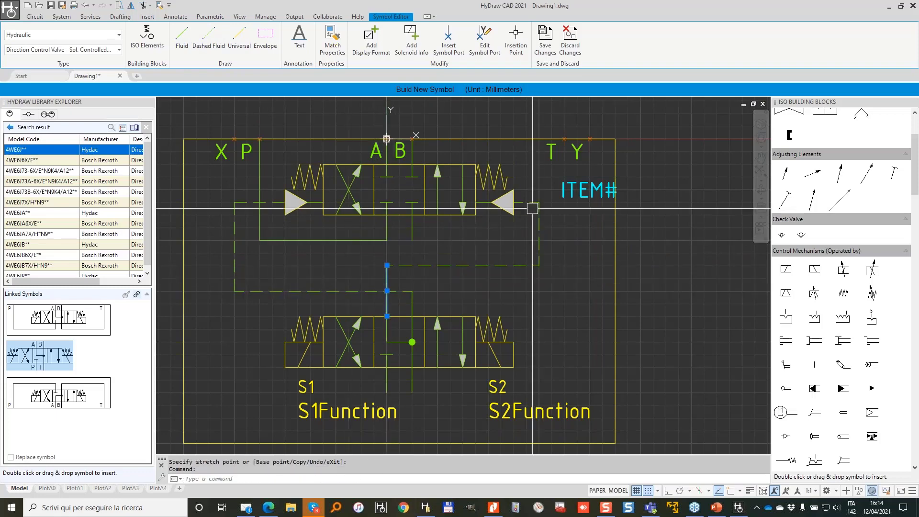
click(338, 41)
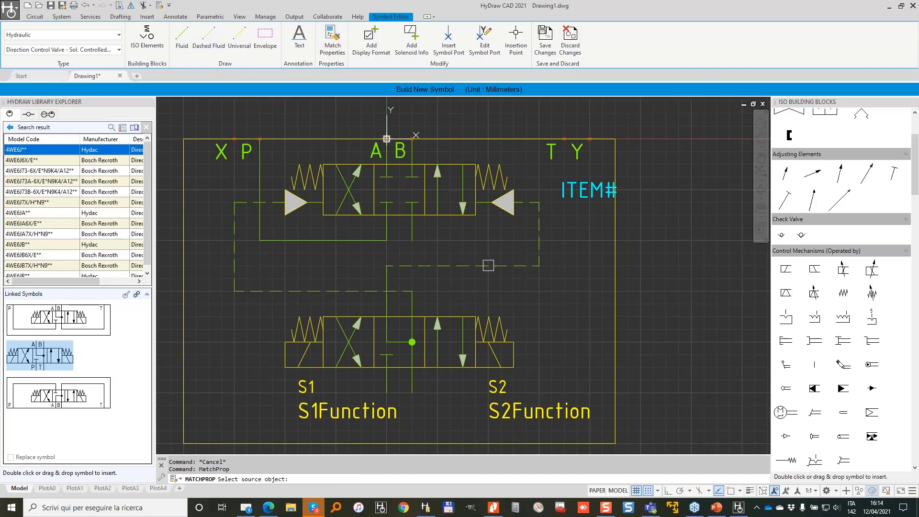
click(484, 265)
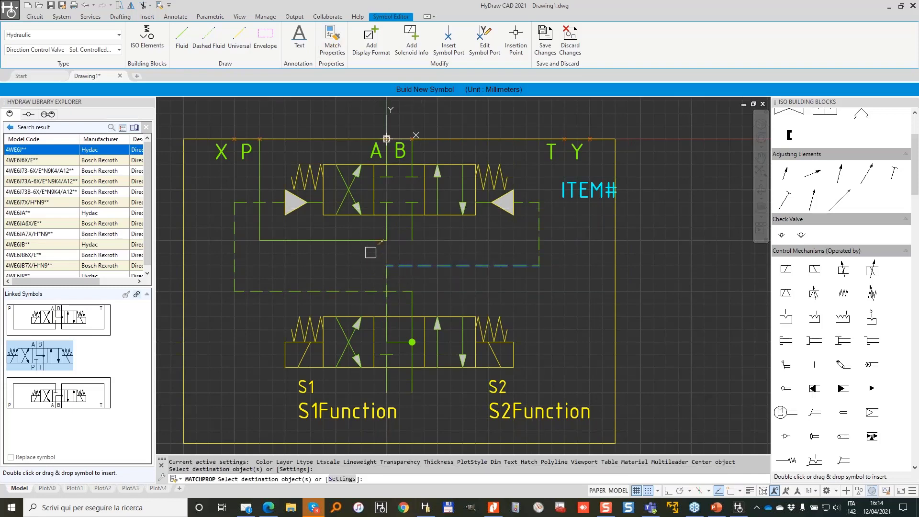
key(Return)
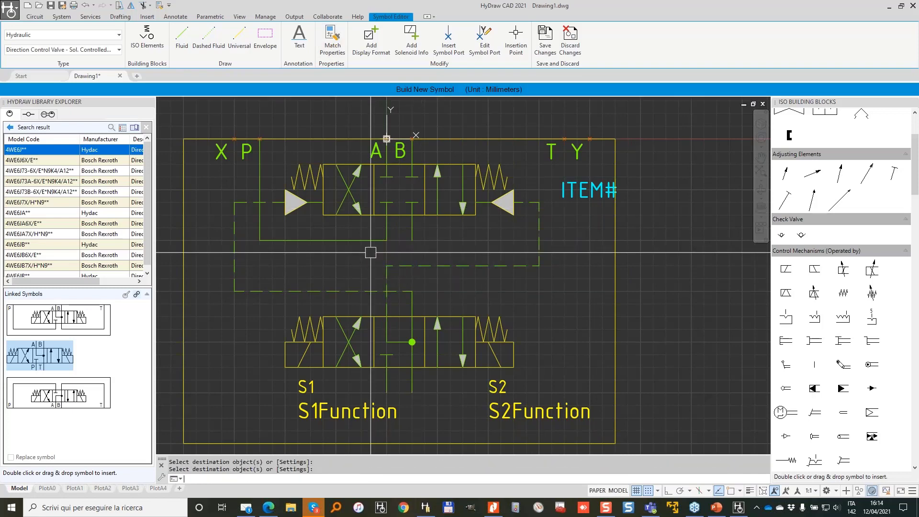
- Draw a sample two-segment dashed fluid line in the empty area outside the enclosure
click(222, 50)
click(703, 190)
click(691, 316)
click(653, 253)
key(Return)
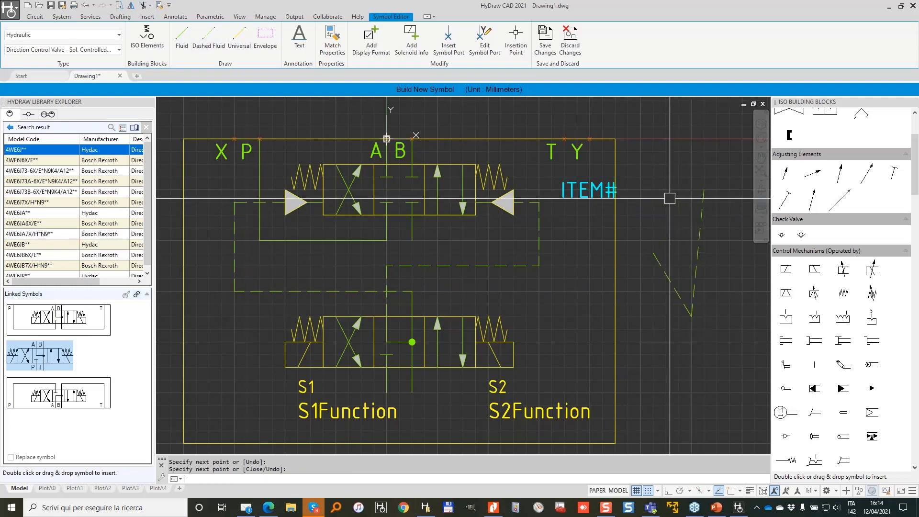
click(327, 34)
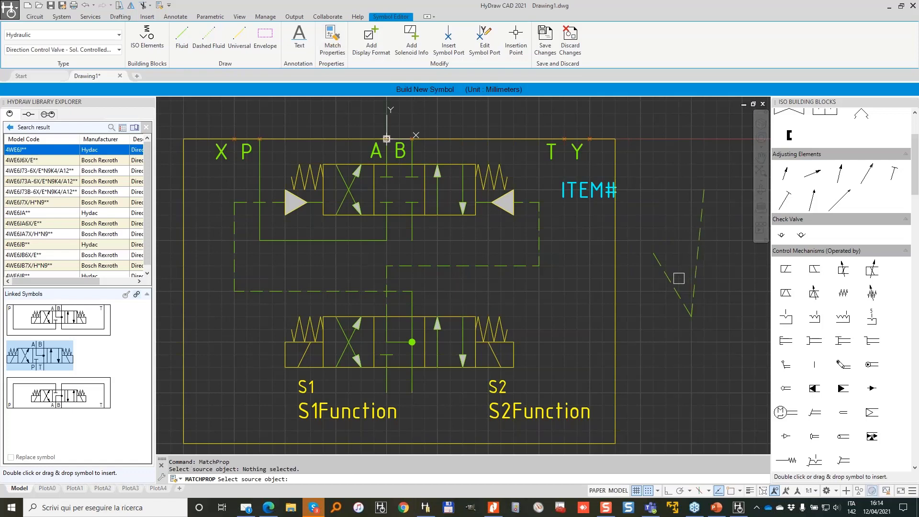
click(411, 304)
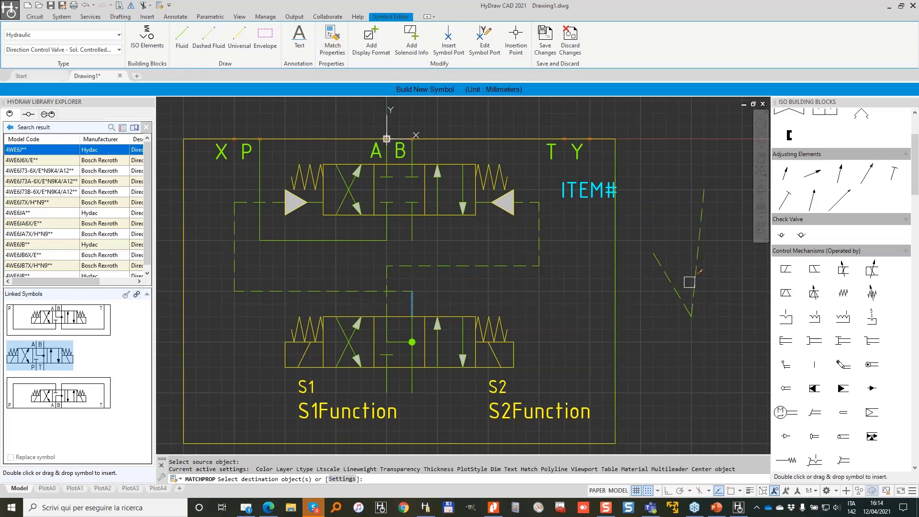
key(Return)
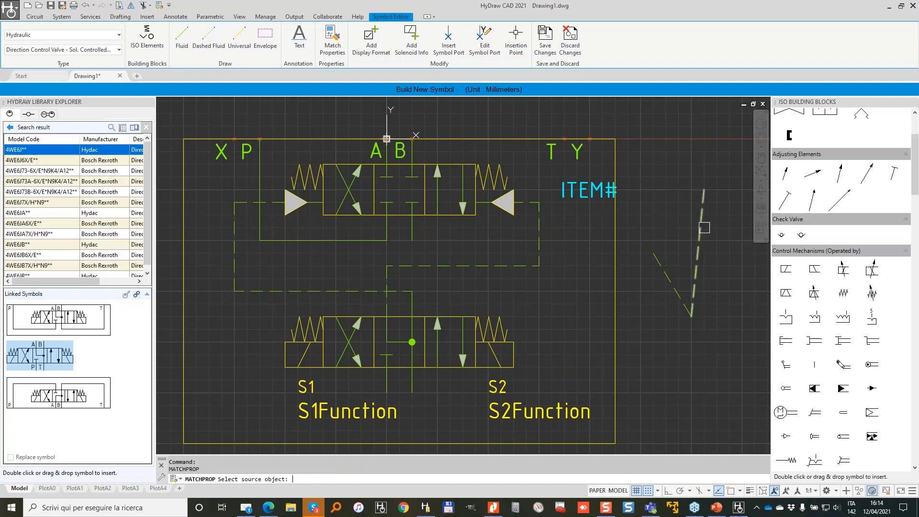
- Match the lower valve's B line and its lower P and T lines to the properties of the sample dashed line
click(701, 224)
click(411, 300)
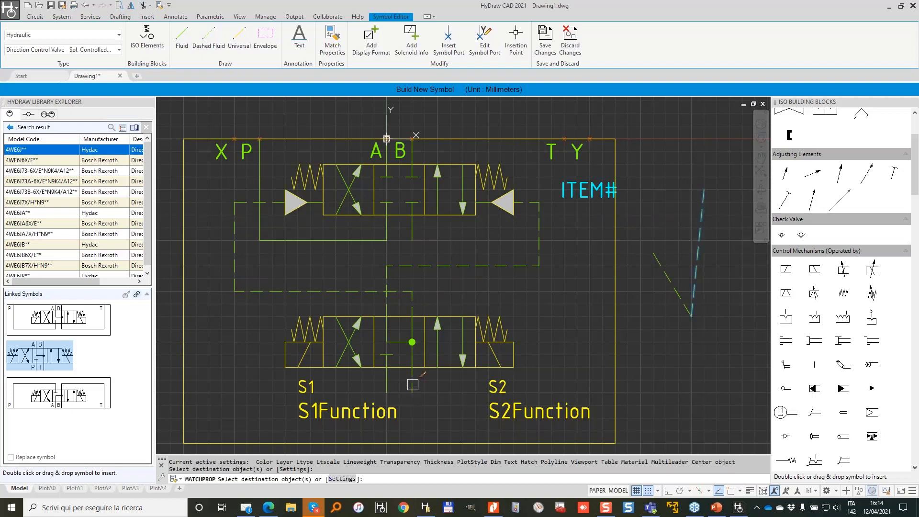
click(412, 383)
click(387, 384)
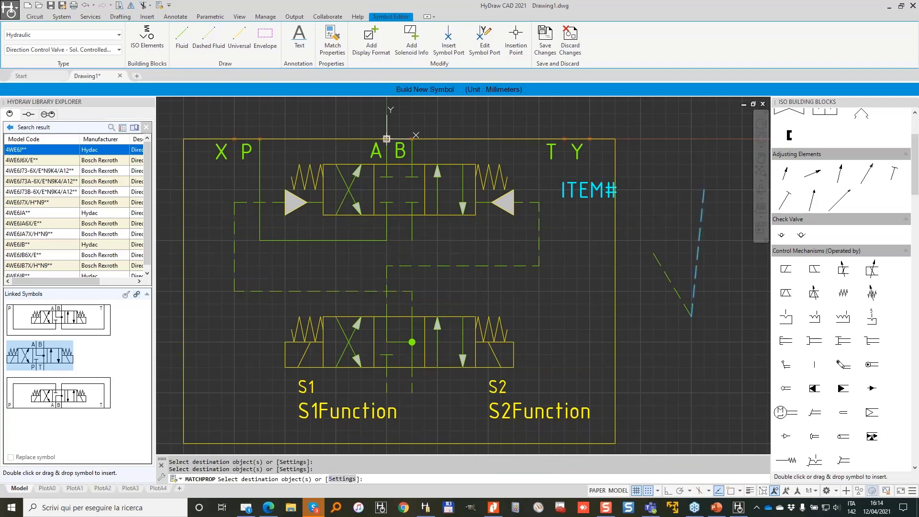
key(Return)
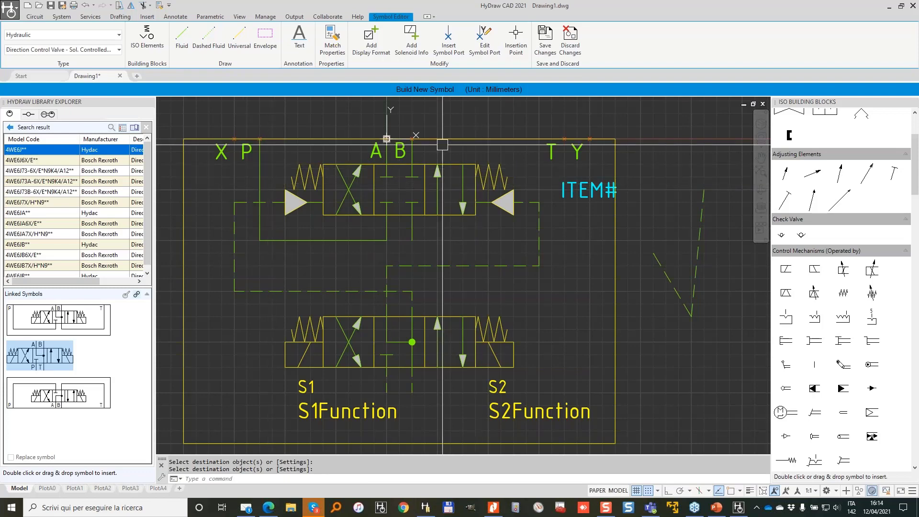
- Set the linetype of the lower valve's B line to DASHED through its object properties
click(120, 17)
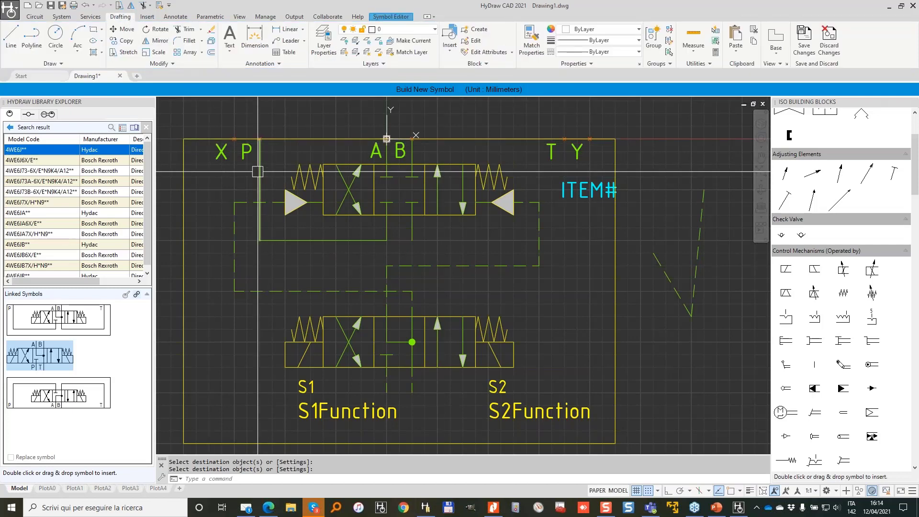
click(411, 310)
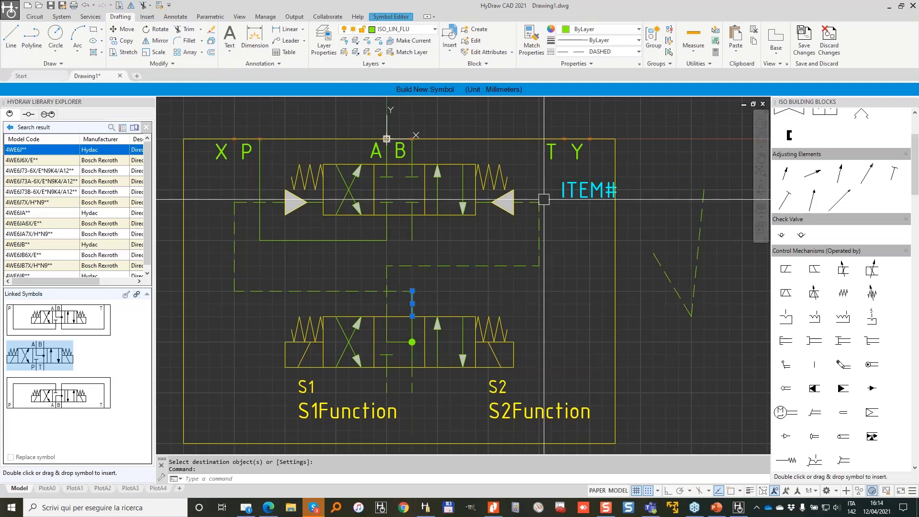
click(599, 52)
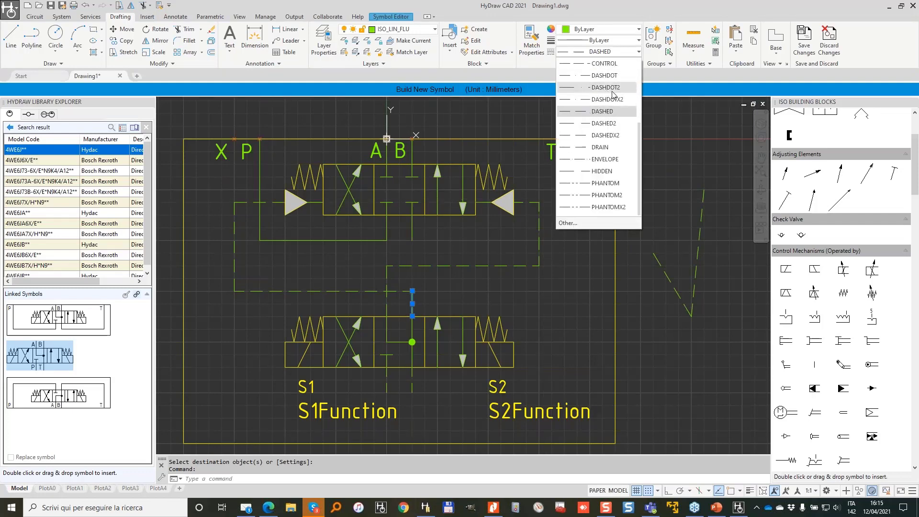
click(597, 113)
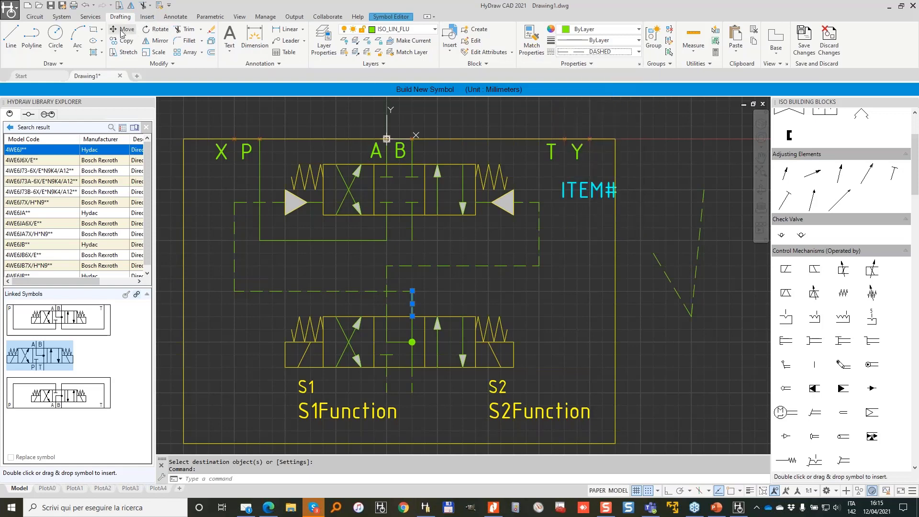
click(396, 21)
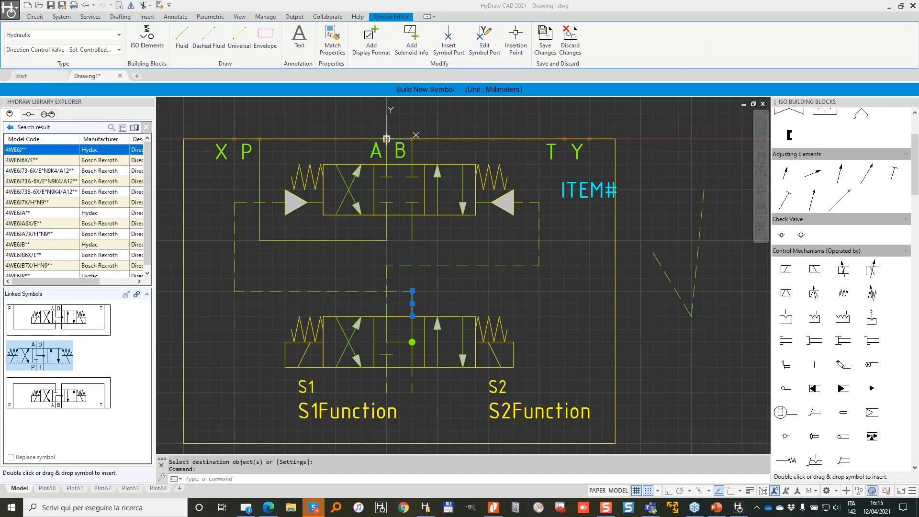
mouse_move(390, 7)
mouse_down()
mouse_move(413, 29)
mouse_move(358, 10)
mouse_move(372, 21)
mouse_up()
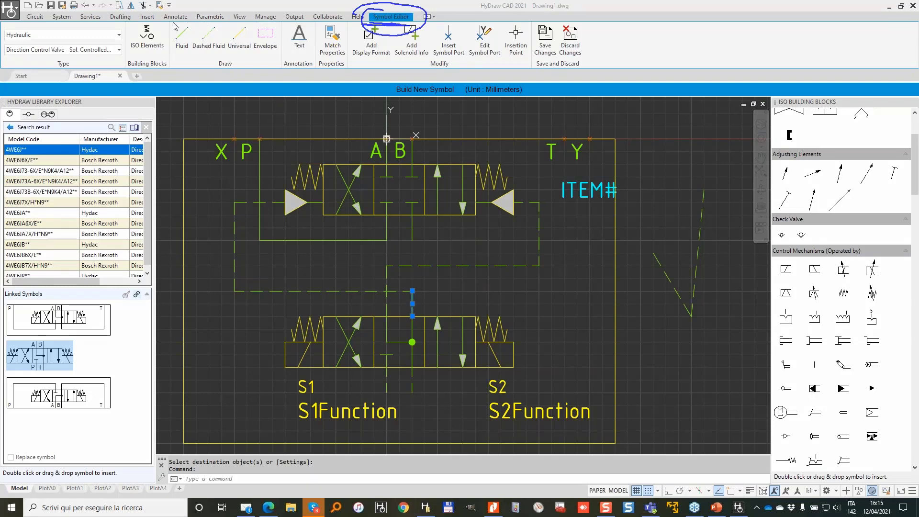
click(147, 17)
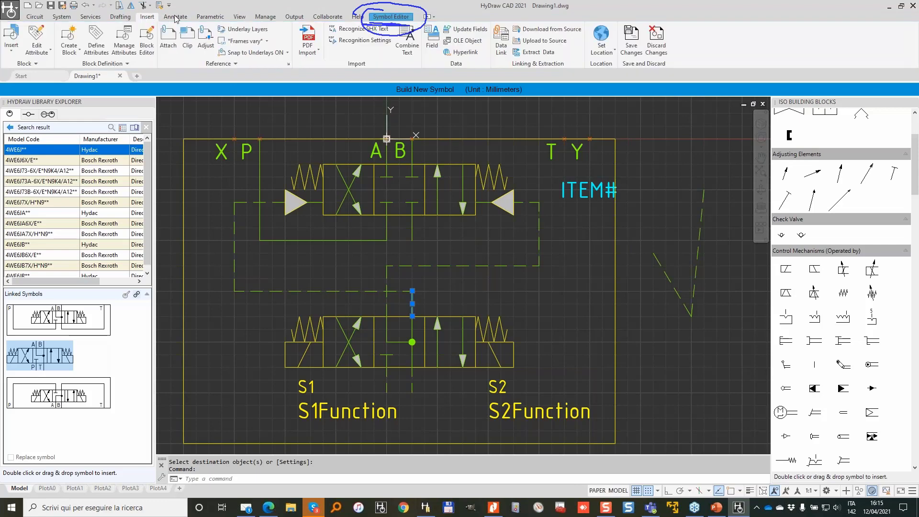
click(175, 16)
click(210, 17)
click(242, 17)
click(397, 17)
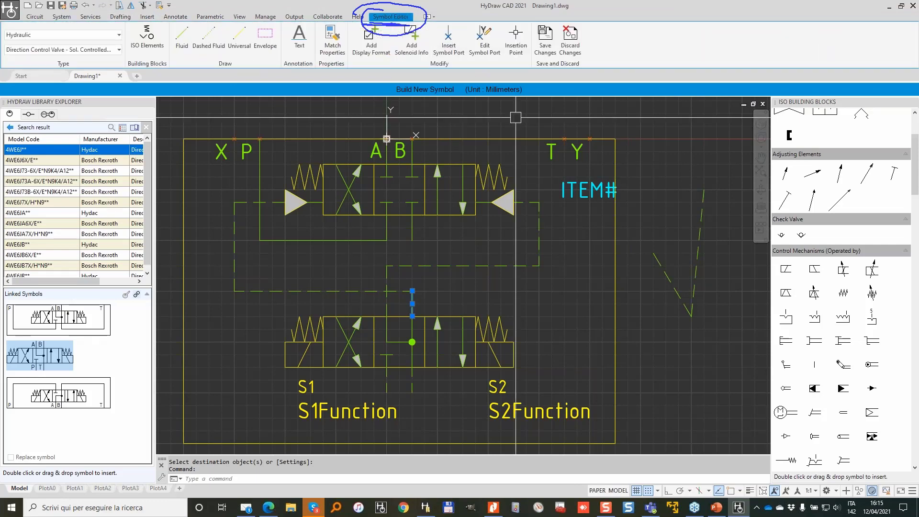
- Delete the sample two-segment dashed line outside the enclosure
key(Escape)
key(Escape)
click(722, 330)
click(631, 159)
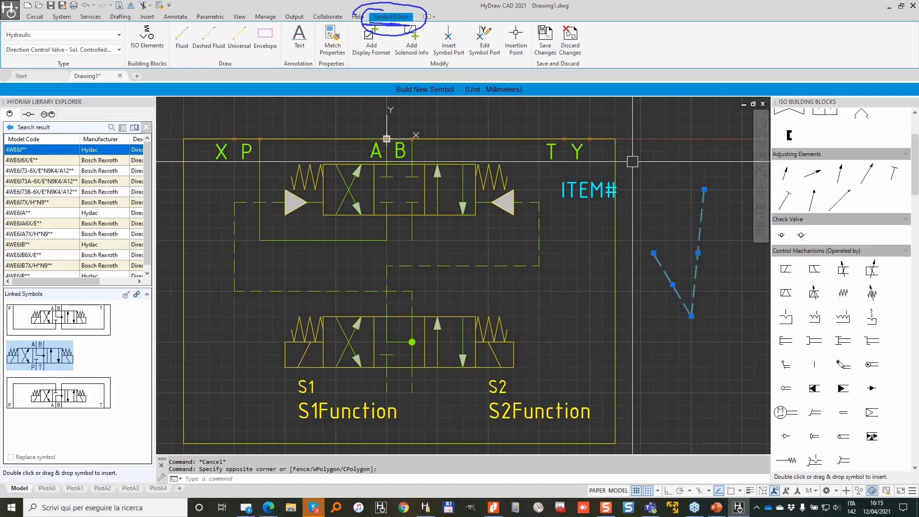
key(Delete)
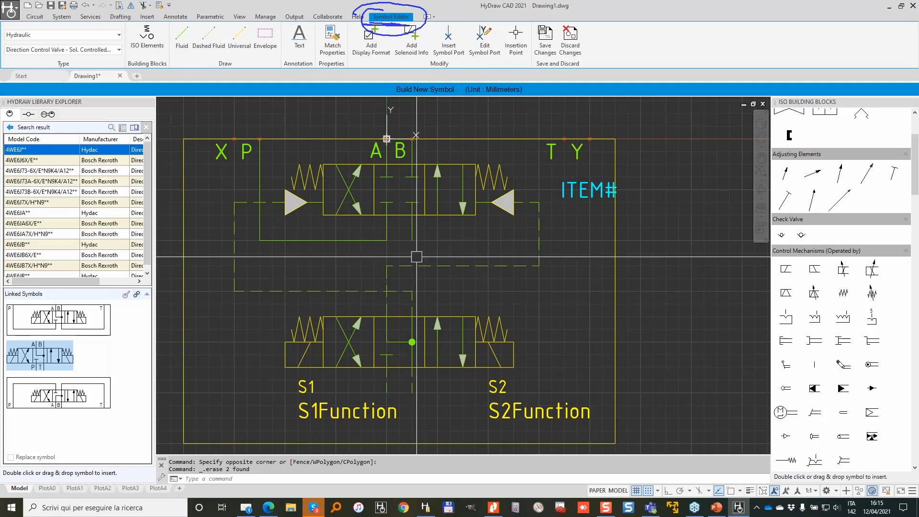
- Draw a solid fluid line from the upper valve's lower T connection across and up to the T port on the enclosure edge
click(182, 35)
click(412, 216)
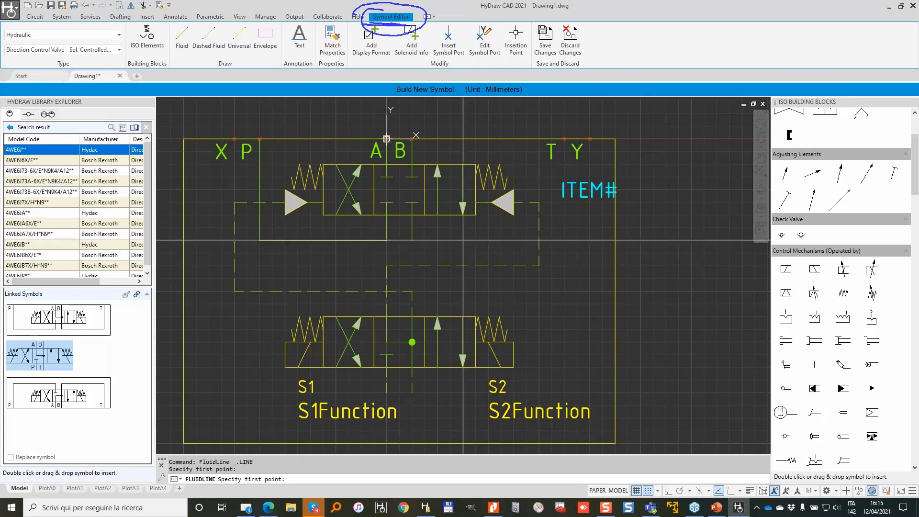
click(412, 240)
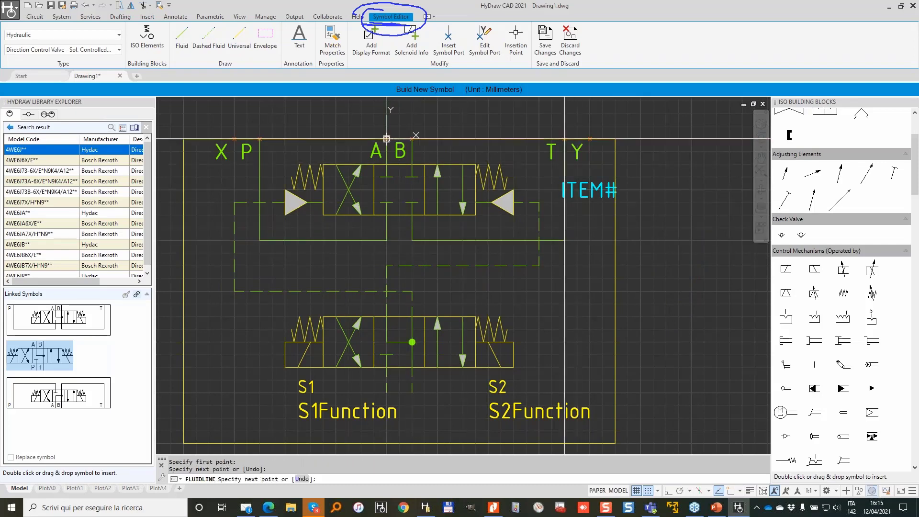
click(565, 139)
key(Return)
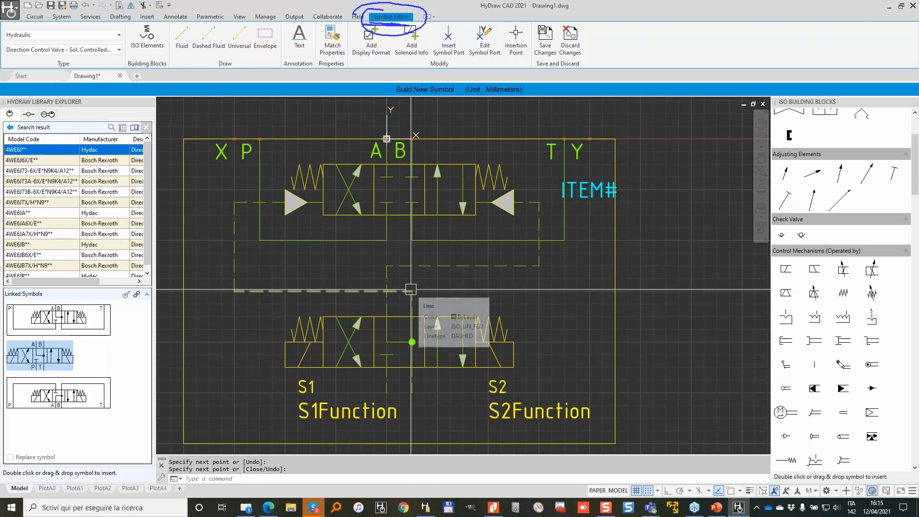
- Draw a fluid line from the end of the lower valve's T line across and up to the Y port
key(Return)
click(412, 393)
click(590, 393)
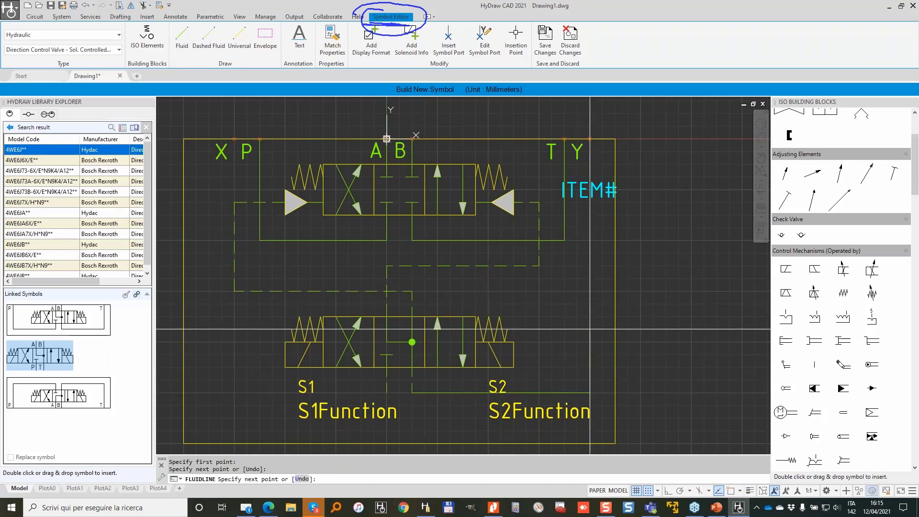
click(590, 139)
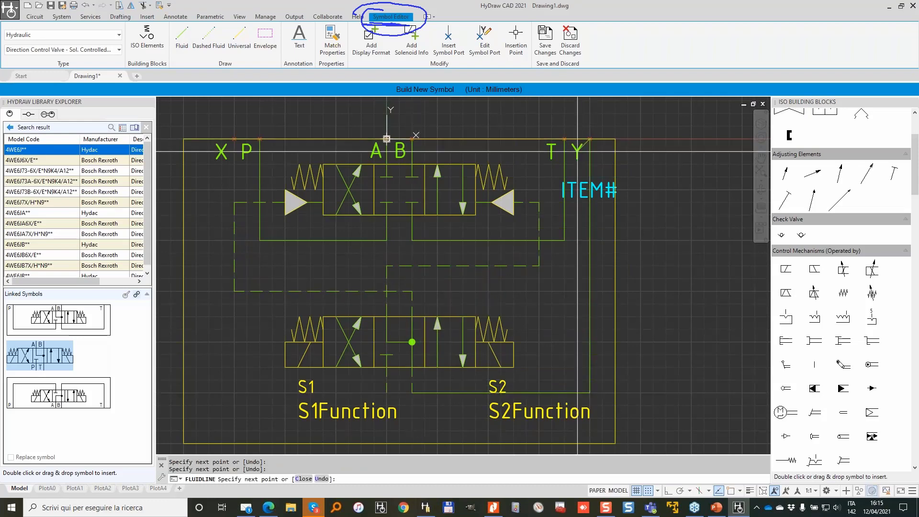
- Draw a fluid line from the end of the lower valve's P line across and up to the enclosure's upper edge, outside the X port
click(208, 392)
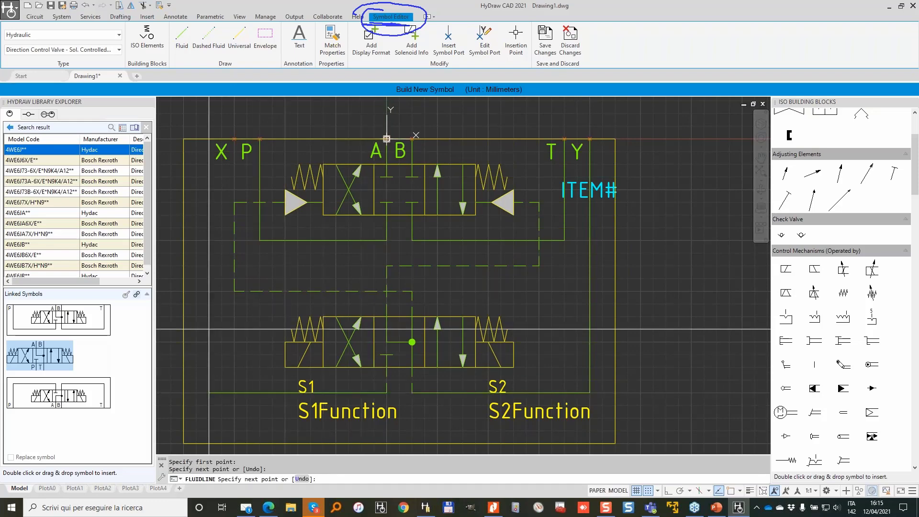
click(208, 139)
key(Return)
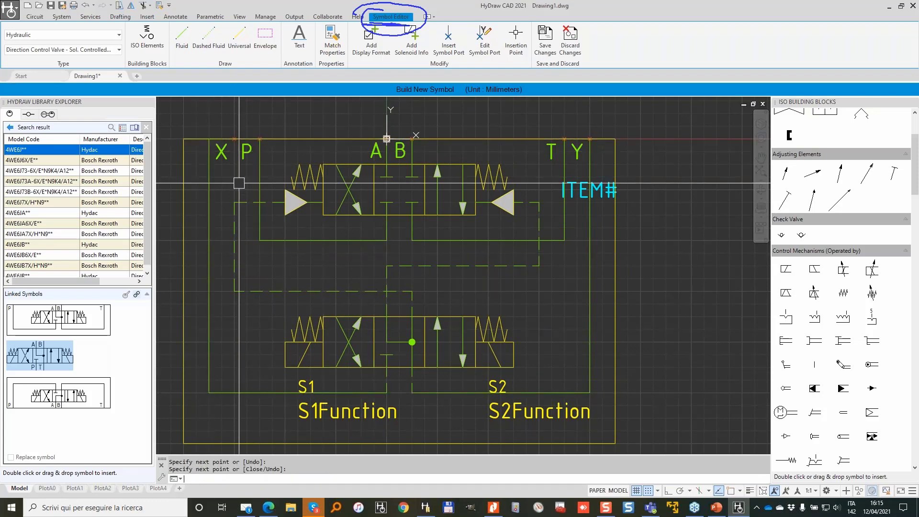
- Move the X port along the enclosure's upper edge onto the end of the new pilot supply line
middle_drag(240, 191, 278, 184)
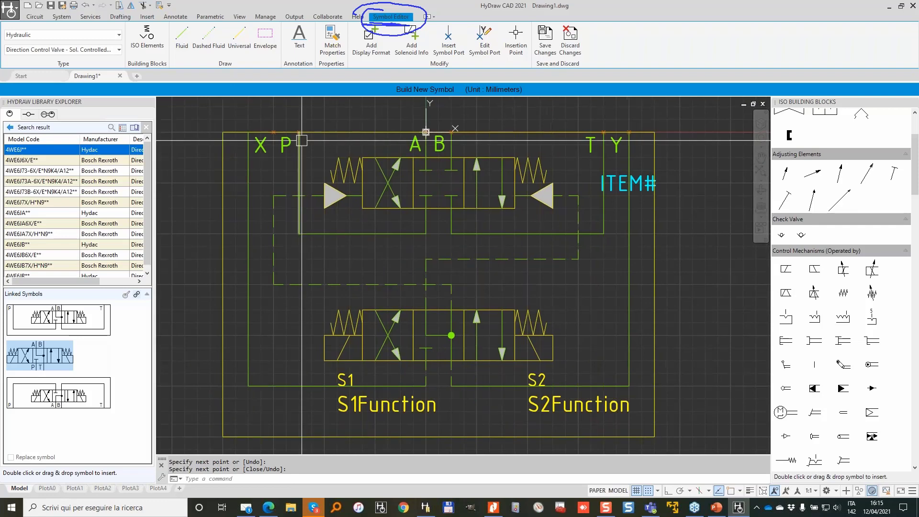
click(277, 141)
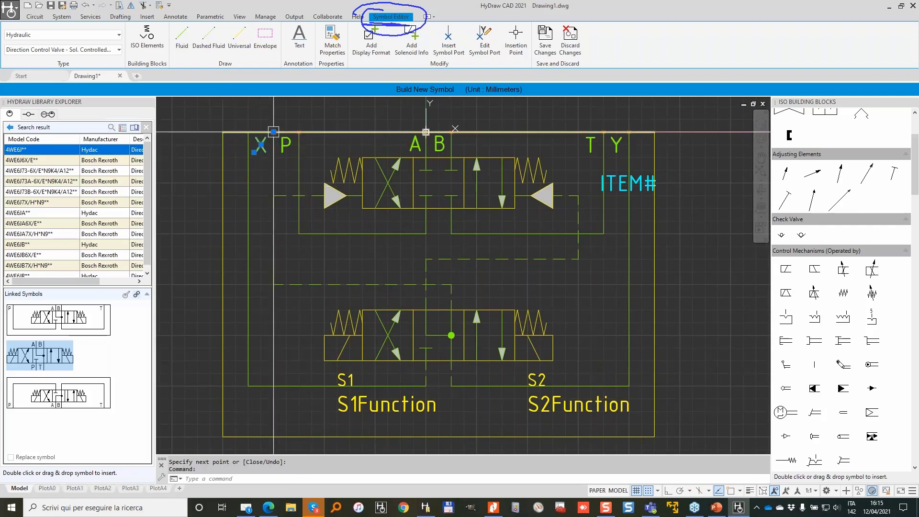
click(273, 132)
click(247, 132)
key(Escape)
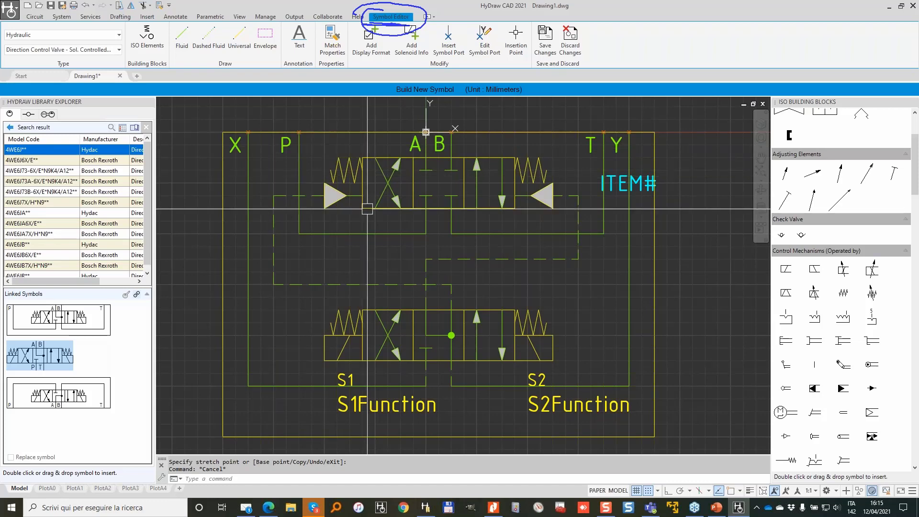
- Open the Spring Centered symbols in the library under Stackable Symbol - Flipped, Hydraulic Pilot Operated, D07,D08,D10, Ext. Pilot, Int Drain
scroll(345, 291, down, 3)
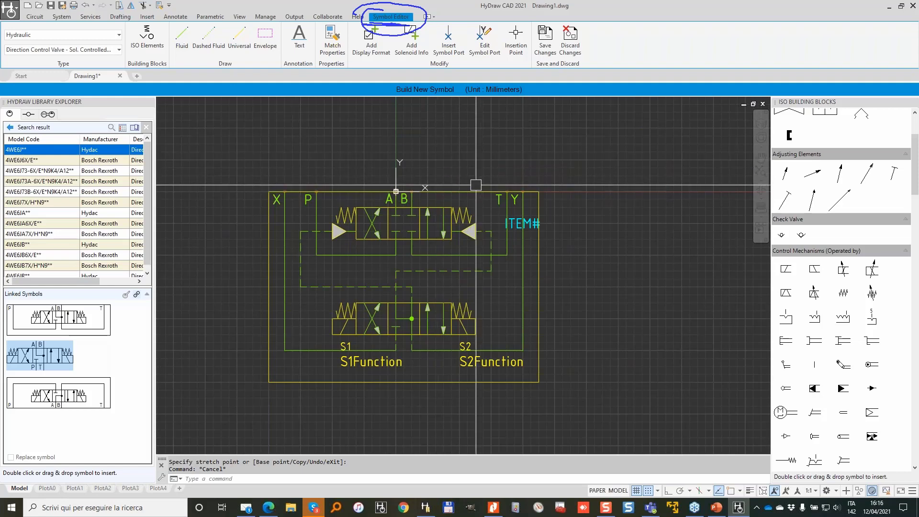
click(9, 128)
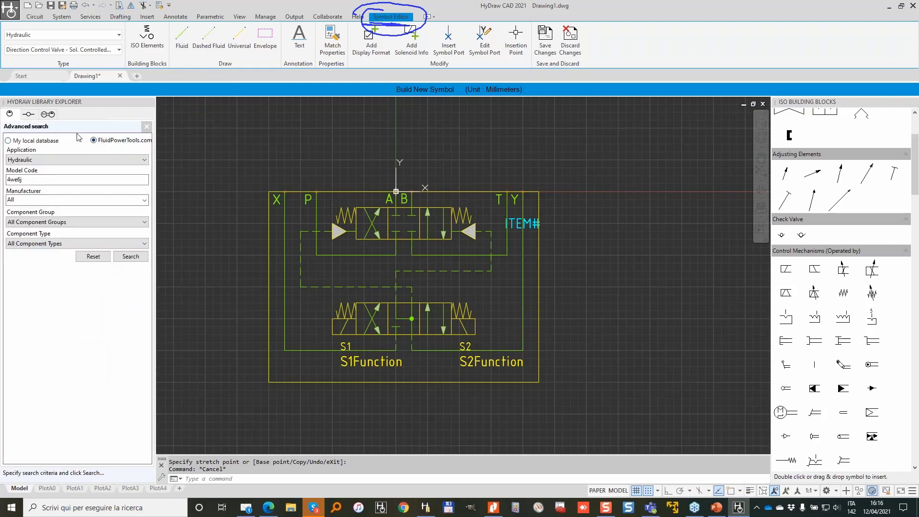
click(20, 182)
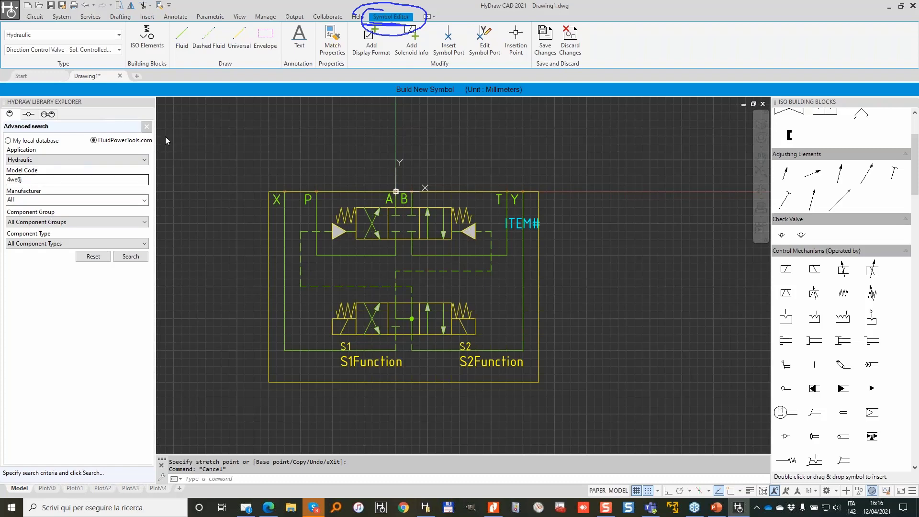
click(146, 126)
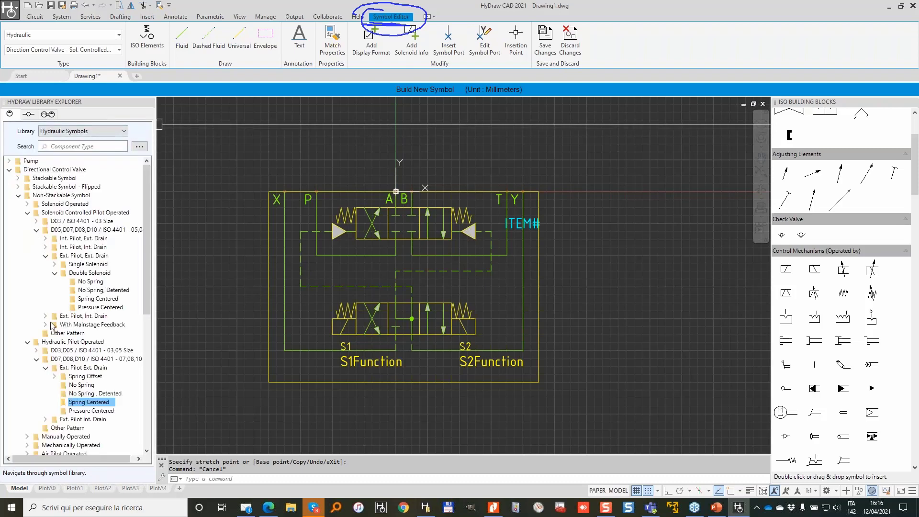
click(18, 187)
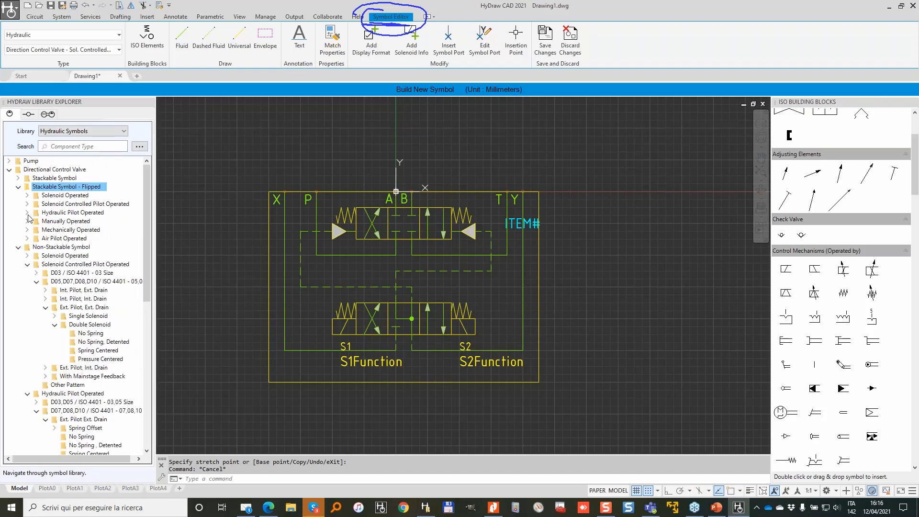
click(27, 212)
click(36, 238)
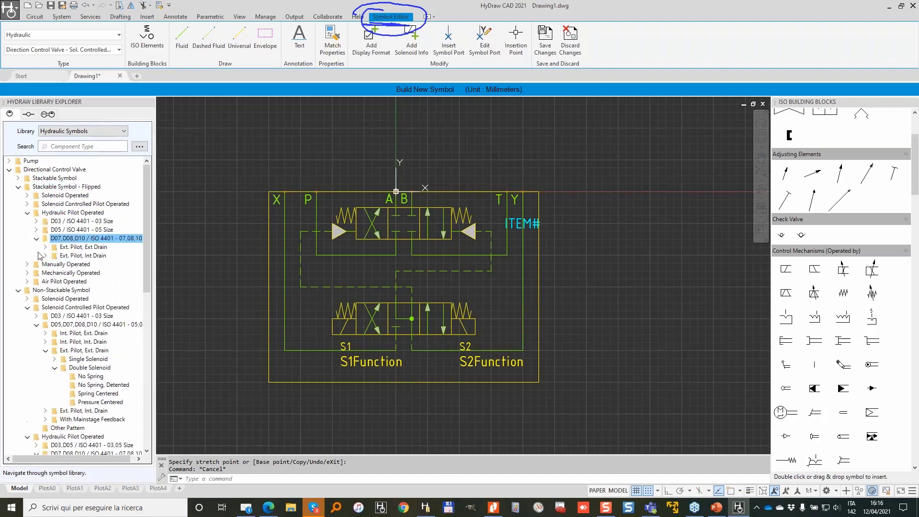
click(55, 256)
click(81, 281)
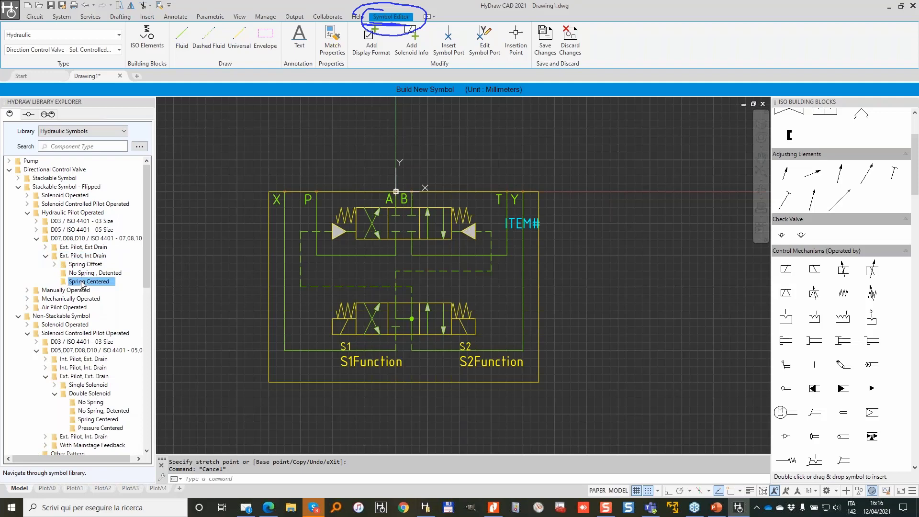
- Insert the first spring-centered pilot operated valve symbol just below the enclosure as a port spacing reference
click(60, 177)
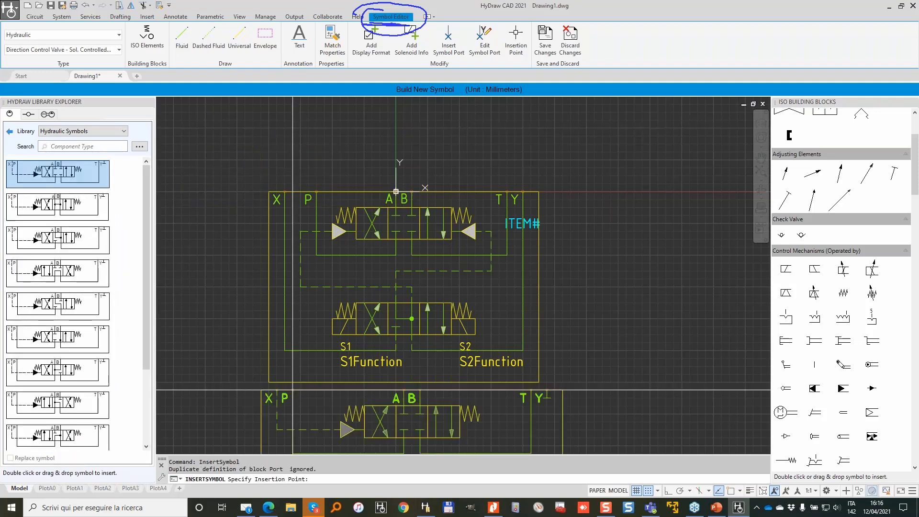
middle_drag(292, 389, 324, 226)
click(324, 226)
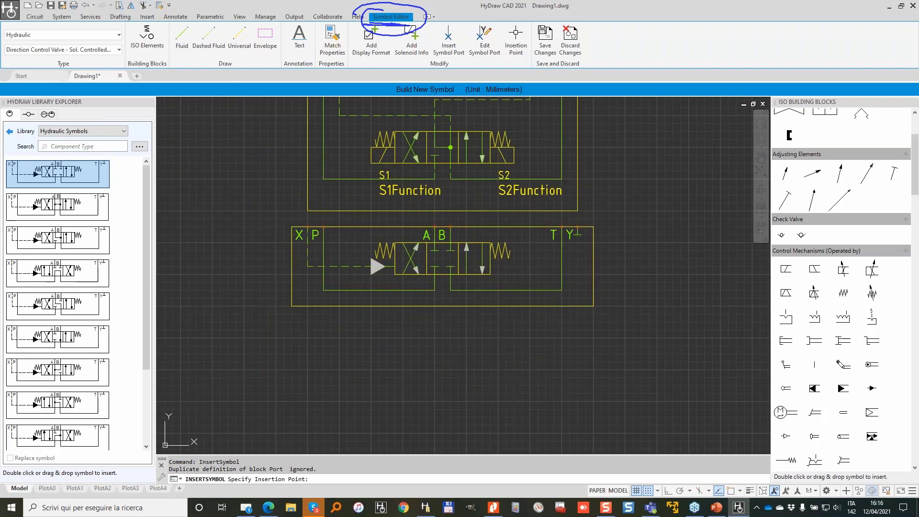
middle_drag(525, 160, 519, 275)
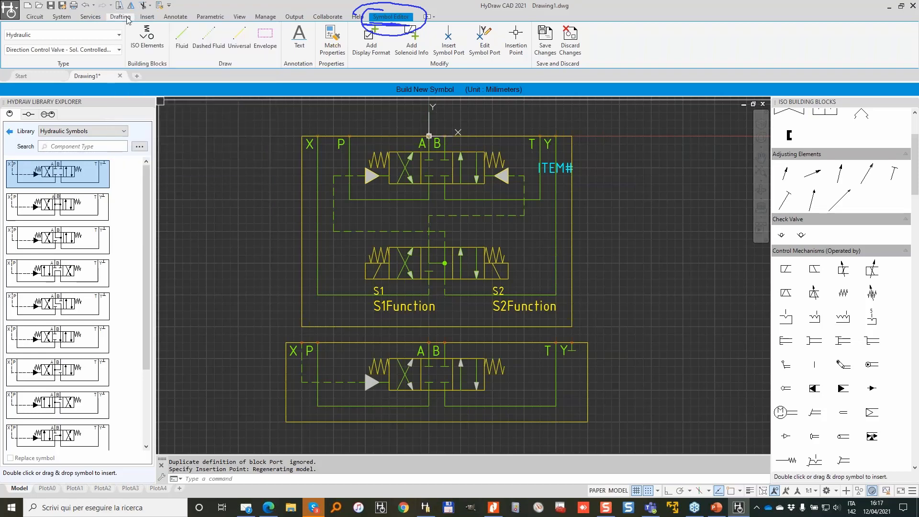
- Stretch the enclosure's X side with the X port and its line outward to align with the reference symbol's X port
click(127, 18)
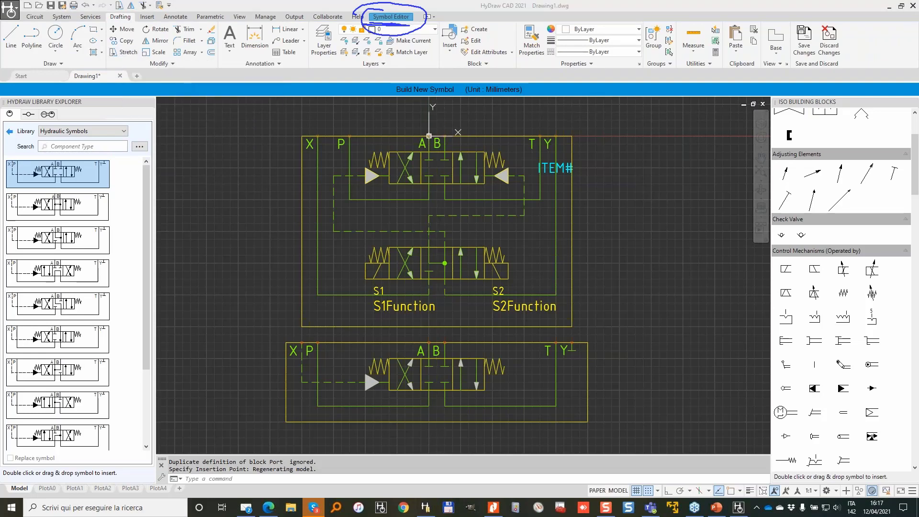
mouse_move(141, 38)
mouse_down()
mouse_move(95, 42)
mouse_move(153, 54)
mouse_up()
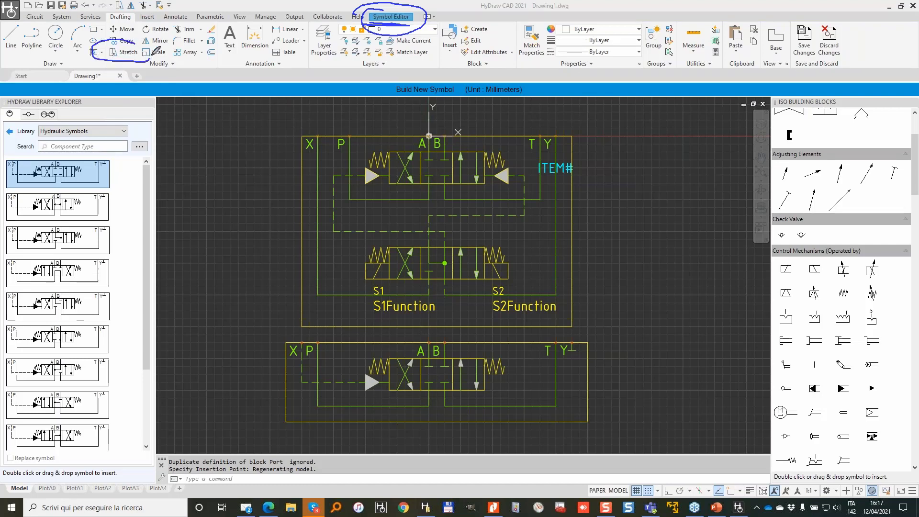
click(127, 53)
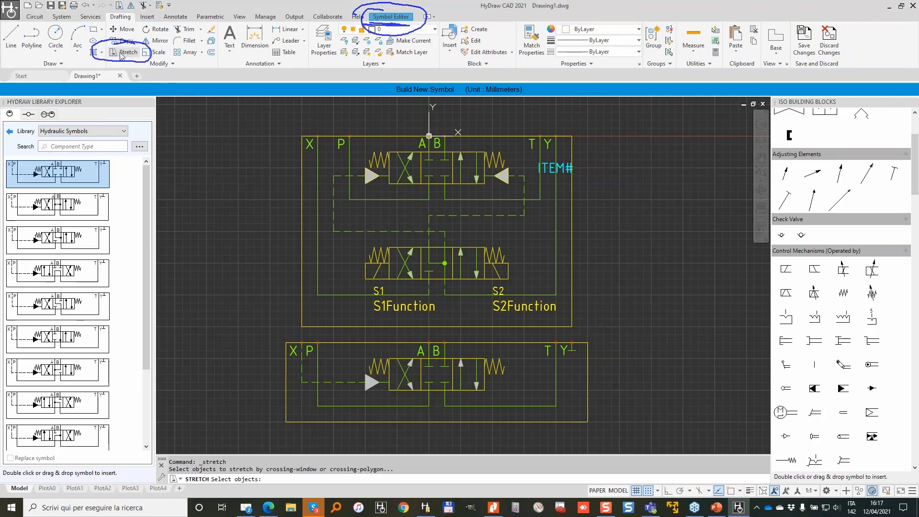
click(326, 107)
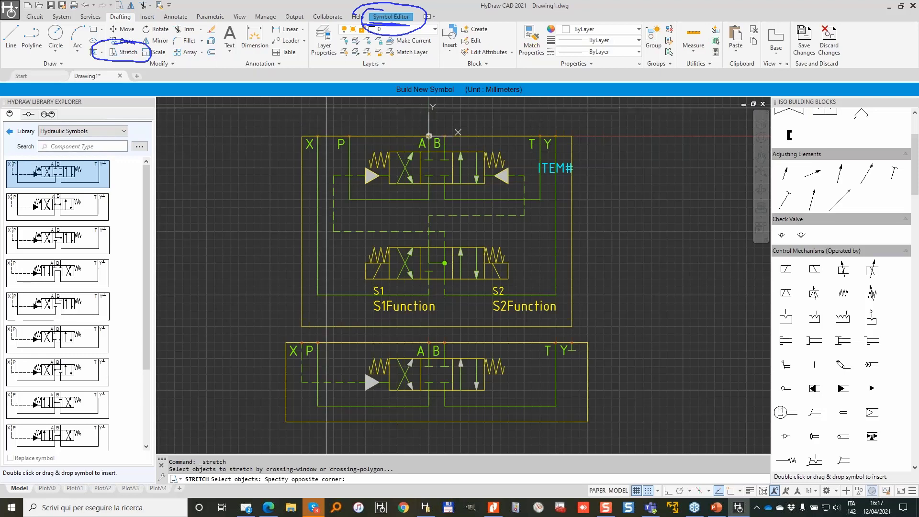
click(260, 321)
key(Return)
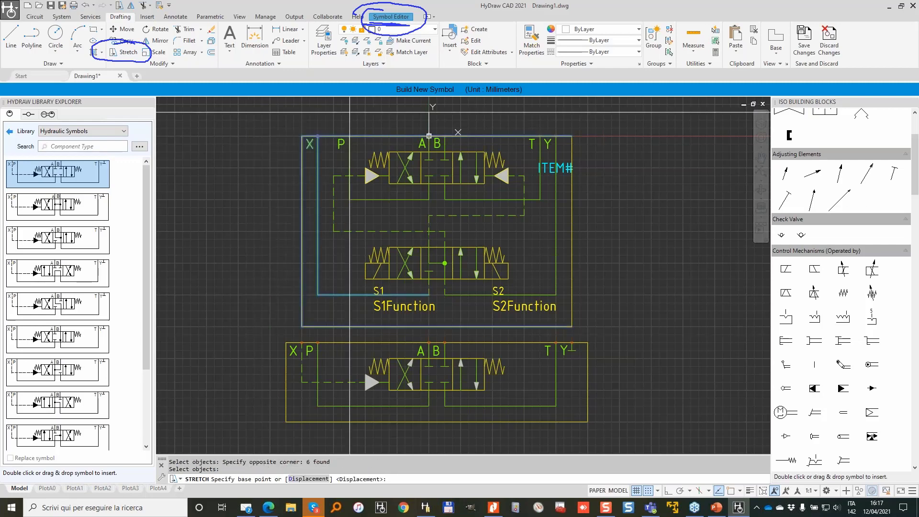
click(350, 112)
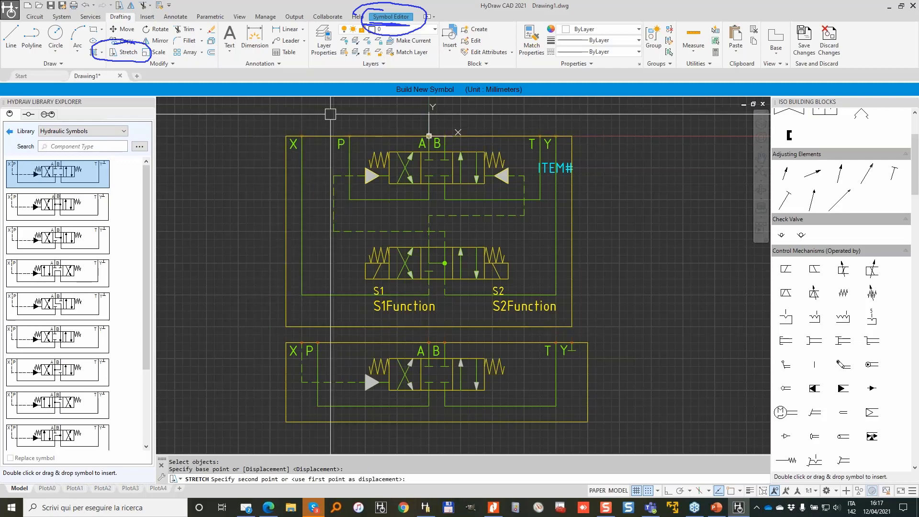
click(333, 112)
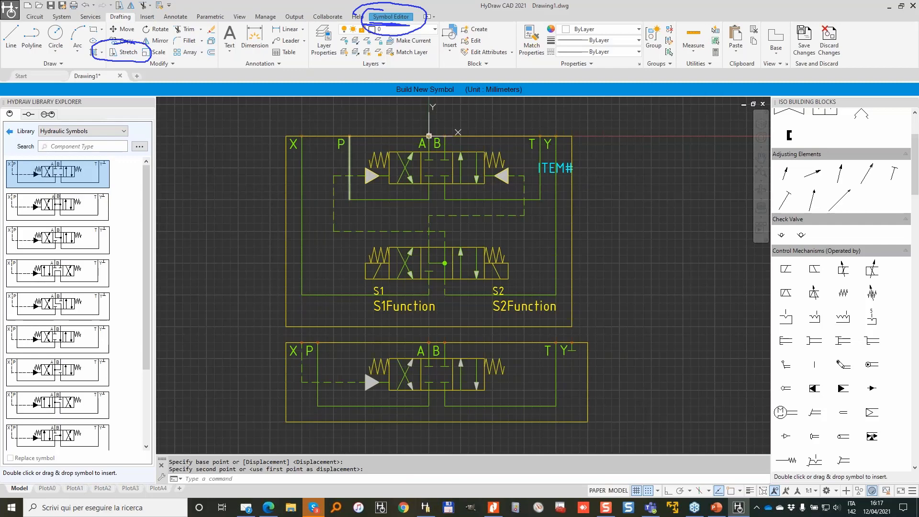
- Stretch the P port and its line toward the X port to align with the P port of the reference symbol
key(Return)
click(358, 108)
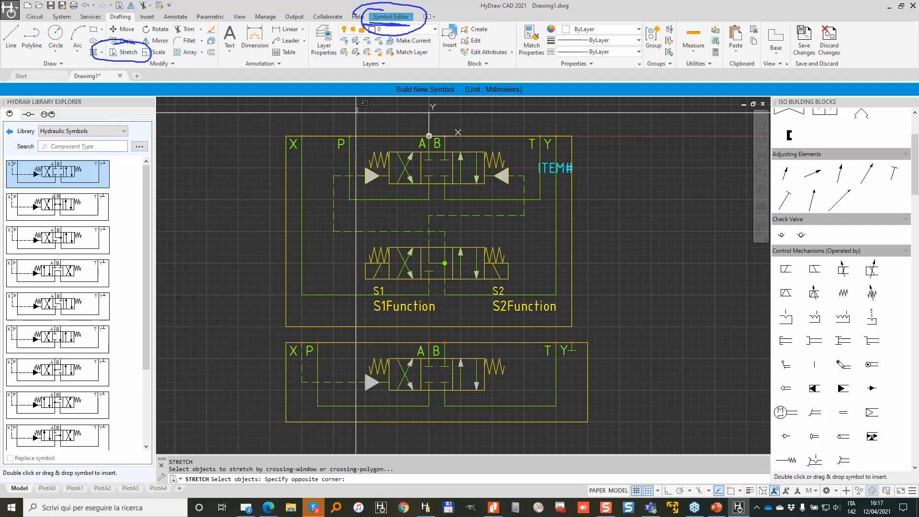
click(350, 198)
key(Return)
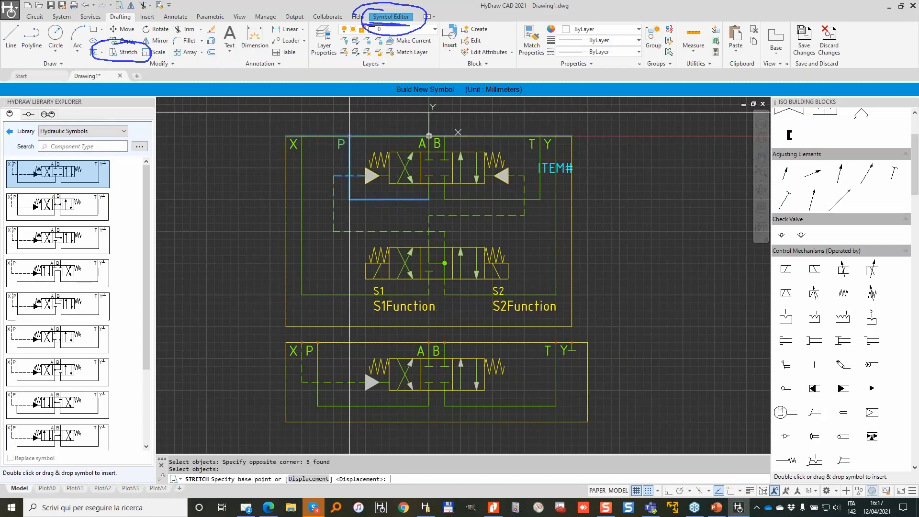
click(365, 119)
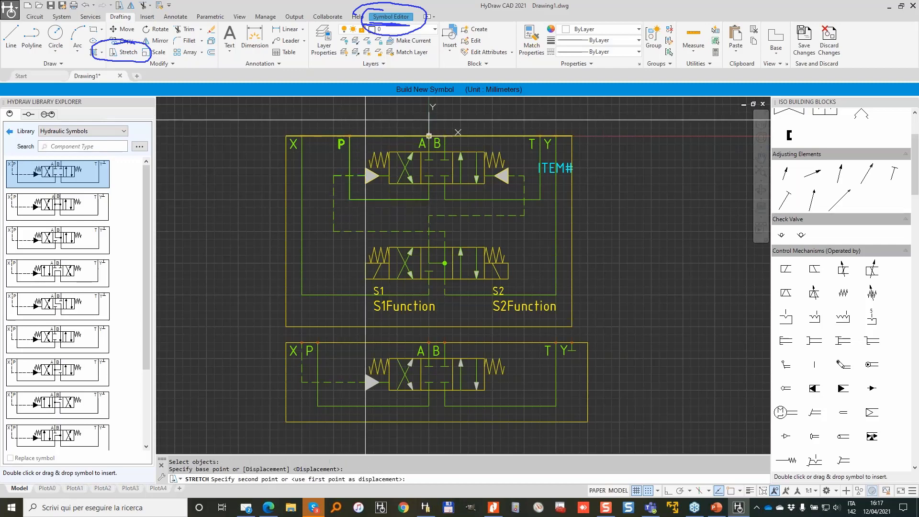
click(334, 119)
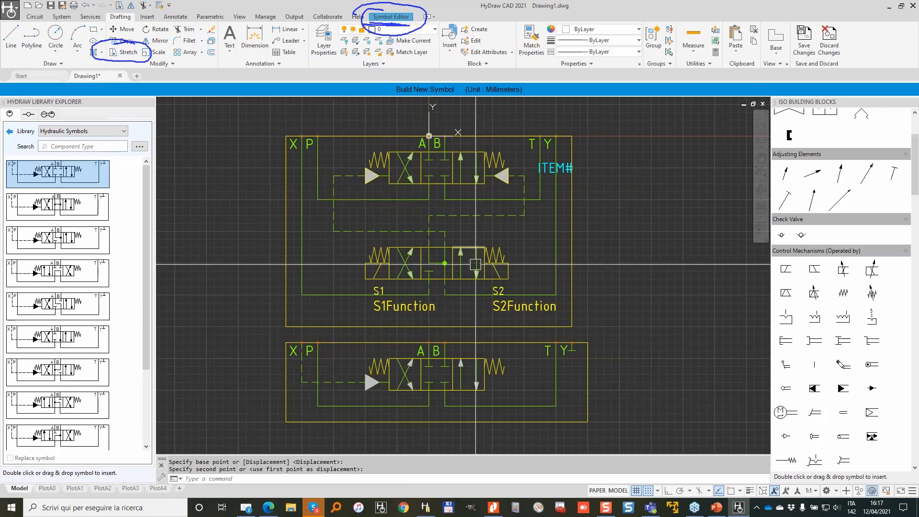
- Stretch the T and Y ports, their lines and the enclosure's adjacent upper corner outward to match the reference symbol's T and Y spacing
key(Return)
click(597, 326)
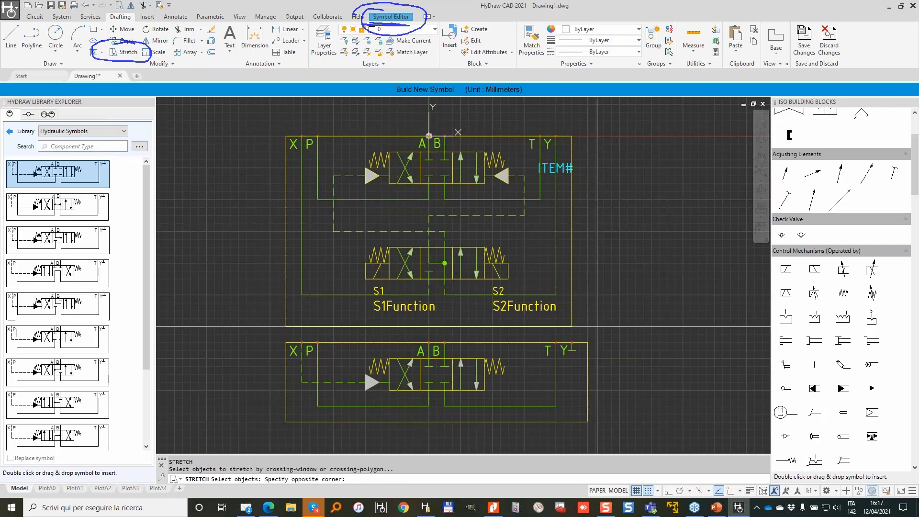
click(529, 112)
key(Return)
click(564, 112)
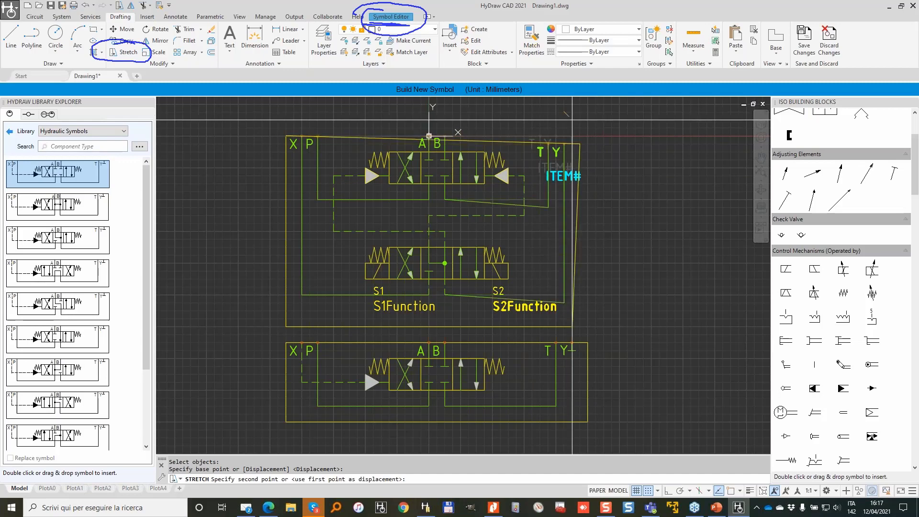
click(579, 112)
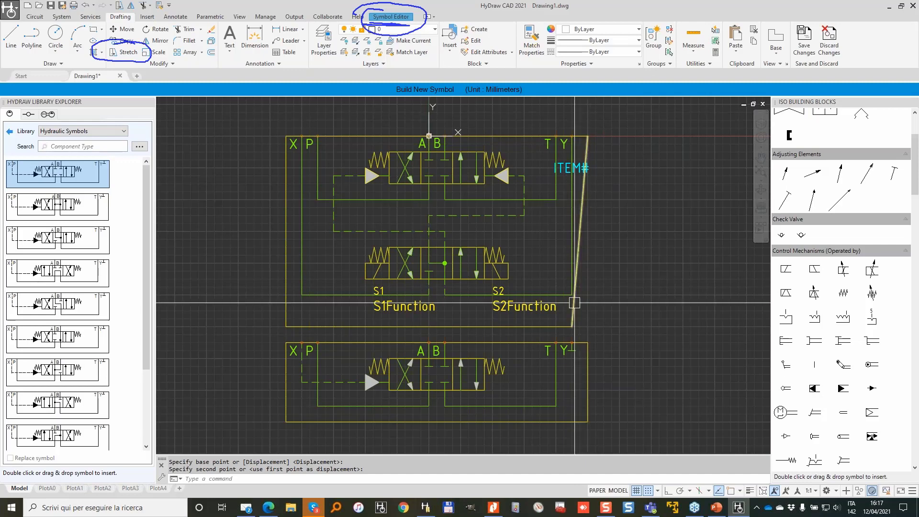
- Move the enclosure's lower corner on the Y side outward so its slanted edge is vertical and matches the reference symbol's width
click(590, 329)
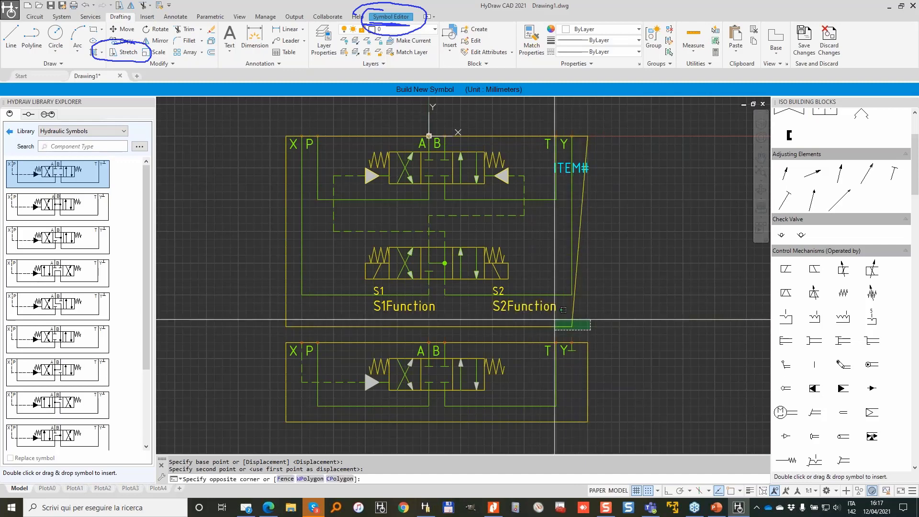
click(555, 320)
scroll(582, 317, up, 4)
click(555, 341)
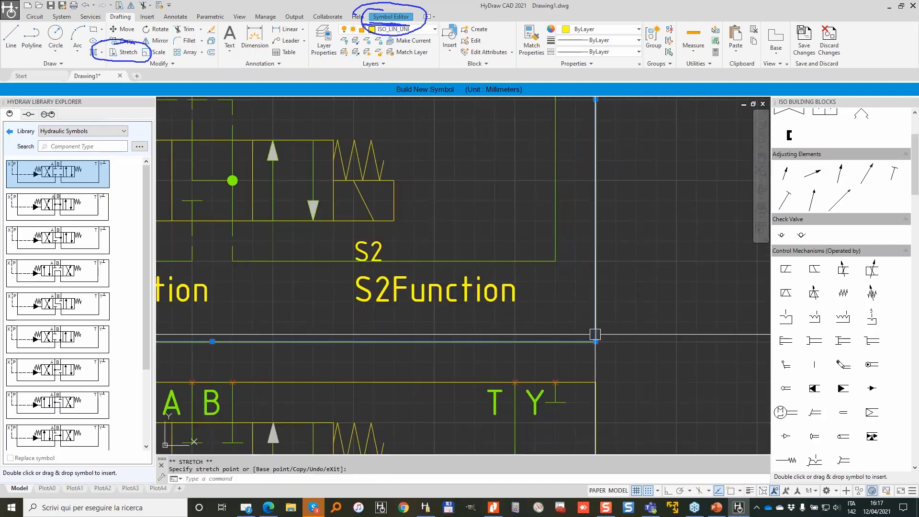
scroll(598, 306, down, 3)
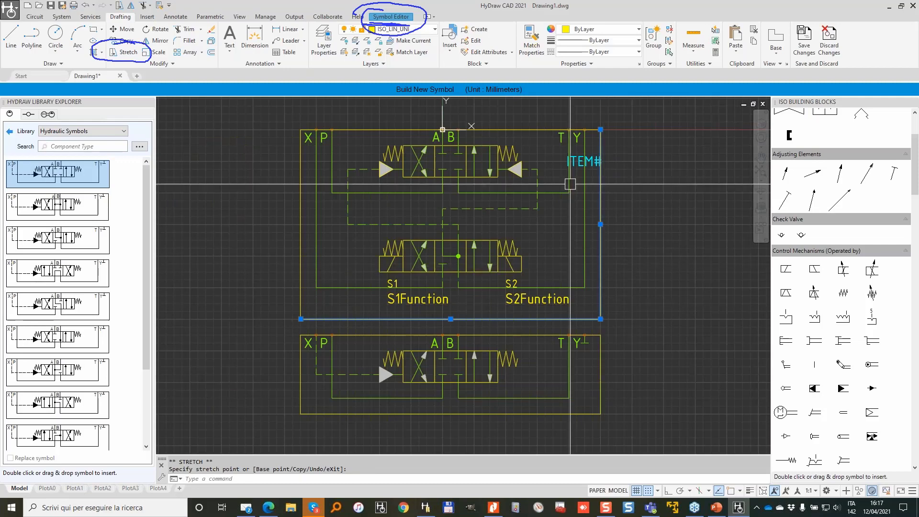
- Move the ITEM# text into the free space beside the lower valve, on the X port side
key(Escape)
click(581, 158)
click(585, 162)
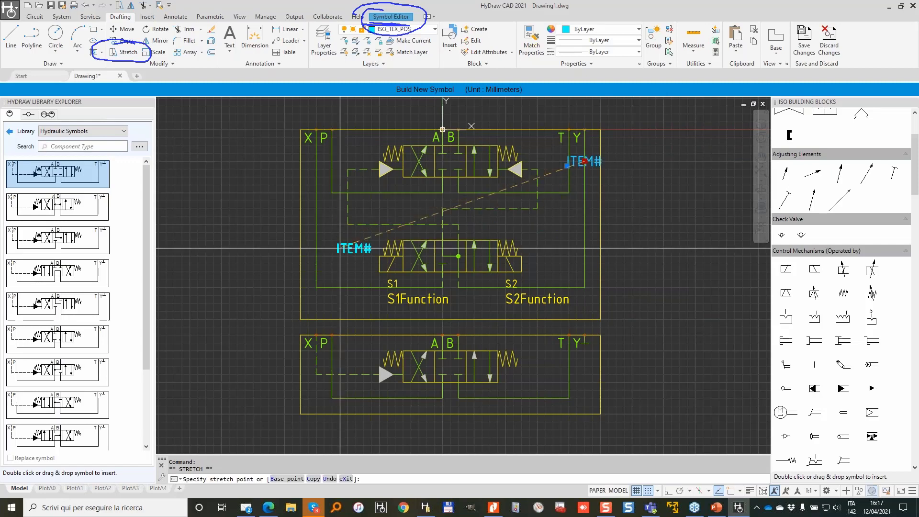
click(339, 240)
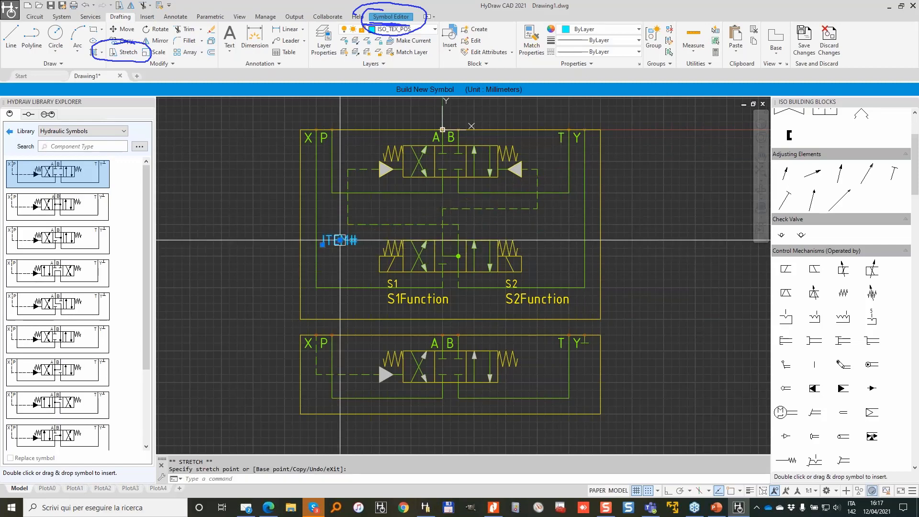
click(340, 240)
key(Escape)
key(Escape)
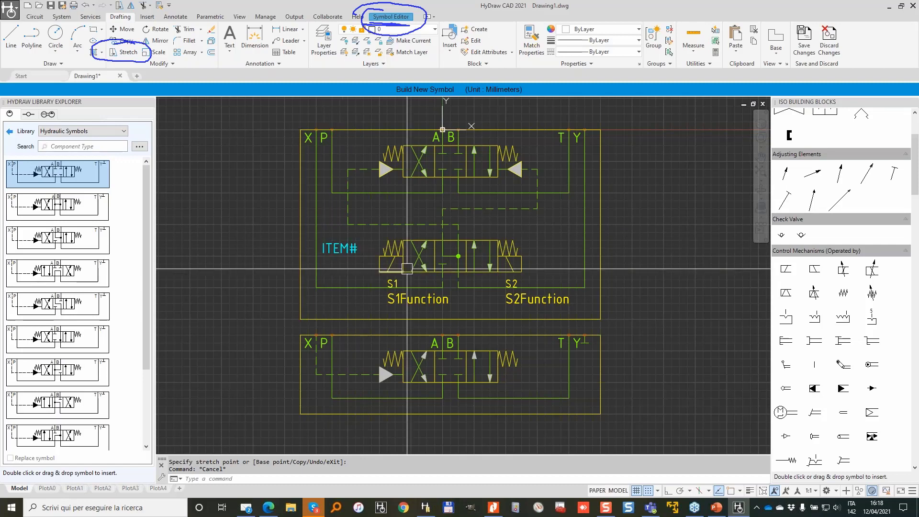
- Delete the whole reference symbol below the enclosure
key(Escape)
drag(640, 423, 294, 333)
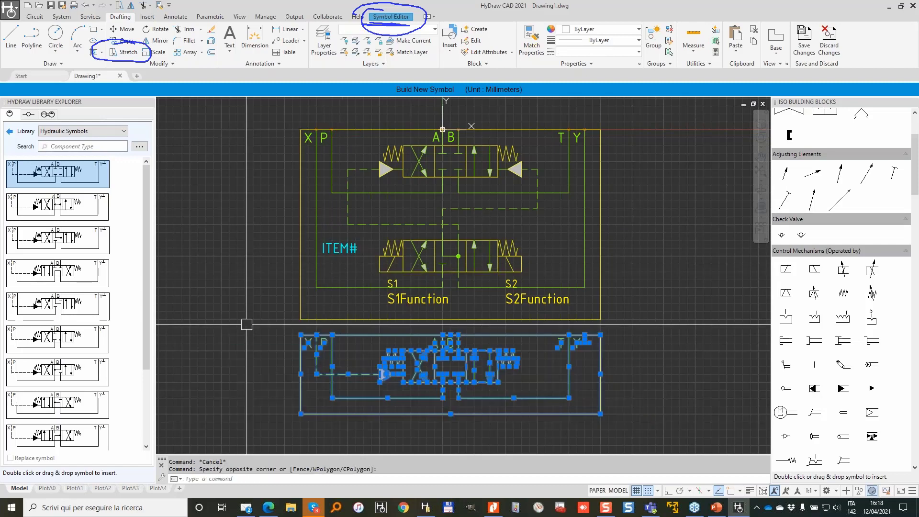
key(Delete)
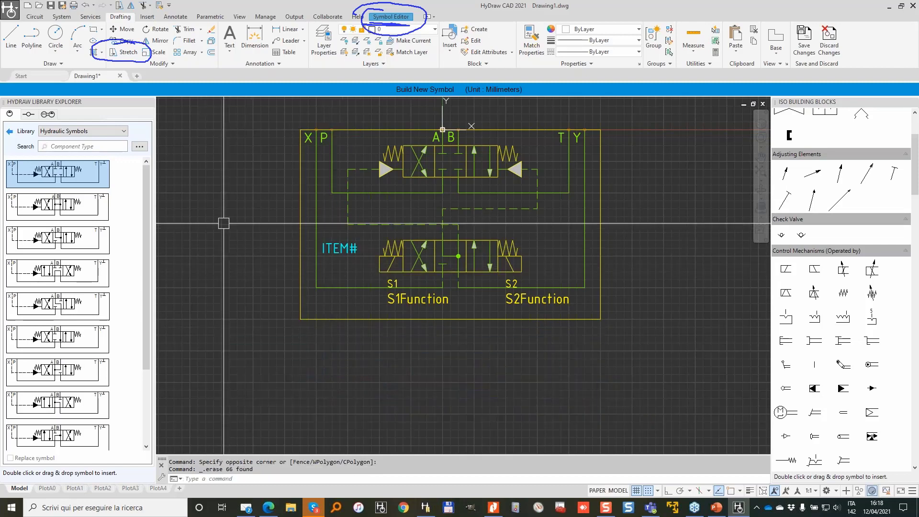
- Stretch the enclosure's bottom edge up by one grid step, closer to the lower valve's lines
scroll(421, 269, up, 2)
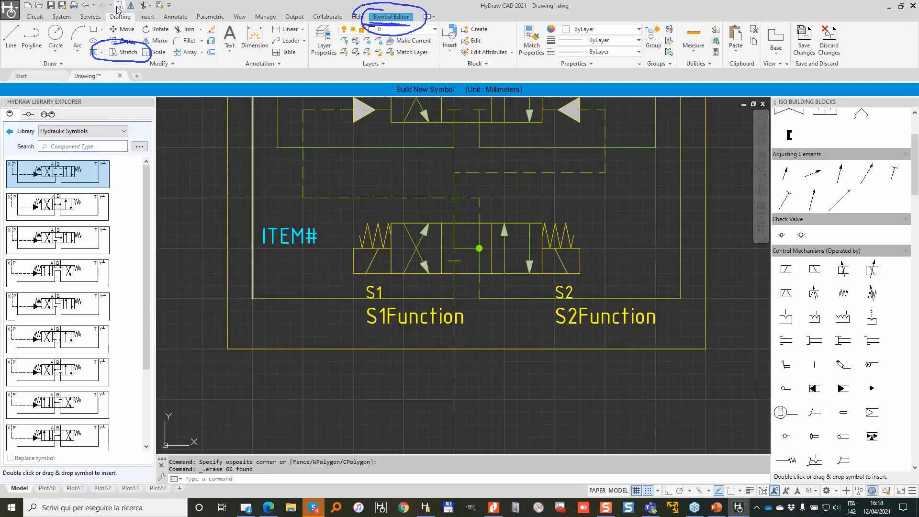
click(125, 52)
click(741, 365)
click(186, 335)
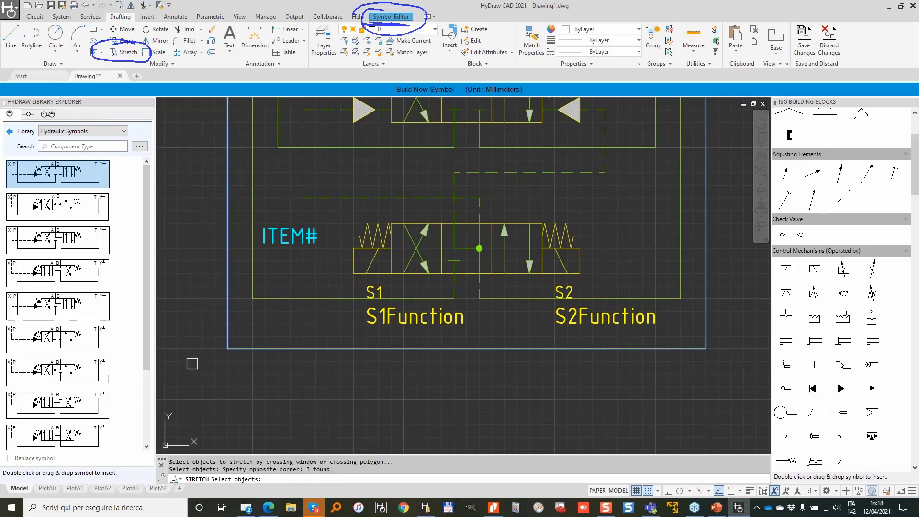
right_click(190, 371)
click(189, 374)
click(186, 352)
scroll(222, 329, down, 2)
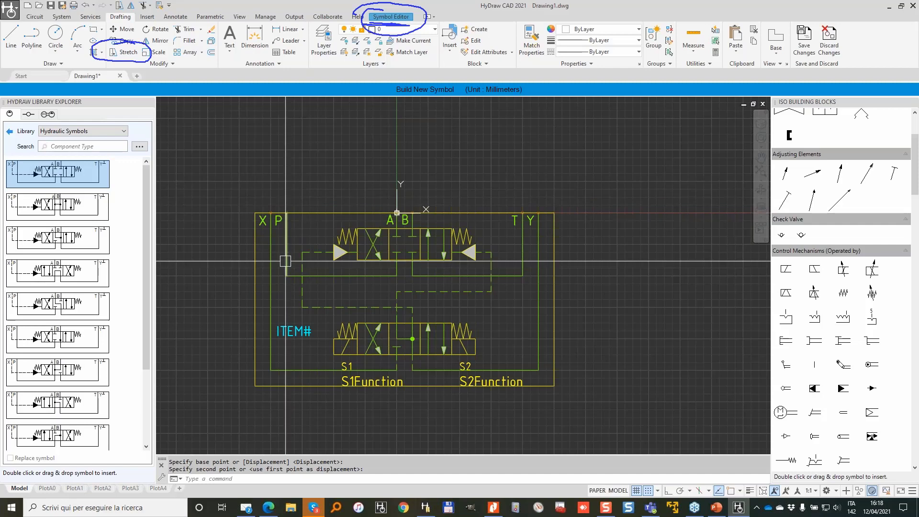
- Match the X and Y port lines, including their horizontal runs under the lower valve, to the dashed pilot line style
scroll(285, 260, up, 2)
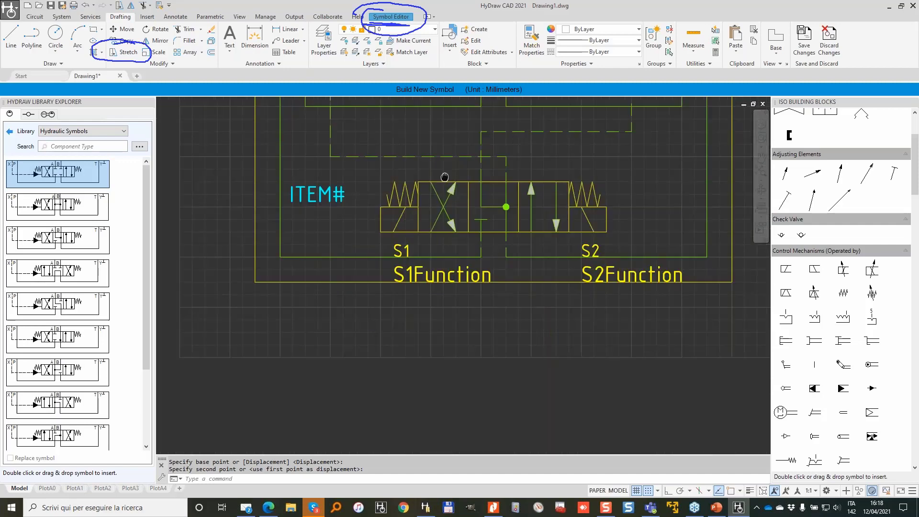
click(532, 38)
click(450, 240)
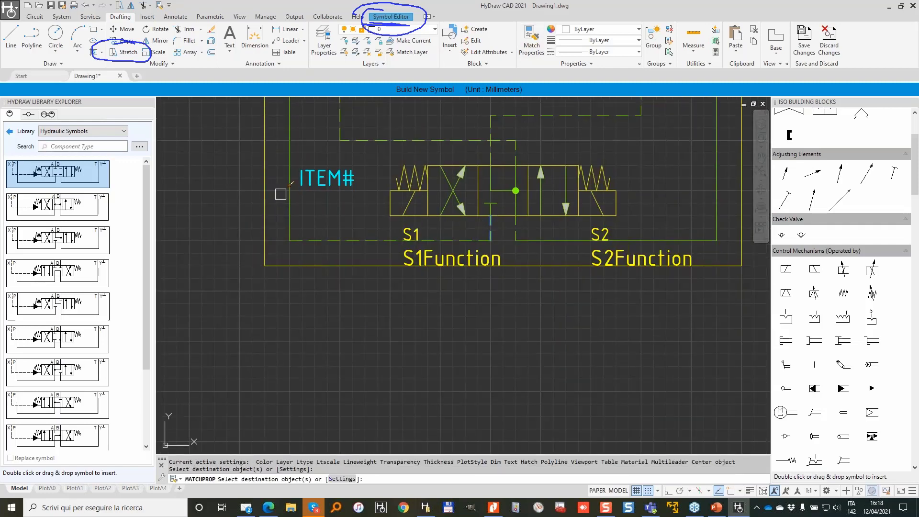
click(293, 191)
click(544, 242)
middle_drag(695, 171, 594, 275)
key(Return)
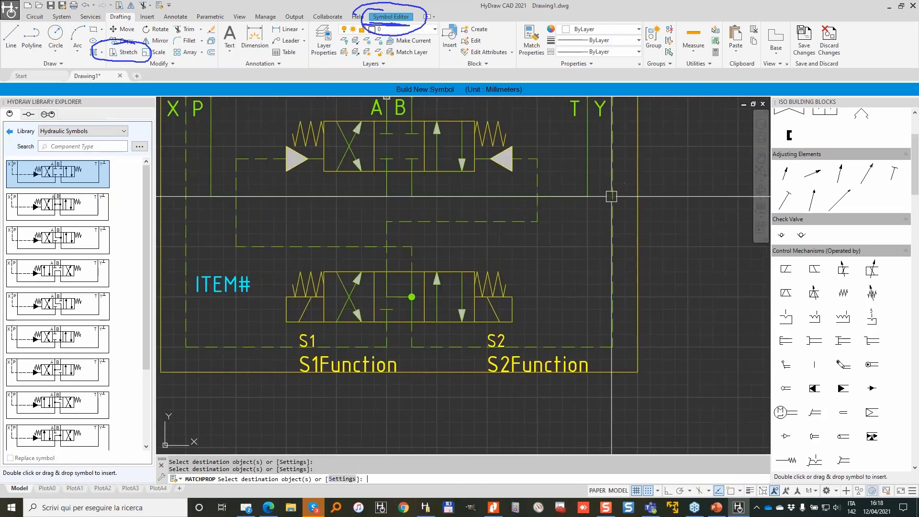
middle_drag(387, 169, 416, 261)
scroll(496, 274, down, 2)
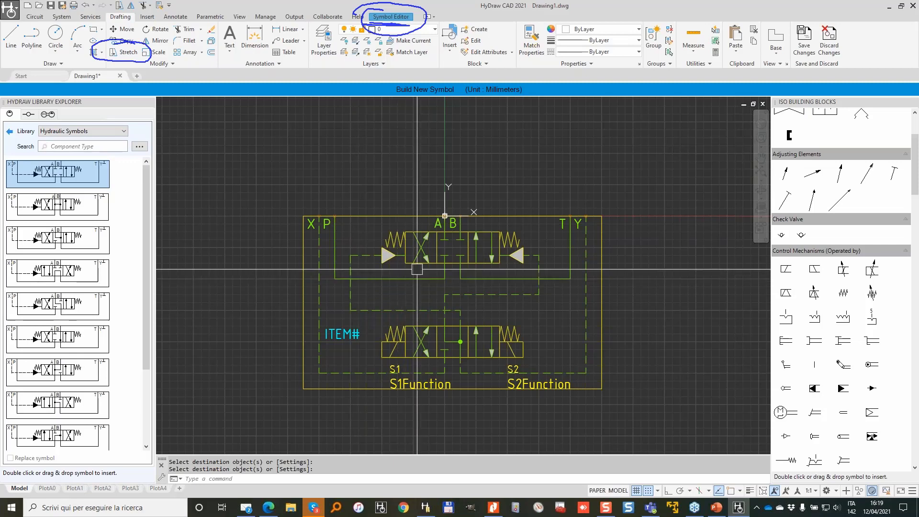
- Select all segments of the pressure line joining the P port to the upper valve
click(397, 18)
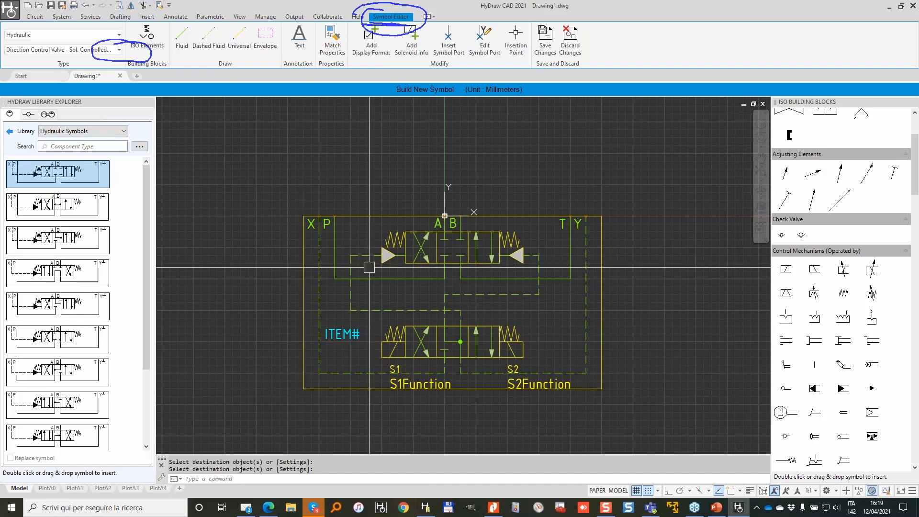
scroll(356, 265, up, 2)
key(Escape)
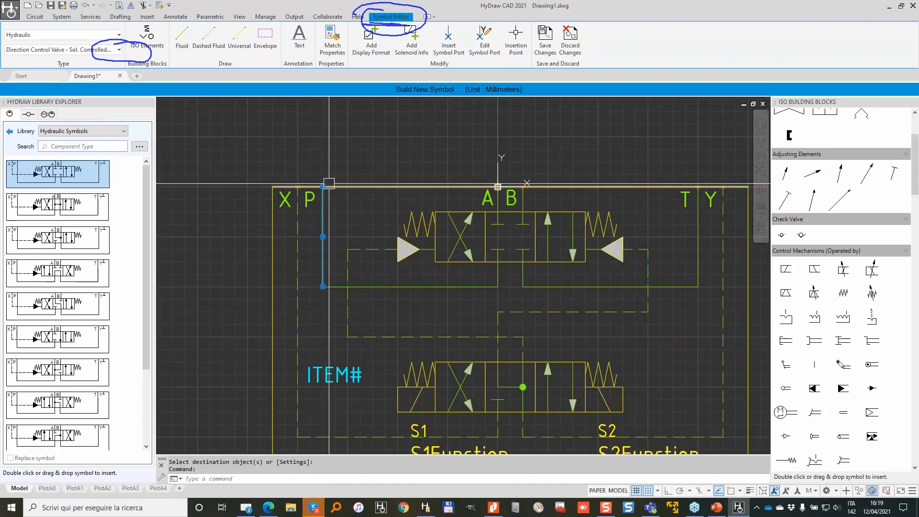
click(322, 201)
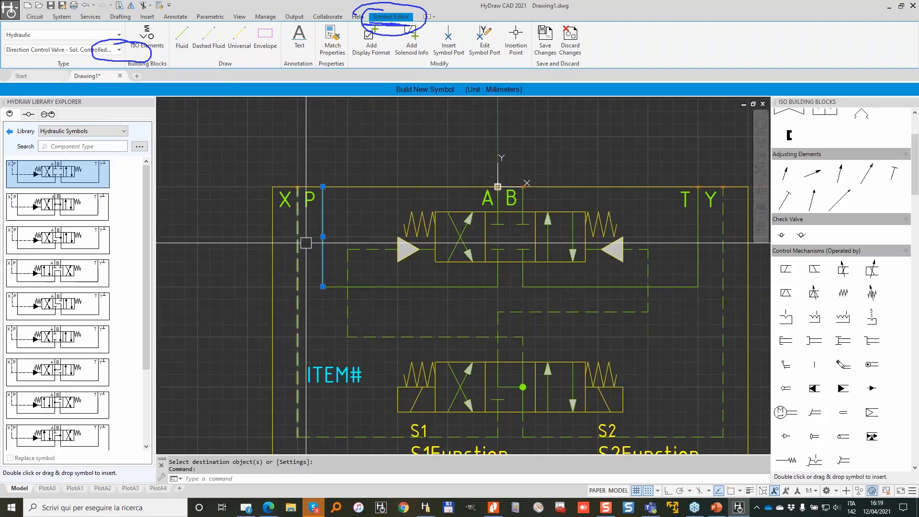
key(Escape)
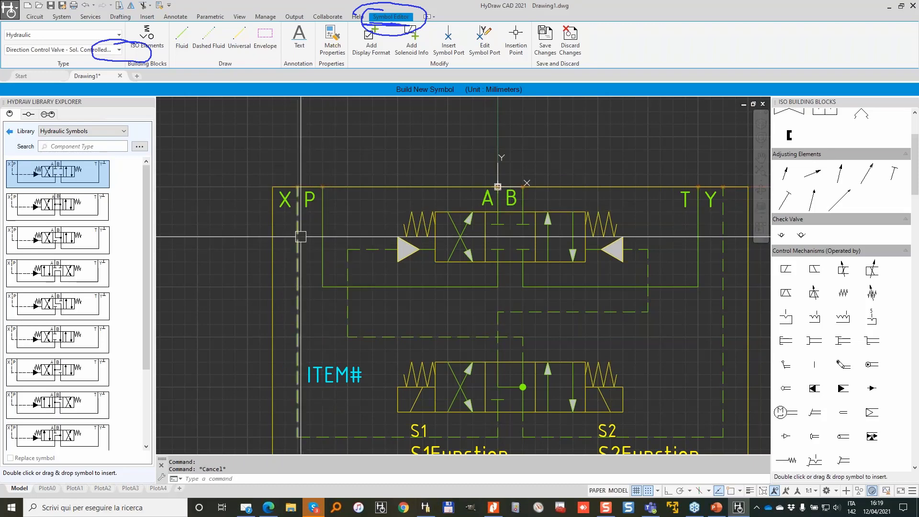
mouse_move(296, 236)
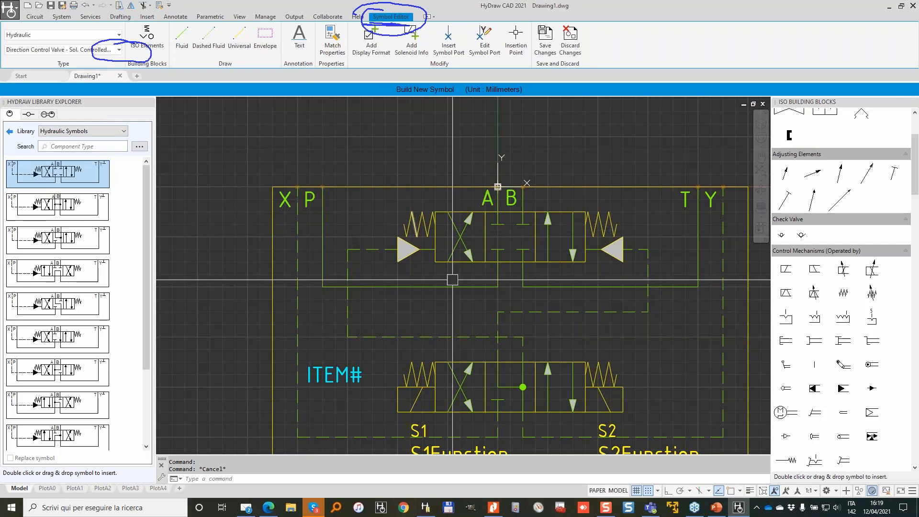
click(510, 292)
click(474, 277)
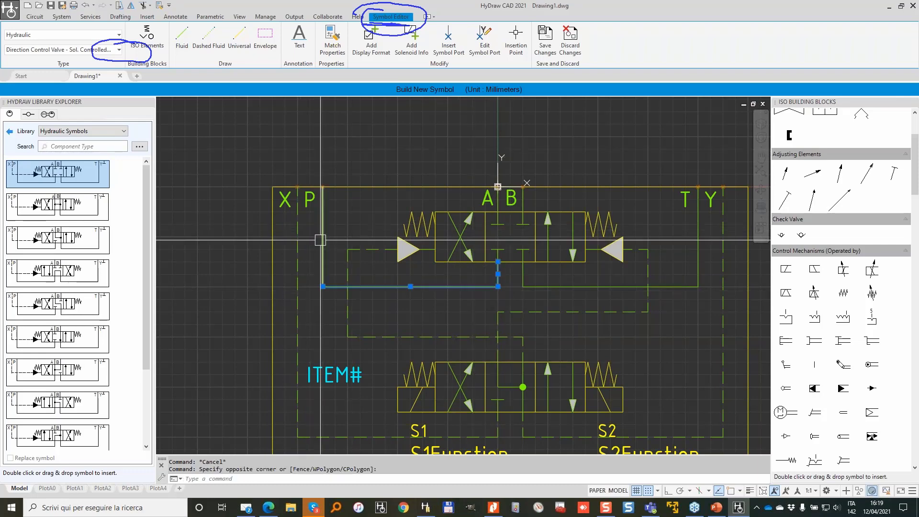
click(319, 220)
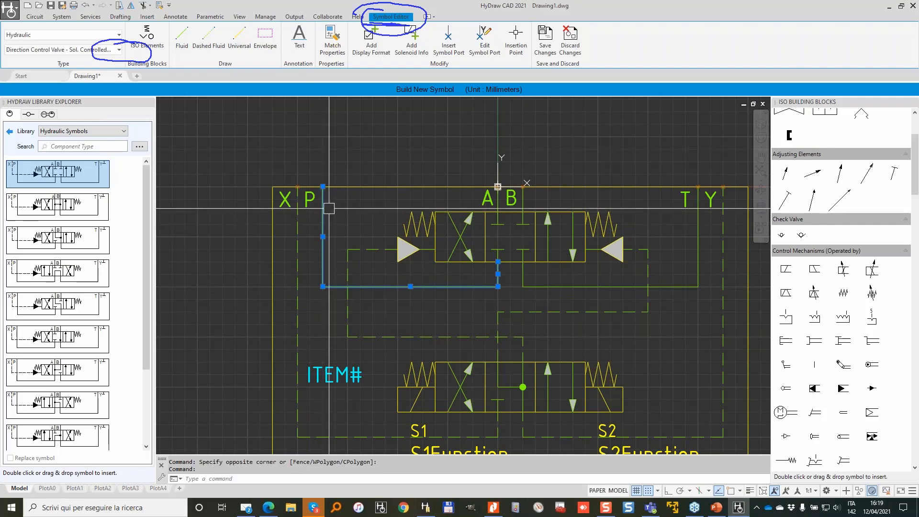
click(120, 17)
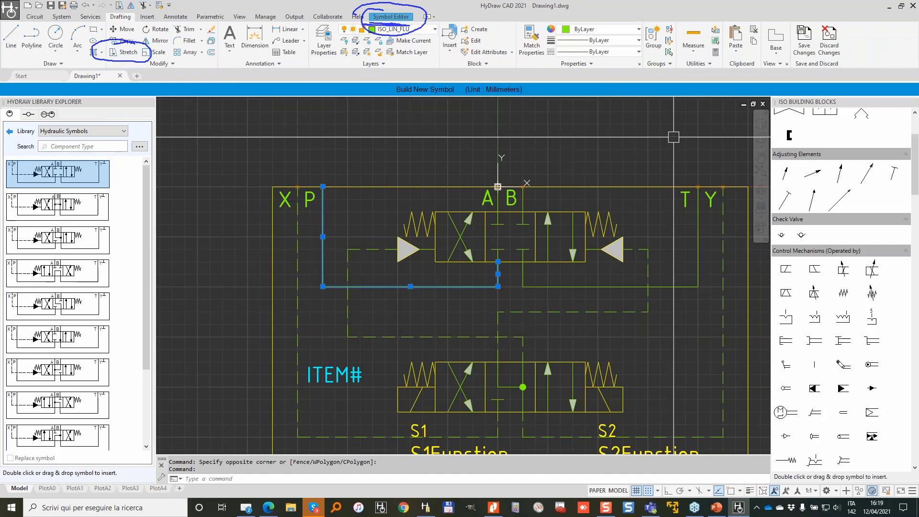
- Assign the solid P line running to the upper valve to layer ISO_LIN_PRE
key(Escape)
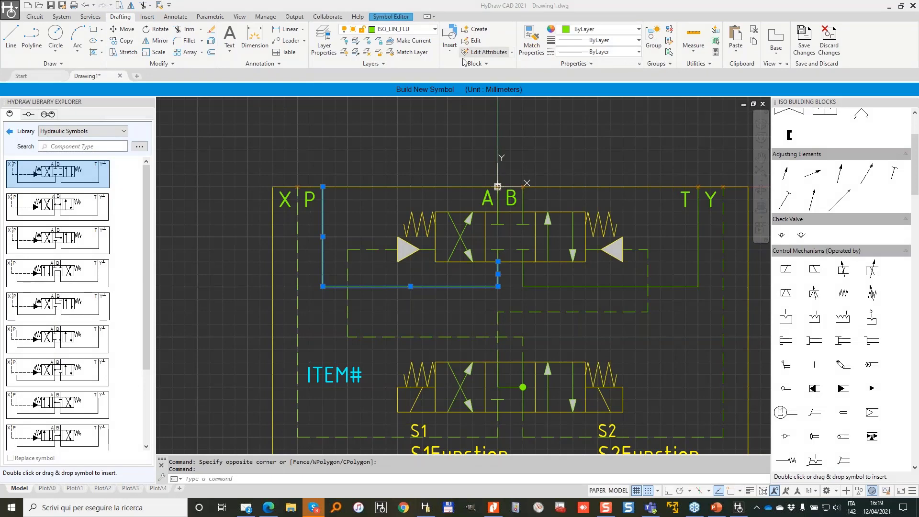
click(434, 30)
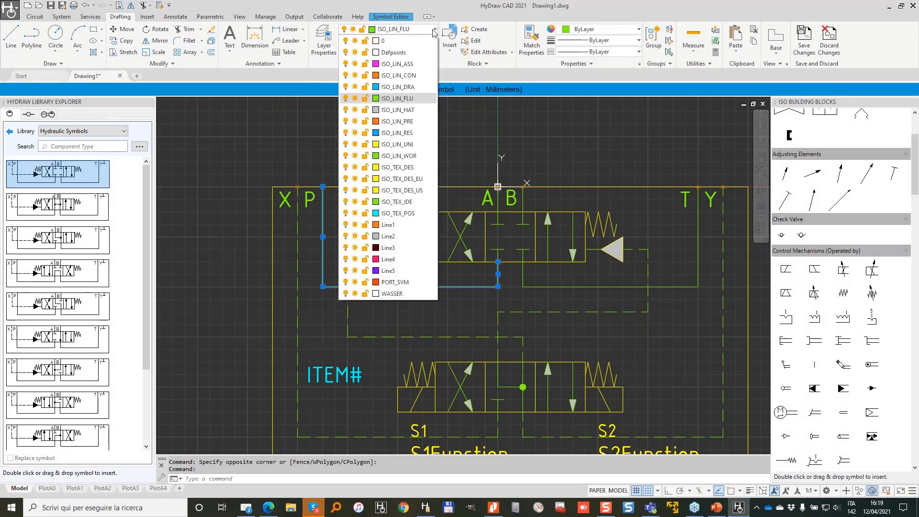
click(407, 122)
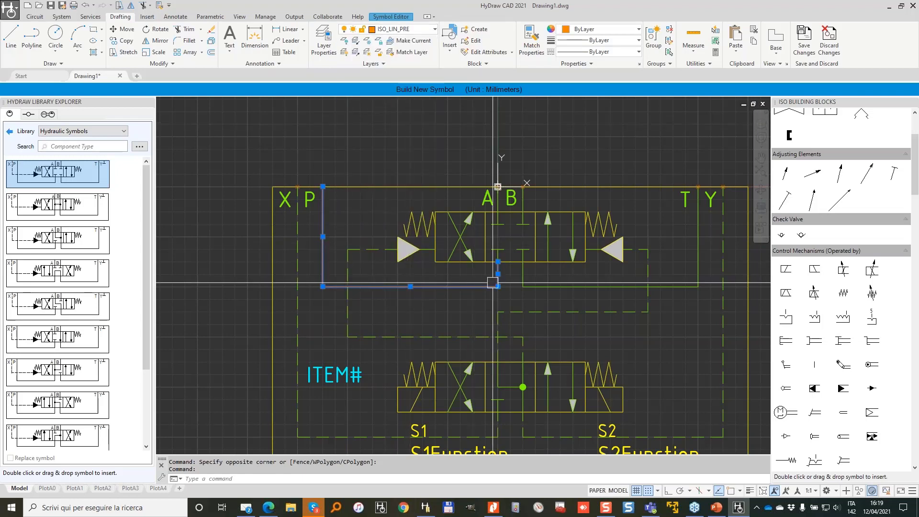
key(Escape)
- Assign the solid T line running to the upper valve to layer ISO_LIN_RES
click(704, 301)
click(683, 271)
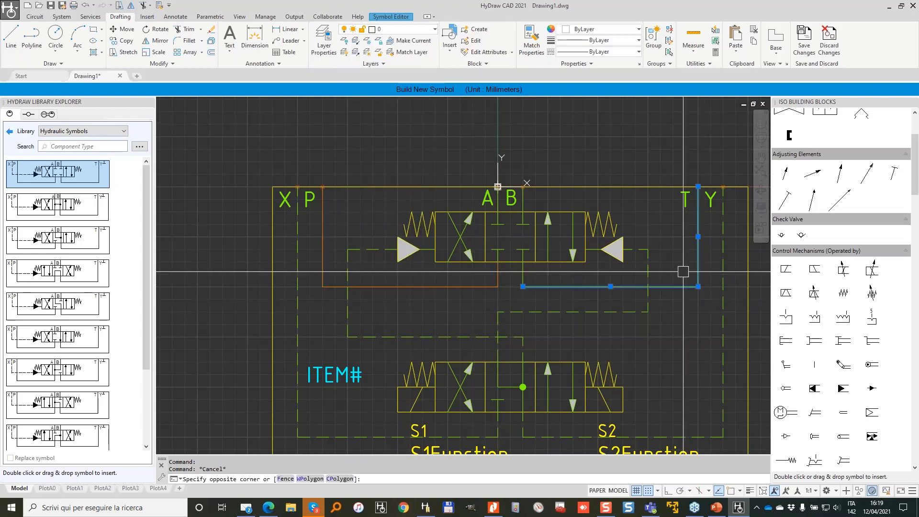
click(521, 270)
click(406, 29)
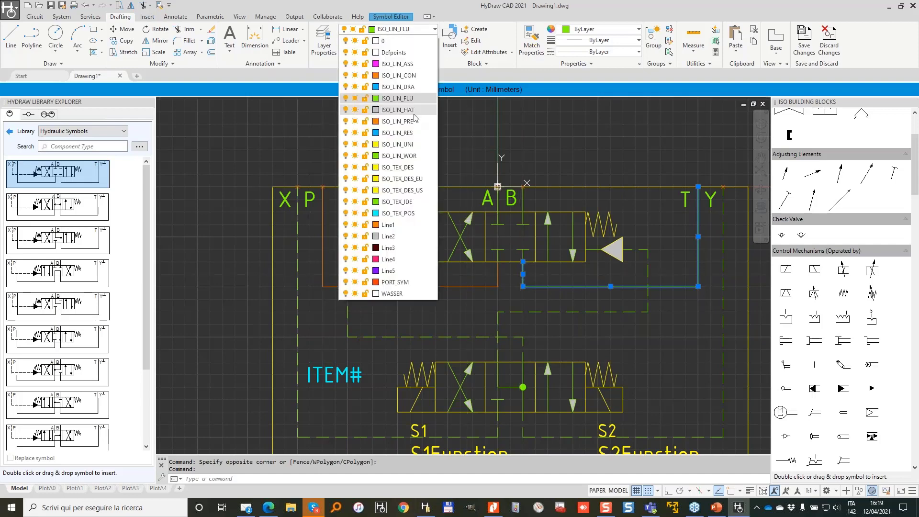
click(416, 133)
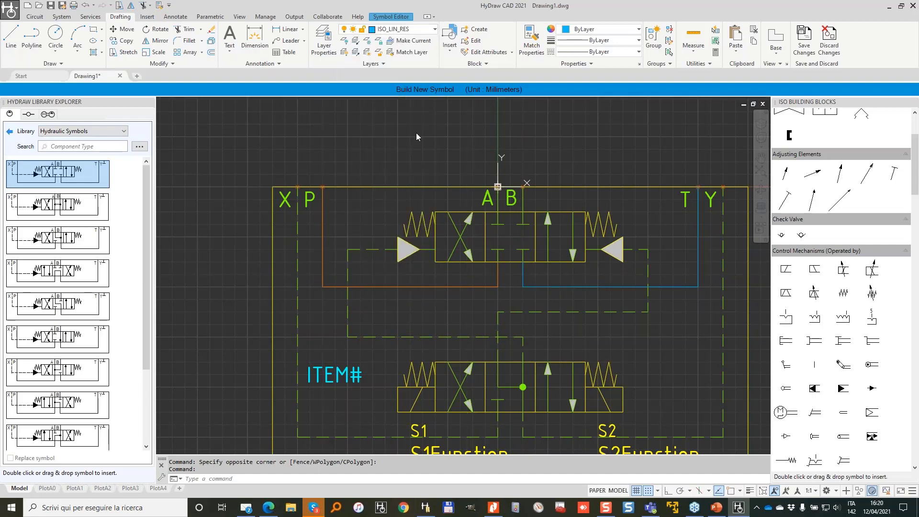
key(Escape)
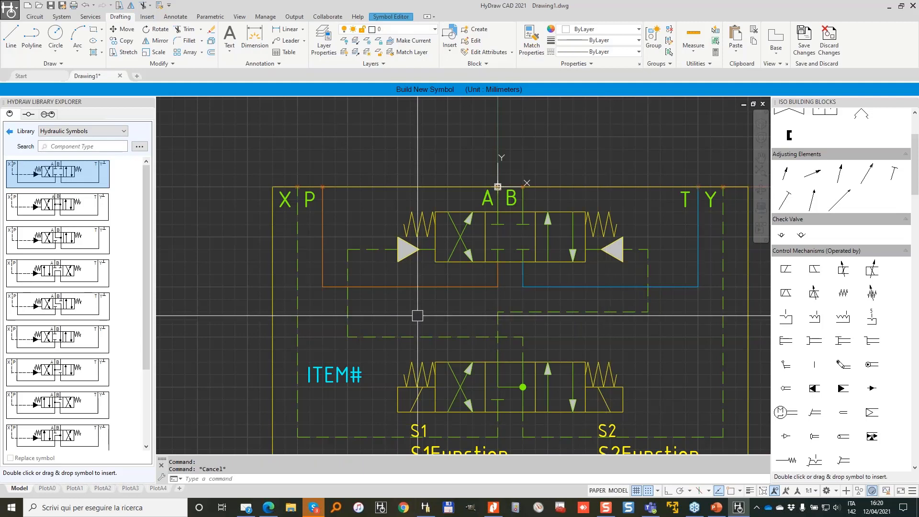
- Assign the vertical dashed line from port X to layer ISO_LIN_CON
click(298, 293)
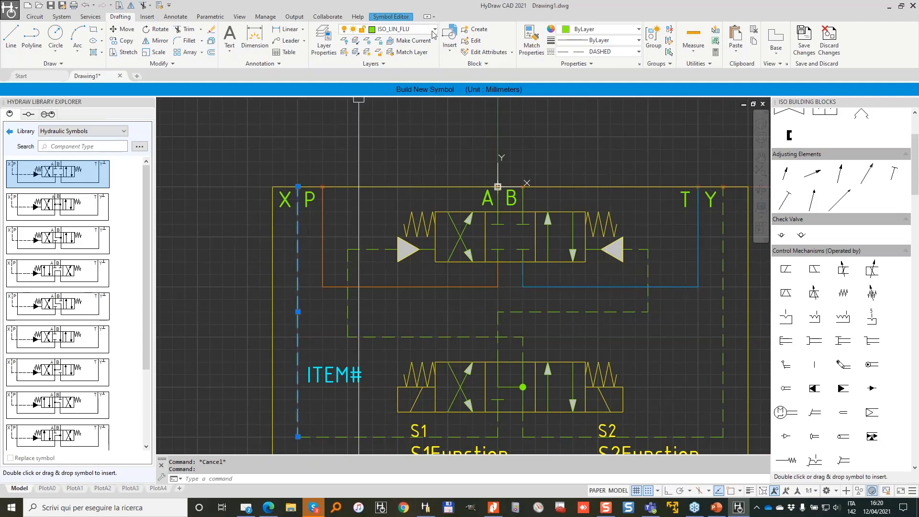
click(407, 29)
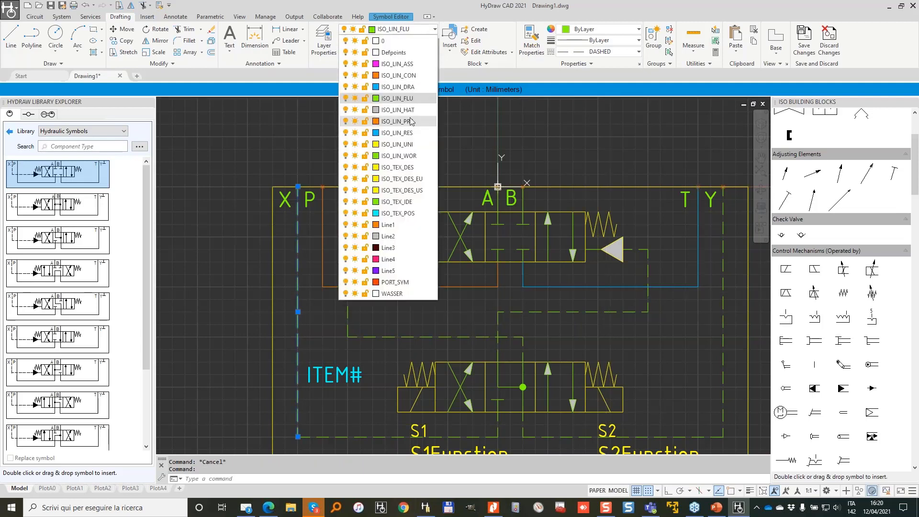
click(410, 76)
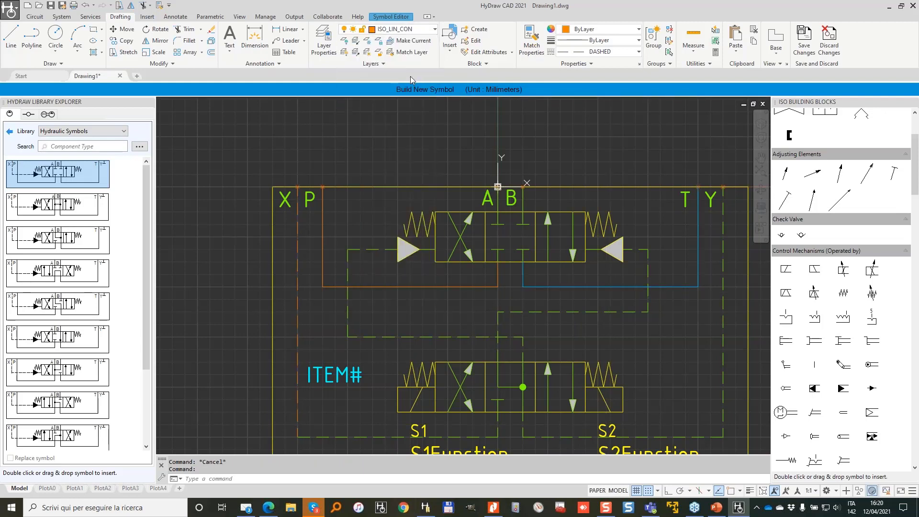
- Match the vertical X line's properties onto the rest of the dashed X line and the dashed pilot lines between the two valves
click(532, 37)
click(297, 271)
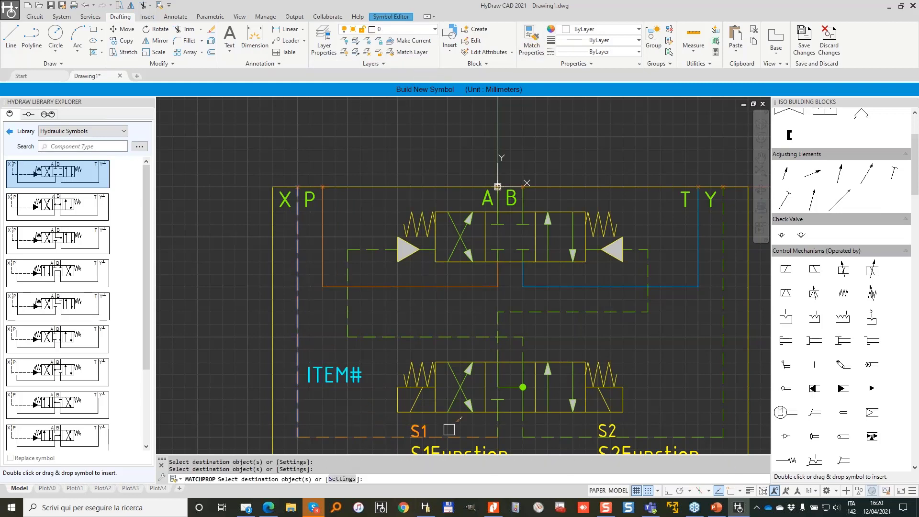
click(554, 337)
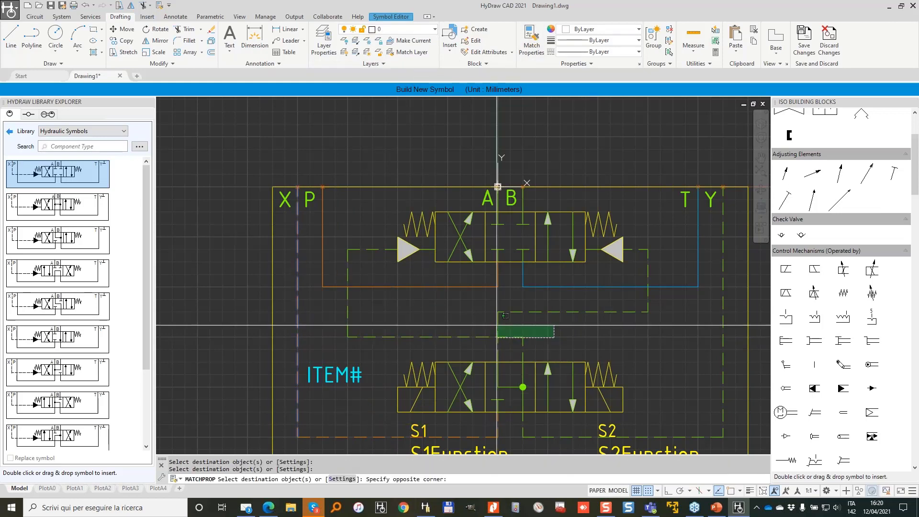
click(497, 325)
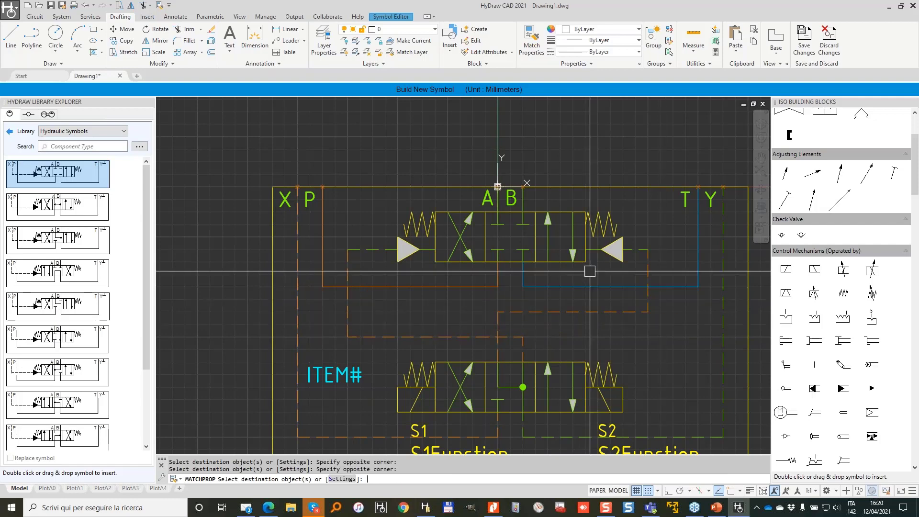
key(Return)
- Assign the vertical dashed line from port Y to layer ISO_LIN_DRA
scroll(570, 273, up, 2)
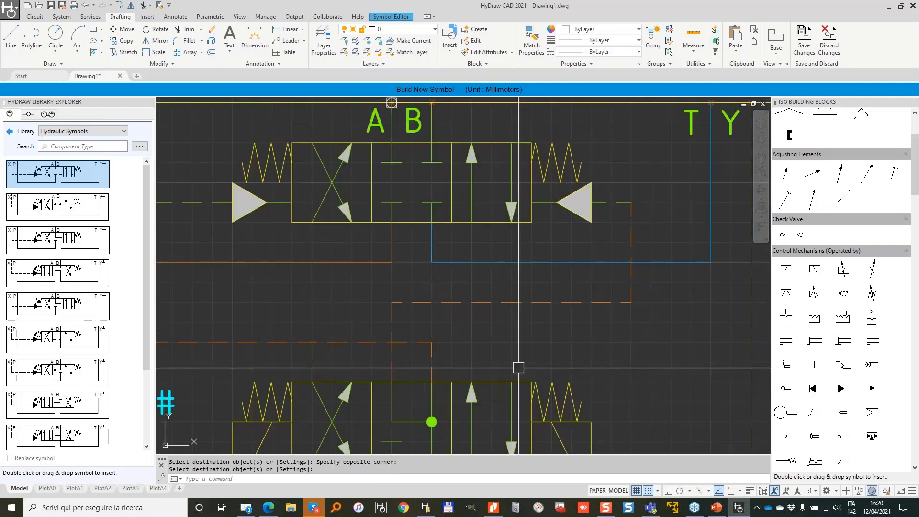
scroll(714, 233, down, 2)
middle_drag(719, 214, 634, 200)
click(641, 193)
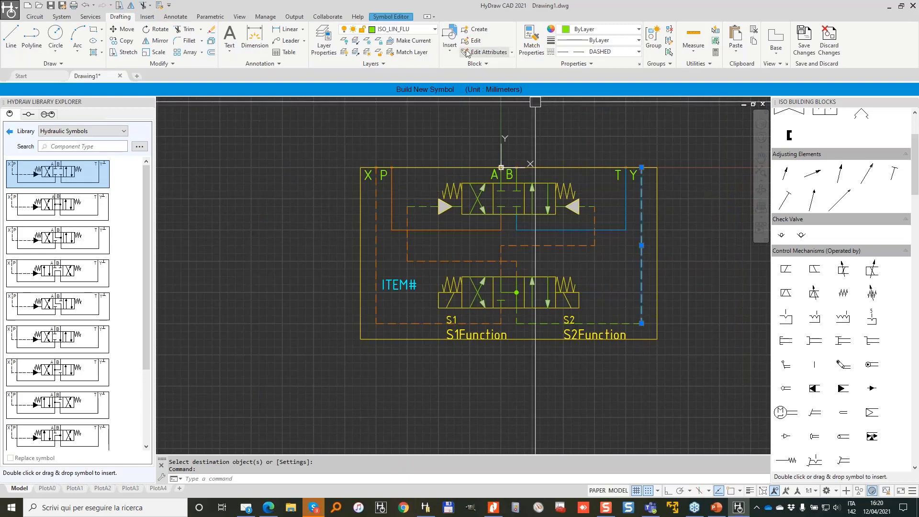
click(412, 29)
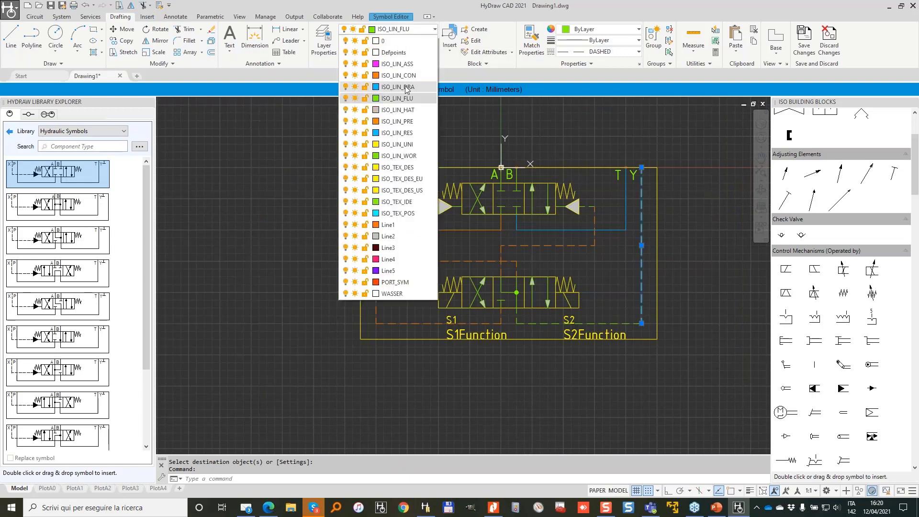
click(404, 87)
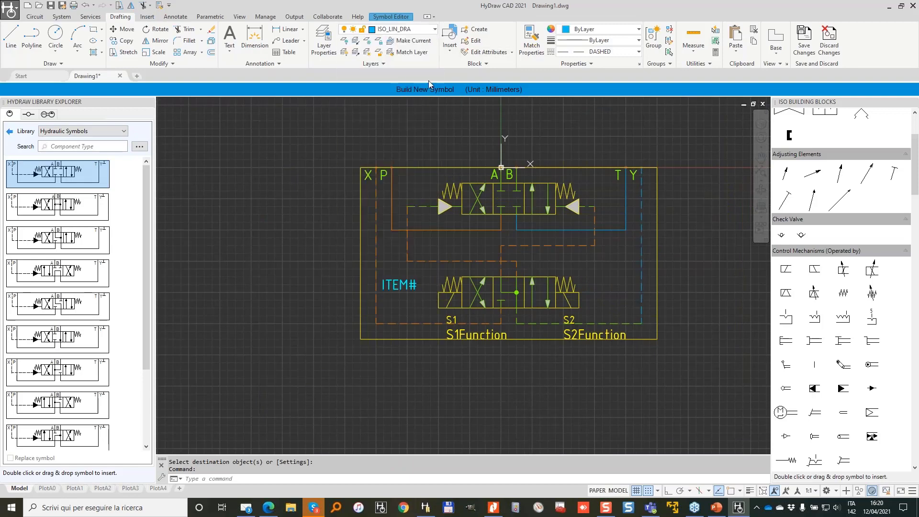
- Match the vertical Y line's properties onto the dashed line joining it to the lower valve
click(541, 43)
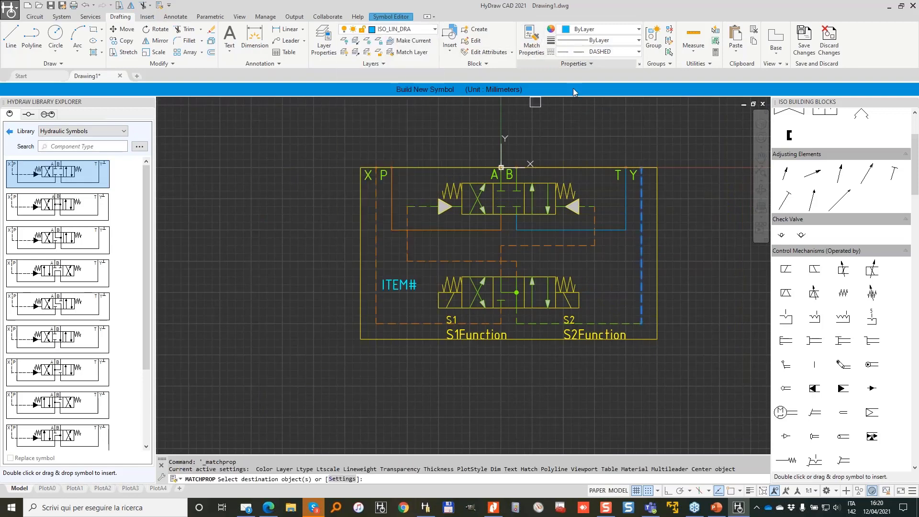
scroll(512, 319, up, 2)
click(519, 310)
scroll(550, 239, down, 2)
middle_drag(549, 213, 518, 289)
scroll(512, 202, up, 4)
key(Escape)
- Assign the short lines between ports A and B and the upper valve to layer ISO_LIN_WOR
scroll(436, 220, up, 4)
click(563, 320)
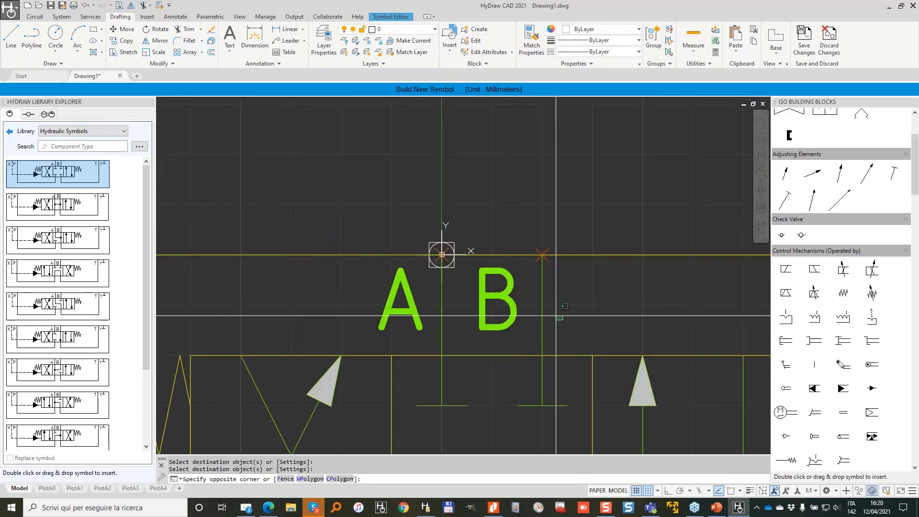
click(442, 294)
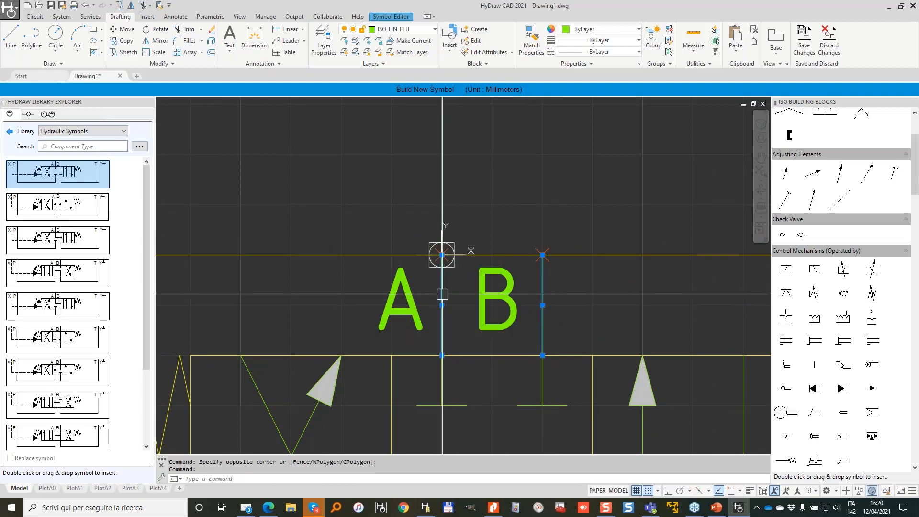
click(423, 31)
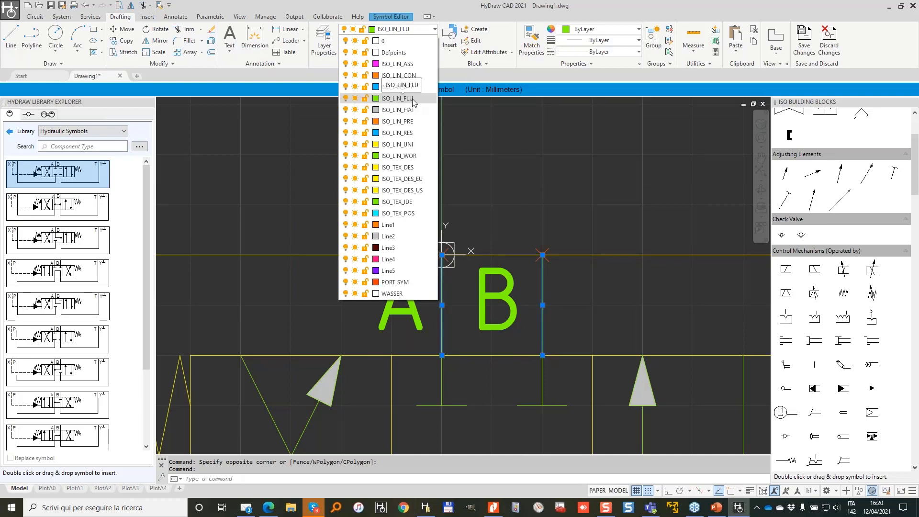
click(415, 157)
scroll(435, 275, down, 3)
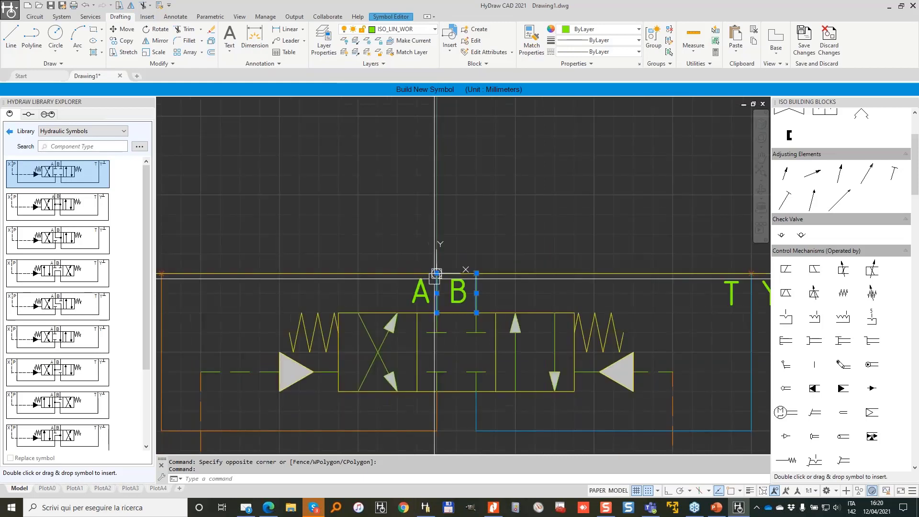
scroll(450, 271, down, 1)
key(Escape)
- Relocate the symbol's insertion point from port A to the P port on the envelope's upper edge
scroll(465, 259, up, 8)
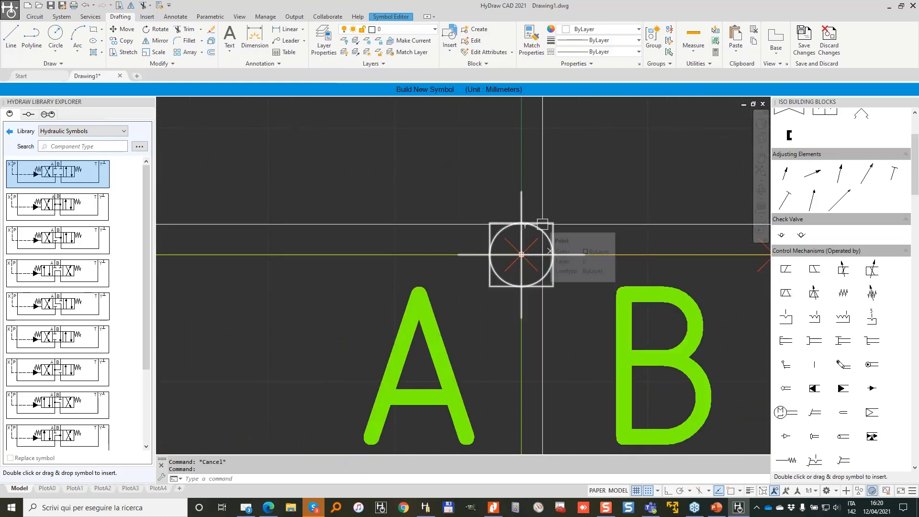
scroll(542, 223, down, 6)
scroll(564, 206, down, 2)
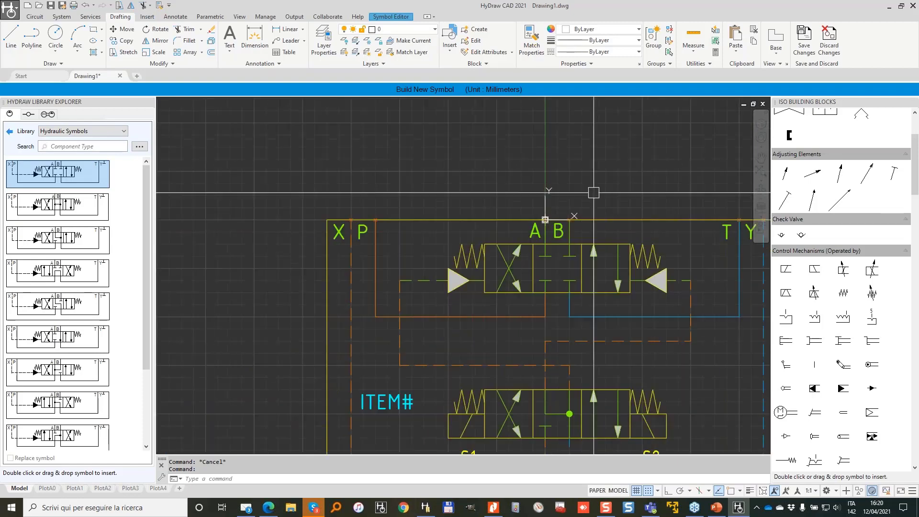
middle_drag(594, 192, 466, 129)
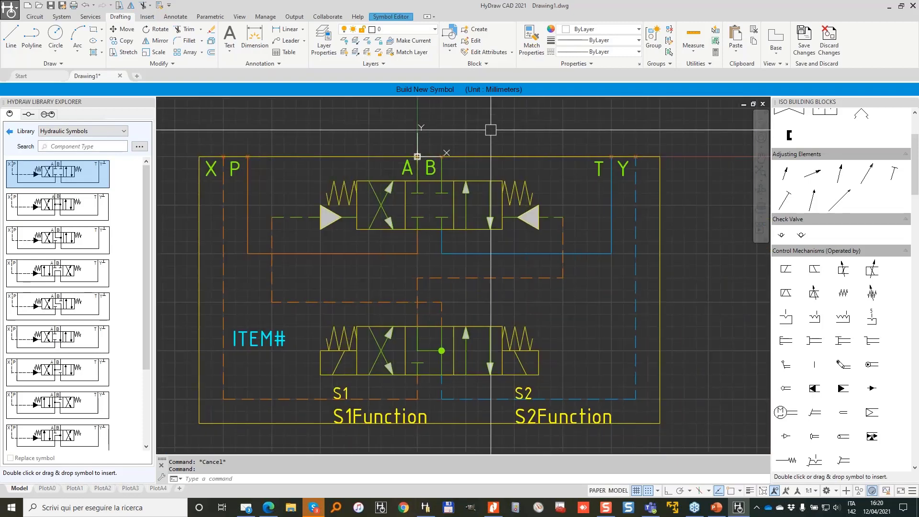
click(391, 16)
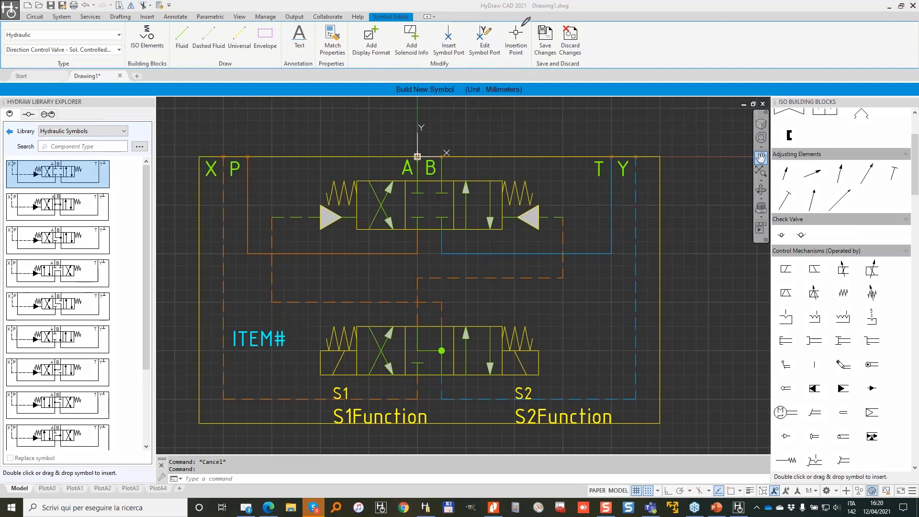
mouse_move(518, 16)
mouse_down()
mouse_move(502, 19)
mouse_move(503, 63)
mouse_move(535, 52)
mouse_move(526, 12)
mouse_move(502, 22)
mouse_up()
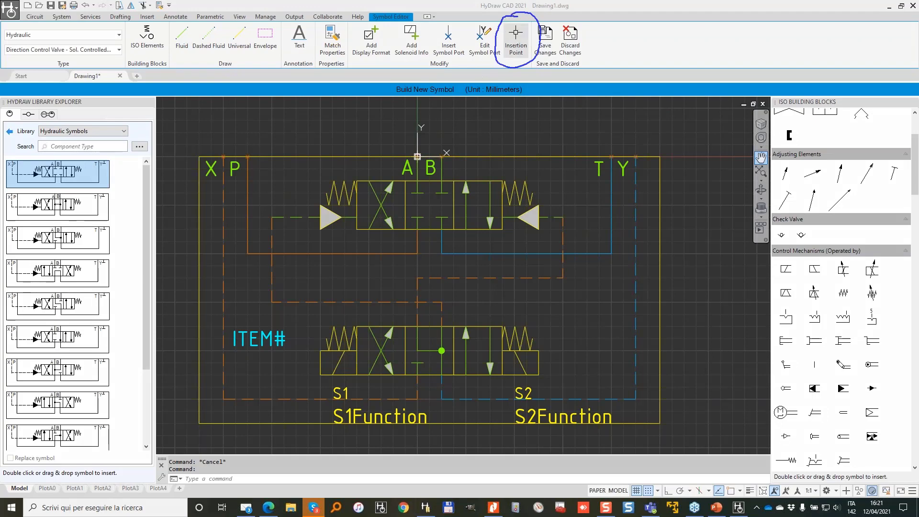
click(516, 42)
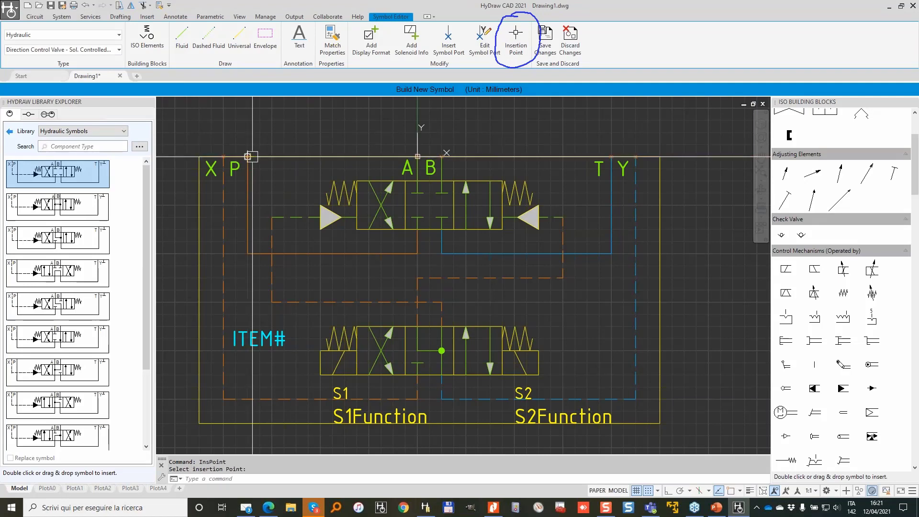
scroll(245, 155, up, 5)
scroll(250, 155, down, 5)
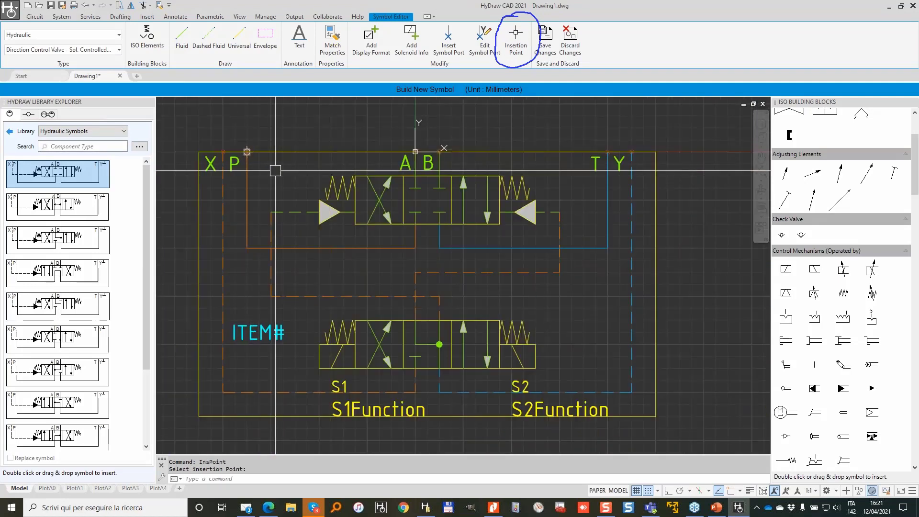
scroll(275, 170, down, 2)
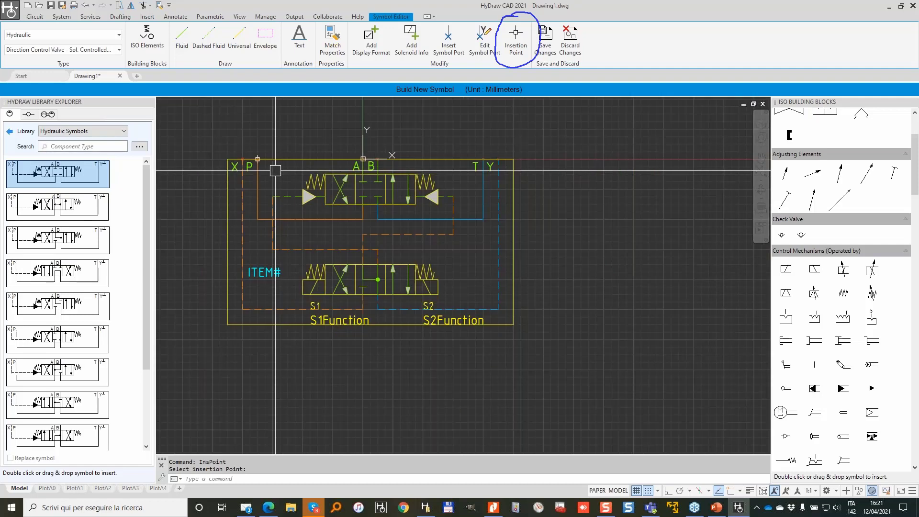
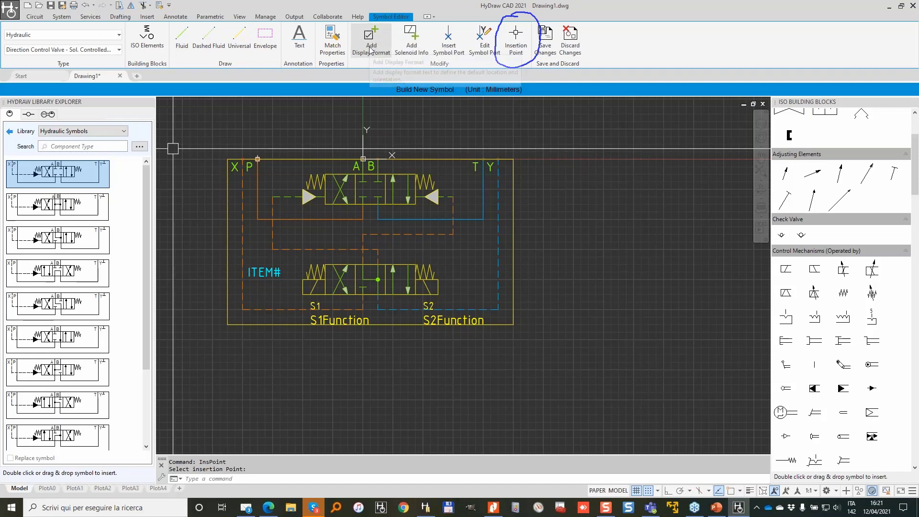
- Add the Cavity/Footprint/Interface display format without rotation between the P and A port labels, just below the envelope's upper edge
click(370, 49)
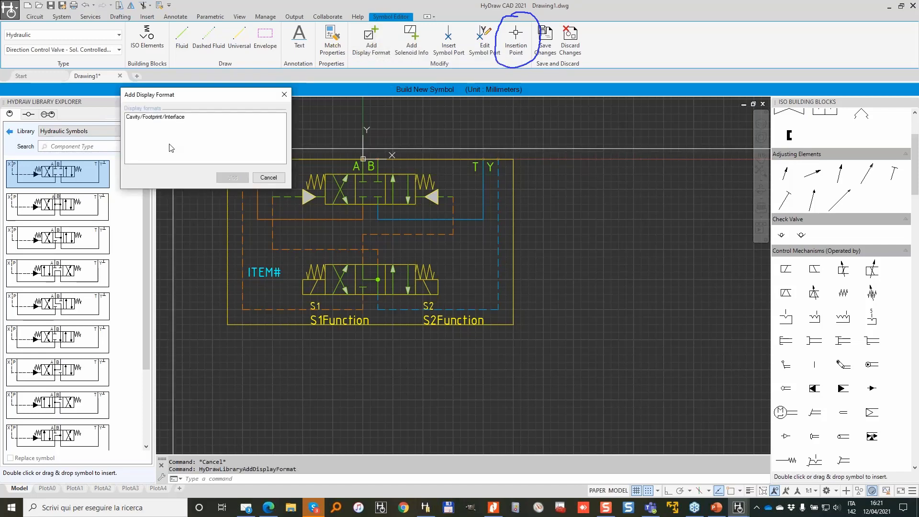
click(166, 117)
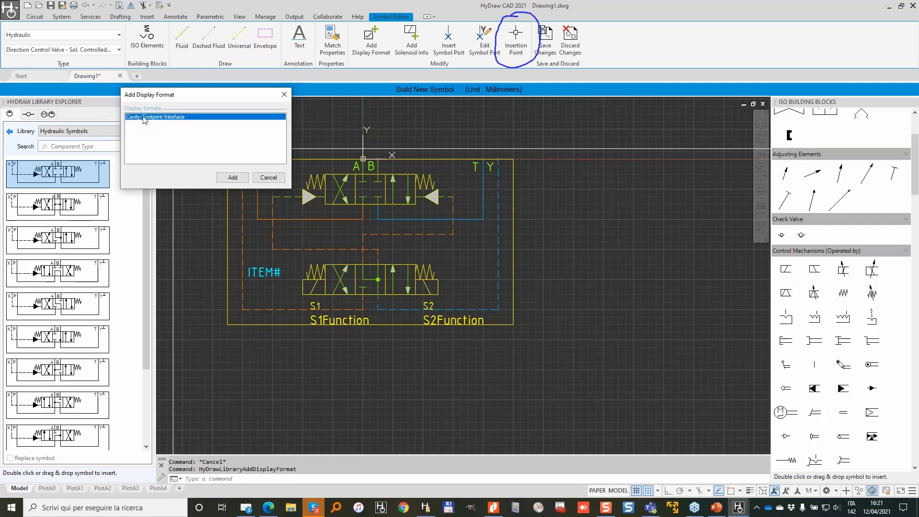
click(232, 178)
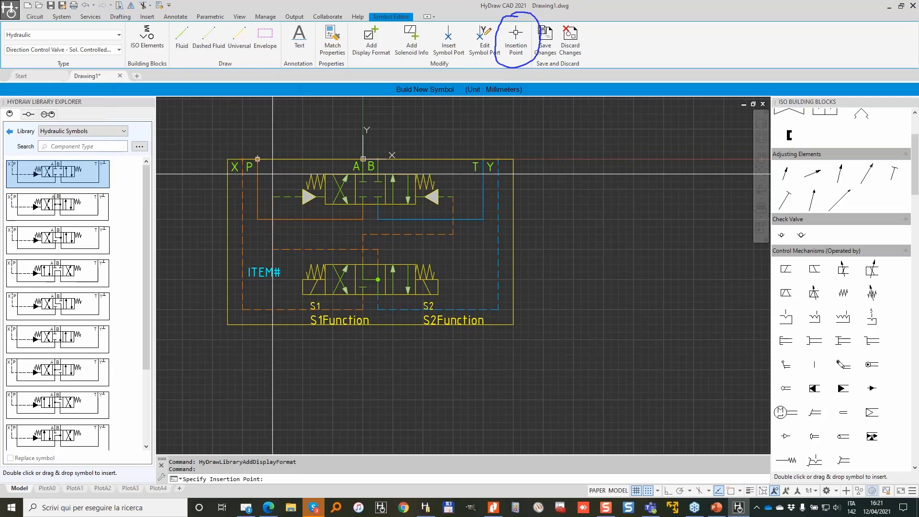
scroll(273, 176, up, 4)
click(253, 170)
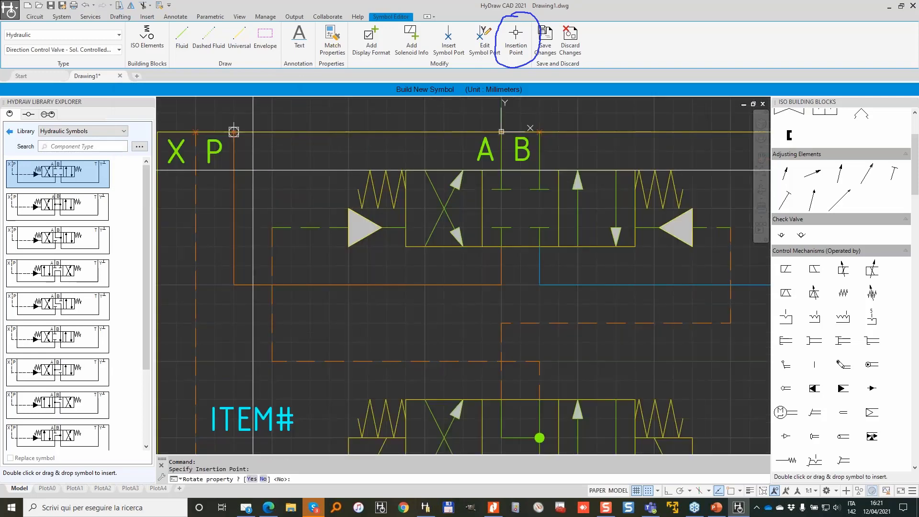
key(Return)
click(279, 179)
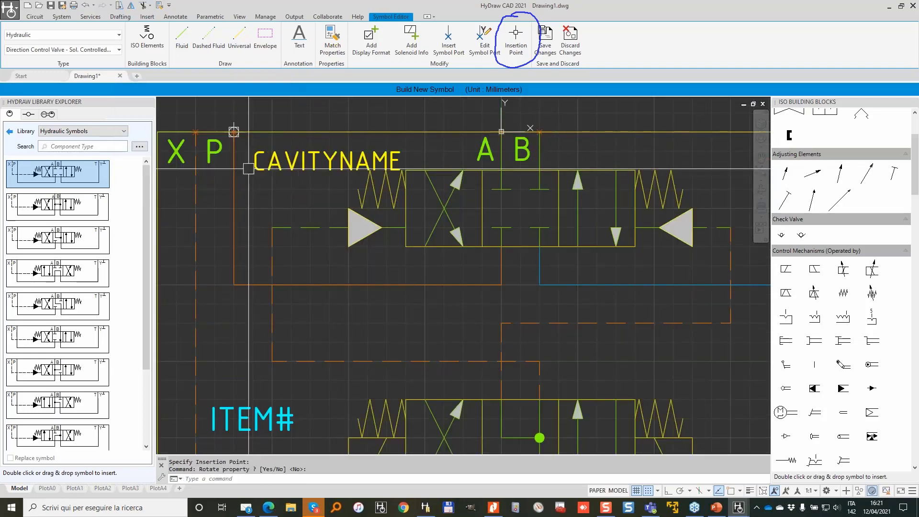
- Move the CAVITYNAME text up by 1 mm, in line with the port labels
scroll(265, 168, down, 2)
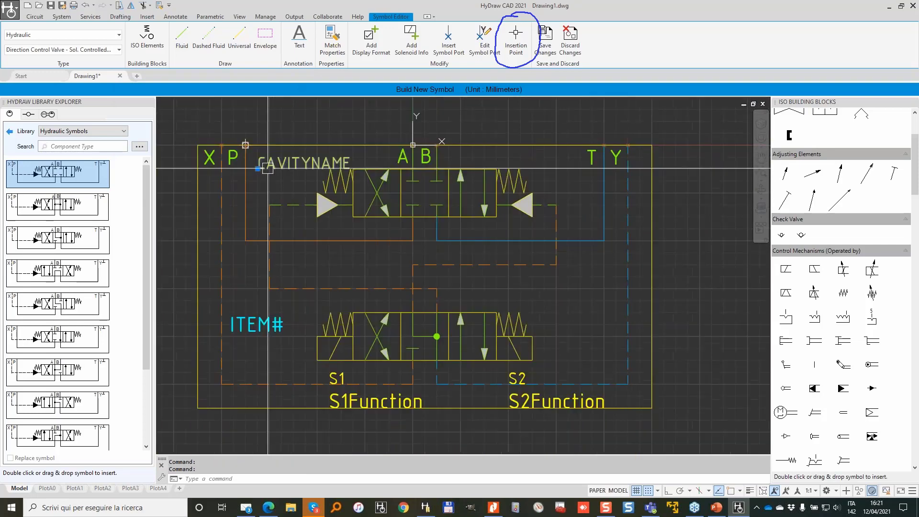
scroll(267, 168, down, 2)
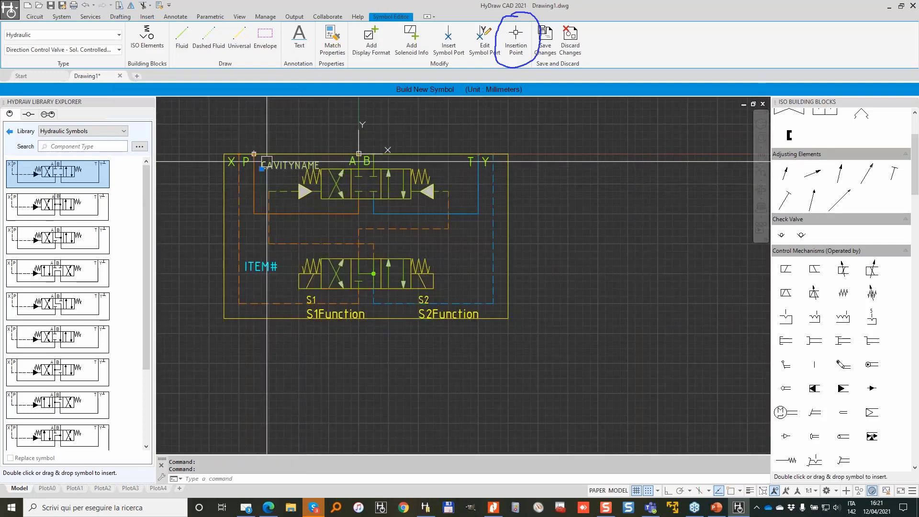
scroll(266, 161, up, 4)
click(257, 184)
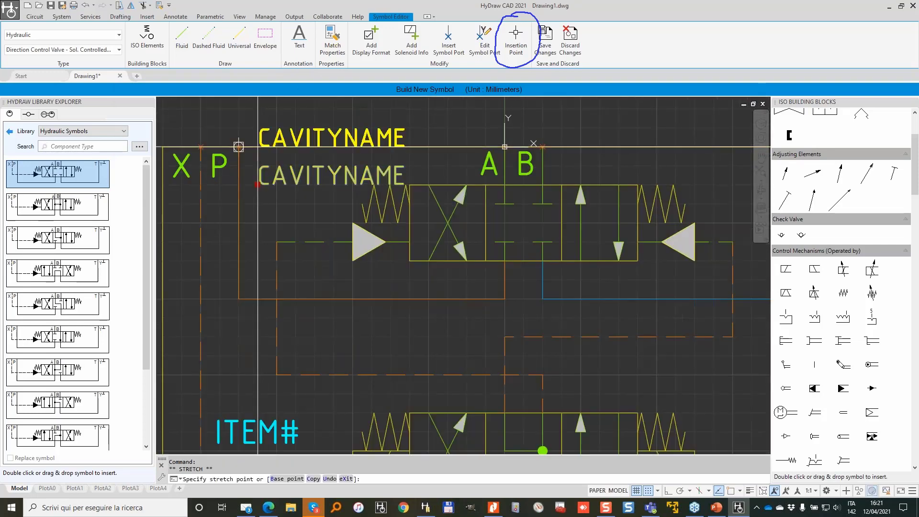
text(1)
key(Escape)
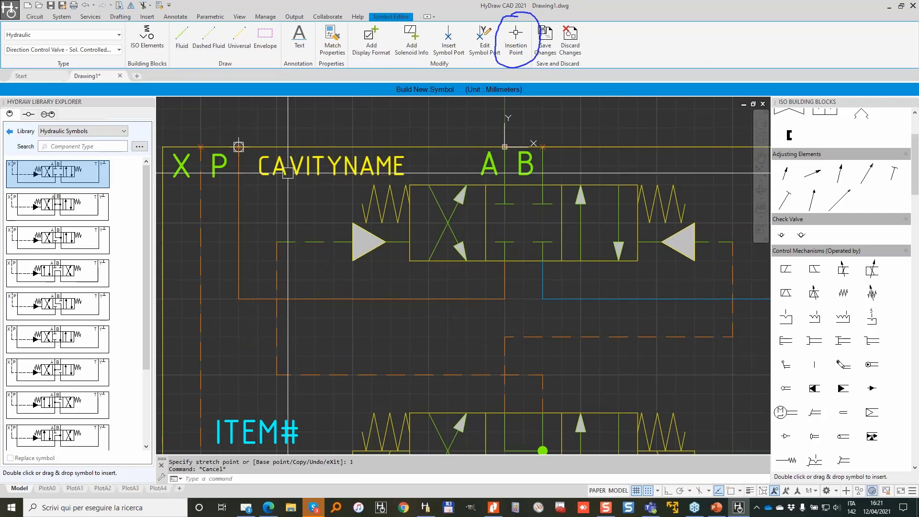
scroll(238, 147, down, 4)
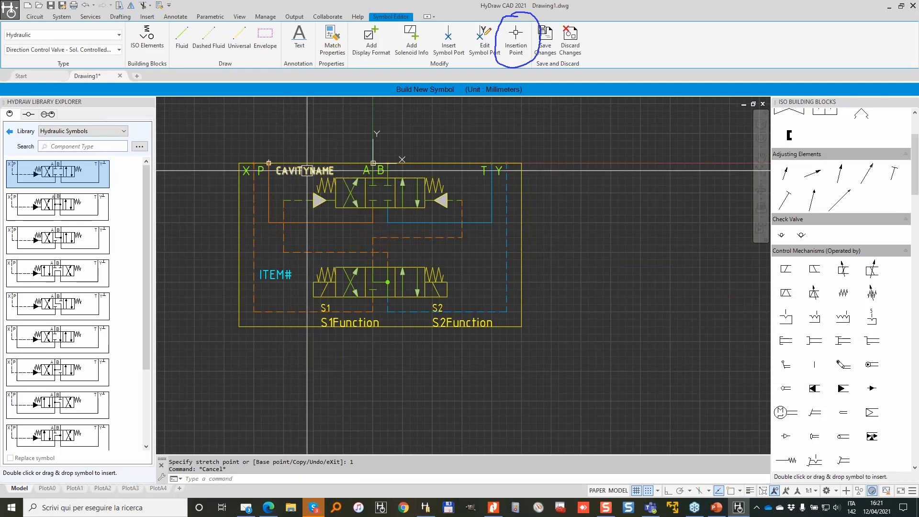
- Save the new valve symbol and place it in the drawing to the right of valve 1
click(548, 39)
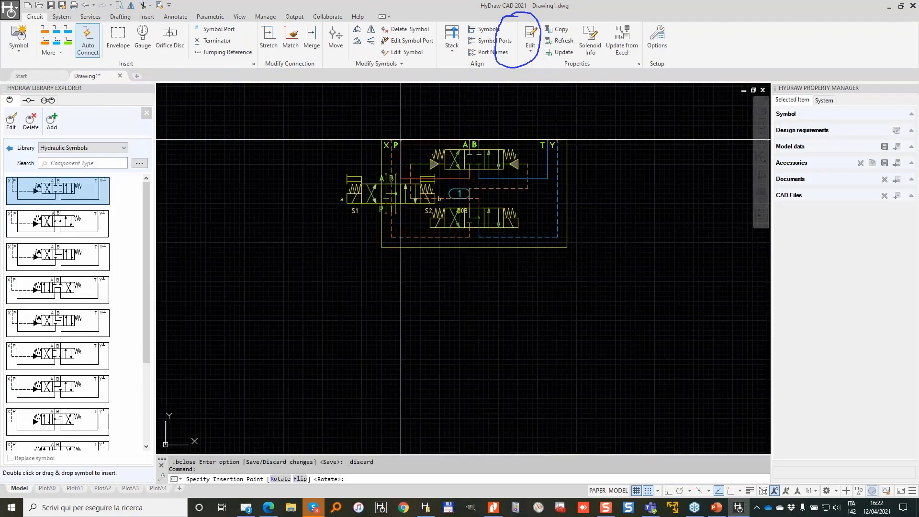
middle_drag(400, 139, 283, 207)
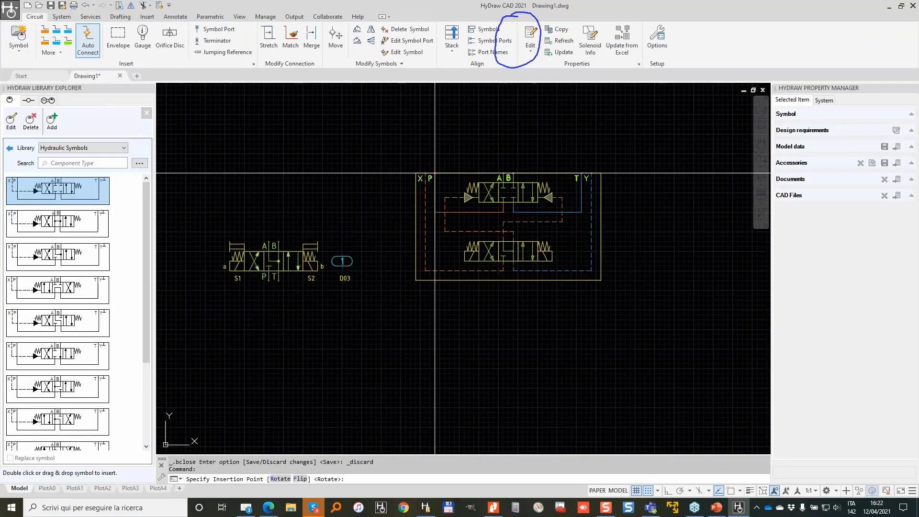
click(435, 172)
scroll(444, 166, up, 3)
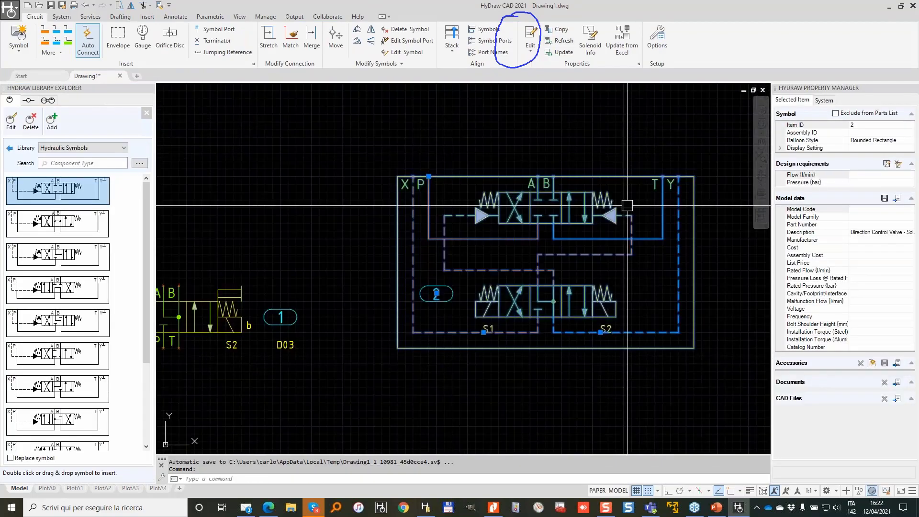
key(Escape)
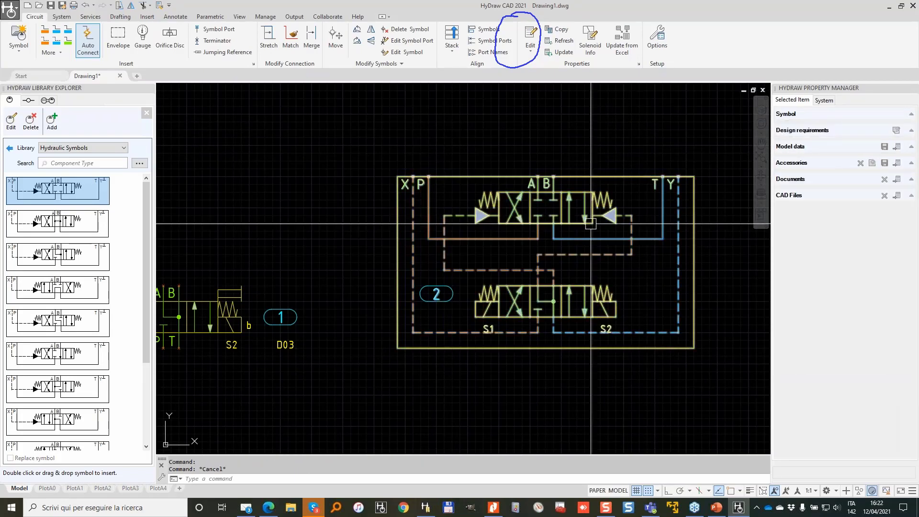
- Open the placed valve symbol, item 2, for editing
scroll(473, 215, up, 4)
scroll(283, 202, down, 5)
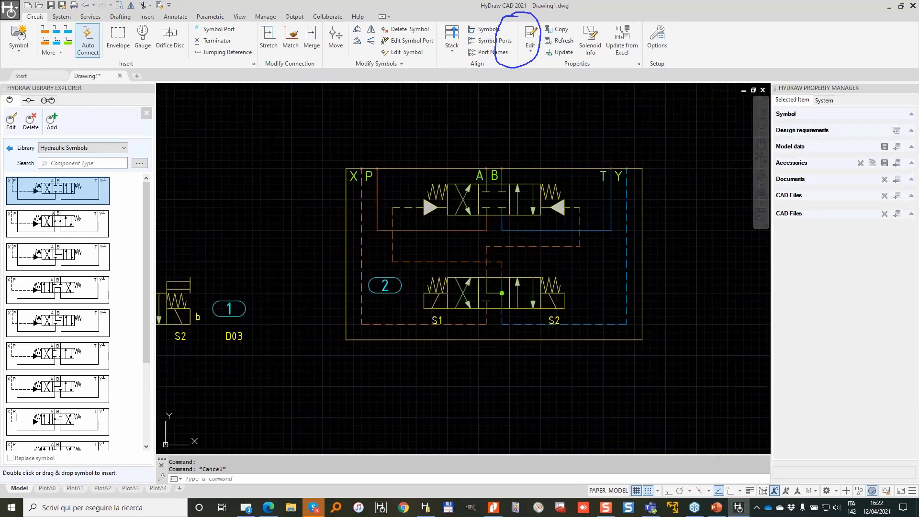
click(494, 214)
right_click(494, 214)
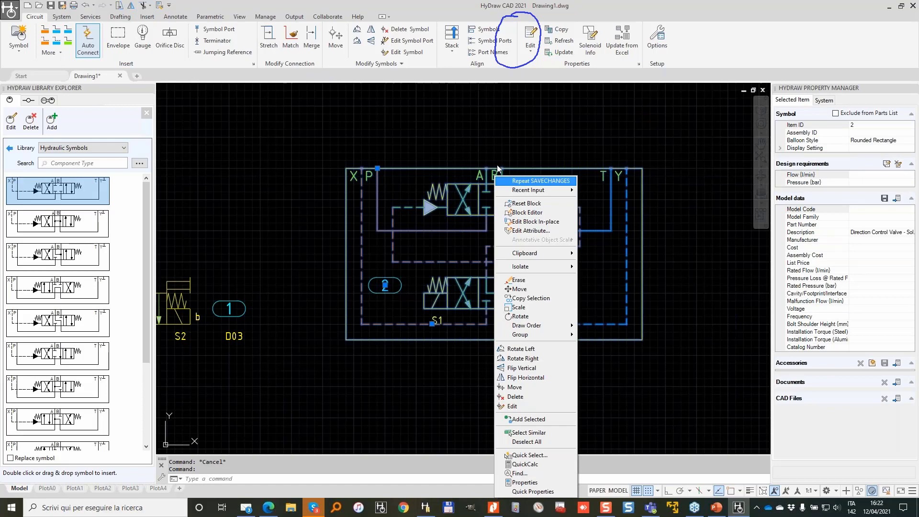
click(399, 54)
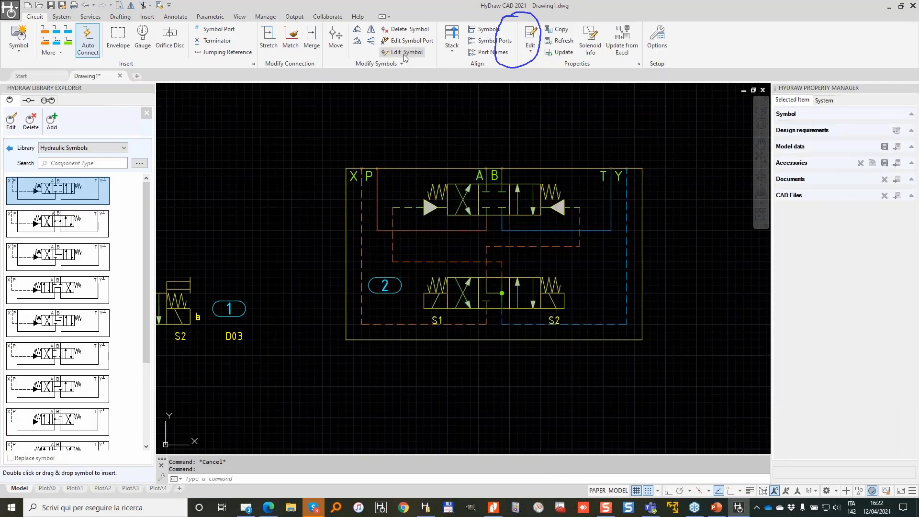
- Match the orange dashed pilot line's properties onto the short dashed lines beside both pilot triangles, and save the symbol changes
scroll(369, 257, up, 5)
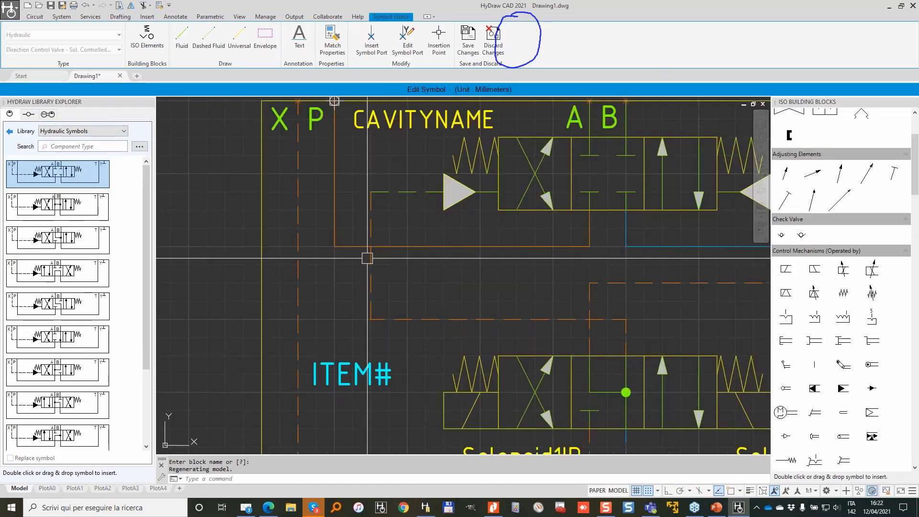
click(333, 41)
click(372, 196)
scroll(426, 196, down, 4)
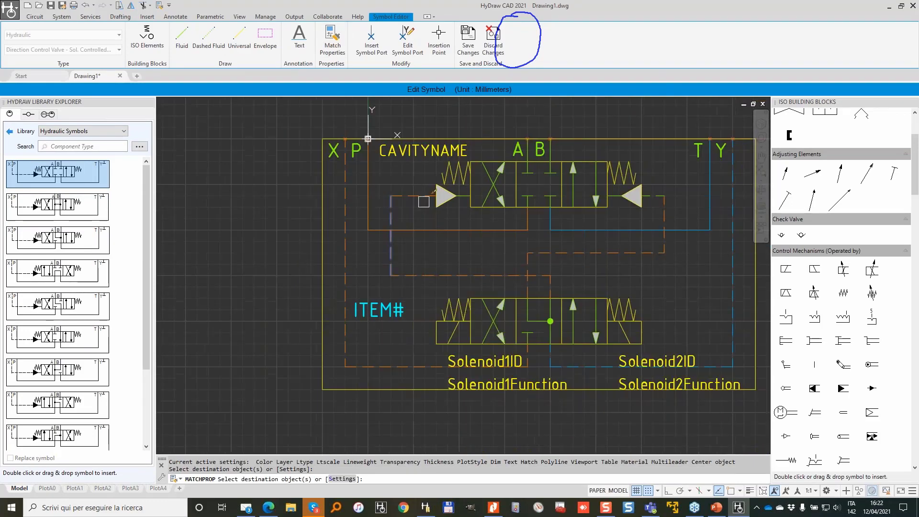
click(570, 196)
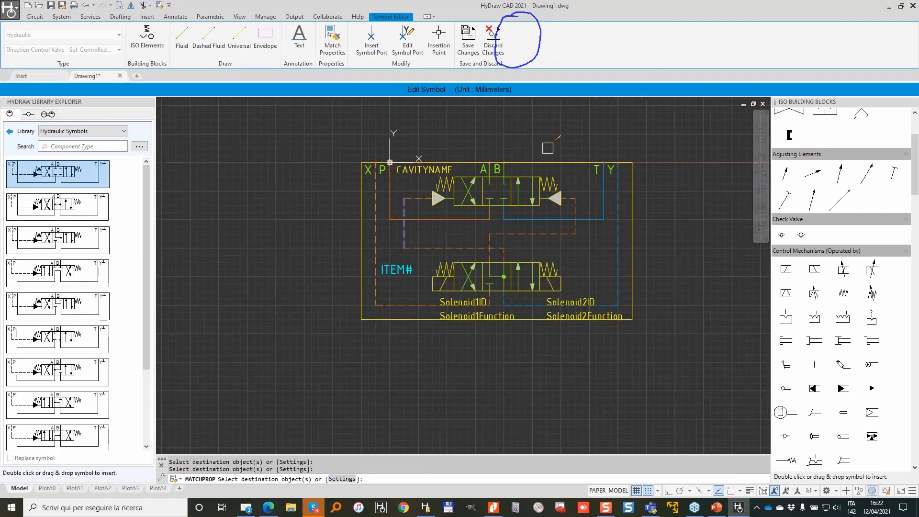
key(Return)
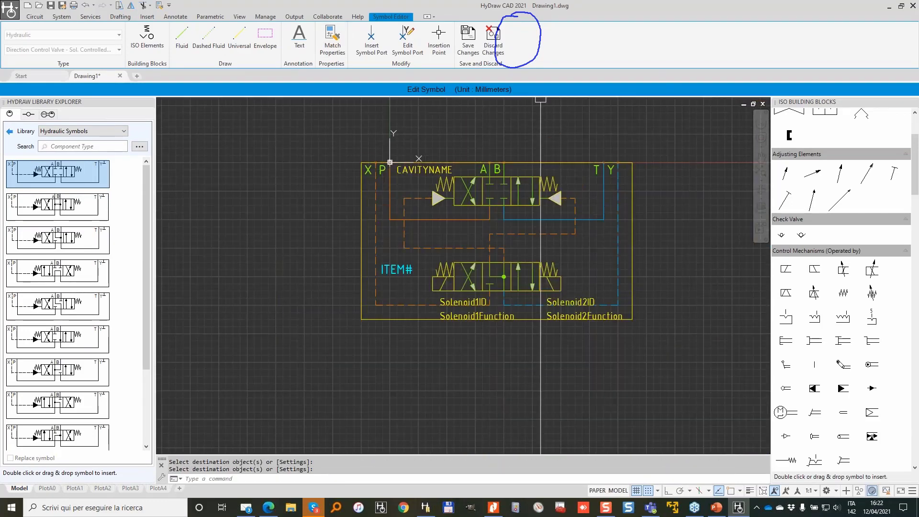
click(466, 41)
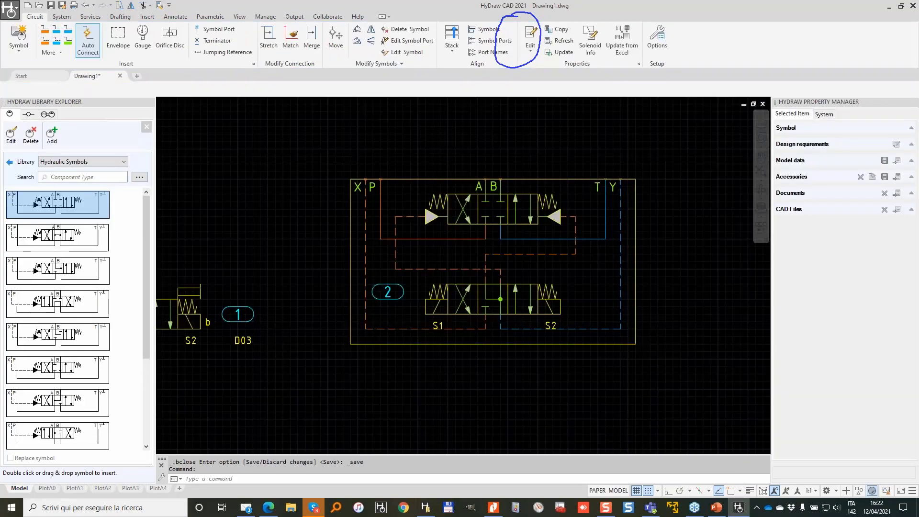
- Move valve symbol 2 by its P port insertion point down and closer to valve 1
click(418, 196)
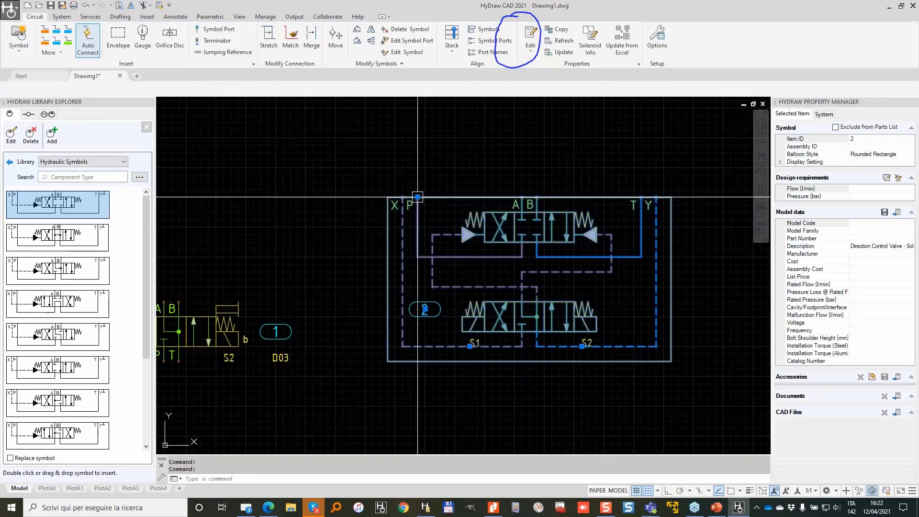
click(417, 197)
scroll(374, 286, down, 3)
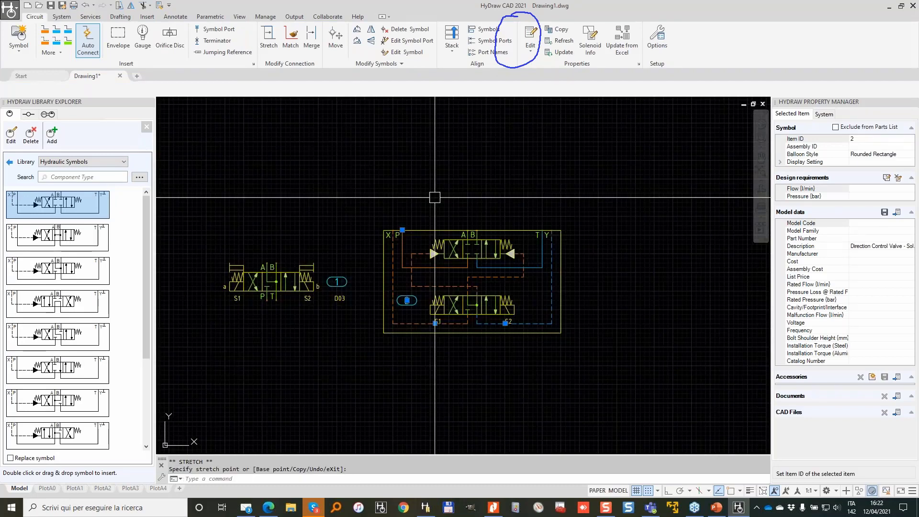
- Add valve symbol 2 from the drawing to a directional valve folder of the Hydraulic Symbols library
click(9, 163)
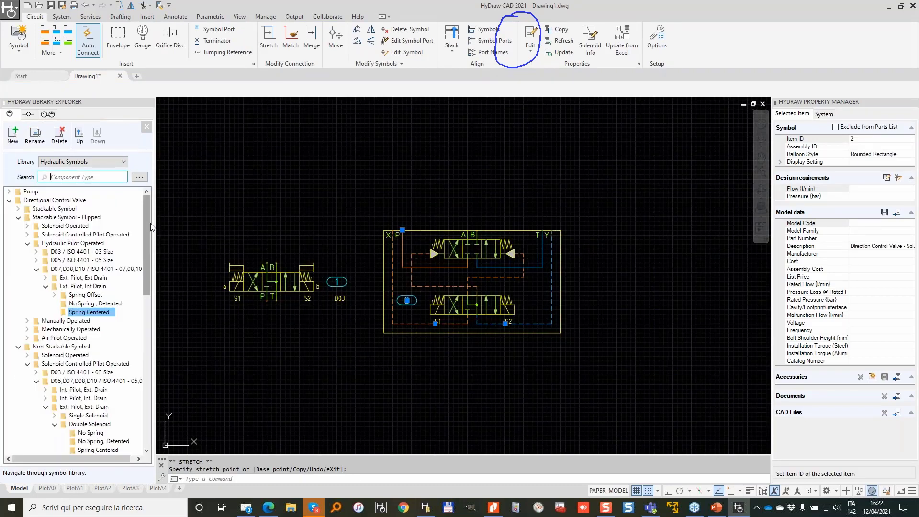
scroll(148, 266, down, 5)
click(34, 450)
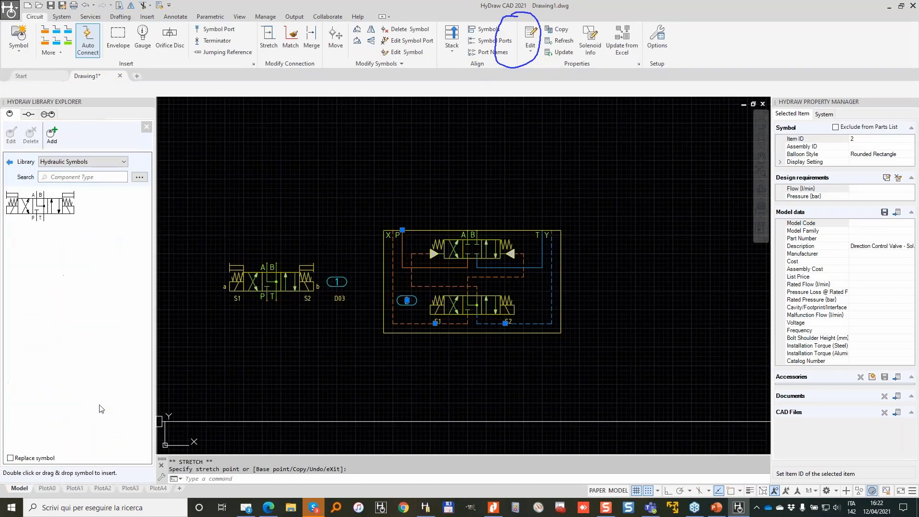
right_click(87, 289)
click(114, 318)
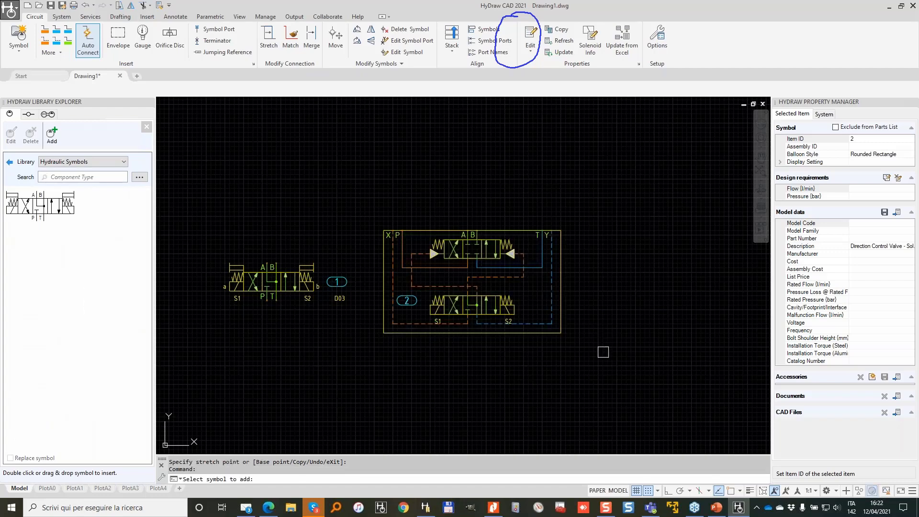
click(603, 352)
click(378, 199)
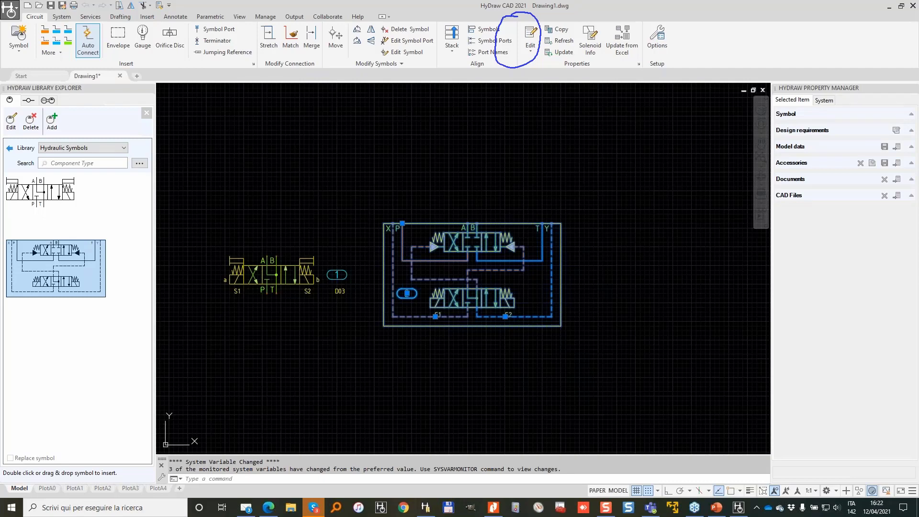
- Start building a new symbol and insert the newly added library valve symbol at the origin as its base
key(Escape)
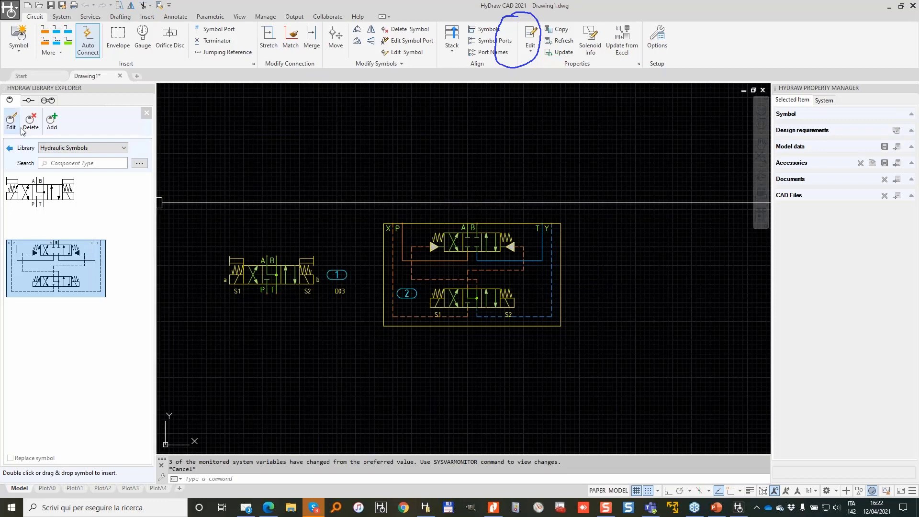
click(17, 37)
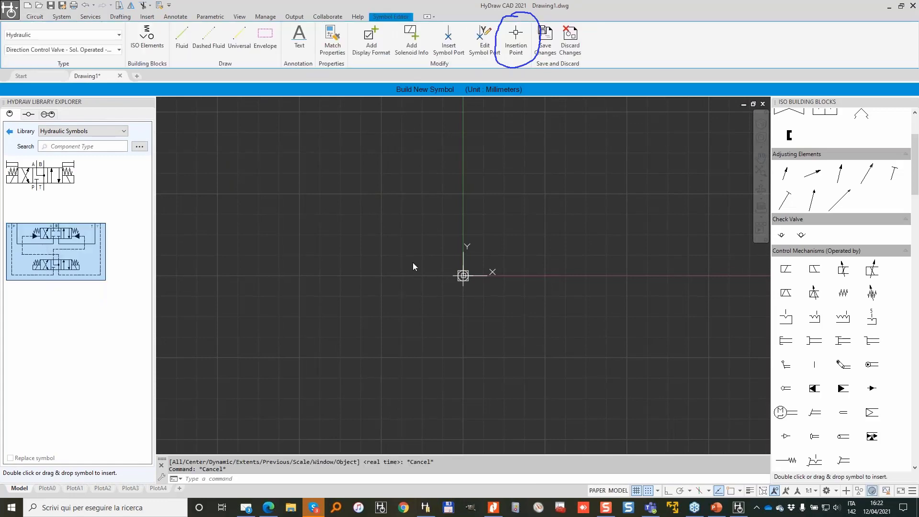
click(462, 276)
scroll(527, 304, down, 2)
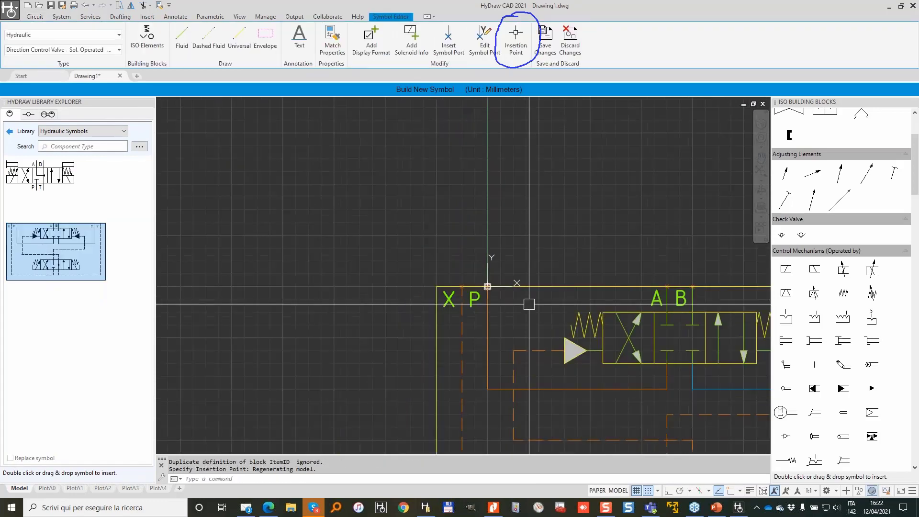
middle_drag(599, 267, 452, 129)
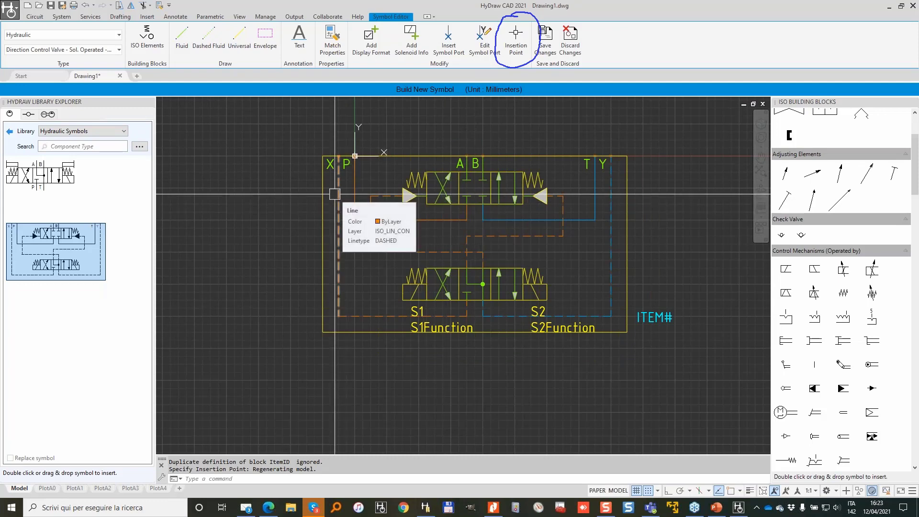
- Insert the T-shaped plug building block at the X port on the envelope's upper edge
scroll(334, 194, up, 4)
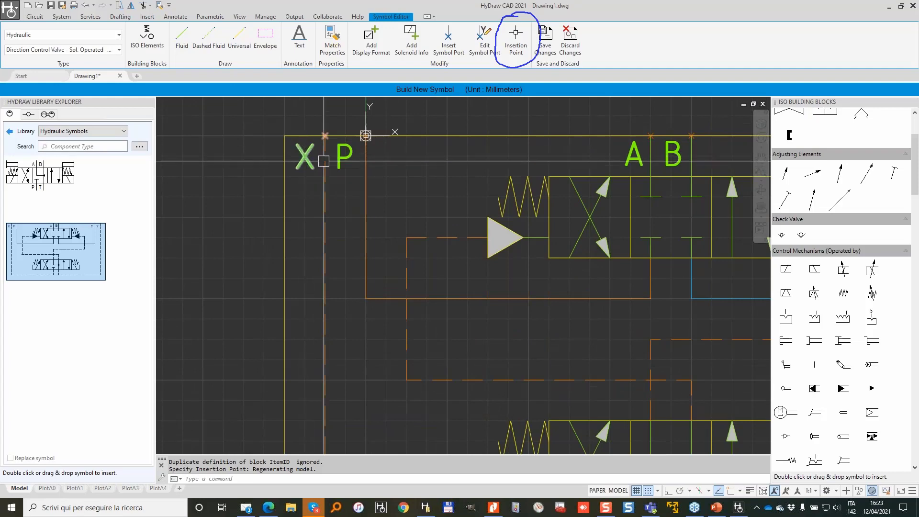
scroll(916, 181, down, 4)
drag(917, 181, 917, 401)
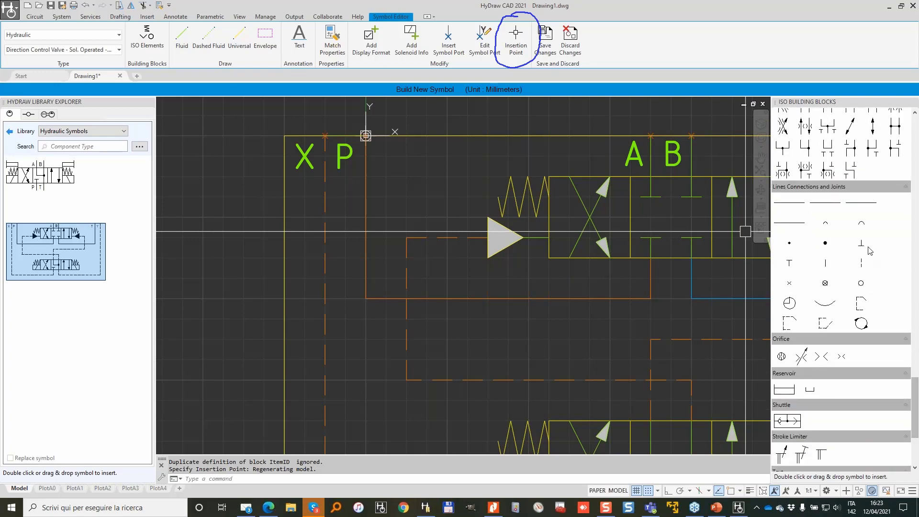
key(Escape)
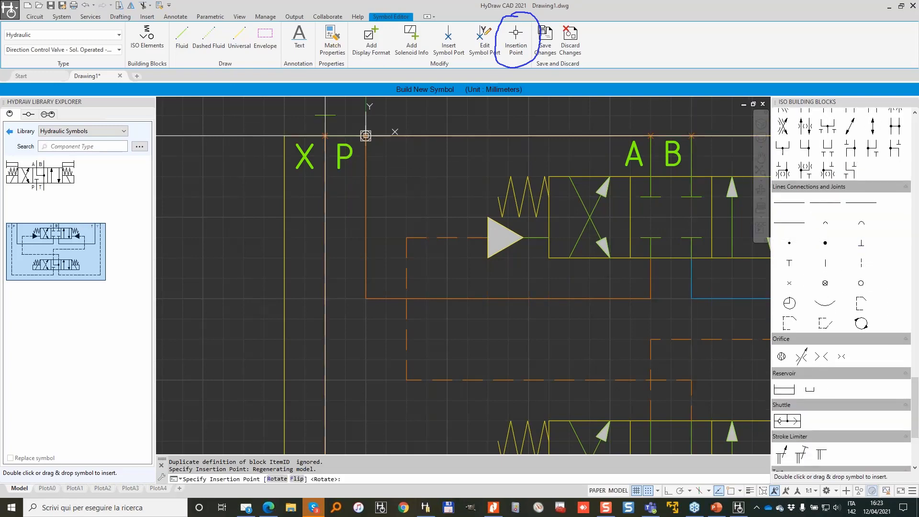
- Rotate the X port plug 180 degrees so that it lies inside the envelope
scroll(325, 136, up, 3)
scroll(335, 144, down, 2)
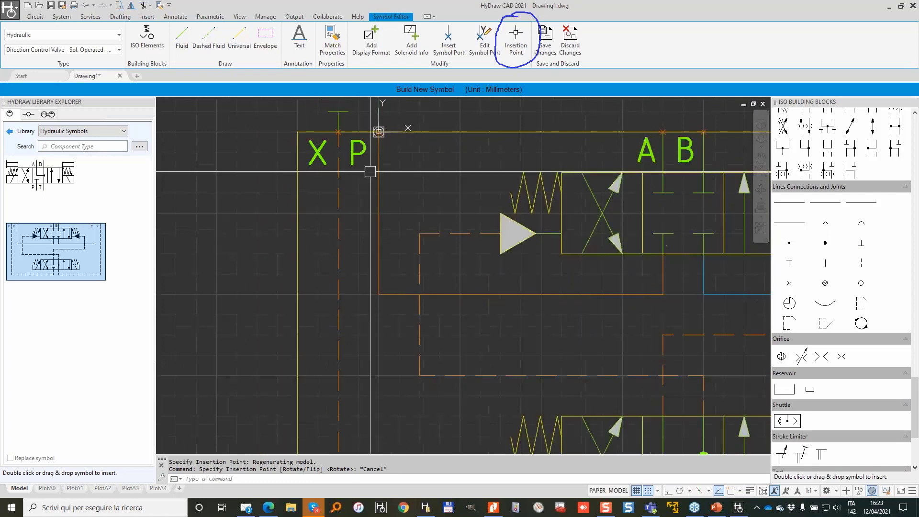
scroll(354, 138, up, 2)
right_click(334, 115)
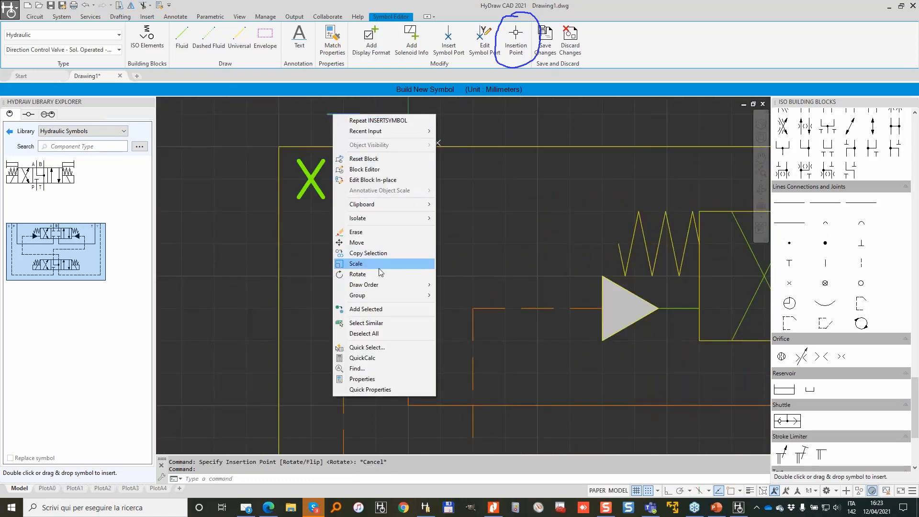
click(364, 274)
click(408, 146)
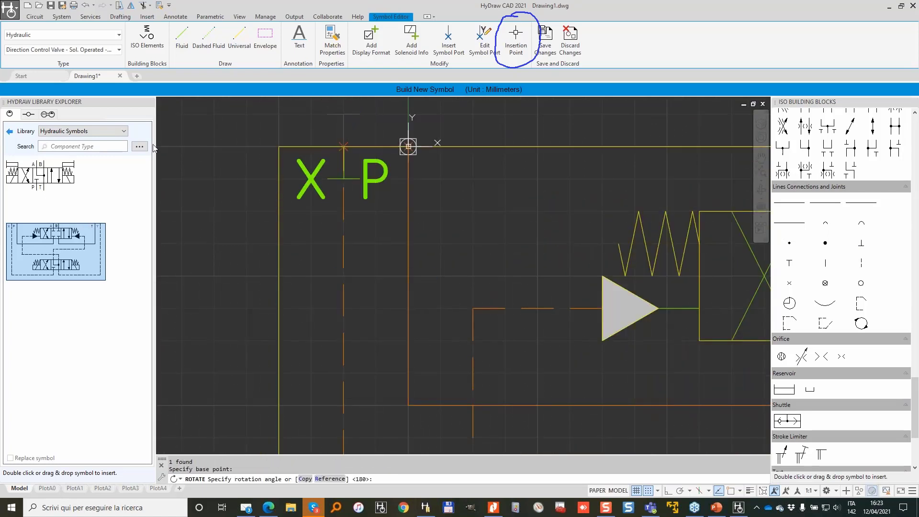
scroll(273, 205, down, 2)
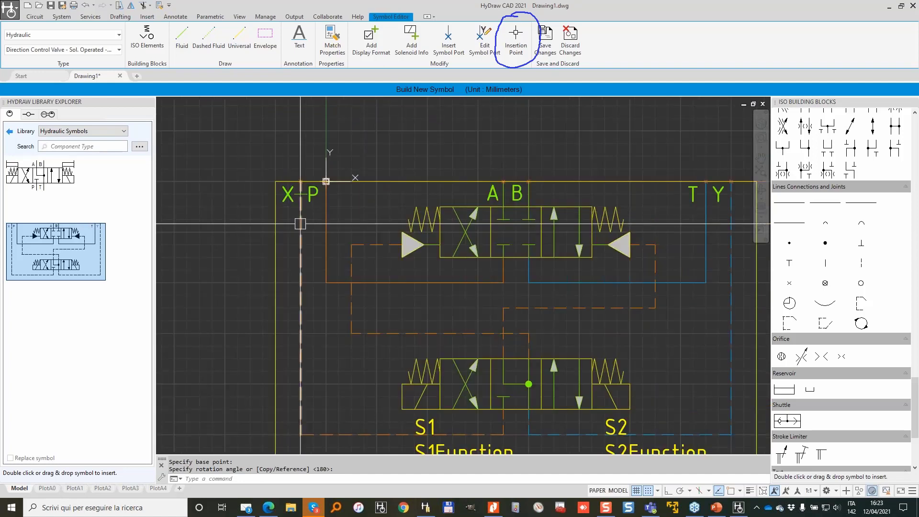
- Shorten the dashed X pilot line by stretching its upper end down to the level of the P line's corner
click(301, 223)
click(300, 181)
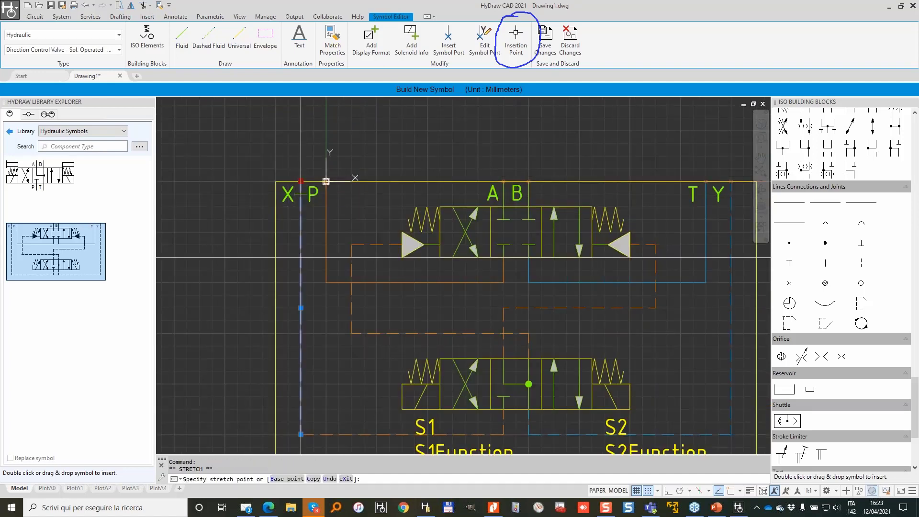
middle_drag(303, 284, 331, 231)
key(Escape)
click(327, 293)
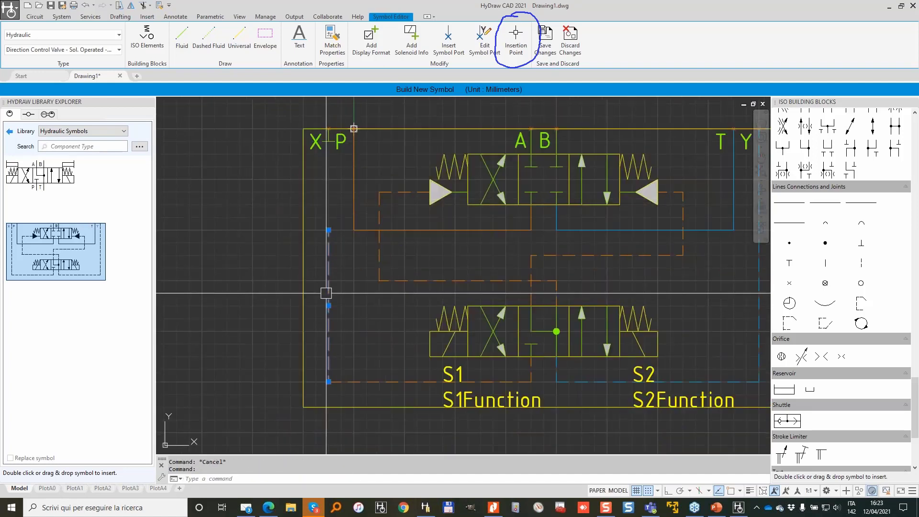
- Move the shortened dashed pilot line below the P line's corner, and shorten the lower horizontal dashed line to meet it
click(328, 305)
click(354, 305)
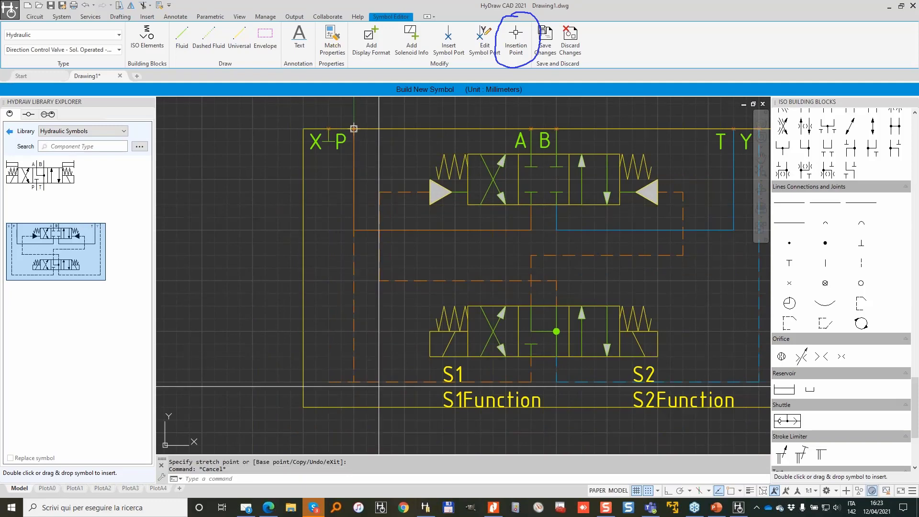
click(335, 382)
click(331, 381)
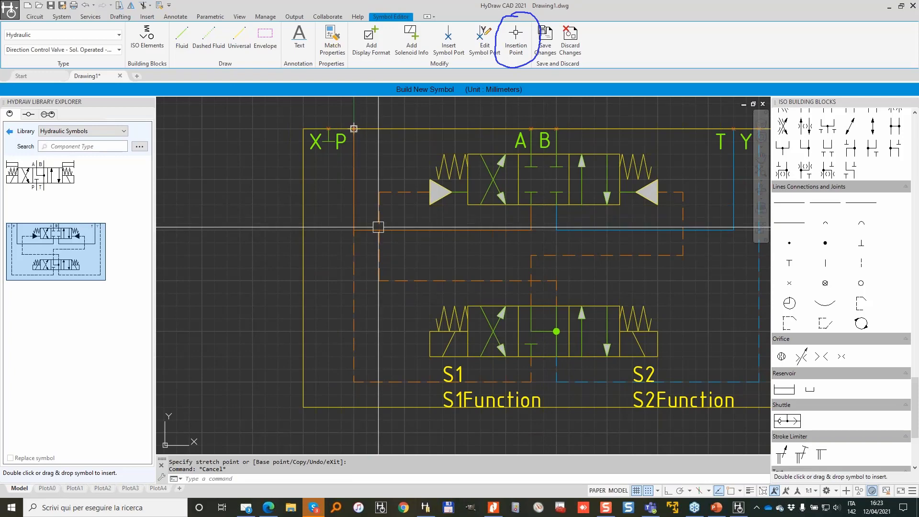
- Insert a large junction dot where the P line's corner meets the dashed pilot line
scroll(375, 227, up, 3)
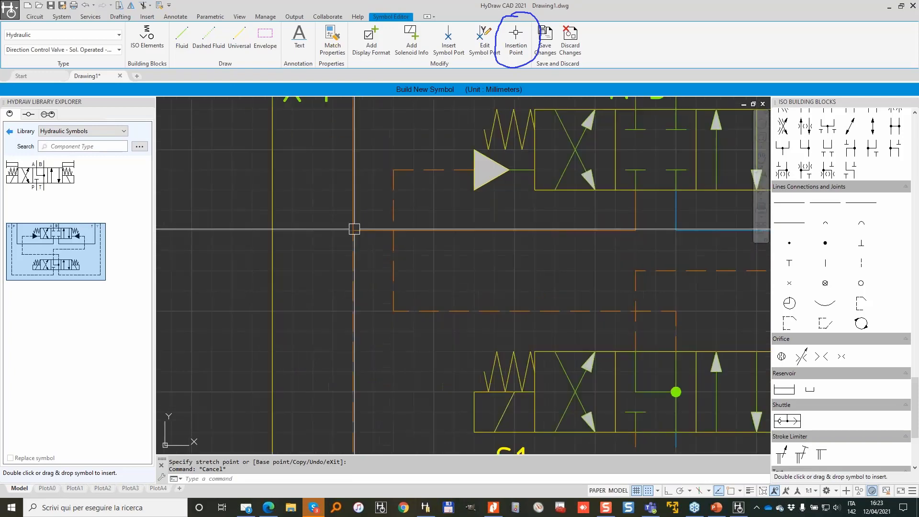
click(825, 243)
click(351, 231)
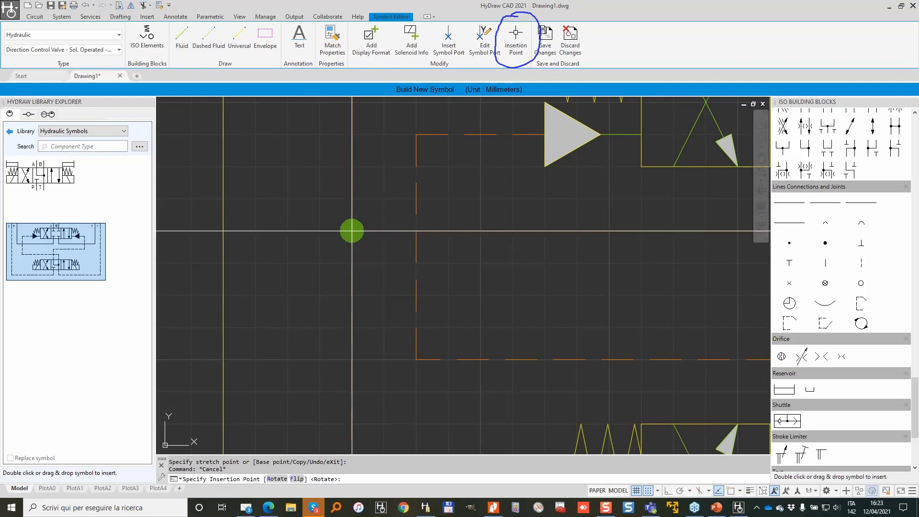
key(Escape)
- Save the symbol with the plugged X port and place it in the drawing above valve 1
scroll(459, 209, down, 4)
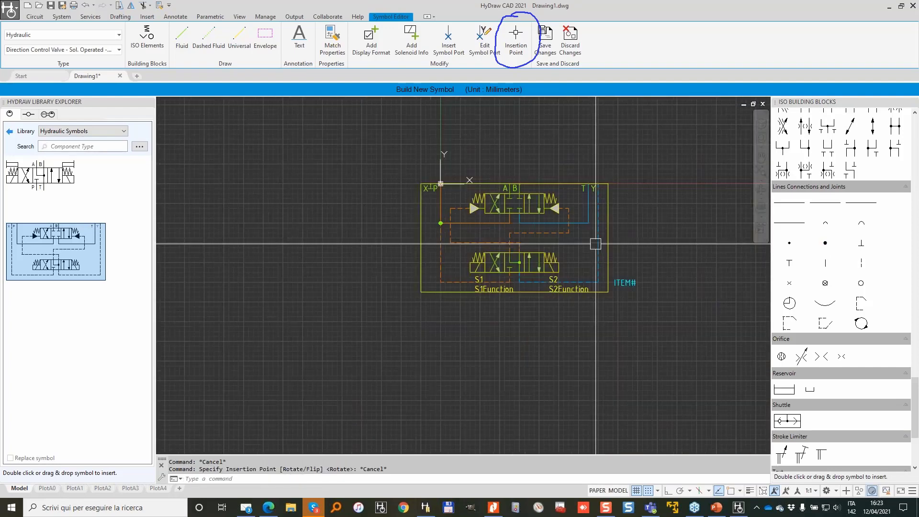
scroll(611, 233, up, 1)
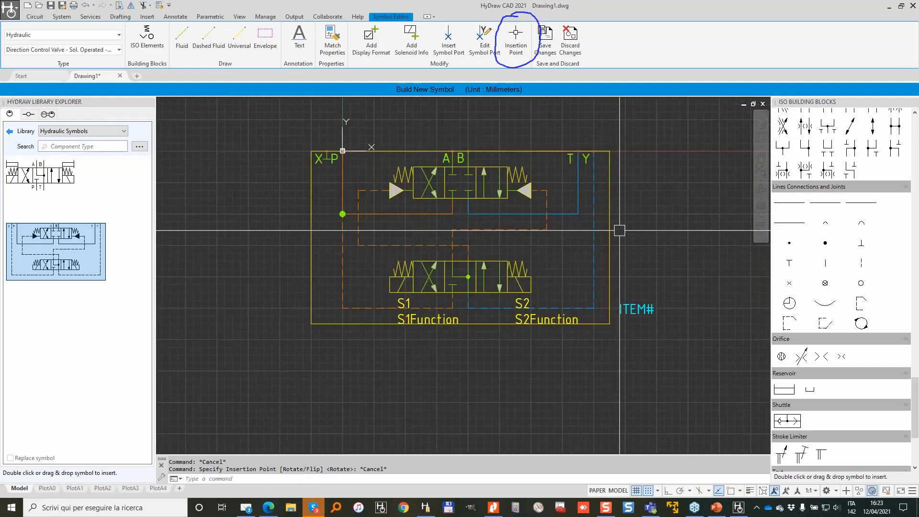
click(545, 42)
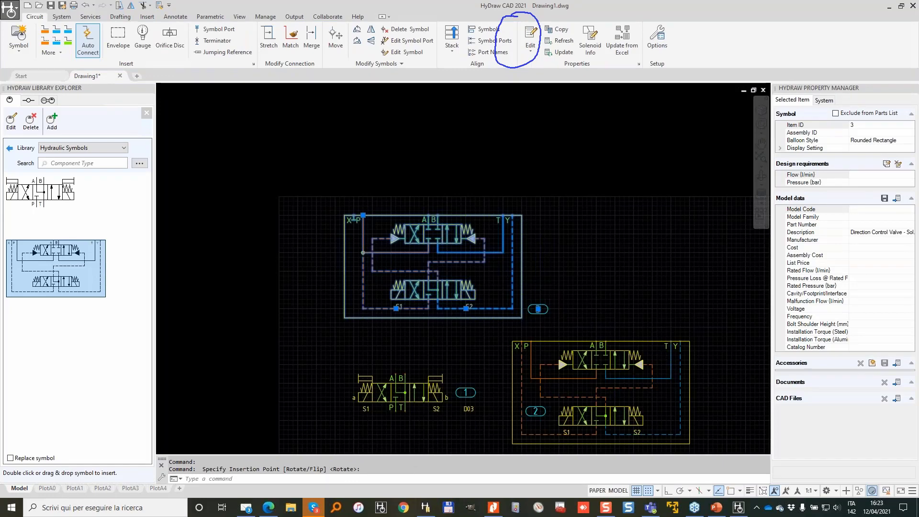
- Add the plugged X port valve symbol from the drawing to the Hydraulic Symbols library
right_click(79, 350)
click(110, 378)
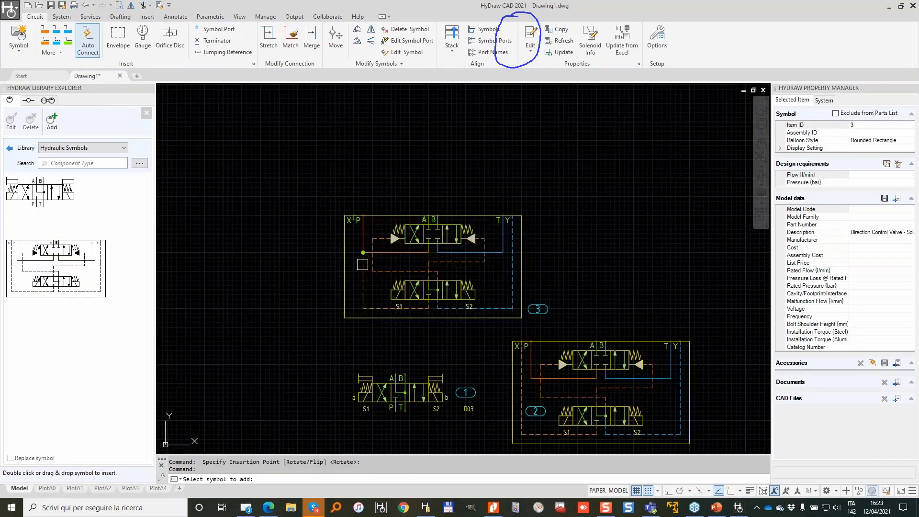
click(363, 263)
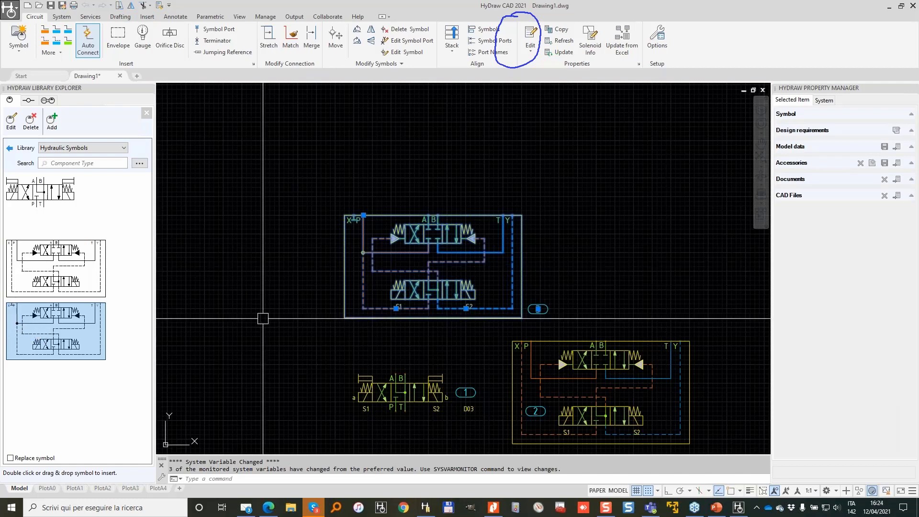
- Start building another new symbol and insert the library valve symbol with the open X port at the origin
click(19, 36)
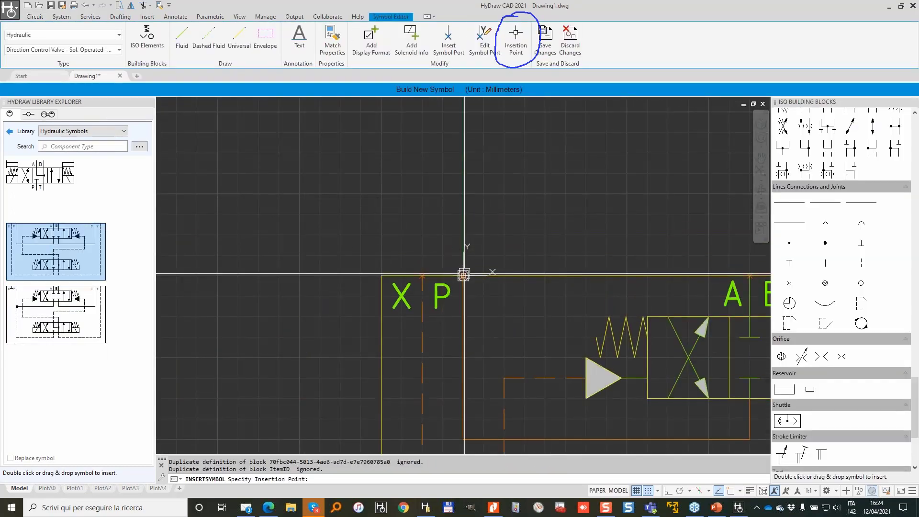
scroll(470, 273, down, 4)
middle_drag(601, 302, 439, 230)
scroll(442, 242, up, 6)
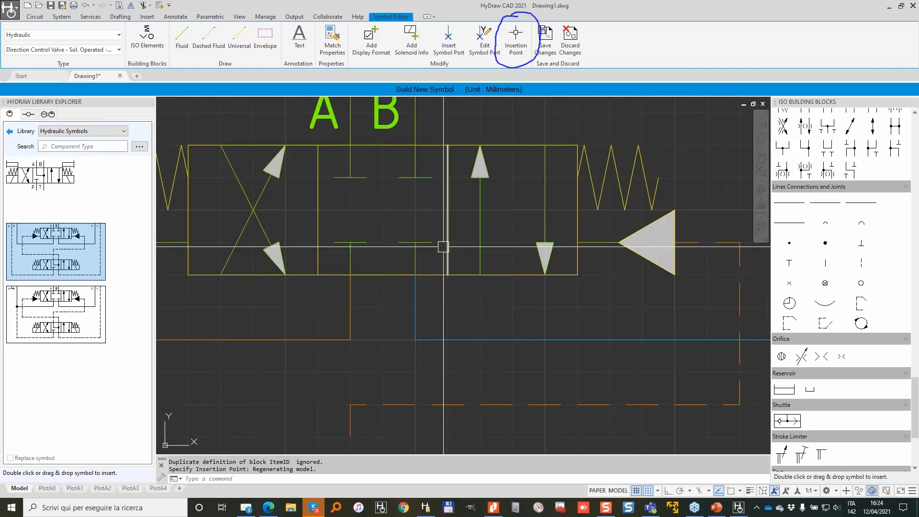
- Replace the upper valve's blocked centre-position flow paths with the building block that connects all four ports
click(435, 260)
click(335, 170)
key(Delete)
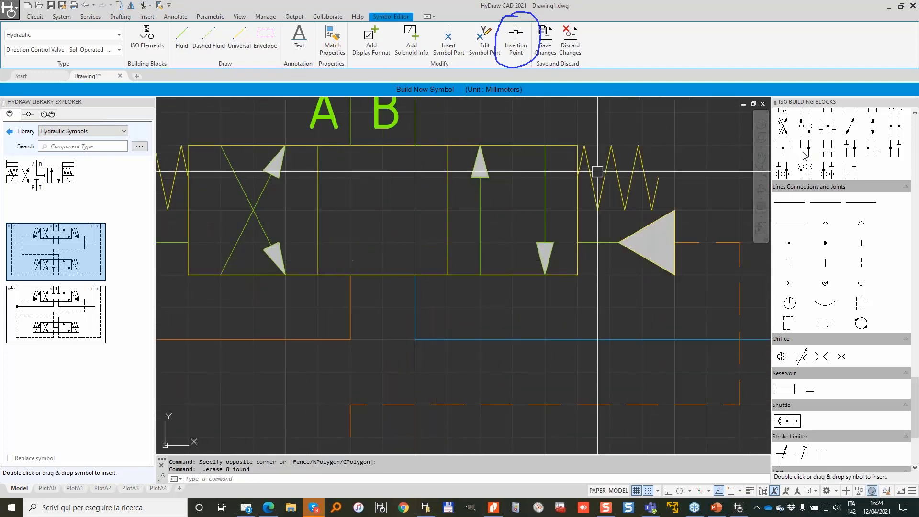
double_click(896, 130)
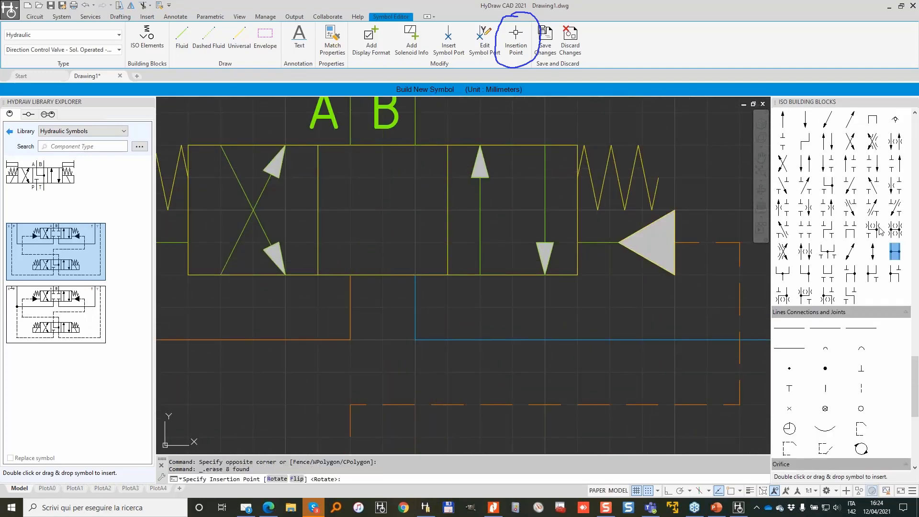
click(317, 275)
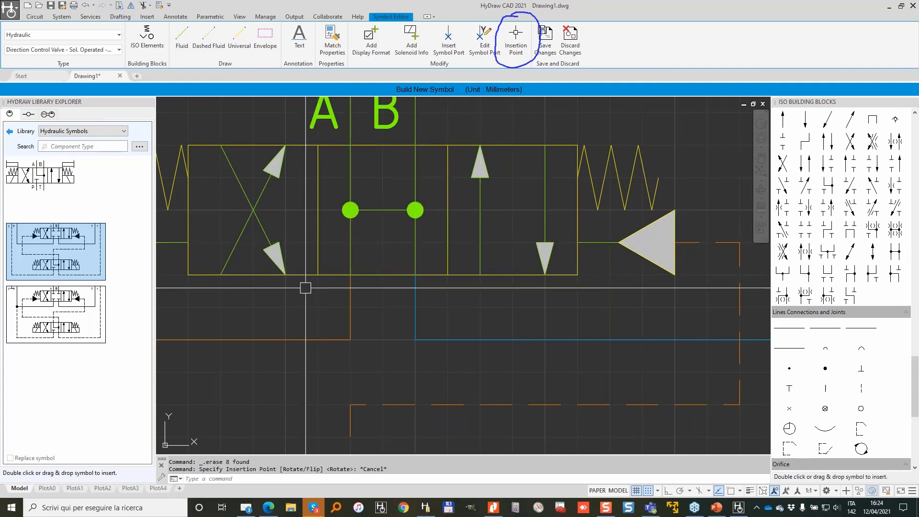
- Save the open-centre valve symbol and place it in the drawing up and to the left of symbol 3
scroll(420, 259, down, 3)
scroll(638, 237, down, 2)
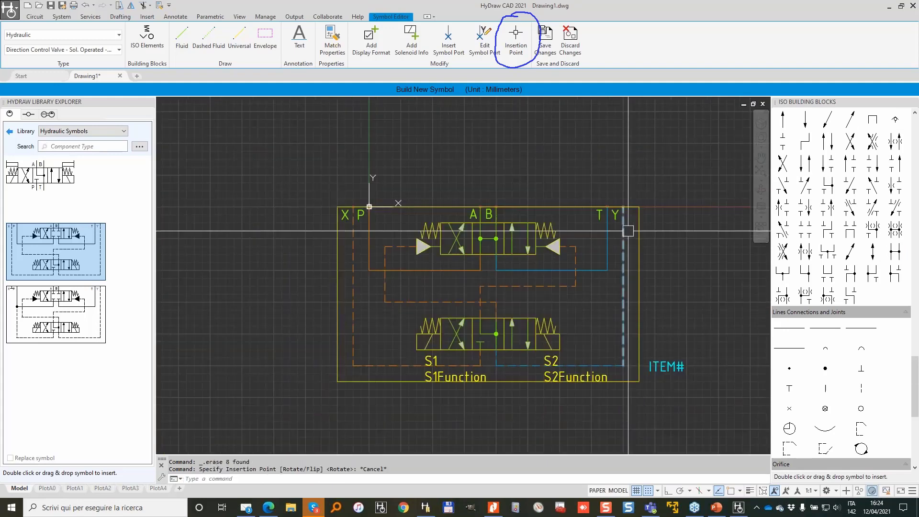
click(549, 44)
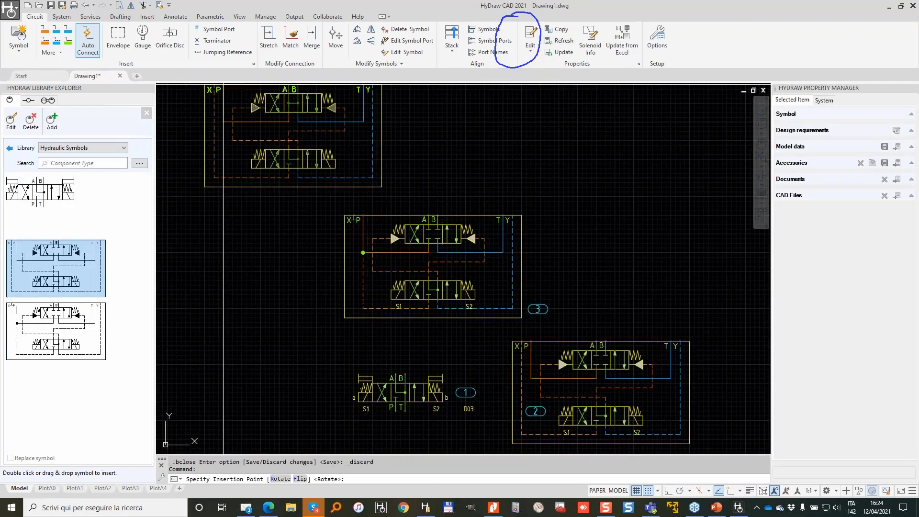
click(223, 85)
- Add valve symbol 4 from the drawing to the Hydraulic Symbols library
middle_drag(267, 187, 351, 305)
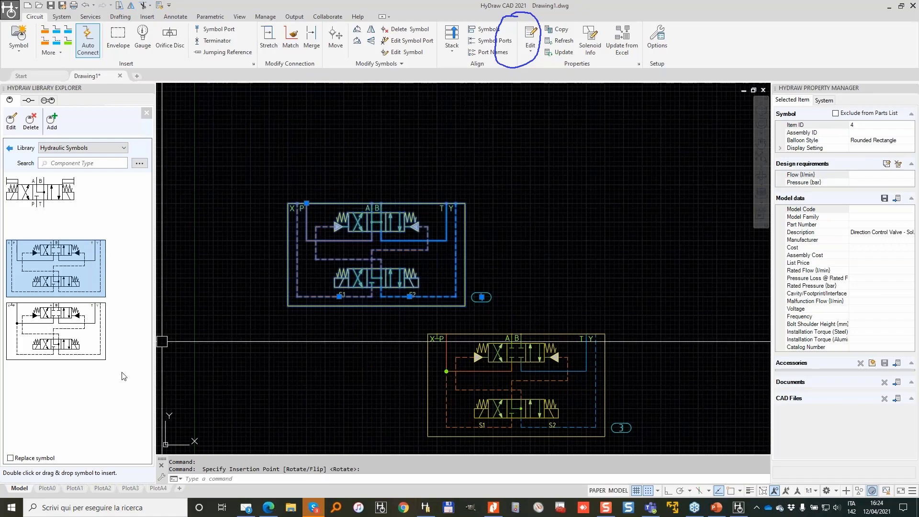
click(52, 121)
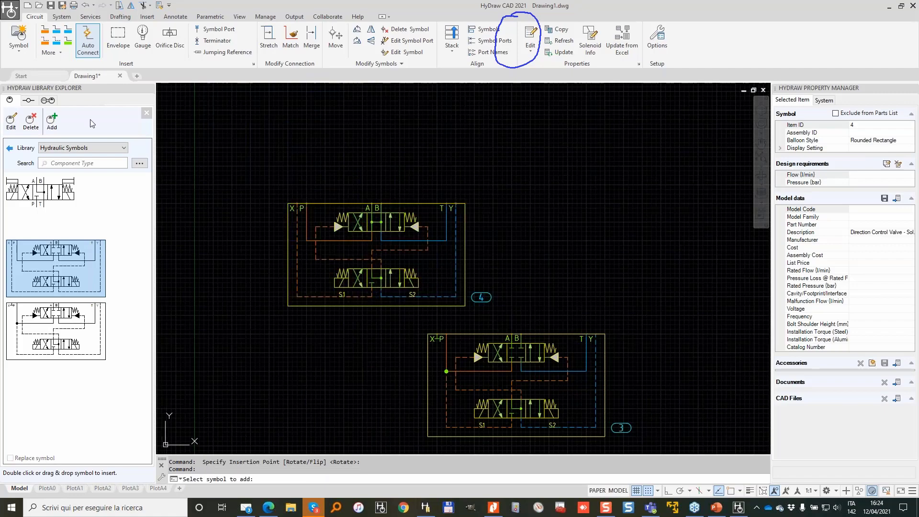
click(388, 233)
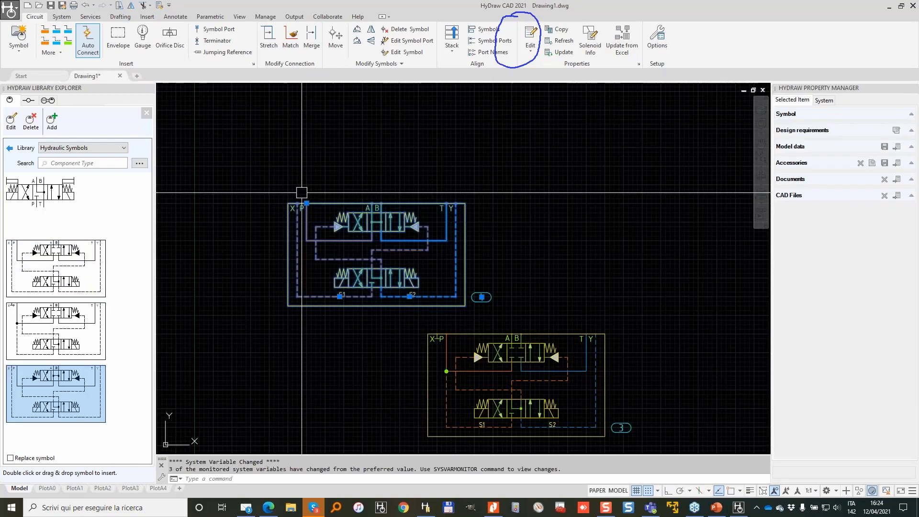
scroll(367, 278, down, 5)
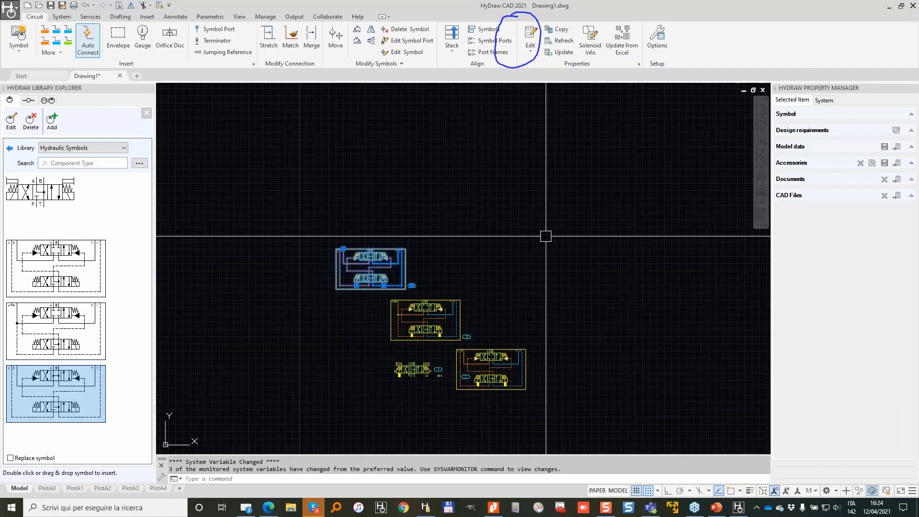
scroll(359, 248, up, 3)
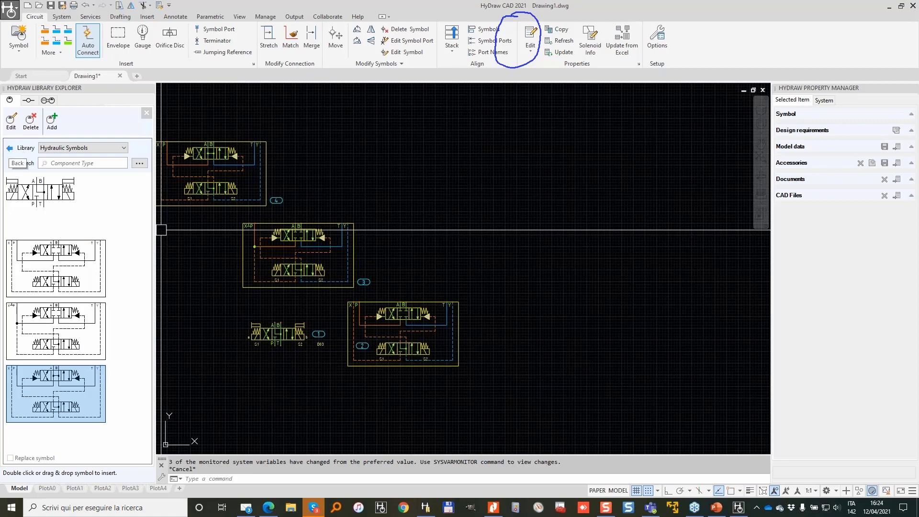
middle_drag(188, 189, 369, 206)
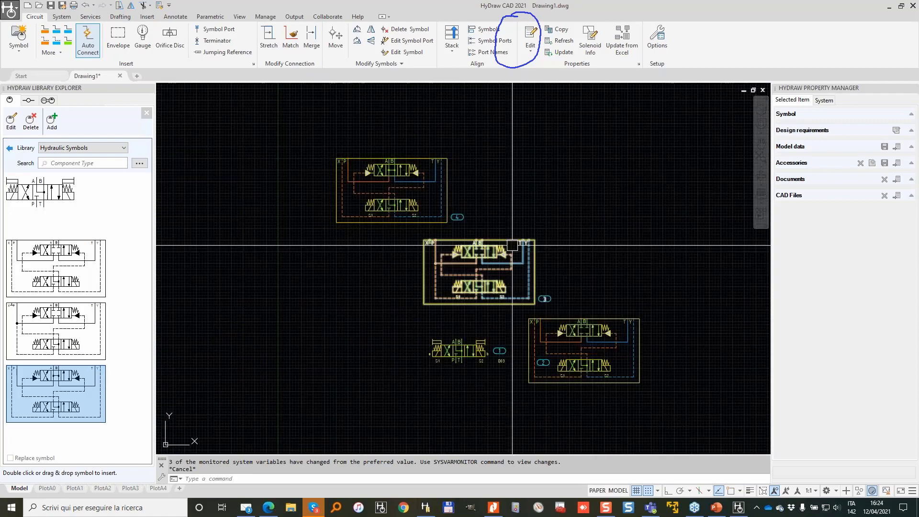
scroll(356, 200, up, 2)
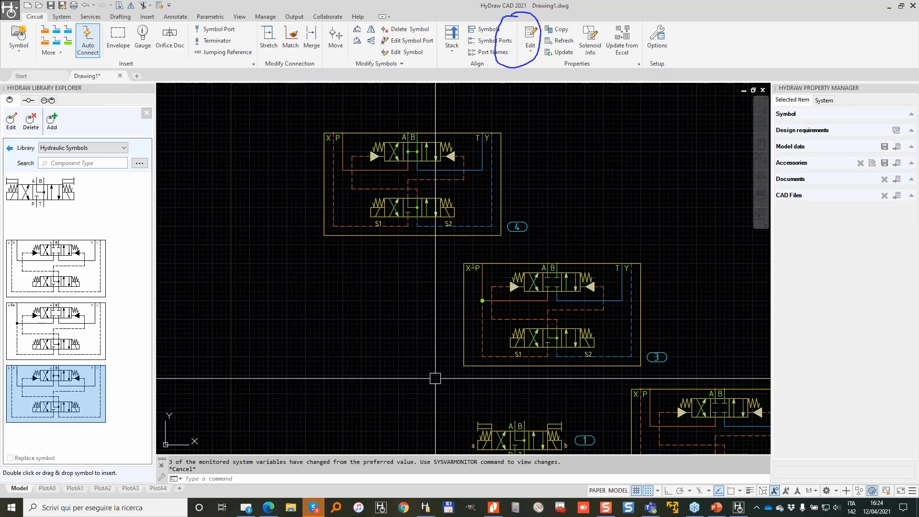
scroll(446, 343, down, 2)
middle_drag(614, 275, 372, 185)
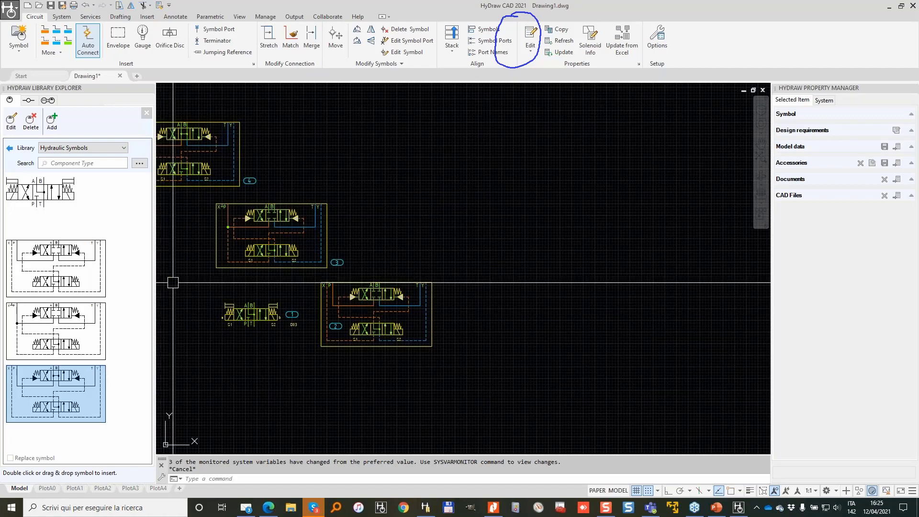
- Rotate valve symbol 2 to the right by 90 degrees
click(388, 319)
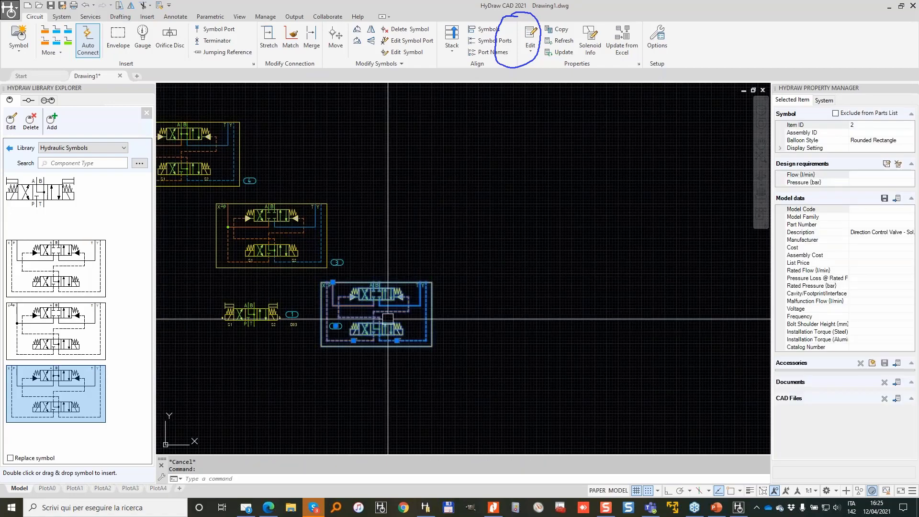
right_click(387, 319)
click(422, 356)
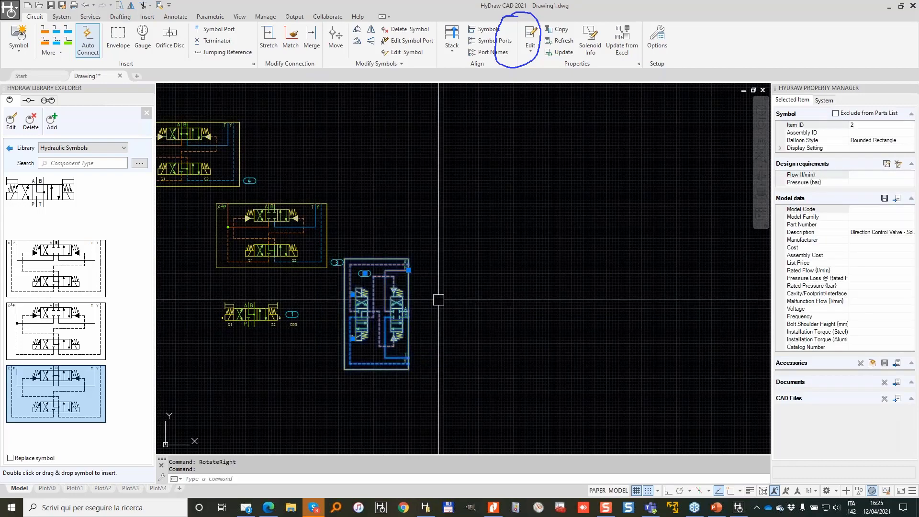
- Draw a tall rectangular manifold envelope in the empty area to the right of the rotated valve symbol 2
click(127, 40)
click(532, 96)
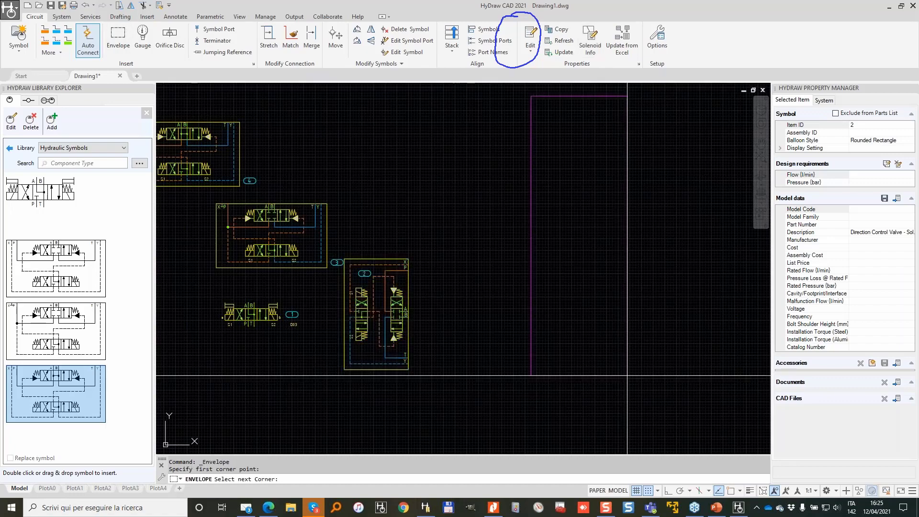
click(671, 424)
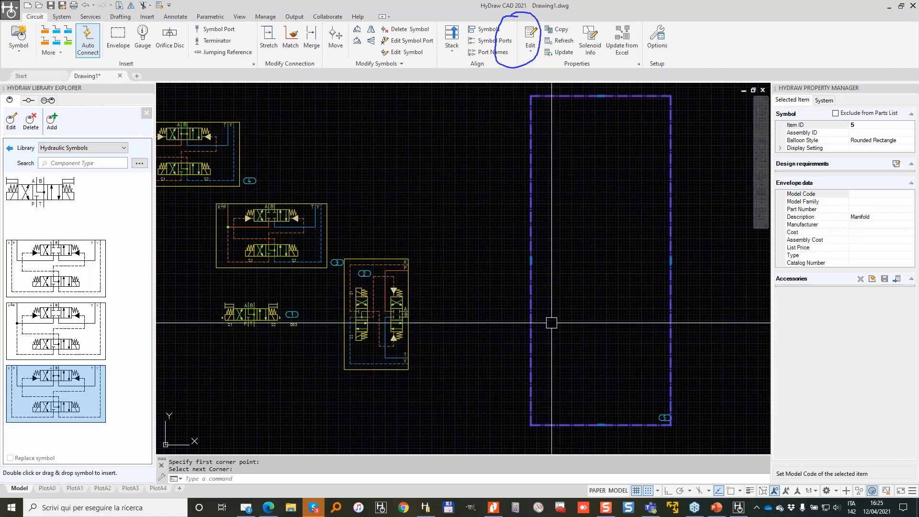
scroll(375, 311, up, 4)
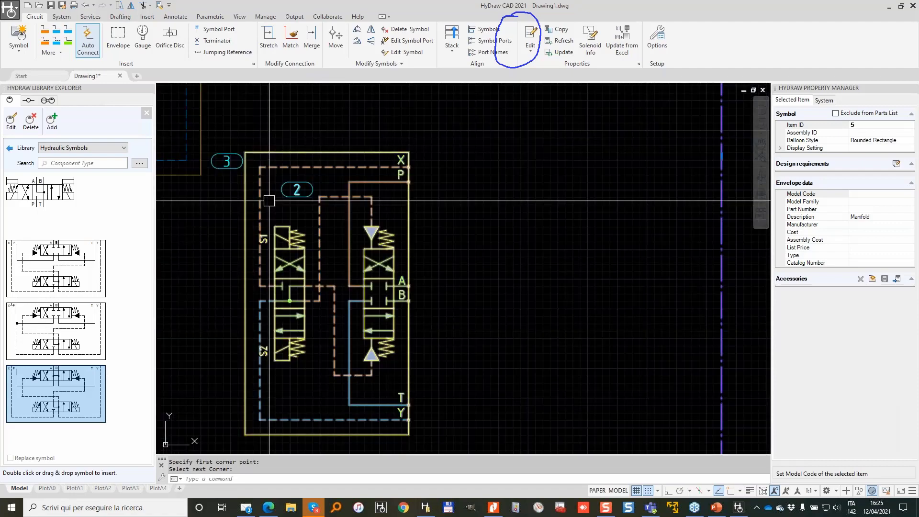
scroll(307, 287, up, 2)
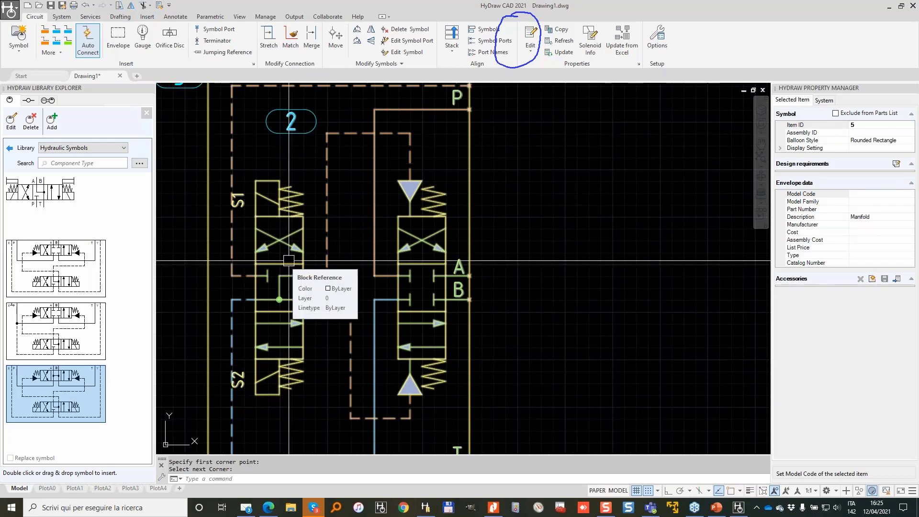
scroll(339, 248, down, 3)
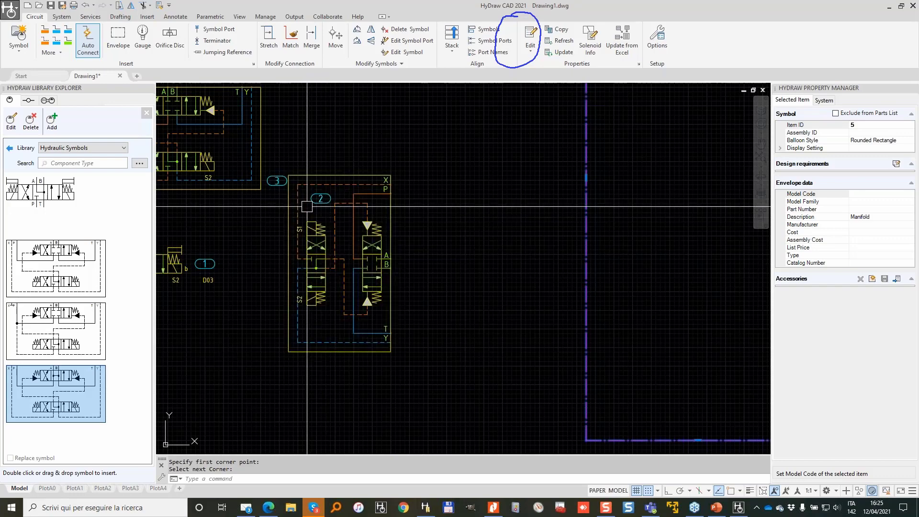
scroll(307, 206, down, 4)
middle_drag(329, 241, 388, 241)
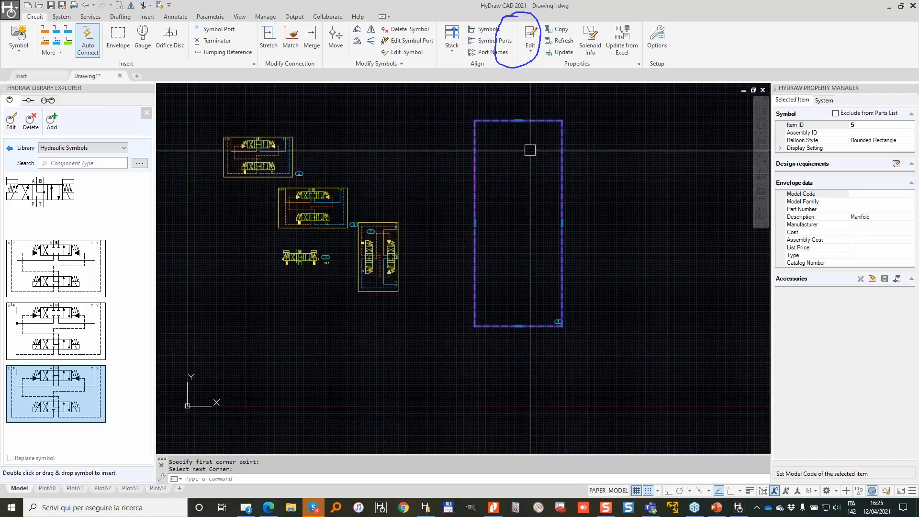
- Copy valve symbol 1 from the drawing and paste it into a new symbol build, up and to the left of the origin
scroll(264, 291, up, 4)
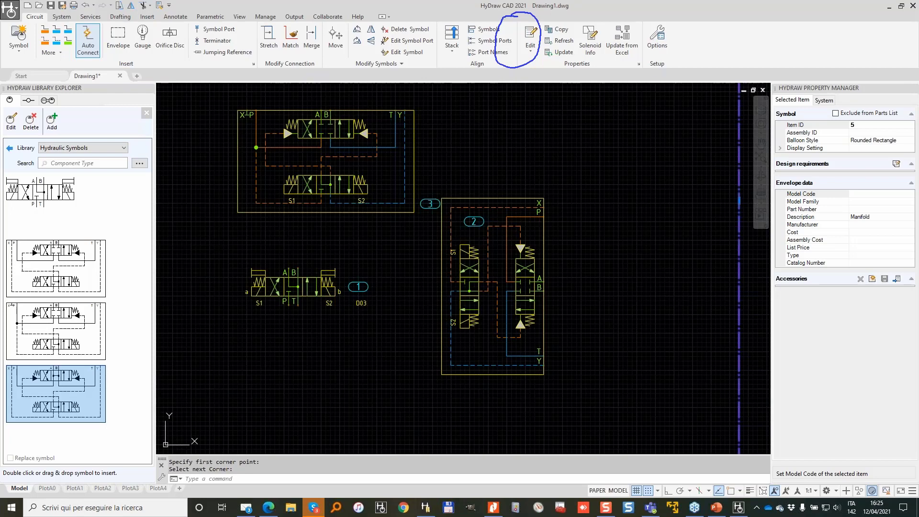
click(286, 285)
right_click(286, 285)
mouse_move(349, 250)
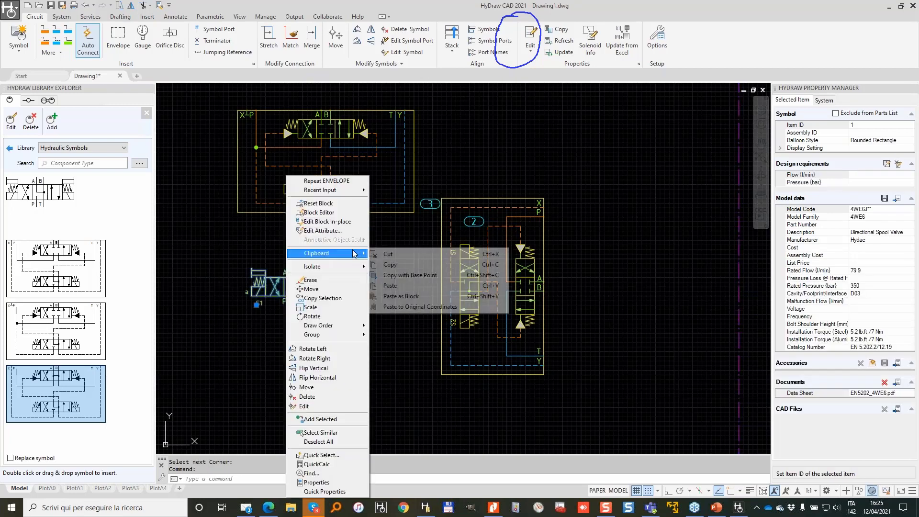
click(440, 266)
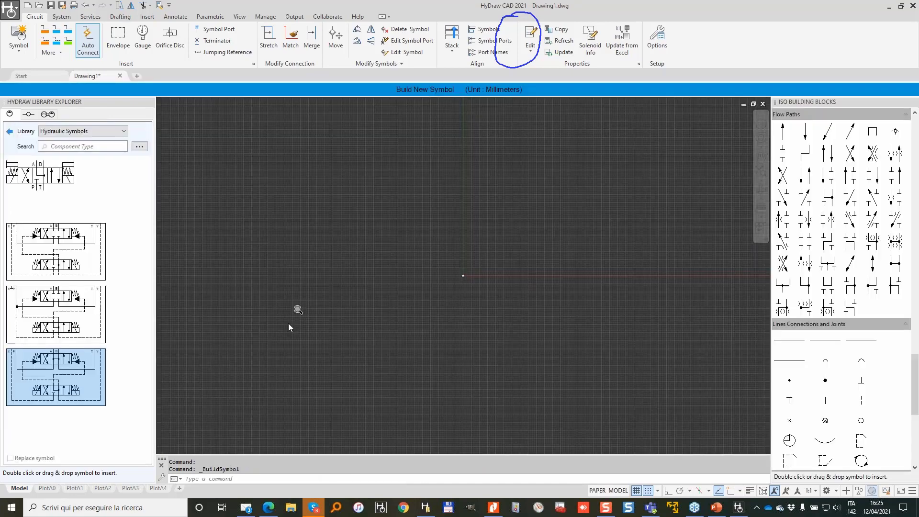
key(ctrl+v)
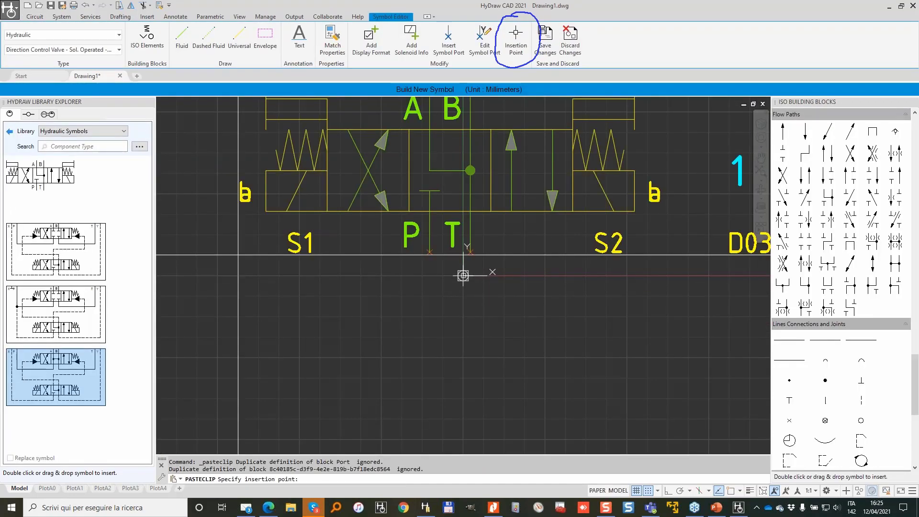
scroll(238, 254, down, 4)
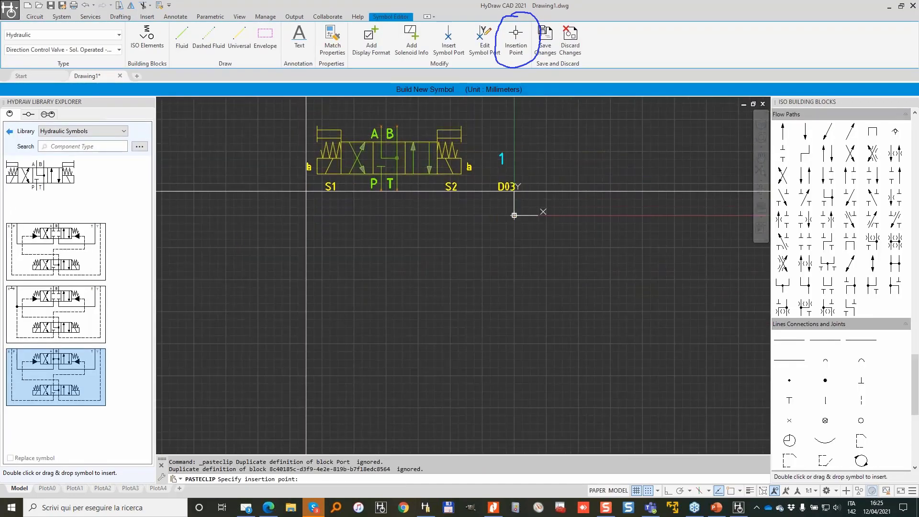
click(314, 191)
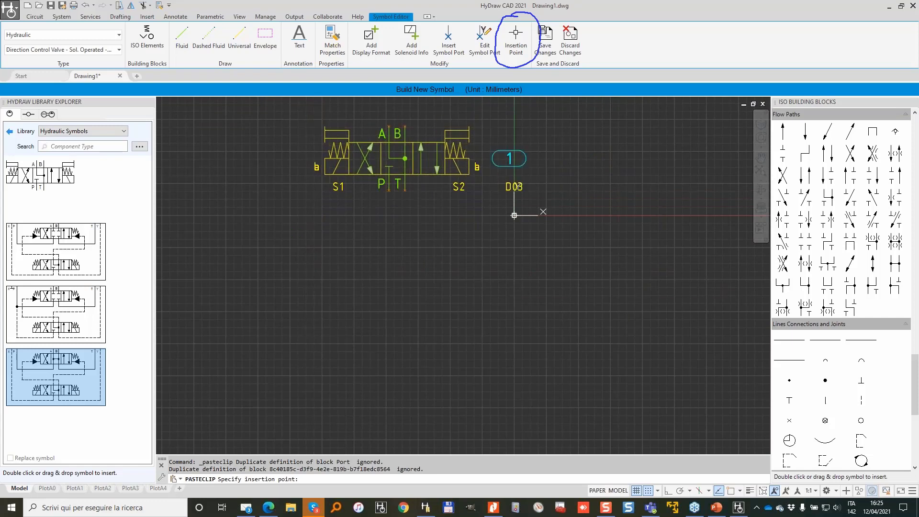
- Explode the pasted valve symbol into its individual lines, ports and attributes
click(439, 167)
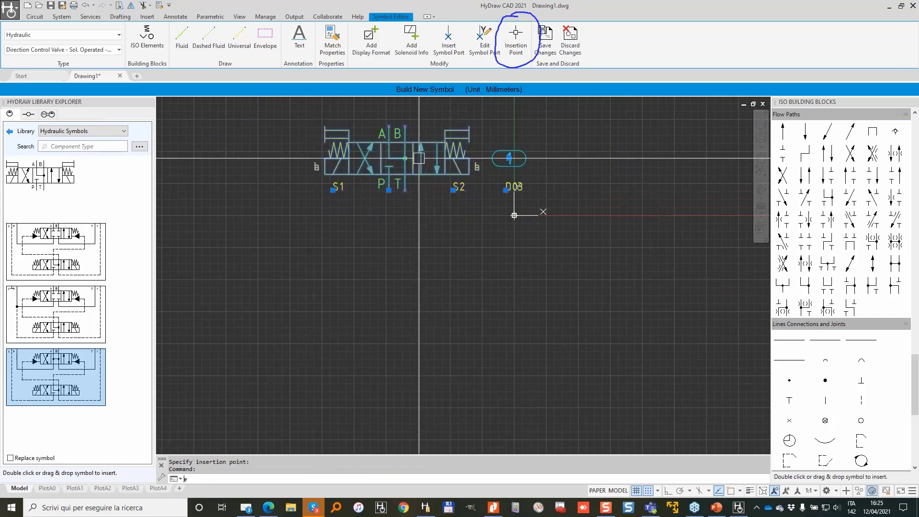
text(EXPLODE)
key(Return)
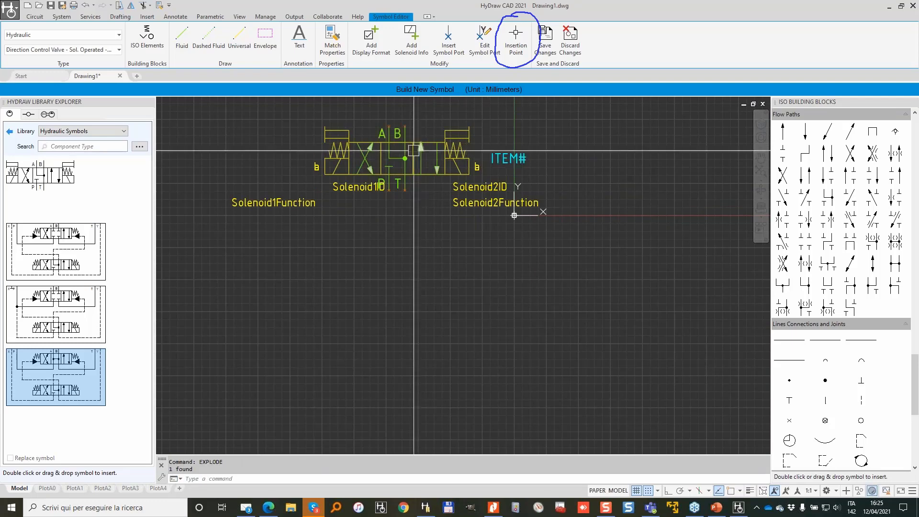
scroll(332, 160, up, 4)
scroll(297, 196, down, 4)
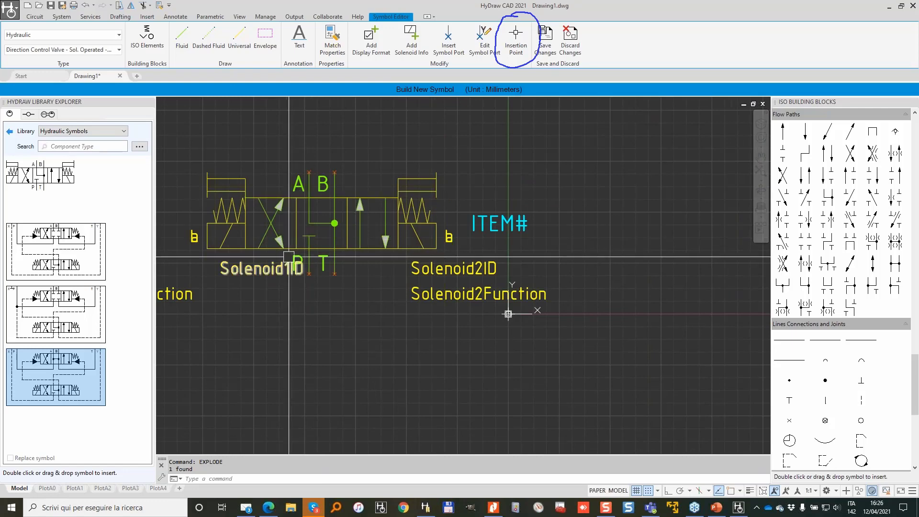
click(309, 268)
click(300, 255)
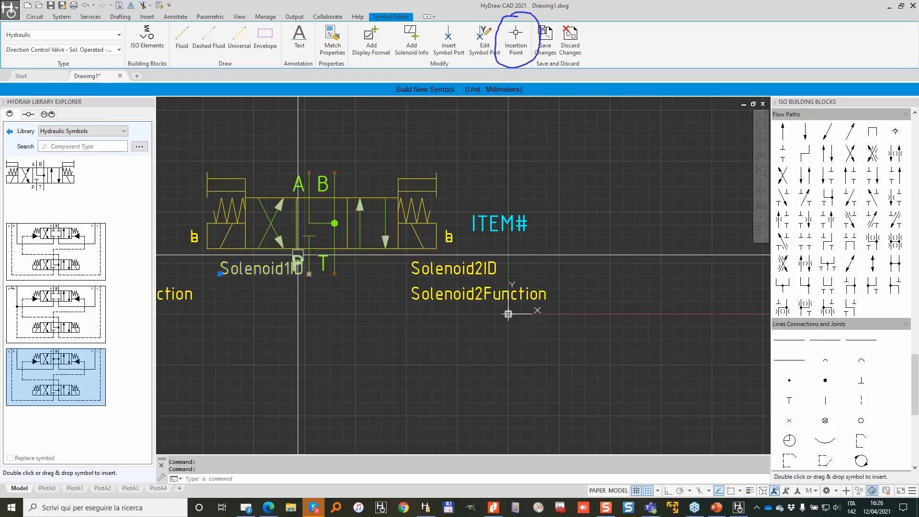
scroll(299, 255, up, 2)
shift+click(307, 262)
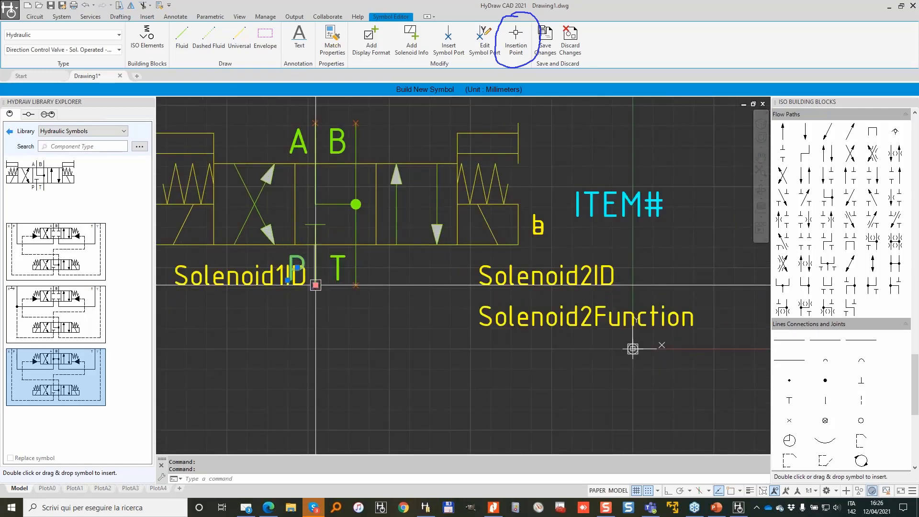
scroll(316, 261, down, 2)
key(Escape)
- Move the whole exploded valve by its P port, using object snap for the base point and grid snap for the destination
middle_drag(175, 139, 336, 124)
scroll(330, 122, up, 2)
scroll(276, 145, down, 4)
click(226, 110)
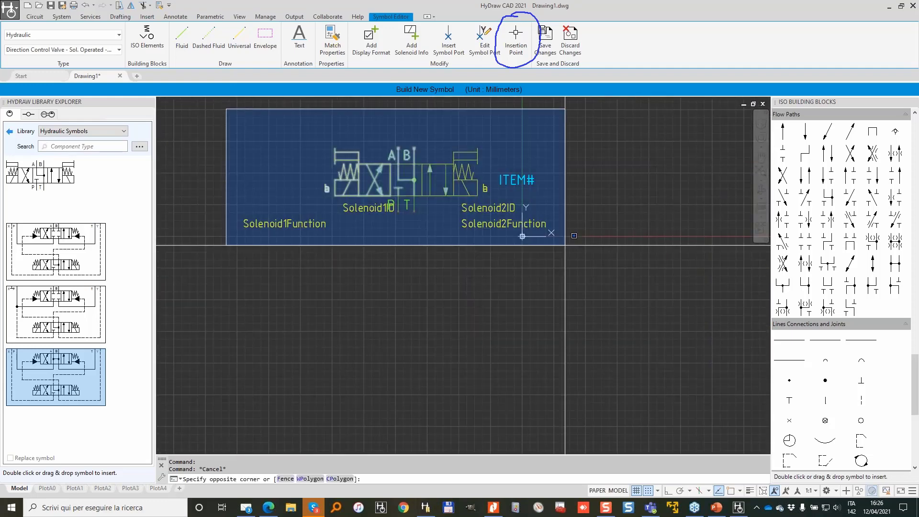
click(604, 234)
scroll(411, 182, up, 4)
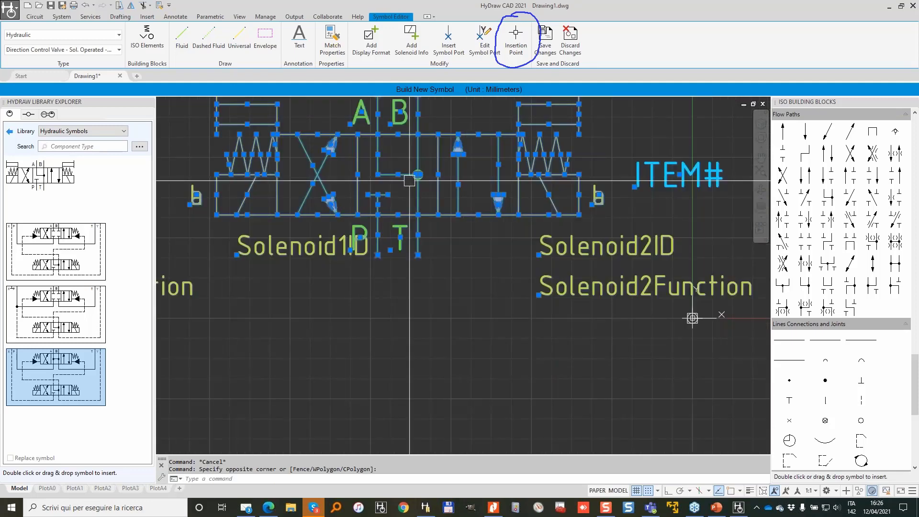
right_click(411, 182)
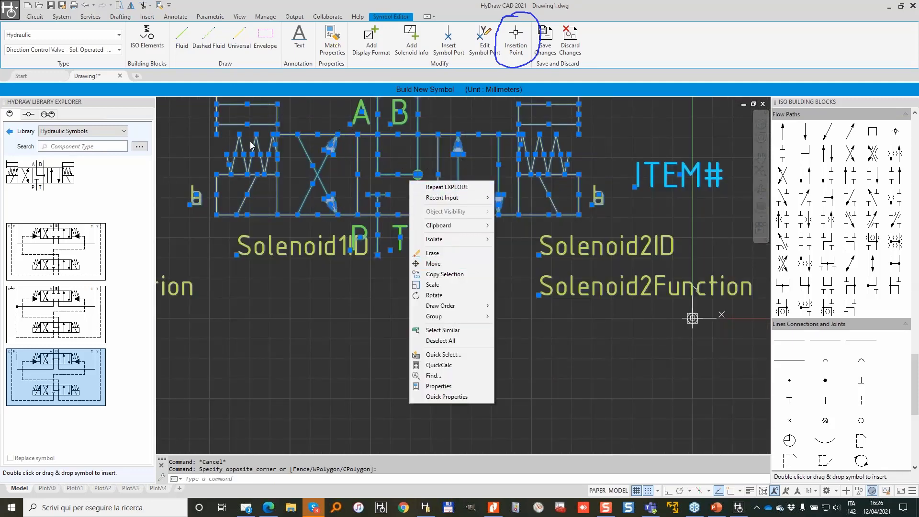
click(442, 264)
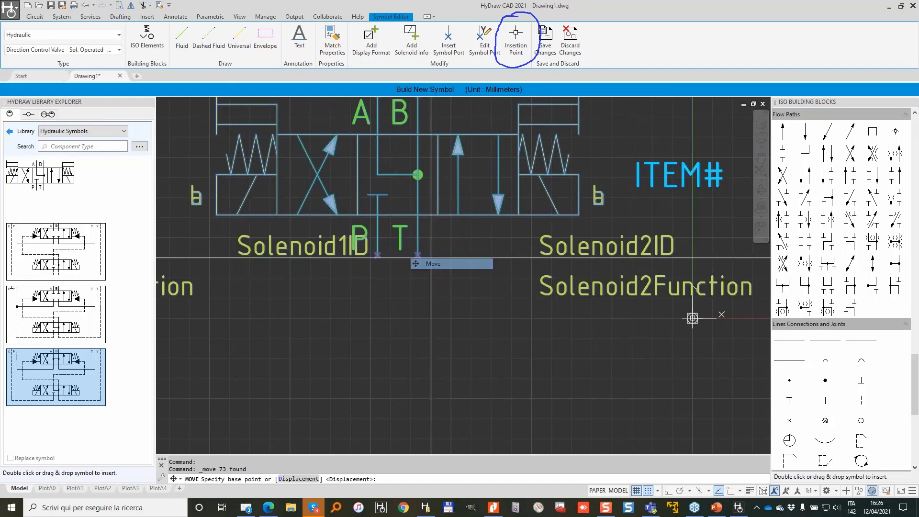
scroll(375, 239, up, 3)
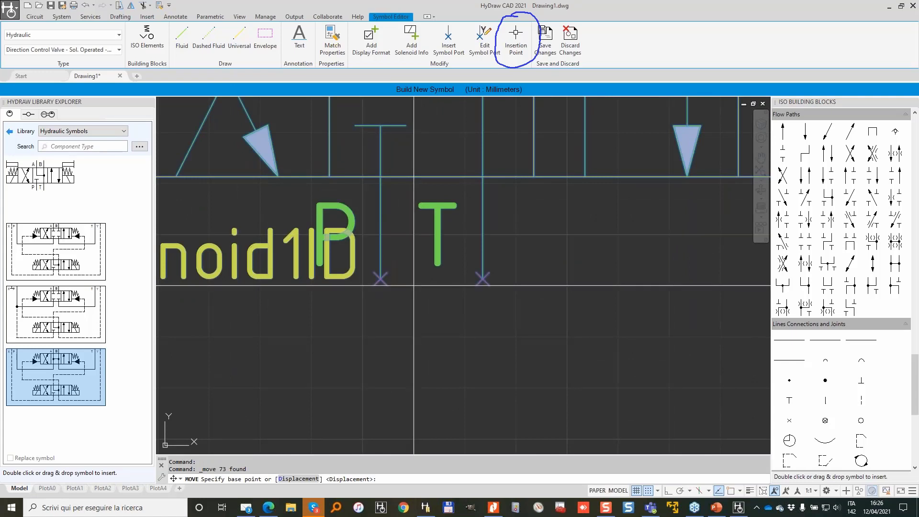
key(F9)
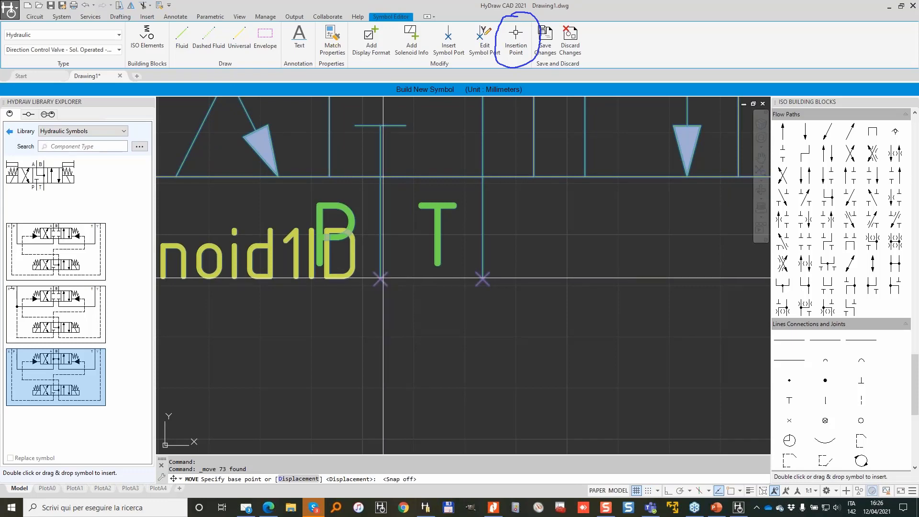
key(F3)
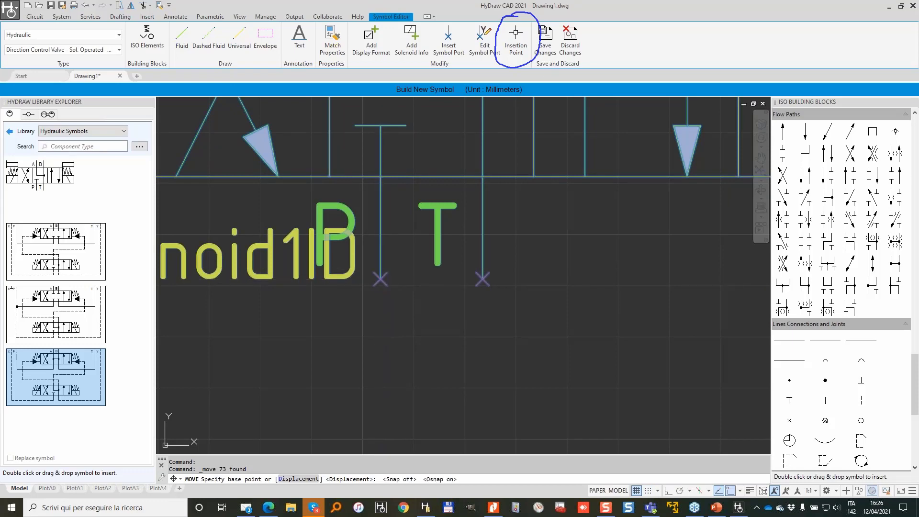
click(381, 278)
scroll(390, 269, down, 3)
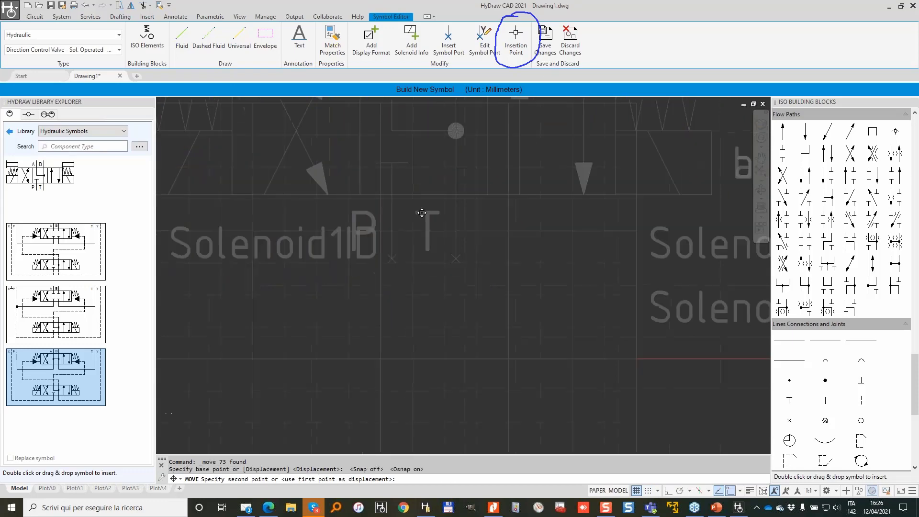
key(F9)
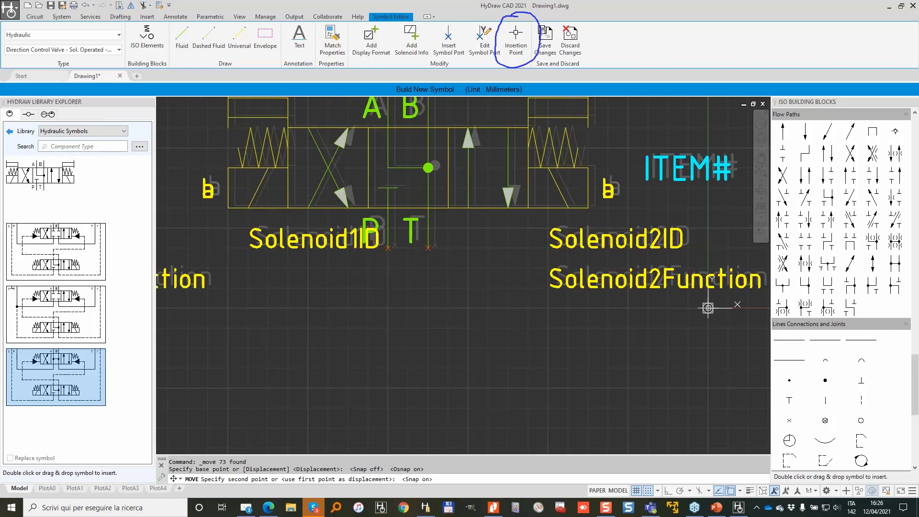
scroll(445, 254, down, 3)
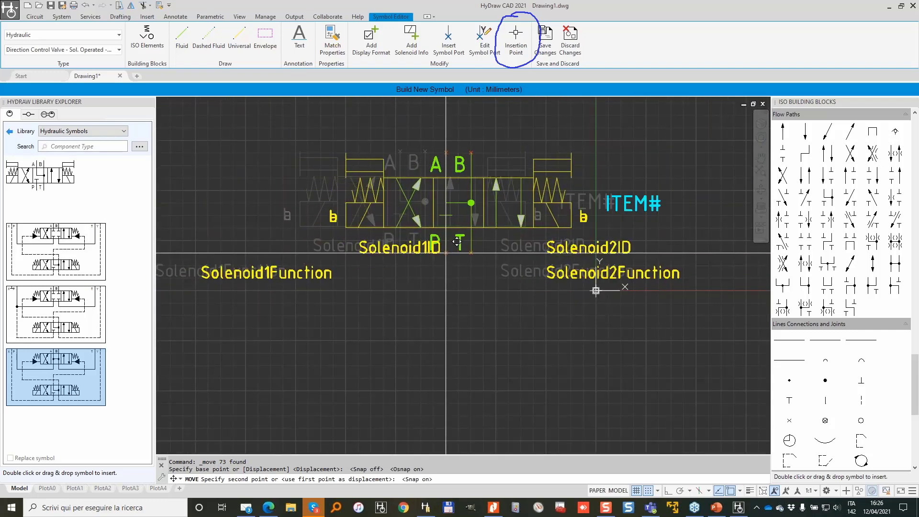
click(444, 241)
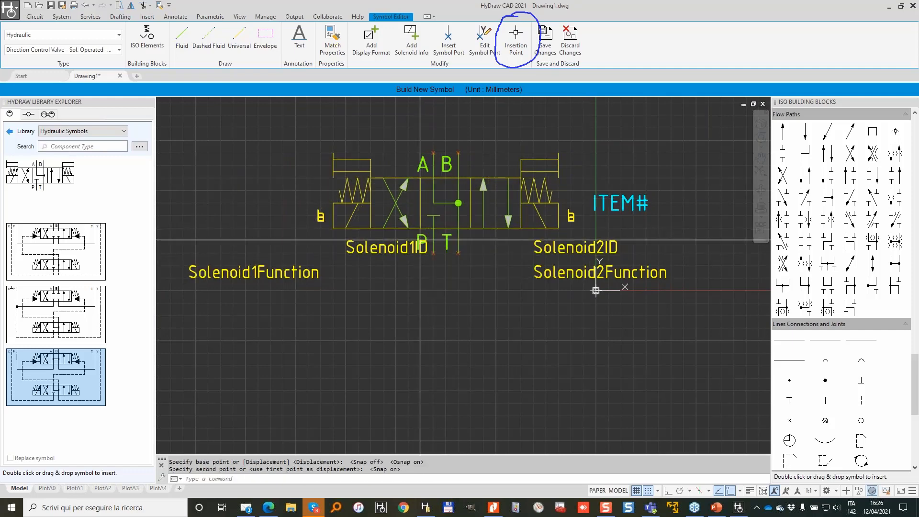
- Move the valve's P port to the origin and its T port directly above it
scroll(422, 234, up, 3)
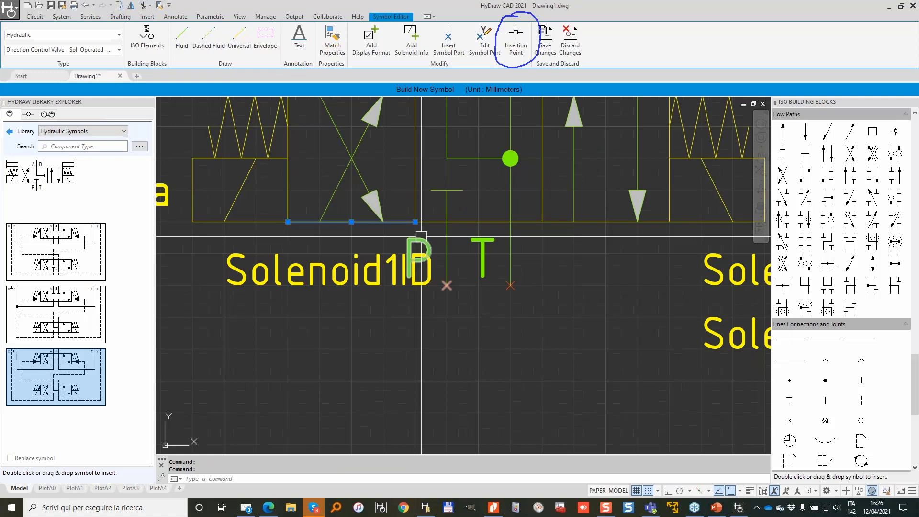
click(446, 285)
middle_drag(641, 314, 632, 312)
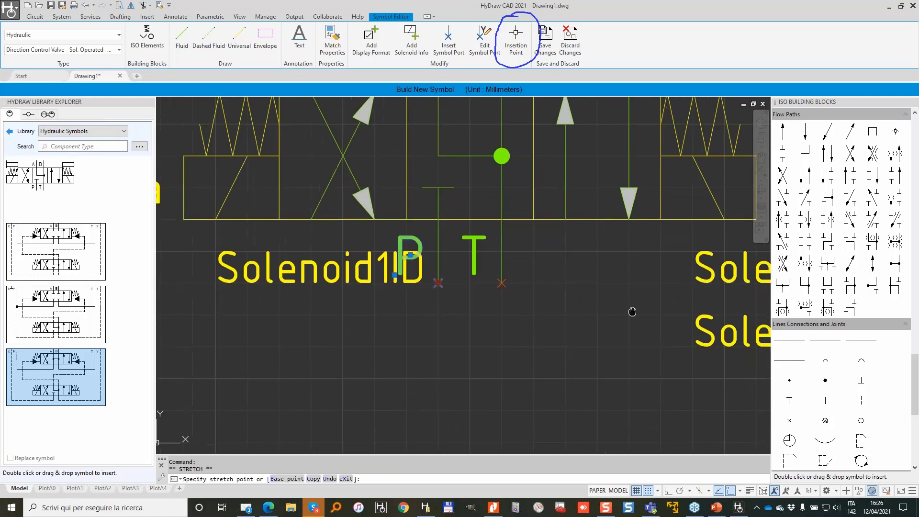
scroll(560, 283, down, 3)
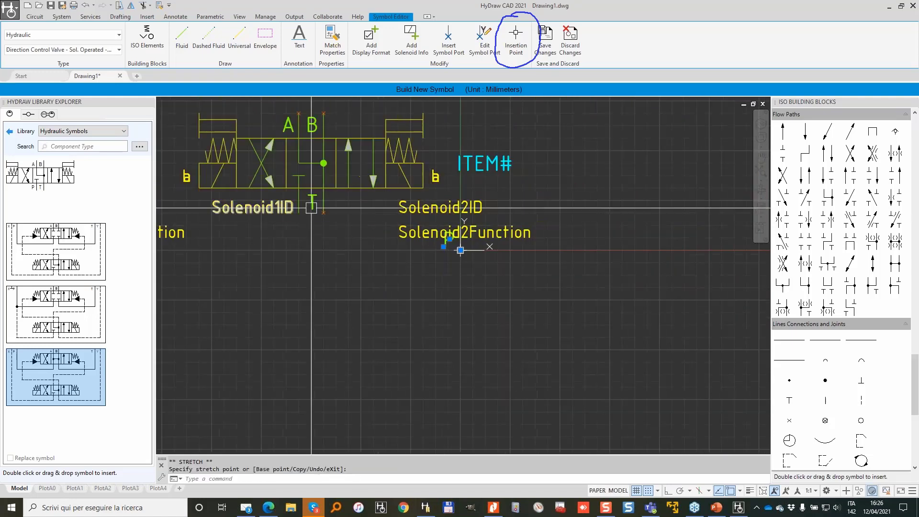
scroll(448, 225, up, 2)
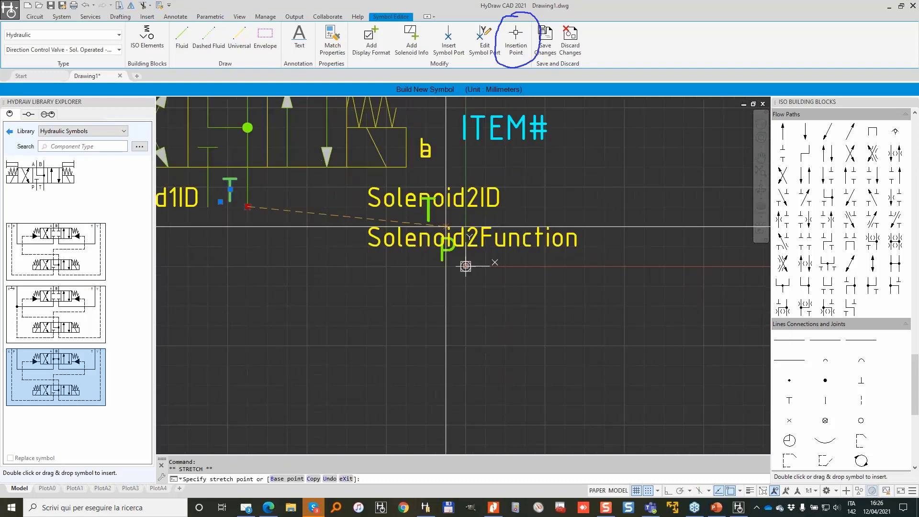
click(446, 227)
scroll(292, 158, down, 2)
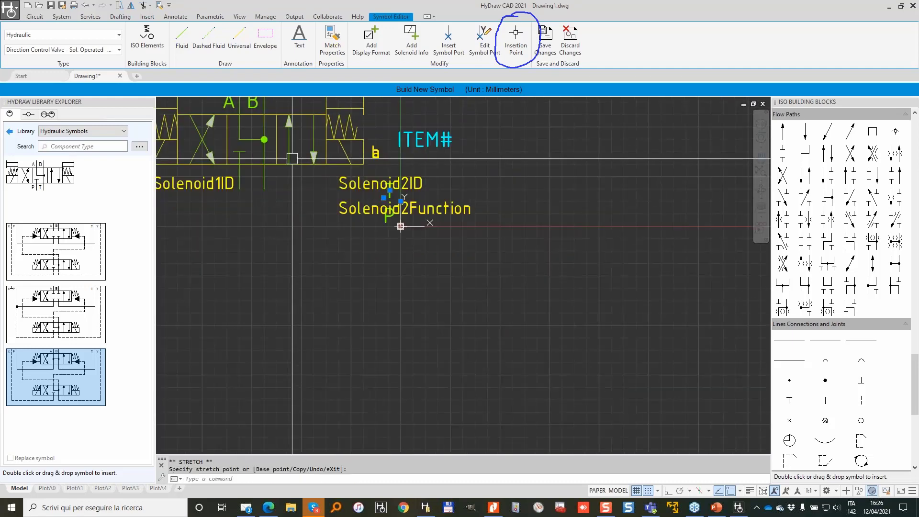
middle_drag(315, 158, 448, 252)
key(Escape)
key(Escape)
- Erase the Solenoid1 and Solenoid2 ID and Function attribute texts below the valve
click(491, 320)
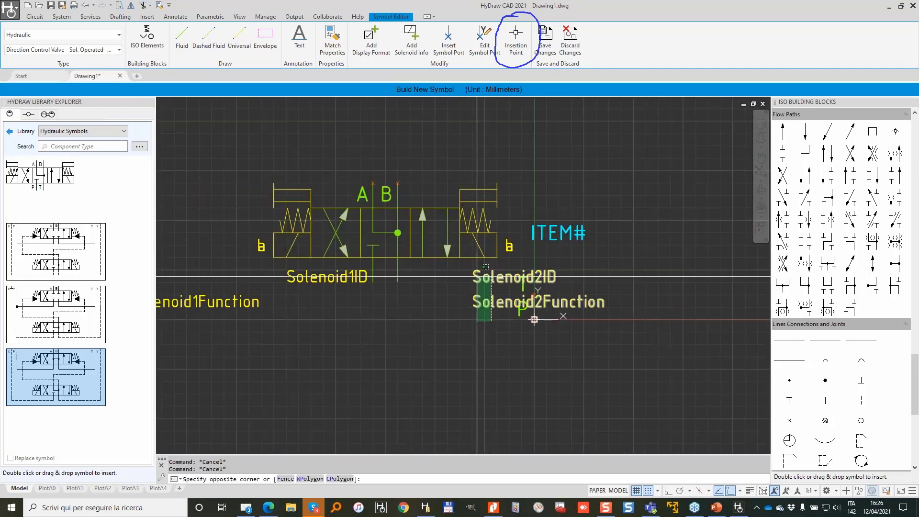
click(477, 266)
key(Delete)
click(344, 314)
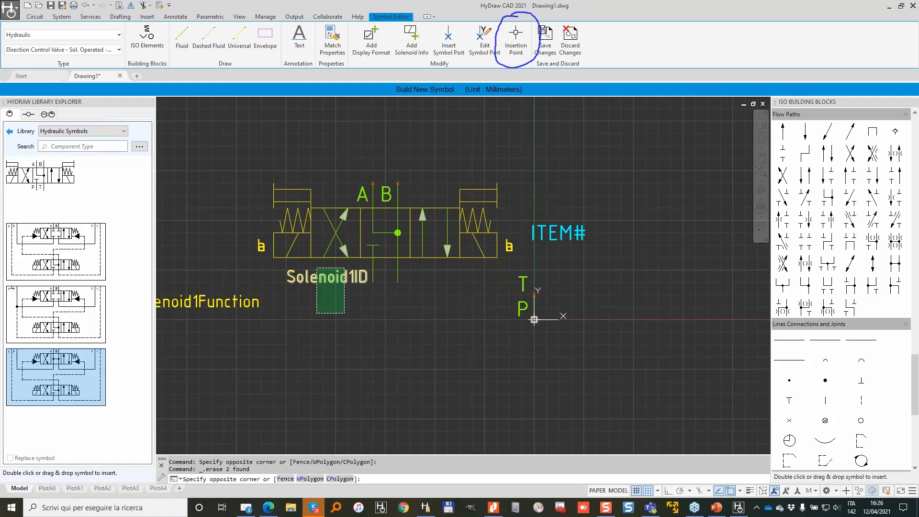
click(316, 268)
key(Delete)
click(260, 332)
click(220, 280)
key(Delete)
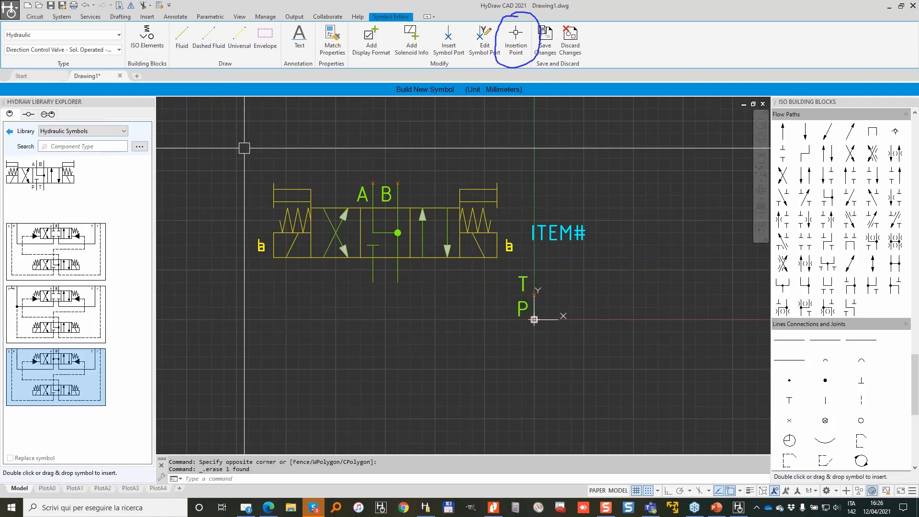
- Move the valve body with its A and B ports and ITEM# label down one grid step, leaving ports P and T in place
click(244, 148)
click(642, 288)
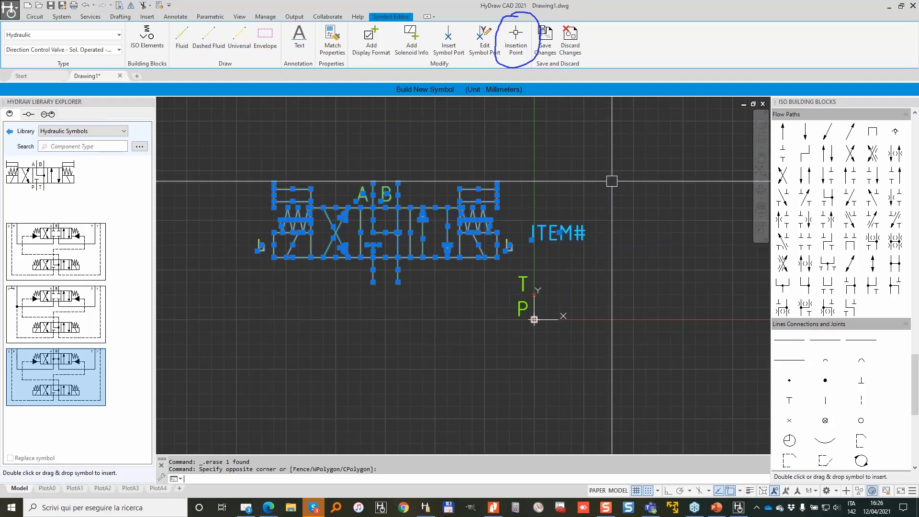
text(m)
key(Return)
click(609, 158)
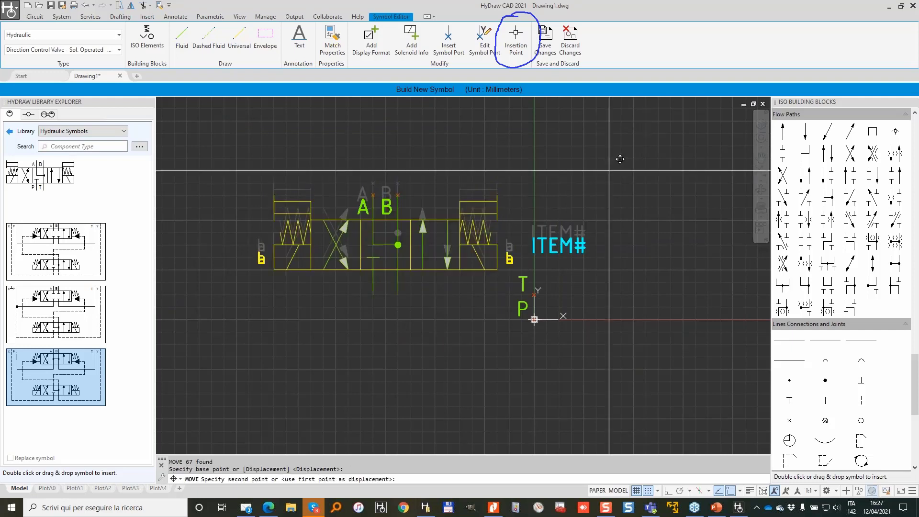
click(610, 170)
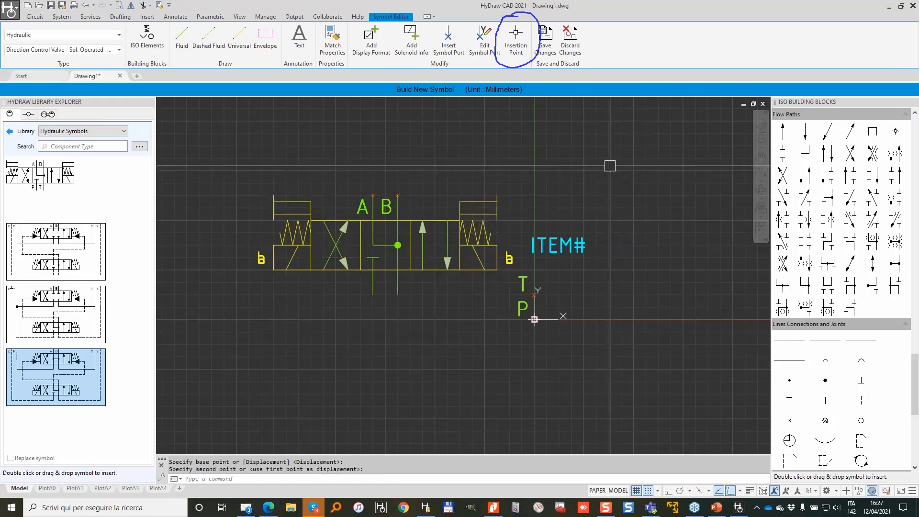
- Draw horizontal fluid lines from port T to the valve's second lower line and from port P to below its first lower line
click(534, 295)
click(398, 294)
key(Return)
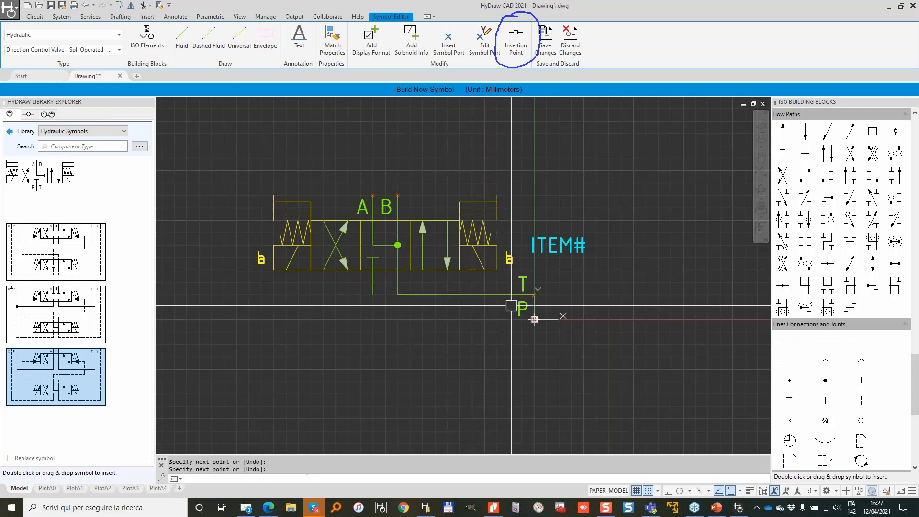
key(Return)
click(534, 319)
click(373, 319)
key(Return)
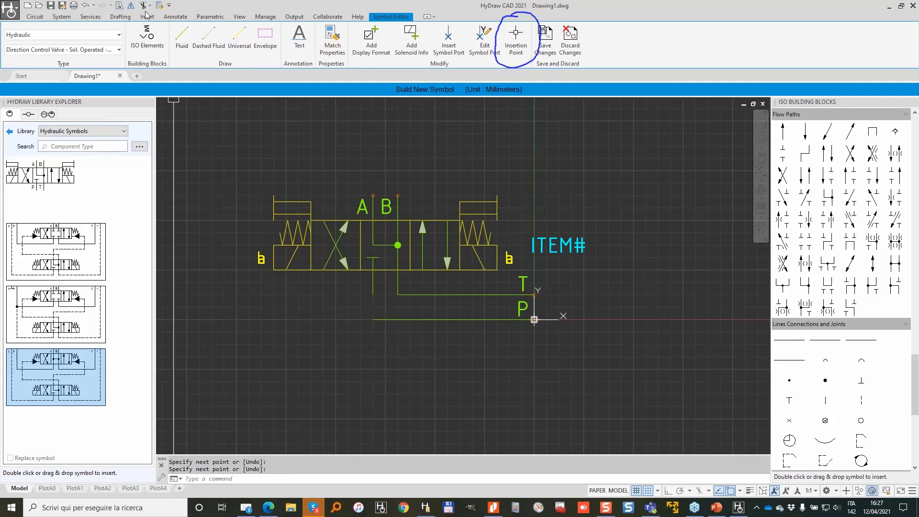
- Extend the valve's P line down to the horizontal P line, and trim any excess of the T line below its corner
click(120, 17)
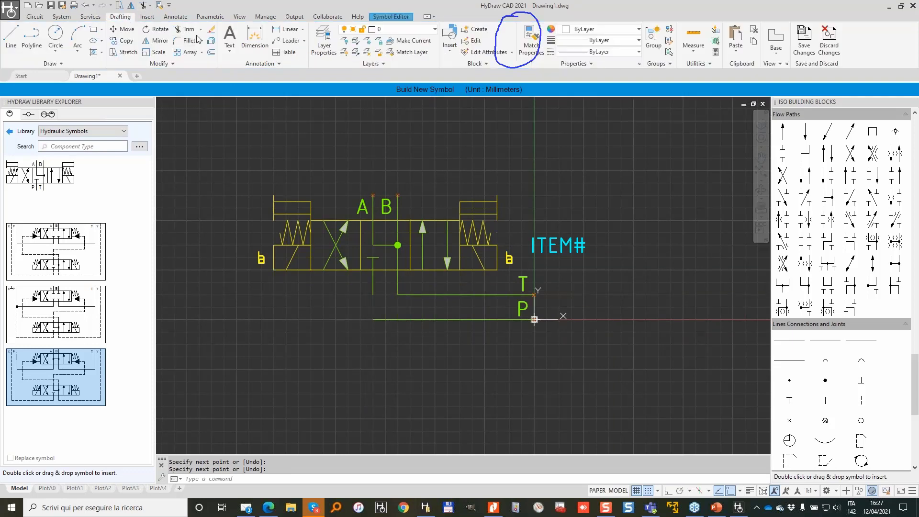
click(201, 30)
click(199, 65)
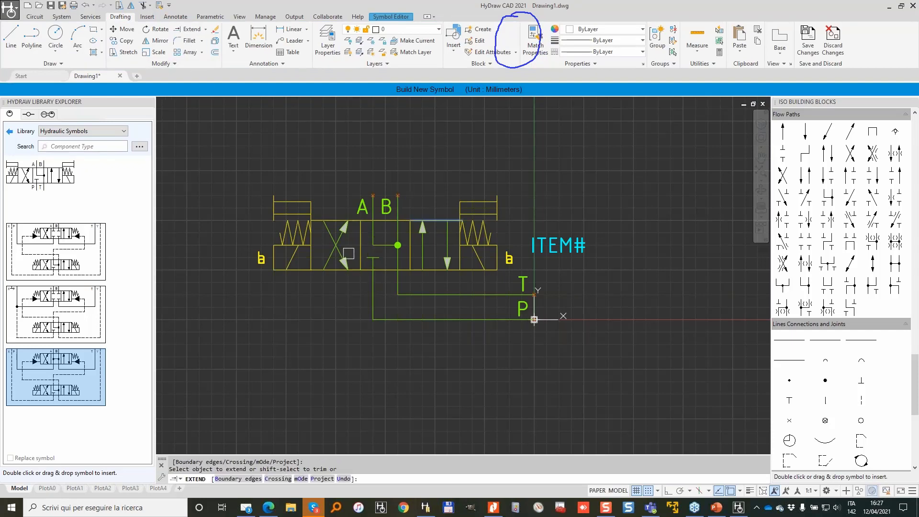
click(400, 288)
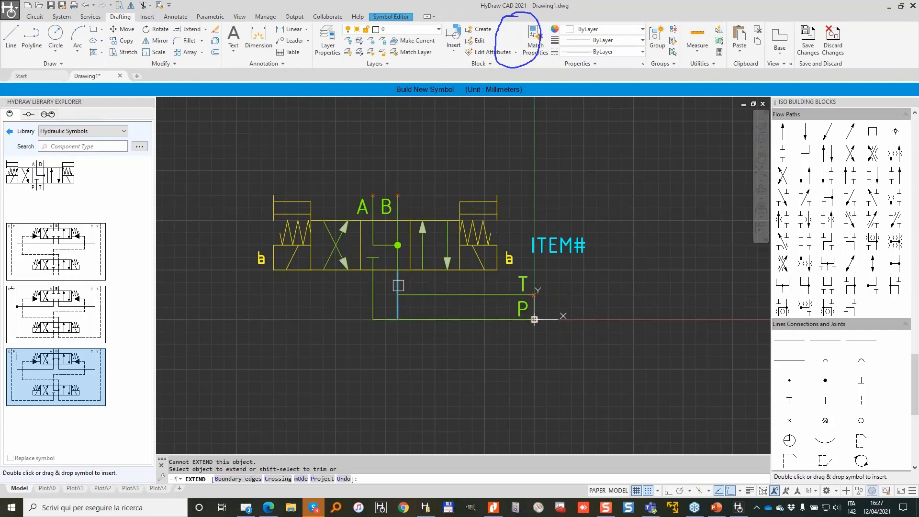
shift+click(397, 306)
key(Escape)
- Move ports A and B onto the vertical axis above the T port, with B directly below A
click(360, 202)
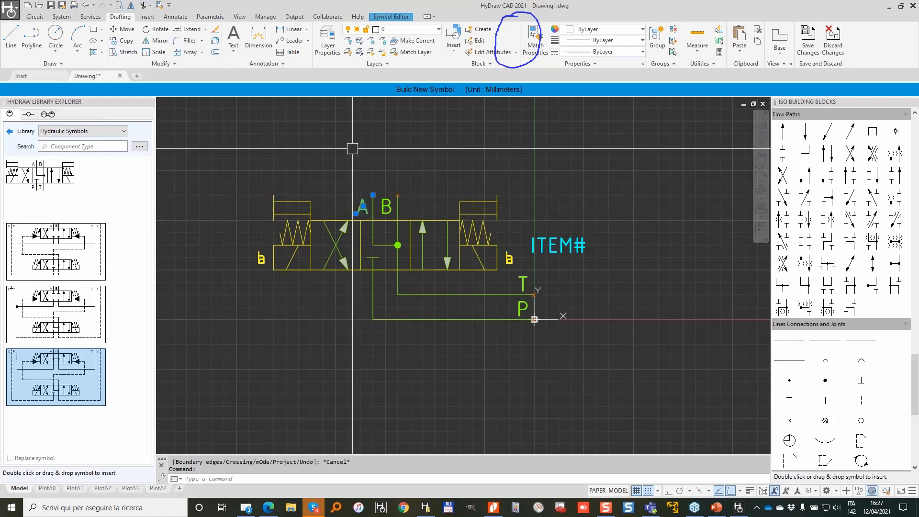
click(373, 196)
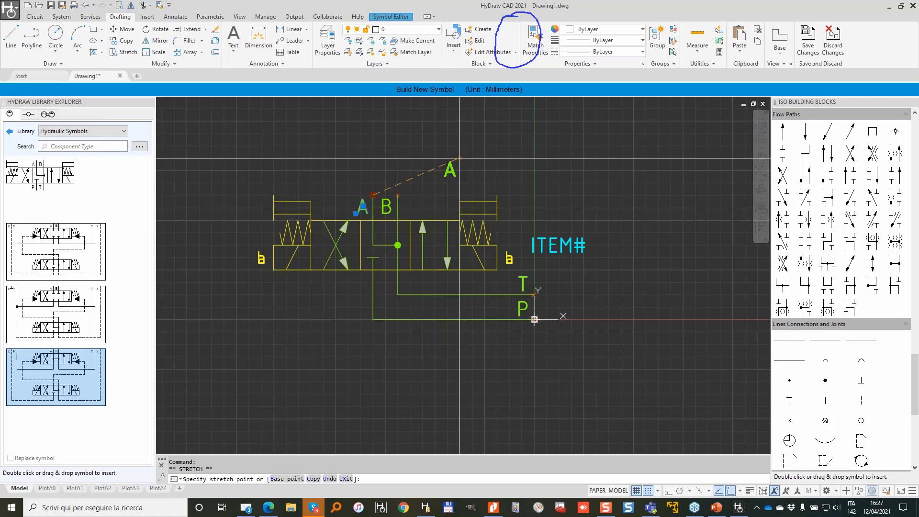
click(534, 120)
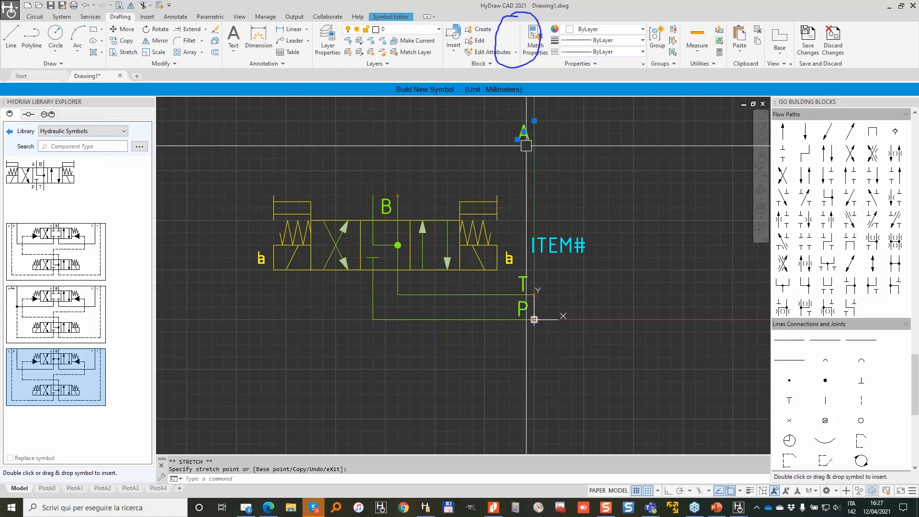
click(387, 195)
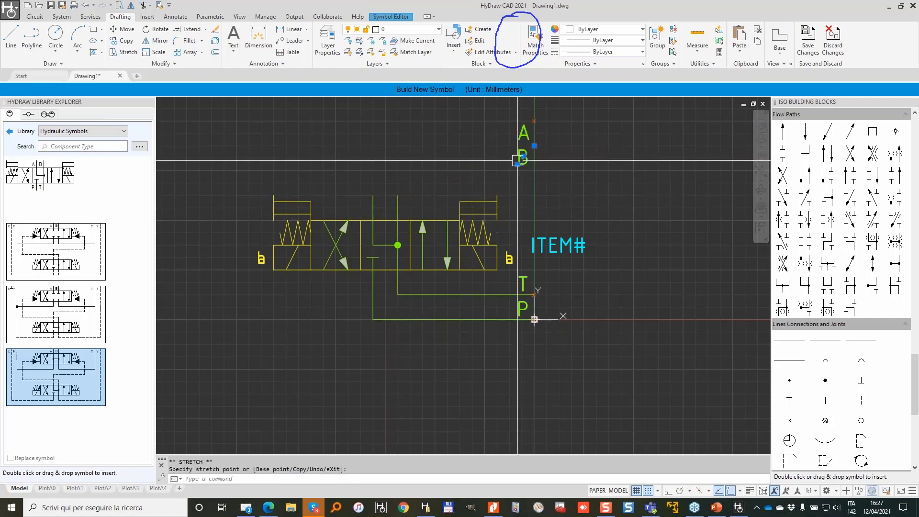
key(Escape)
middle_drag(391, 173, 355, 274)
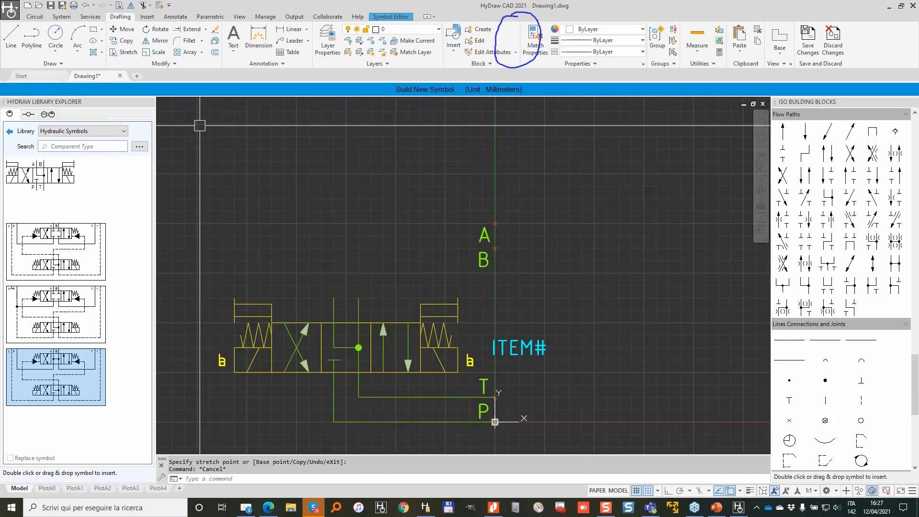
- Draw horizontal fluid lines from ports A and B to above the valve's two matching upper lines
click(390, 17)
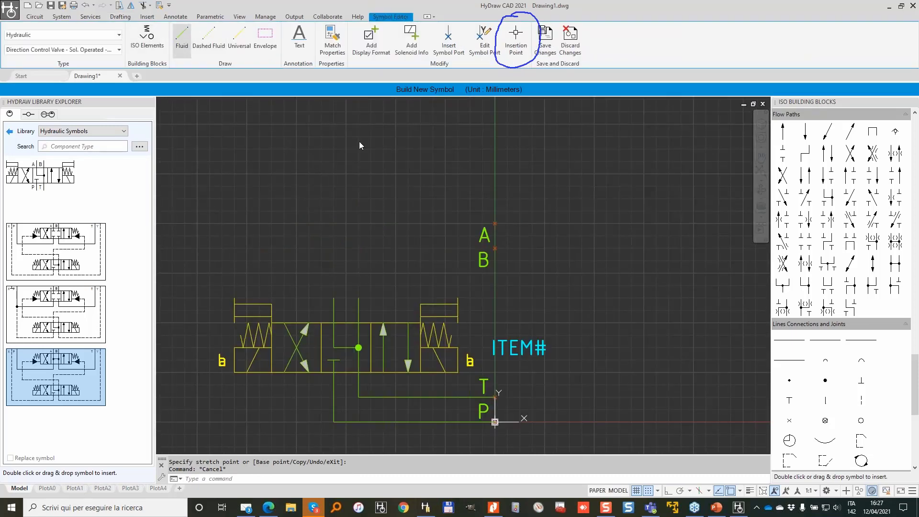
click(334, 223)
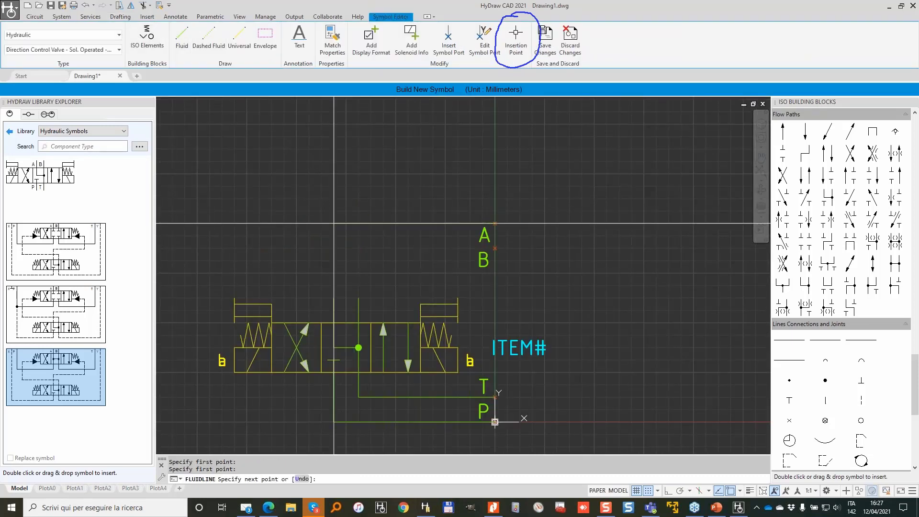
click(495, 223)
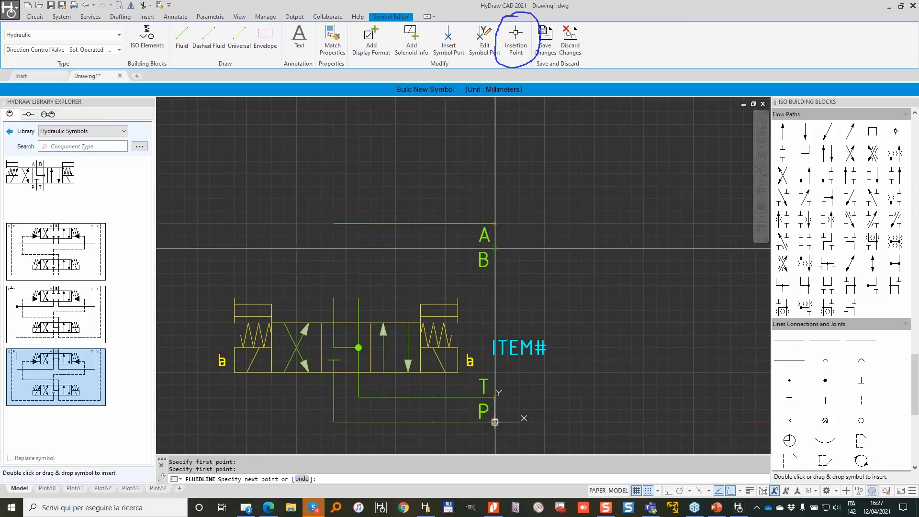
click(358, 248)
key(Return)
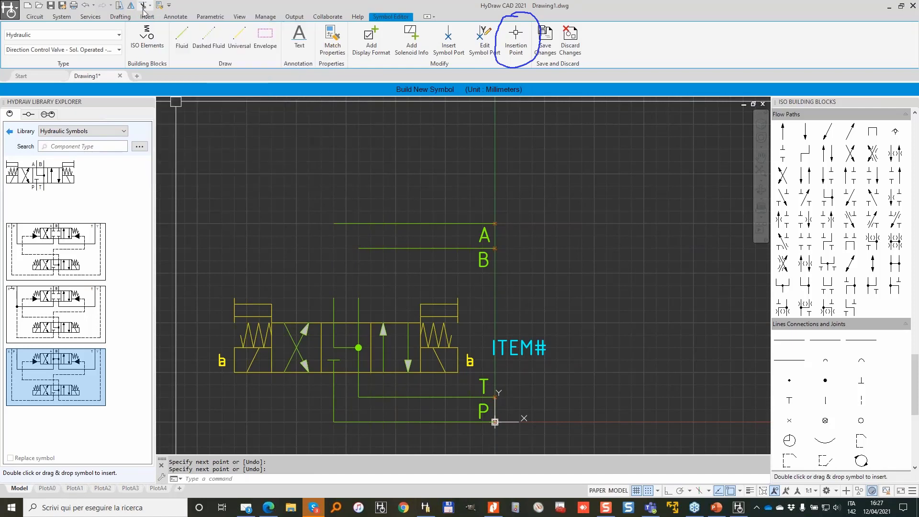
- Extend the valve's two upper vertical lines to meet the horizontal A and B fluid lines
click(120, 17)
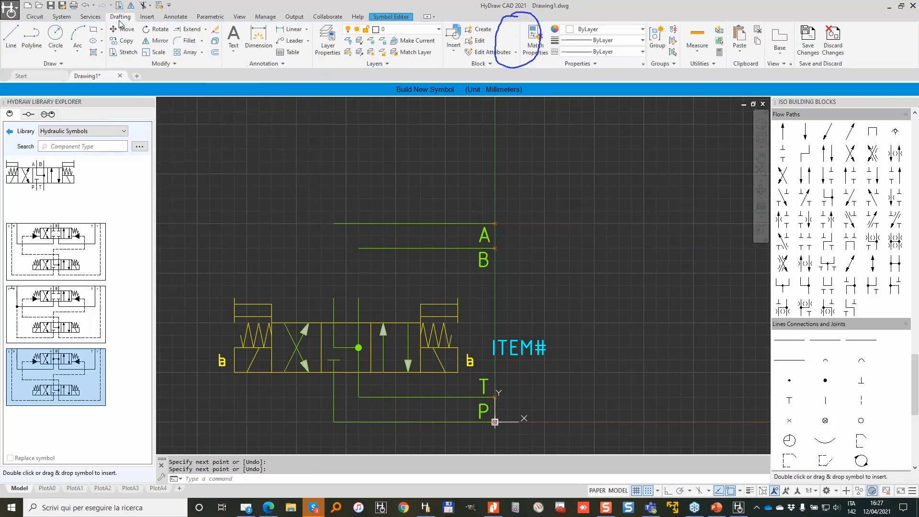
right_click(192, 32)
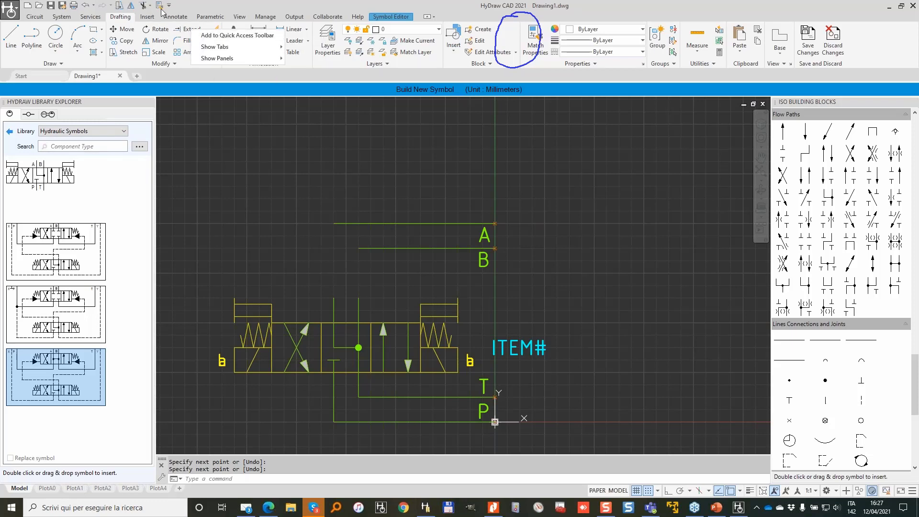
click(212, 11)
click(390, 18)
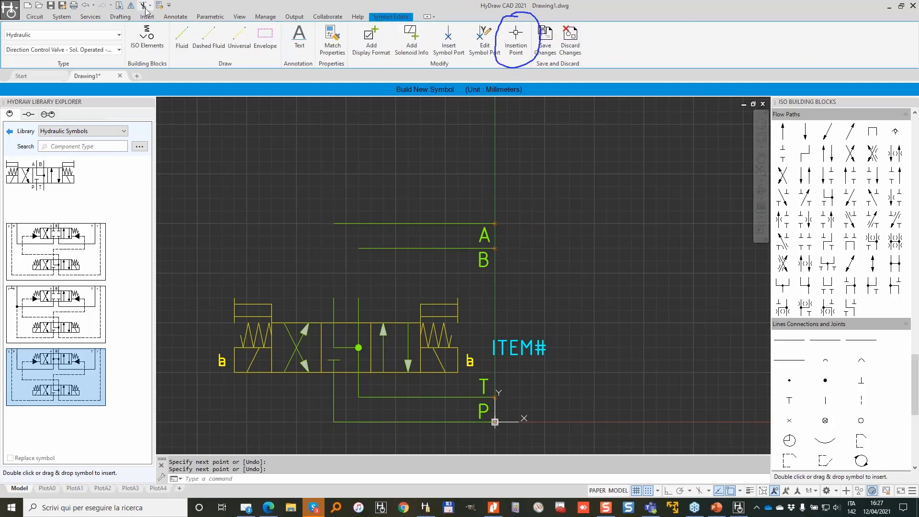
click(150, 6)
click(154, 34)
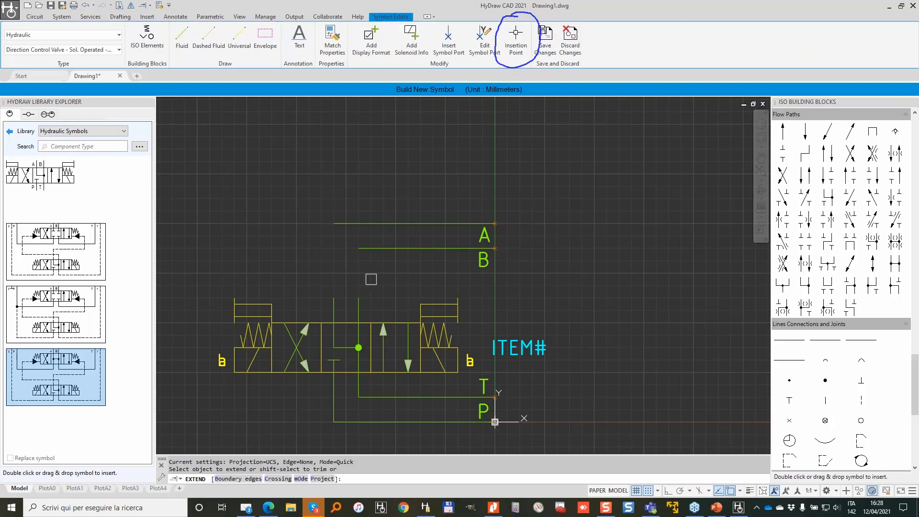
key(Return)
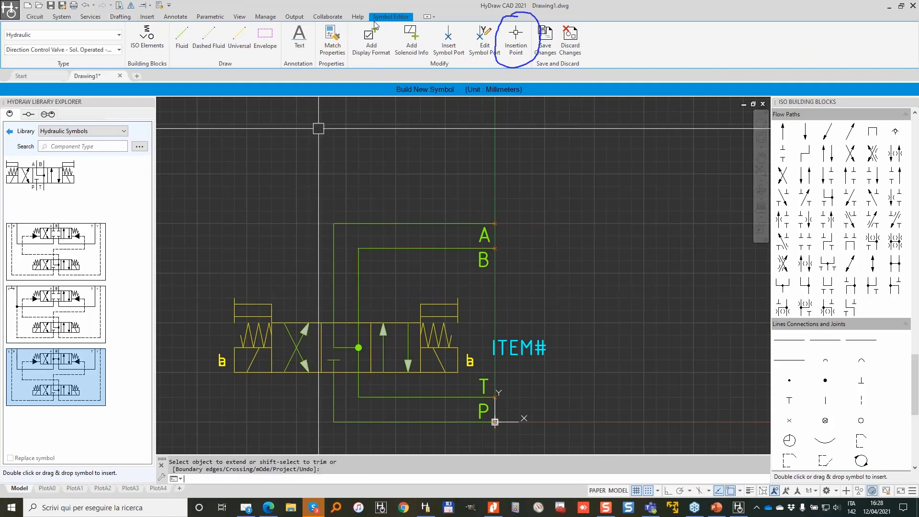
- Draw a rectangular frame around the valve with universal lines, running its port-side edge through ports A, B, T and P
click(251, 43)
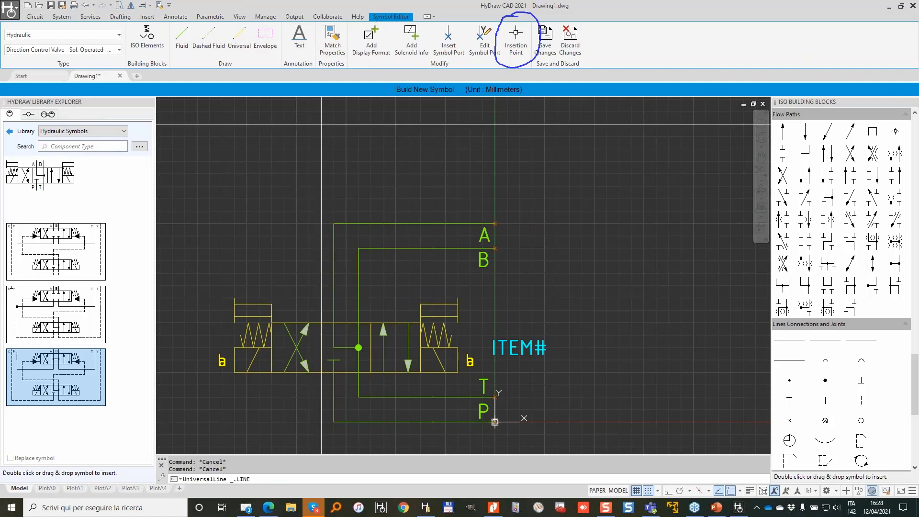
click(495, 200)
click(494, 446)
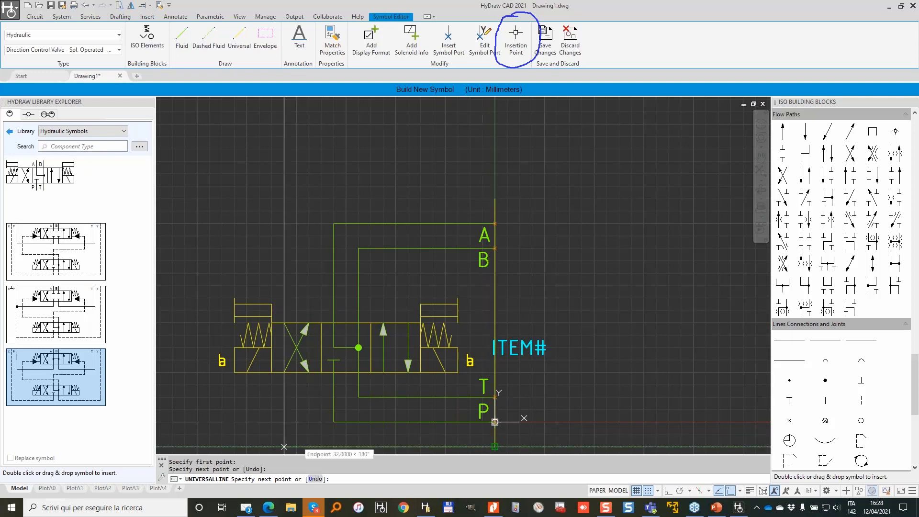
click(211, 447)
click(210, 198)
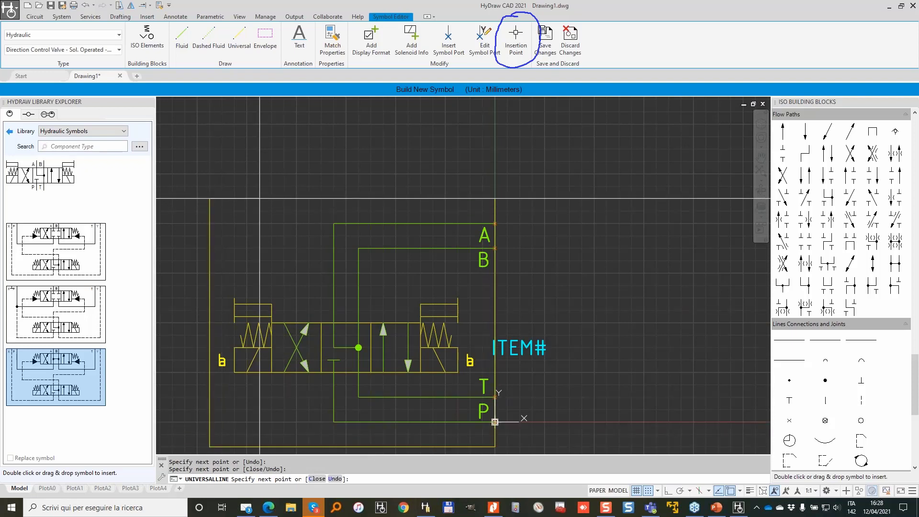
click(495, 188)
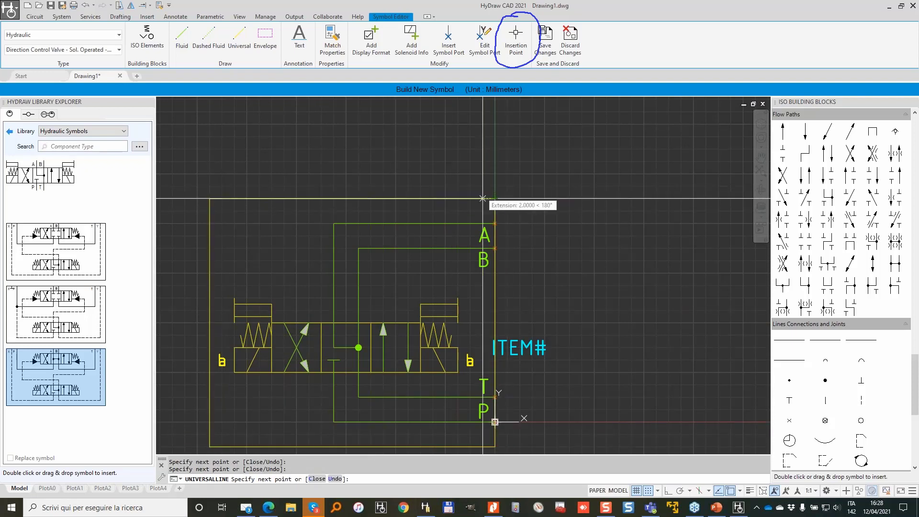
key(Return)
- Save the new framed valve symbol as a solenoid-operated directional control valve and place it in the drawing
scroll(449, 221, down, 2)
middle_drag(528, 240, 471, 214)
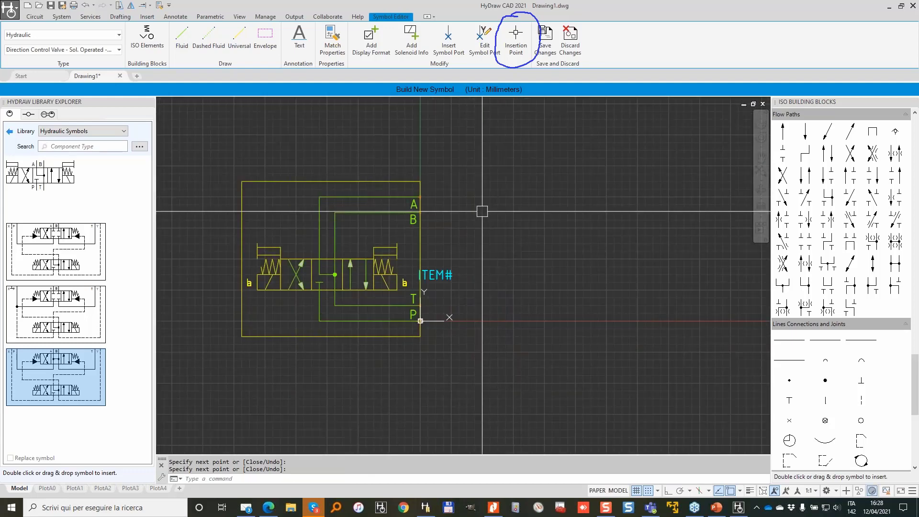
click(109, 51)
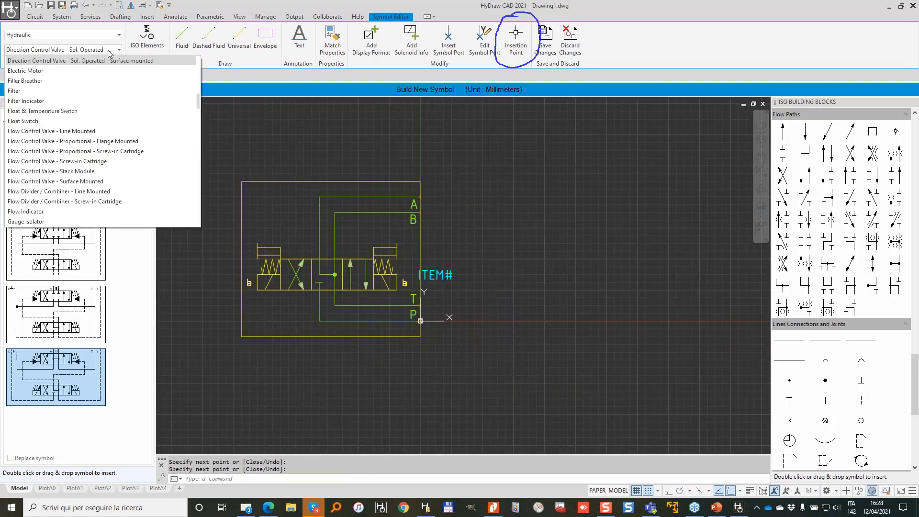
click(110, 53)
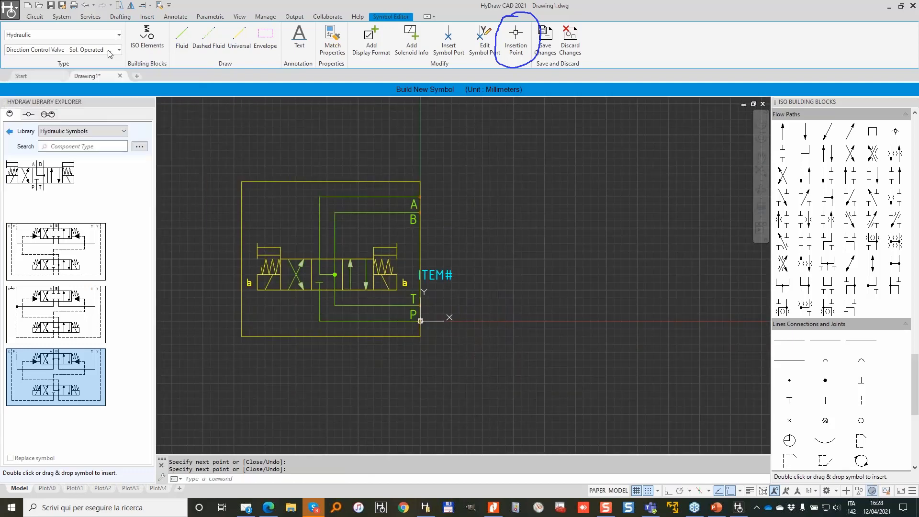
click(547, 42)
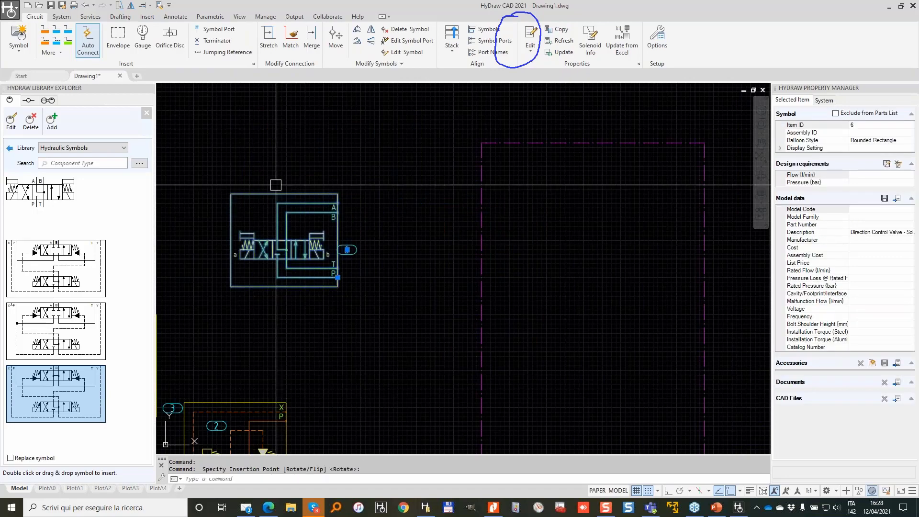
- Move the placed symbol's item balloon inside its frame, above the valve's a-side solenoid, and reselect the symbol
scroll(349, 251, up, 3)
key(Escape)
click(349, 250)
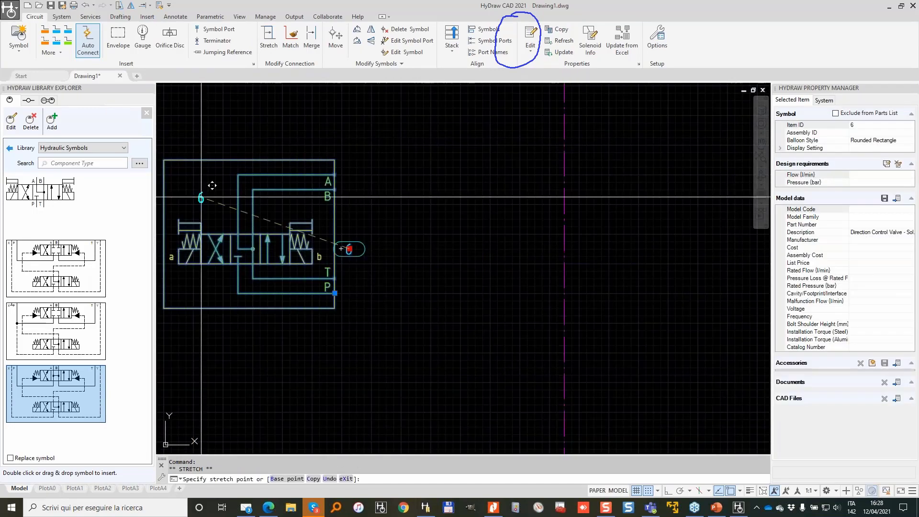
click(209, 186)
key(Escape)
key(Escape)
click(244, 224)
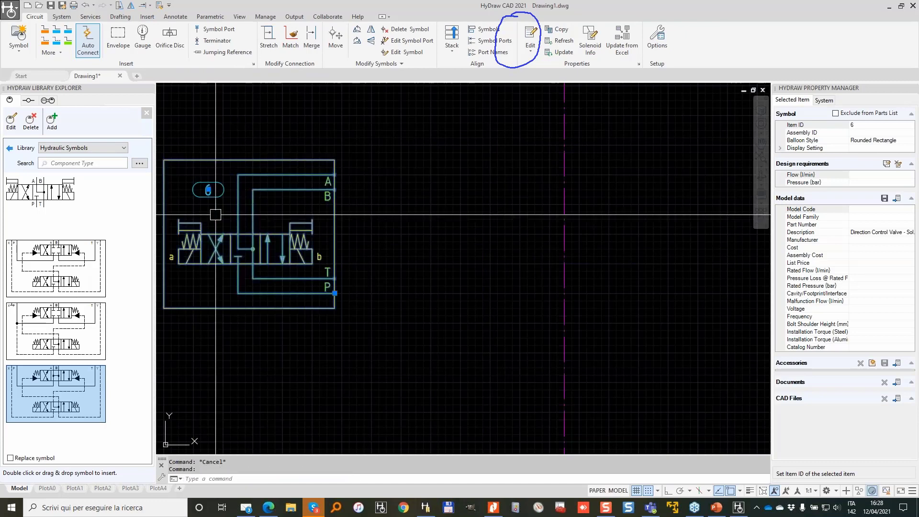
- Copy the framed directional valve symbol into the new symbol's workspace and position its port P at the origin
key(ctrl+c)
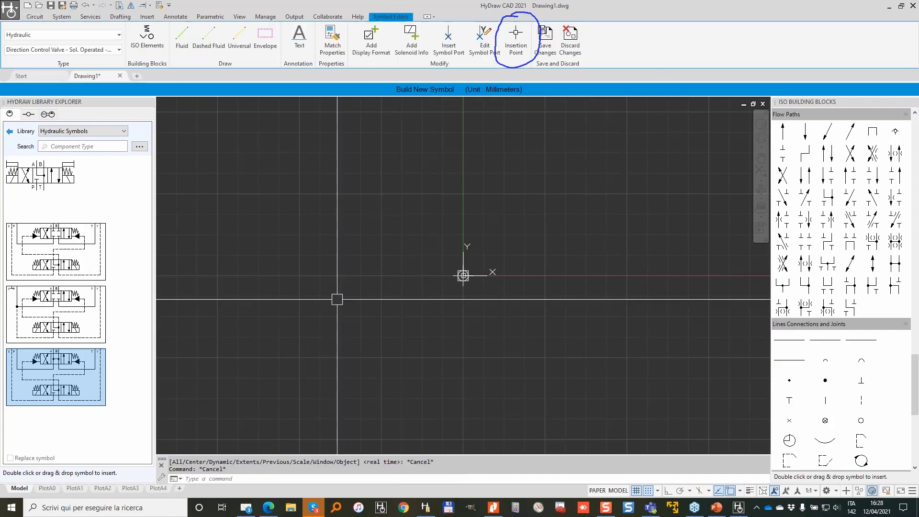
key(ctrl+v)
click(258, 234)
click(591, 201)
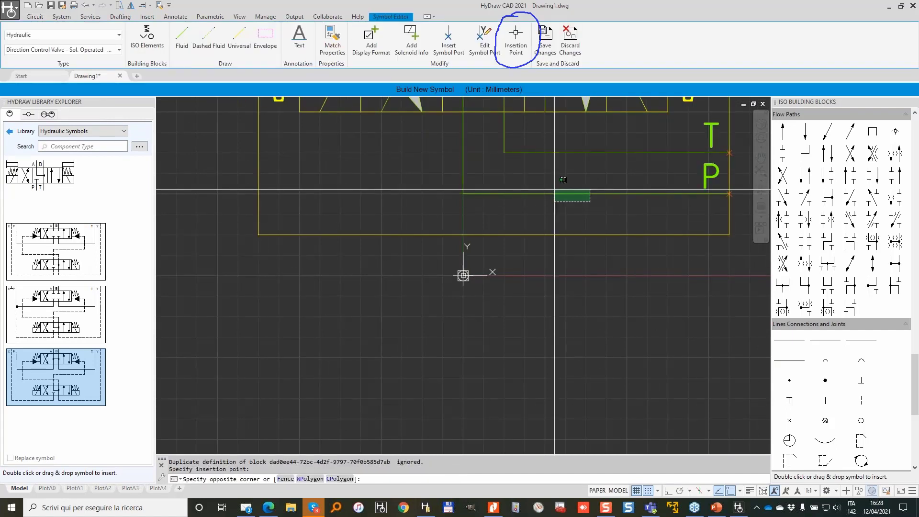
click(552, 189)
click(731, 193)
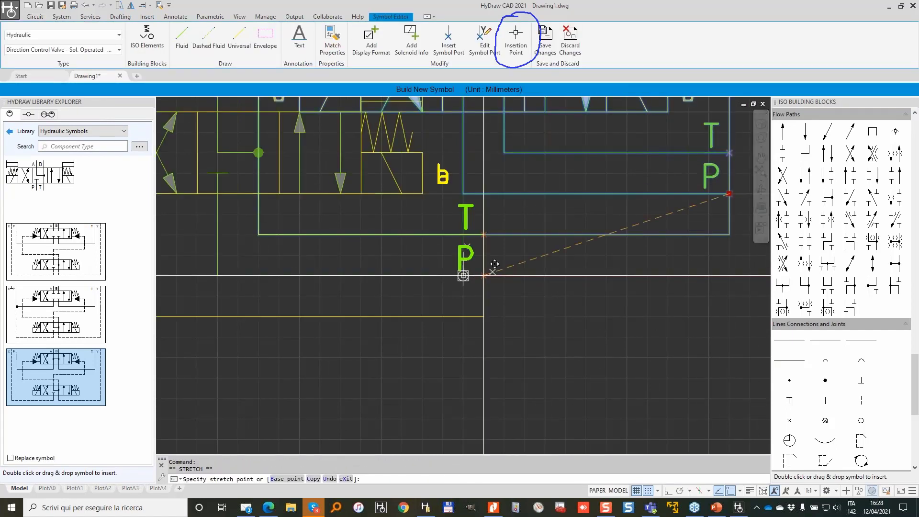
scroll(461, 241, down, 5)
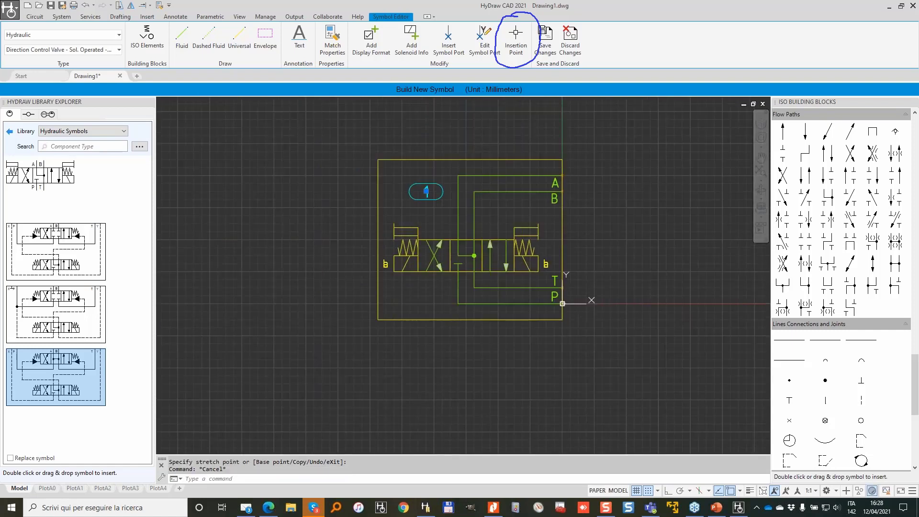
- Explode the pasted valve symbol into separate editable lines, labels and ports
key(Escape)
text(expl)
key(Return)
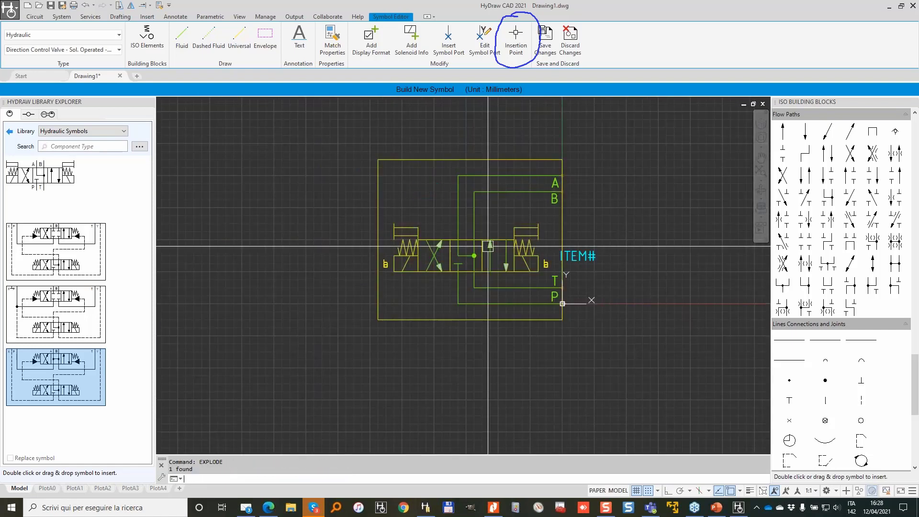
click(531, 307)
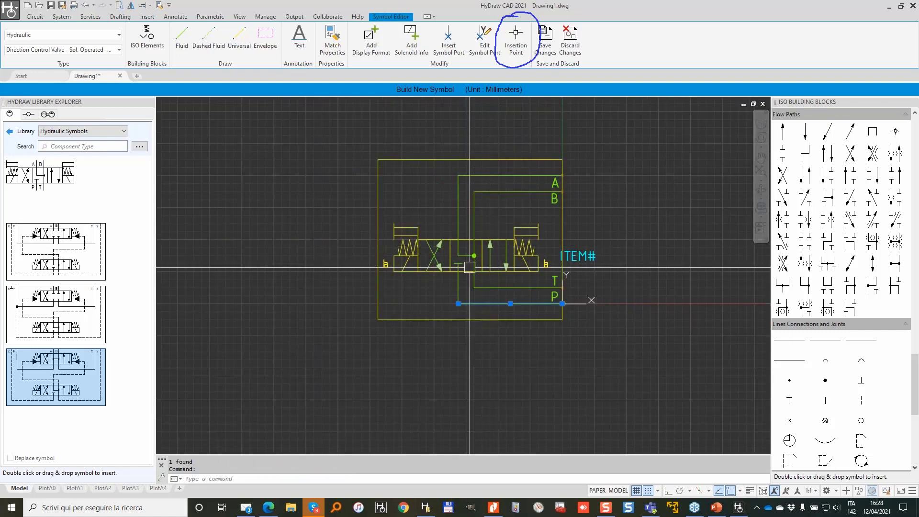
key(Escape)
- Erase the valve body, both solenoid letters and the four horizontal port lines, keeping only the frame and its ports
click(348, 171)
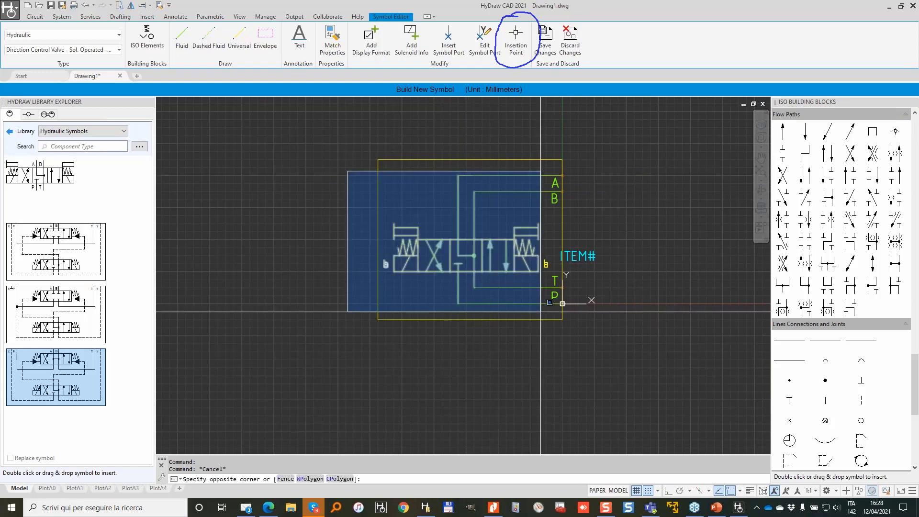
click(537, 311)
key(Delete)
click(547, 265)
key(Delete)
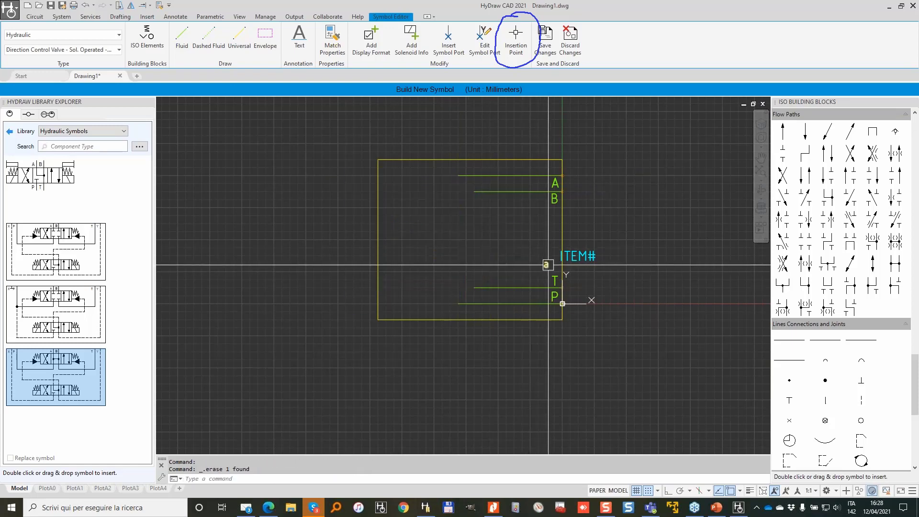
click(545, 264)
key(Delete)
click(520, 309)
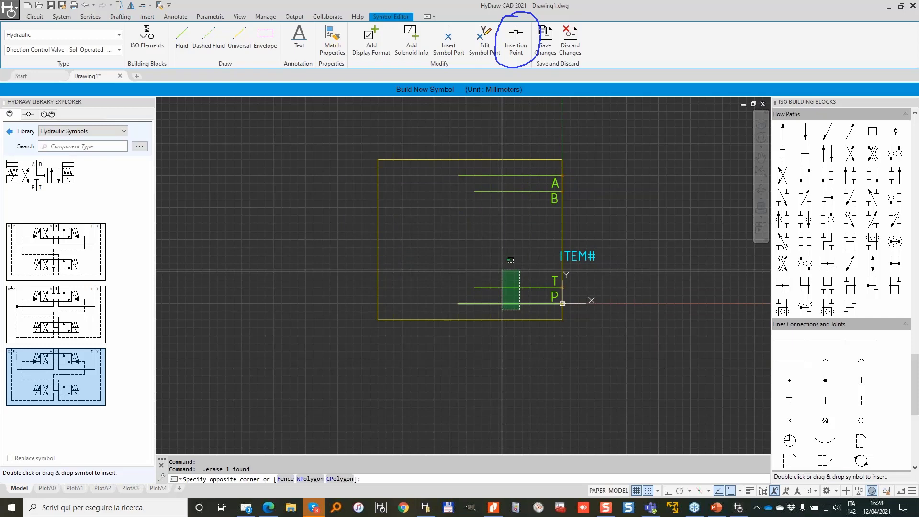
click(476, 172)
key(Delete)
- Search the FluidPowerTools.com library for hydraulic components with model code z2s6
click(139, 146)
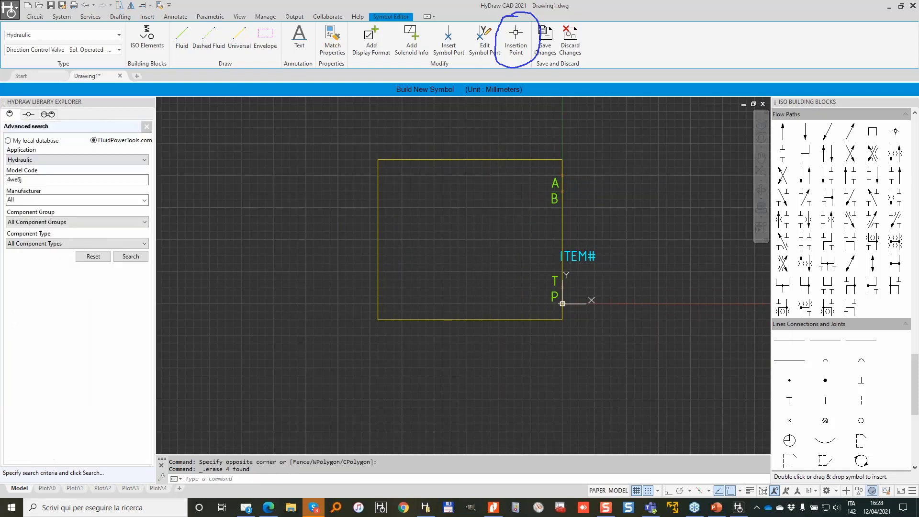
double_click(31, 180)
text(z)
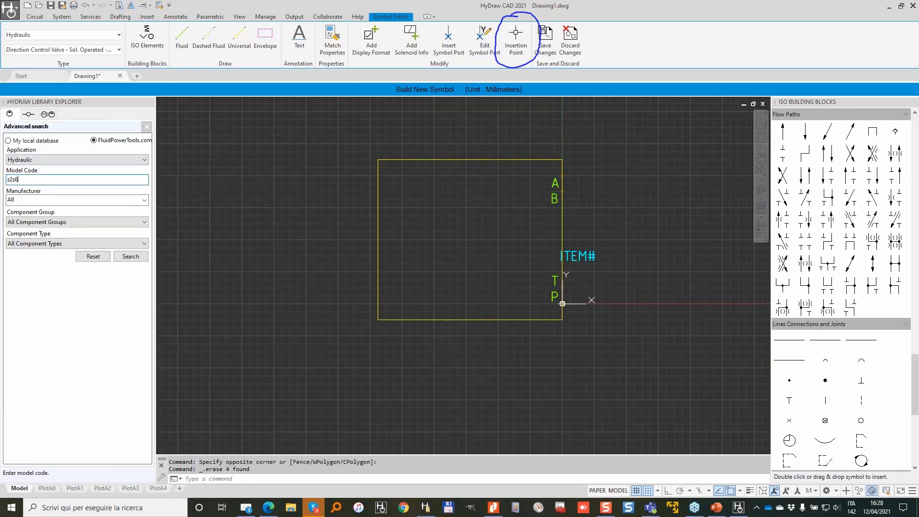
text(2s6)
click(130, 256)
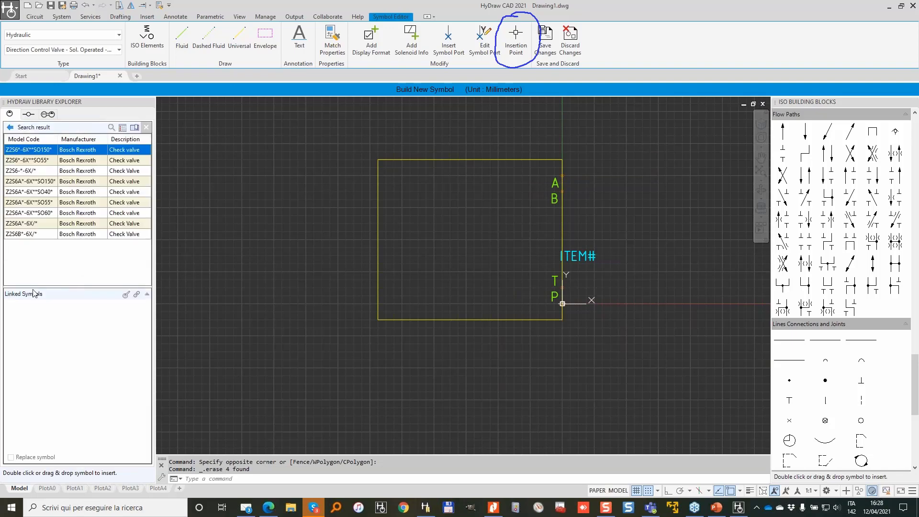
- Insert the first linked symbol of the Bosch Rexroth Z2S6-*-6X/* check valve below the empty frame
click(76, 170)
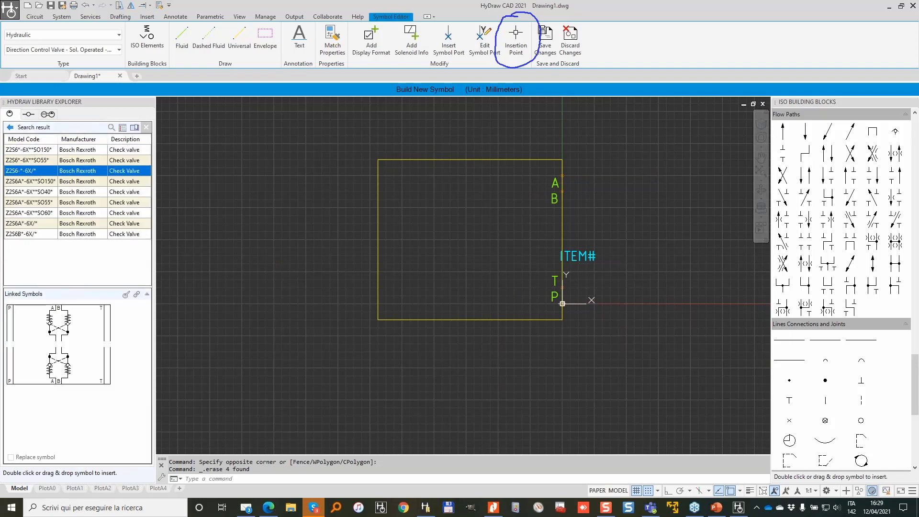
double_click(69, 337)
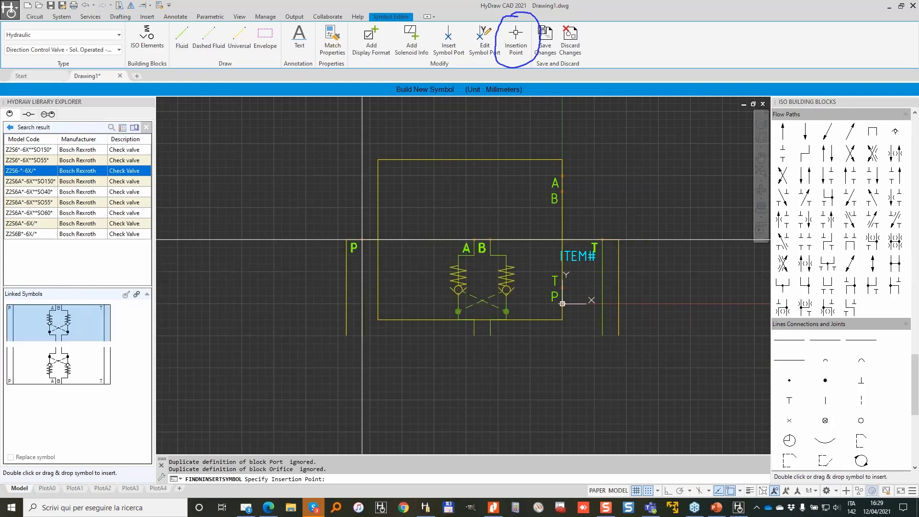
click(506, 309)
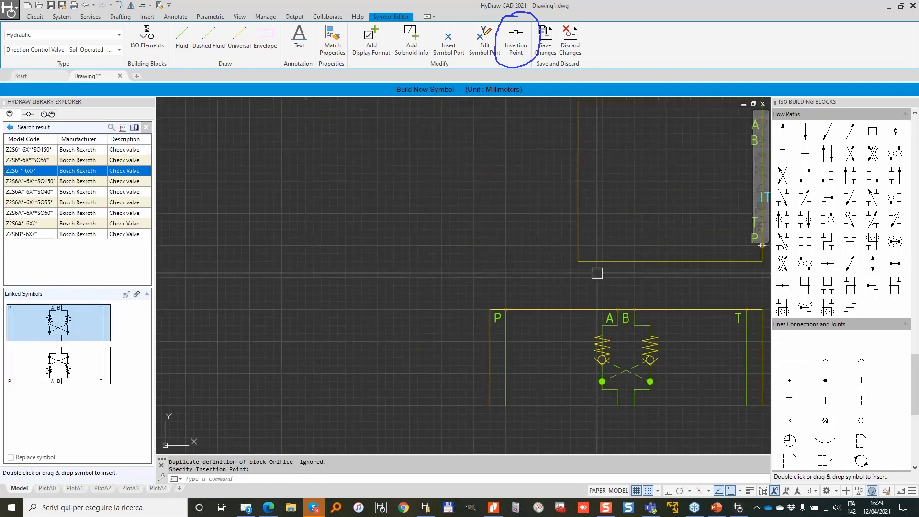
middle_drag(697, 317, 558, 236)
- Stretch the check valve's P line into a horizontal line from the frame's port P to its opposite edge, with object snap off
click(367, 323)
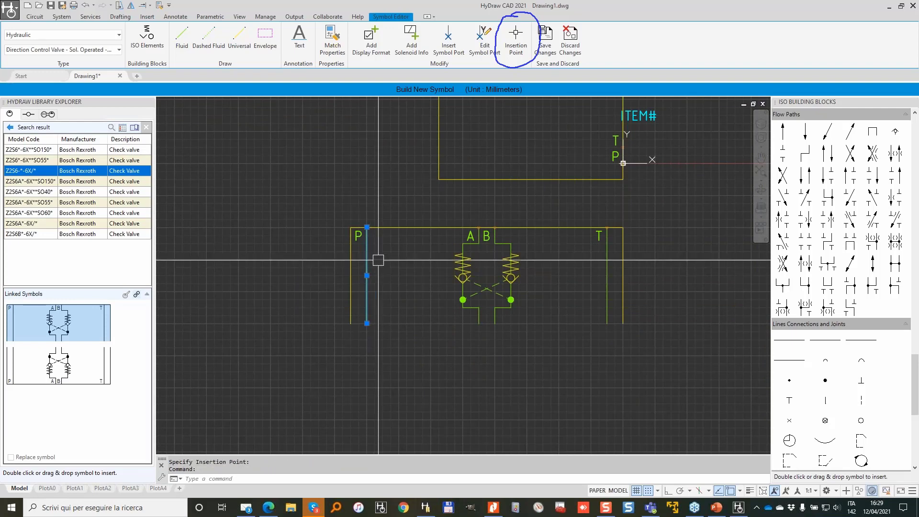
click(367, 323)
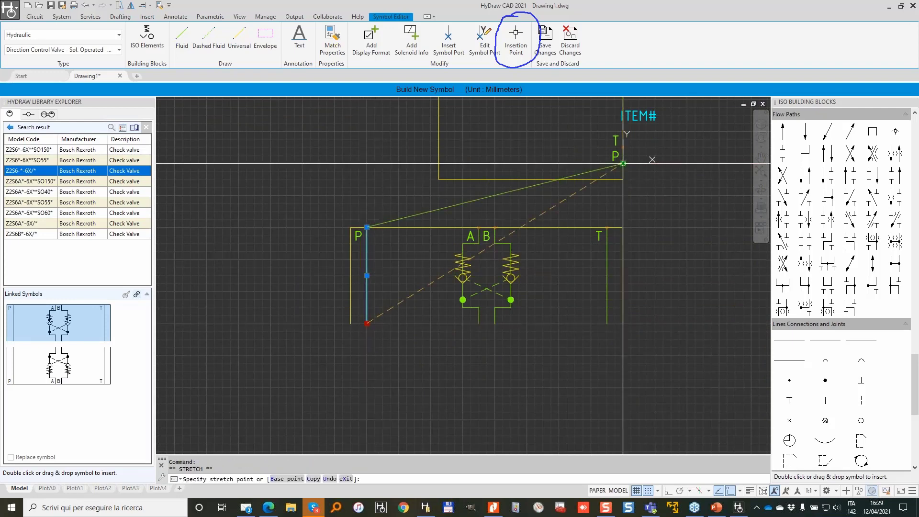
click(367, 226)
click(366, 227)
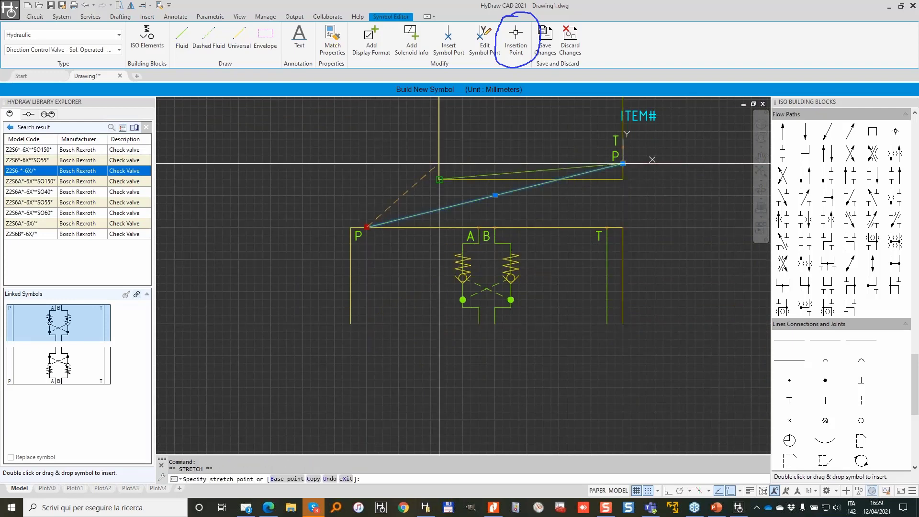
scroll(439, 163, up, 4)
key(F3)
click(439, 164)
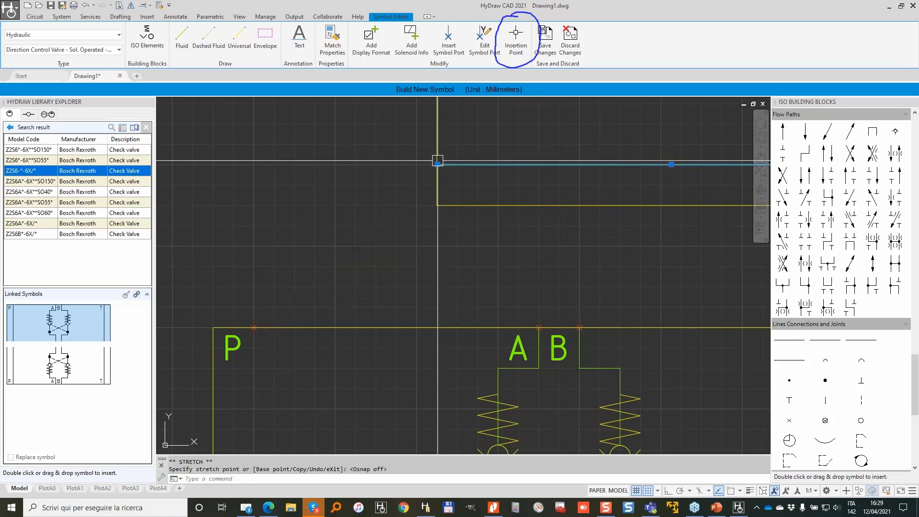
scroll(472, 217, down, 4)
key(Escape)
- Stretch the check valve's T line into a horizontal line from the frame's port T to its opposite edge
click(629, 332)
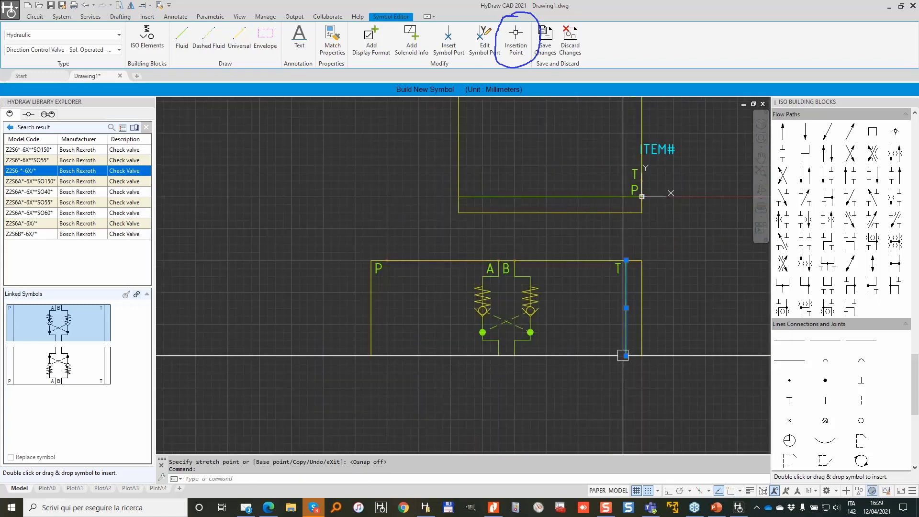
click(626, 356)
click(642, 181)
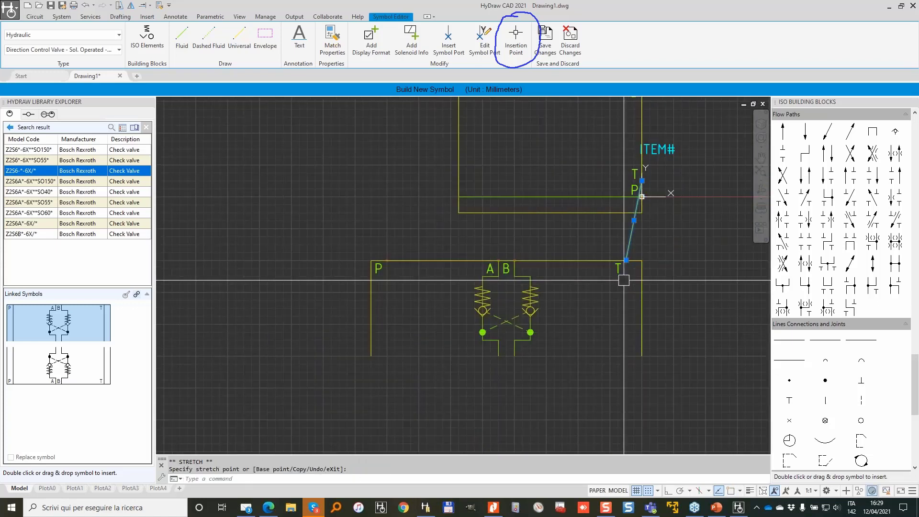
click(626, 260)
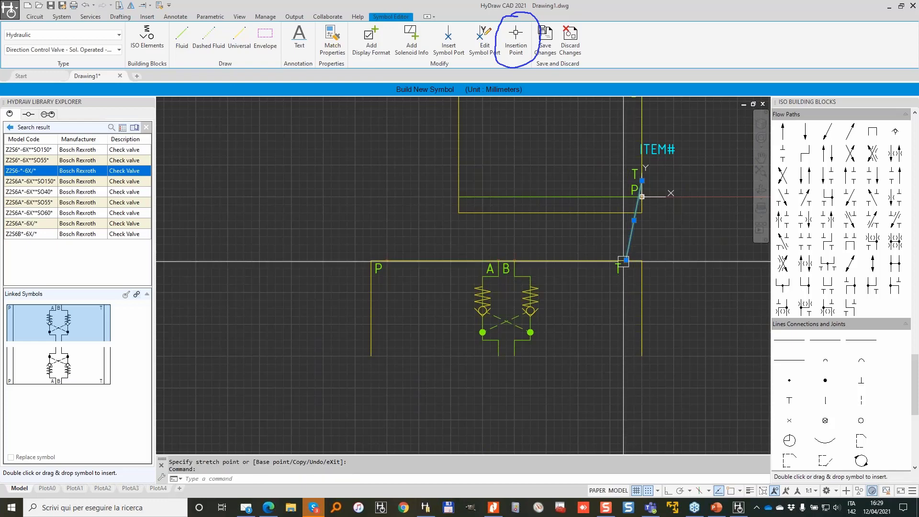
click(626, 260)
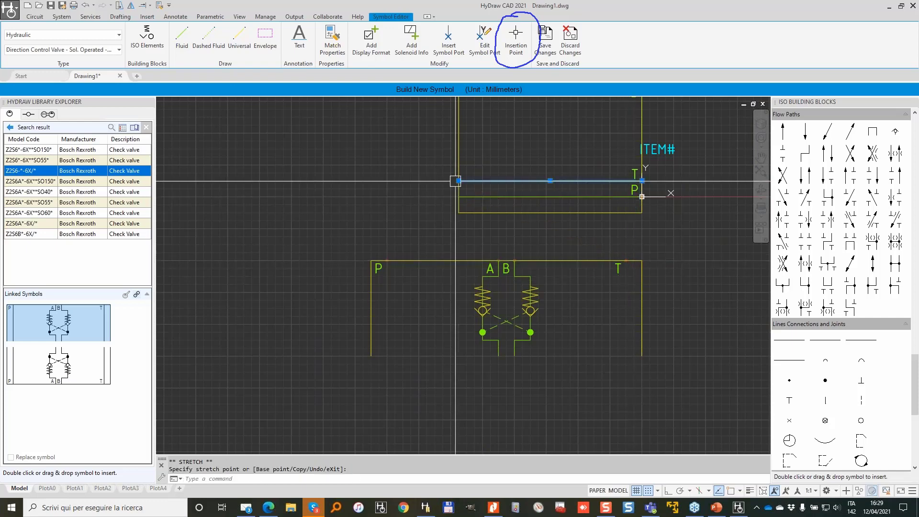
key(Escape)
- Delete ports A and B from the inserted check valve symbol
middle_drag(417, 259, 377, 277)
click(456, 287)
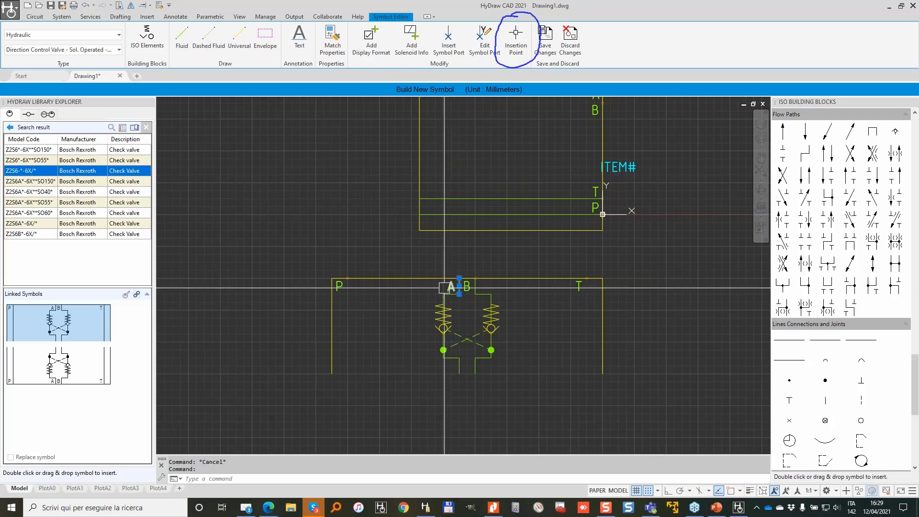
scroll(450, 285, up, 2)
key(Delete)
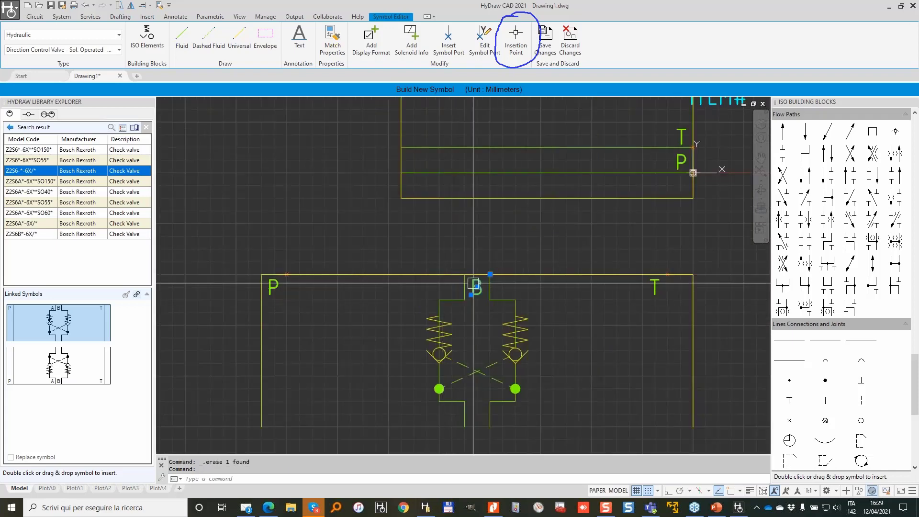
key(Delete)
- Rotate the double check valve graphics a quarter turn clockwise so its connections run horizontally
scroll(457, 281, down, 2)
click(418, 250)
click(526, 397)
right_click(517, 328)
click(560, 215)
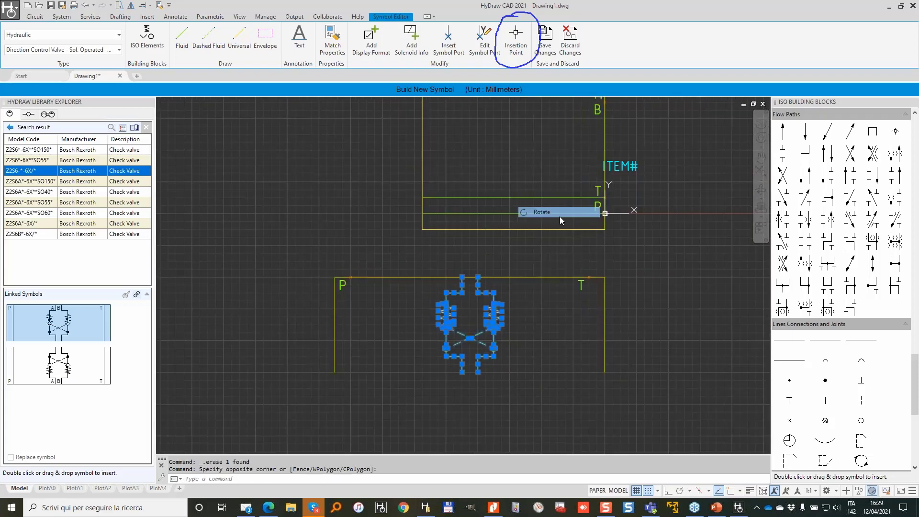
click(462, 316)
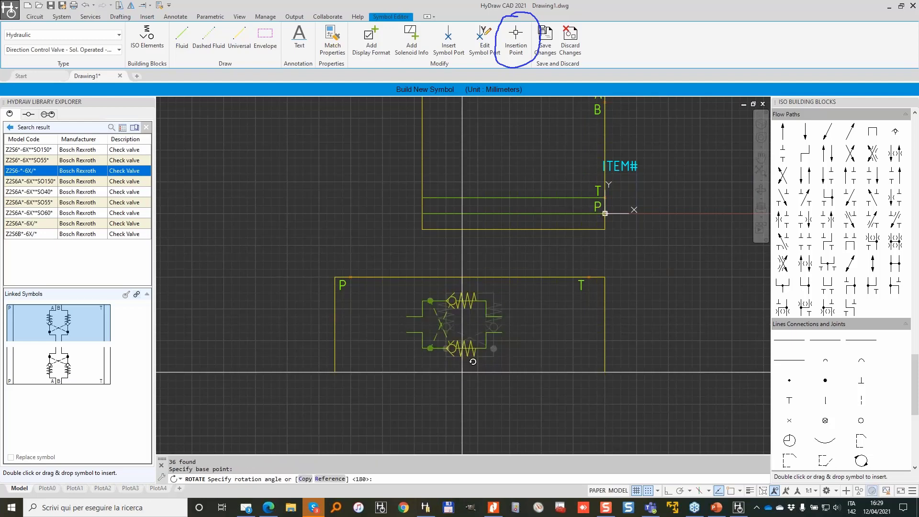
key(Escape)
- Move the rotated check valve graphics into the frame, beside ports A and B
scroll(517, 363, down, 2)
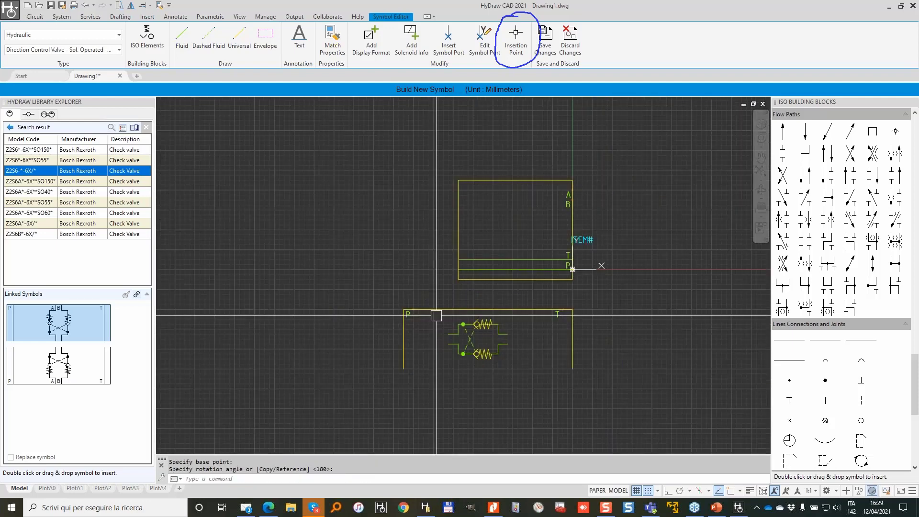
click(433, 311)
click(558, 383)
right_click(520, 123)
click(541, 205)
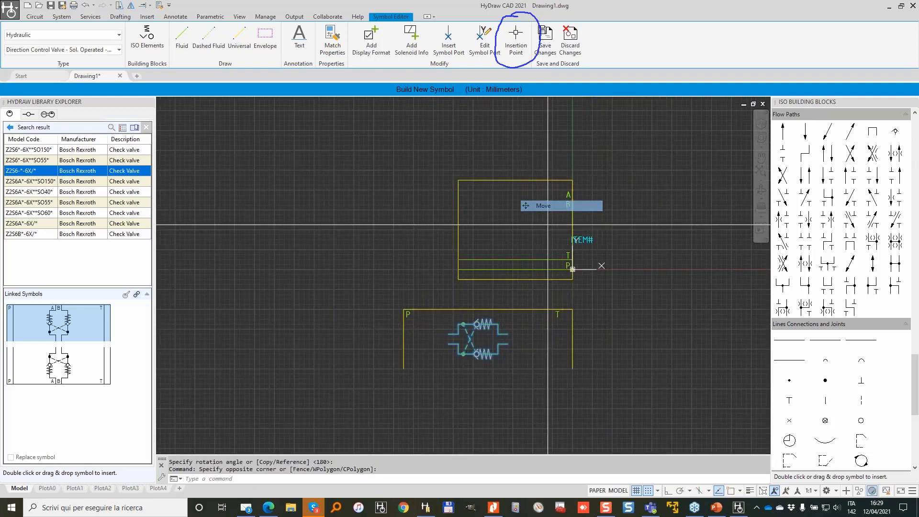
click(508, 334)
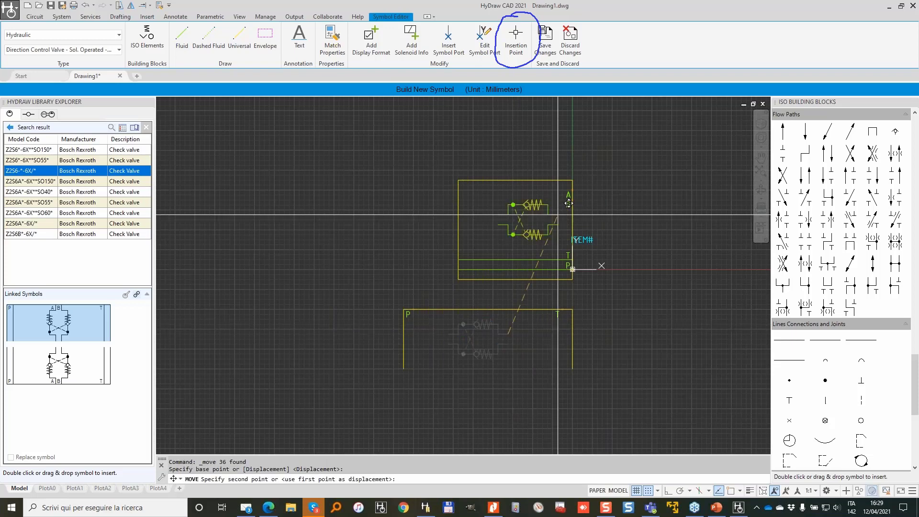
scroll(564, 187, up, 4)
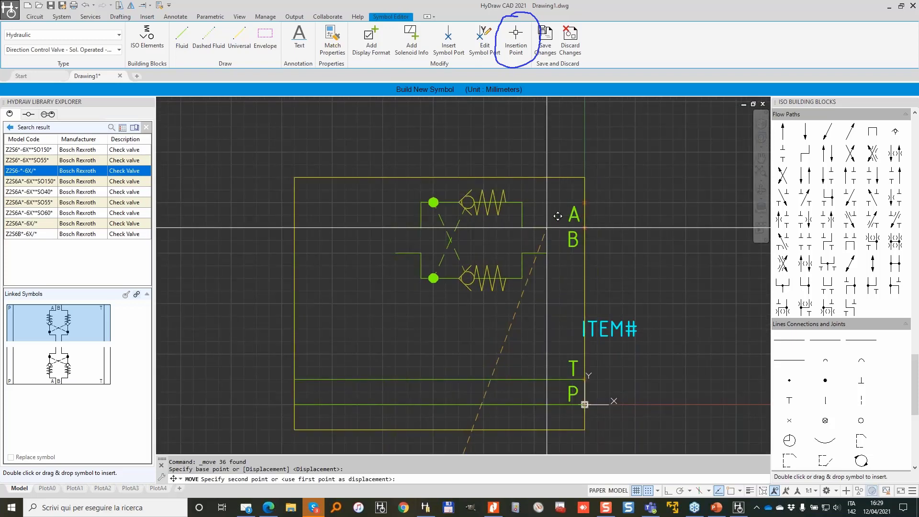
click(559, 228)
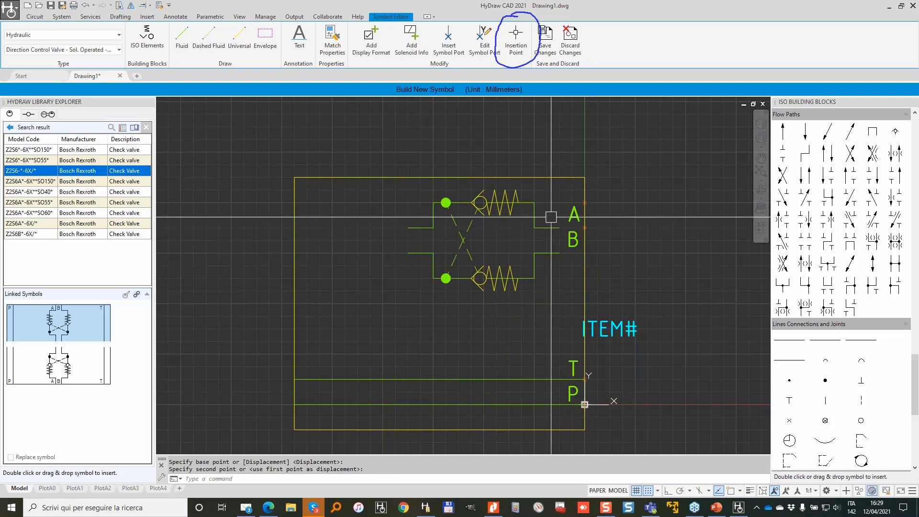
- Delete the upper branch's two short connector segments on the port side and extend its horizontal line to port A
scroll(551, 217, up, 2)
click(564, 248)
click(522, 224)
key(Delete)
click(523, 194)
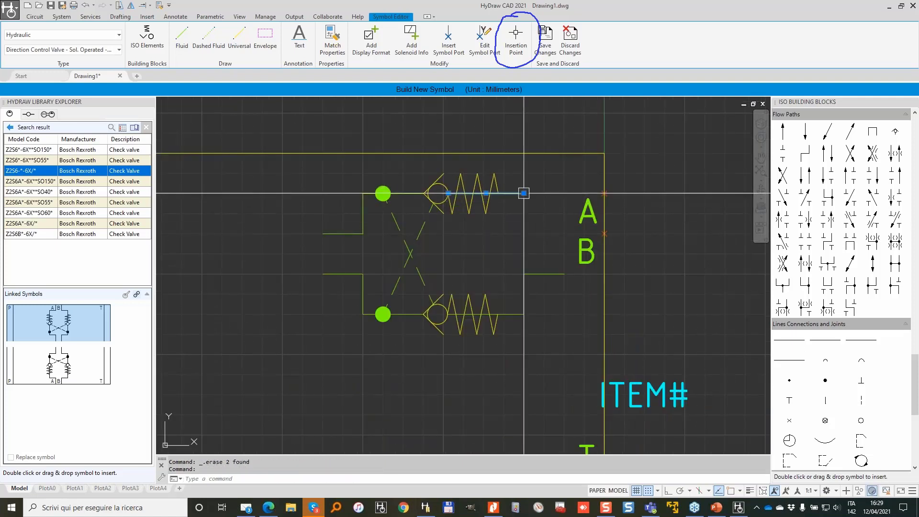
click(524, 193)
click(599, 197)
click(599, 195)
- Reshape the lower branch's port-side connector, moving its corner up and its end to port B on the frame edge
click(570, 264)
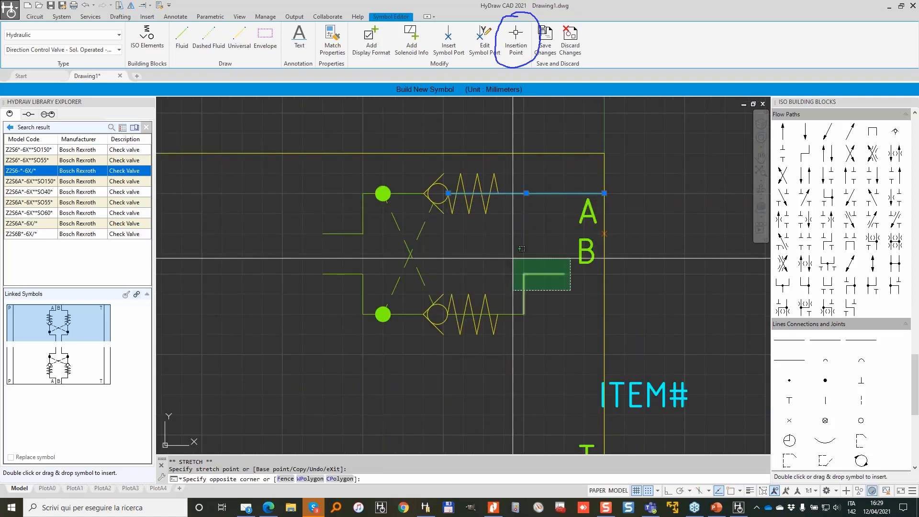
click(524, 287)
click(524, 274)
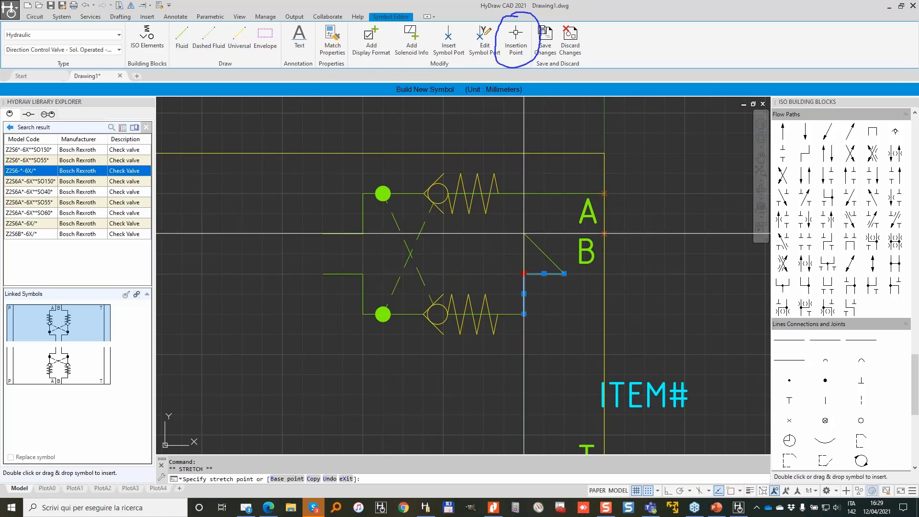
click(524, 234)
click(564, 274)
click(604, 234)
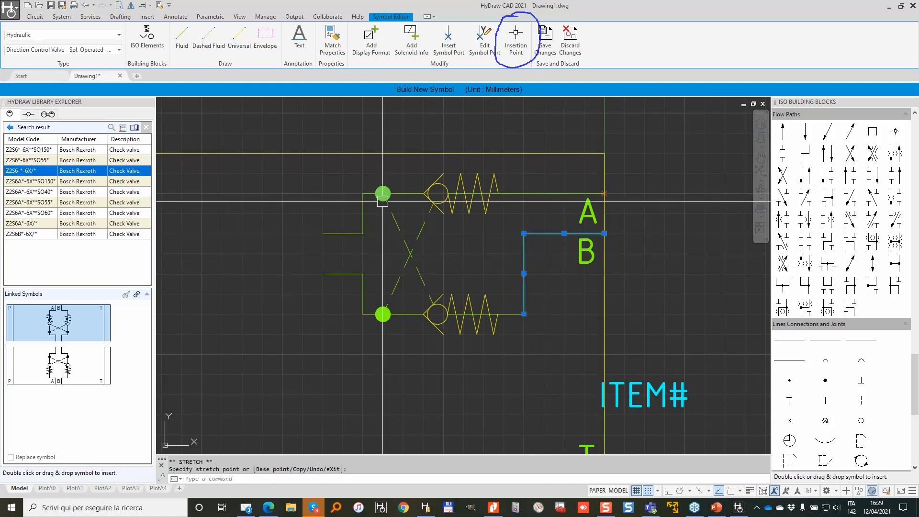
- Delete the upper branch's connector segments opposite the ports and extend its horizontal line to the opposite frame edge
click(382, 231)
click(344, 222)
key(Delete)
middle_drag(336, 225, 476, 224)
click(503, 192)
click(502, 193)
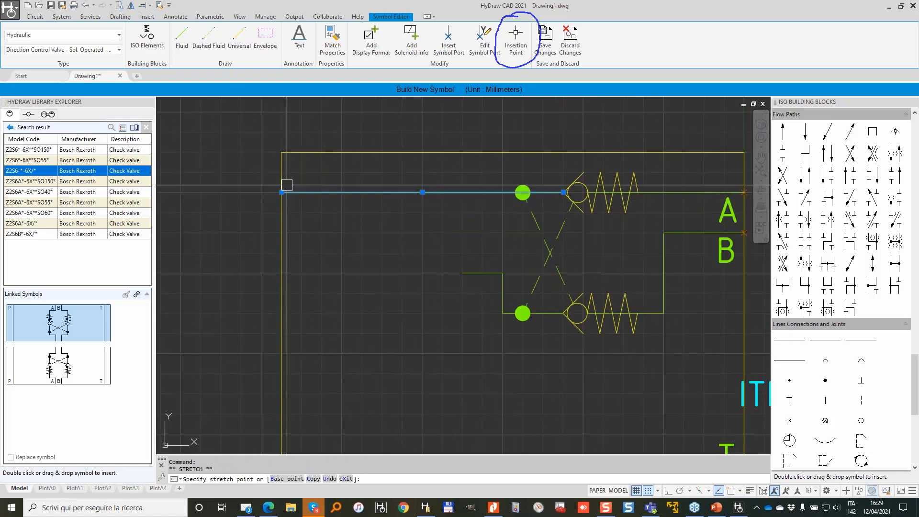
click(281, 192)
- Reshape the lower branch's connector opposite the ports, raising its corner to port B's level and extending its end to the frame edge
click(512, 286)
click(492, 263)
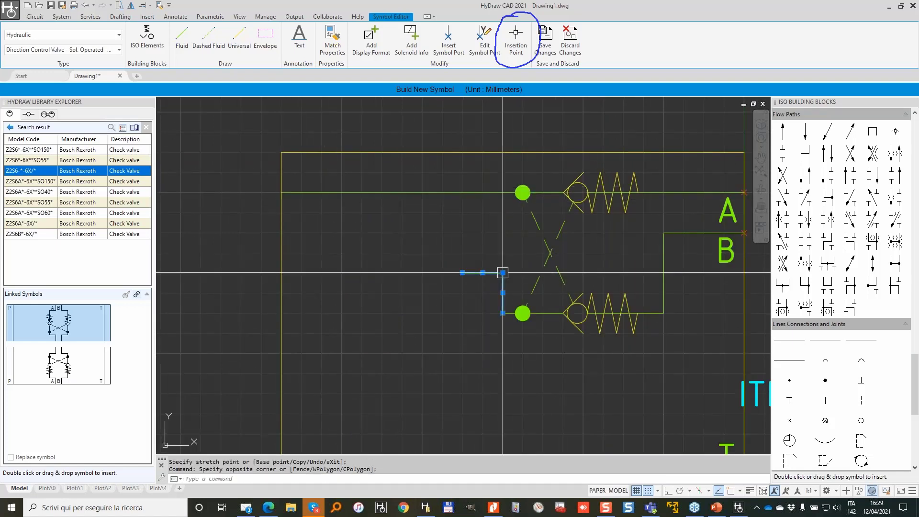
click(502, 273)
click(503, 232)
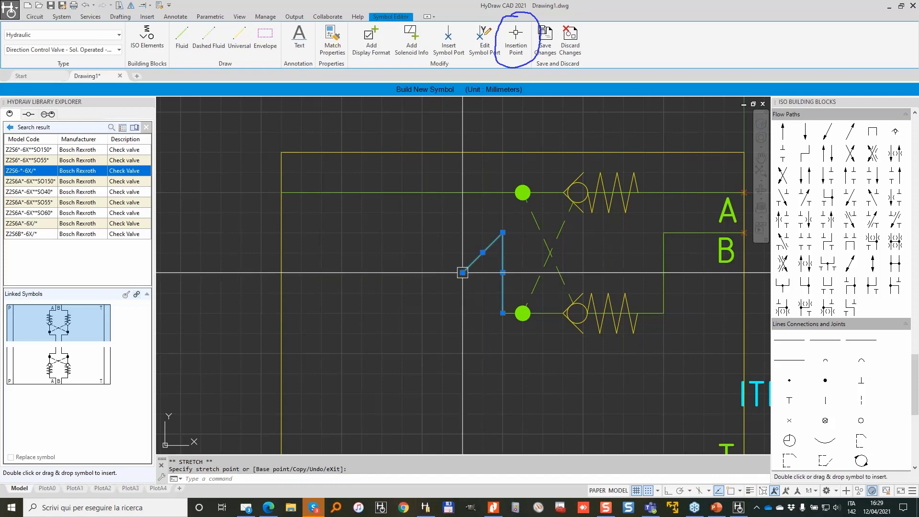
scroll(365, 237, down, 2)
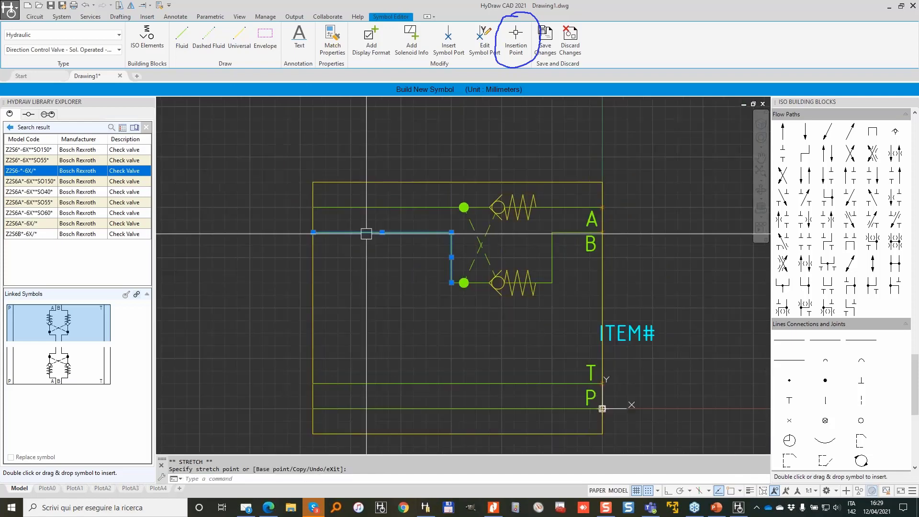
scroll(382, 269, down, 1)
key(Escape)
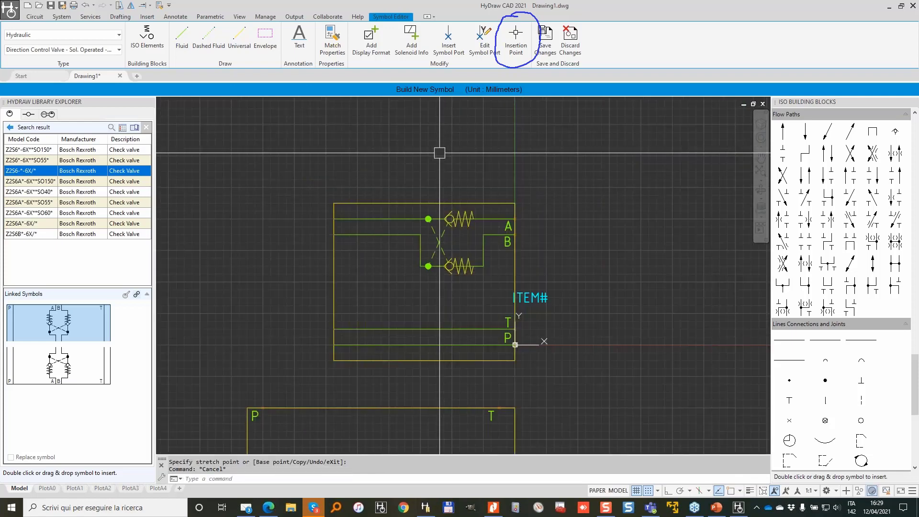
- Delete the leftover outline and P and T labels of the original check valve below the new symbol
scroll(384, 188, down, 2)
middle_drag(384, 188, 392, 93)
click(304, 199)
click(556, 328)
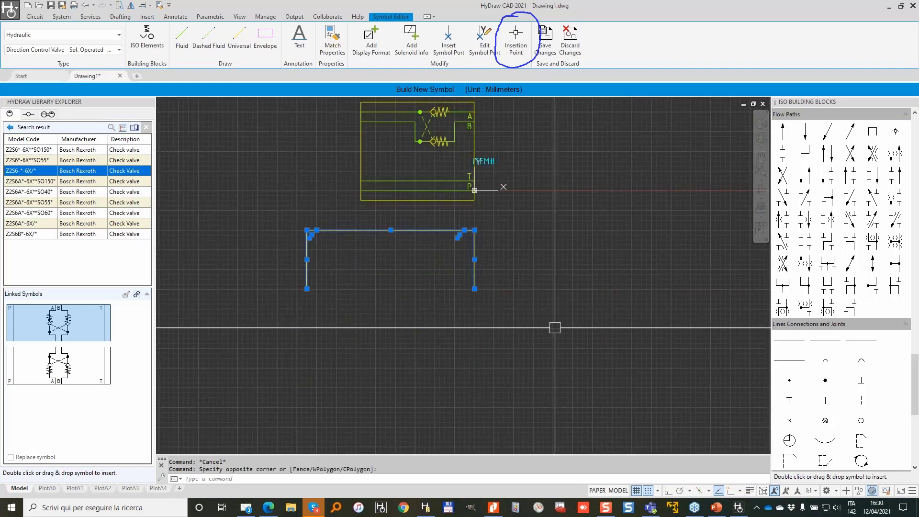
key(Delete)
scroll(527, 300, up, 2)
middle_drag(523, 107, 579, 209)
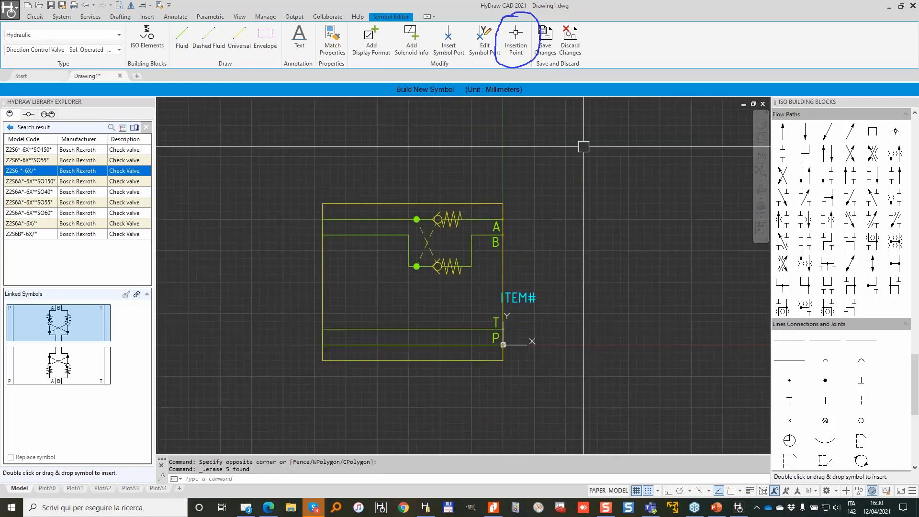
- Stretch the frame edge opposite the ports inward, shortening all flow lines and narrowing the symbol
click(119, 6)
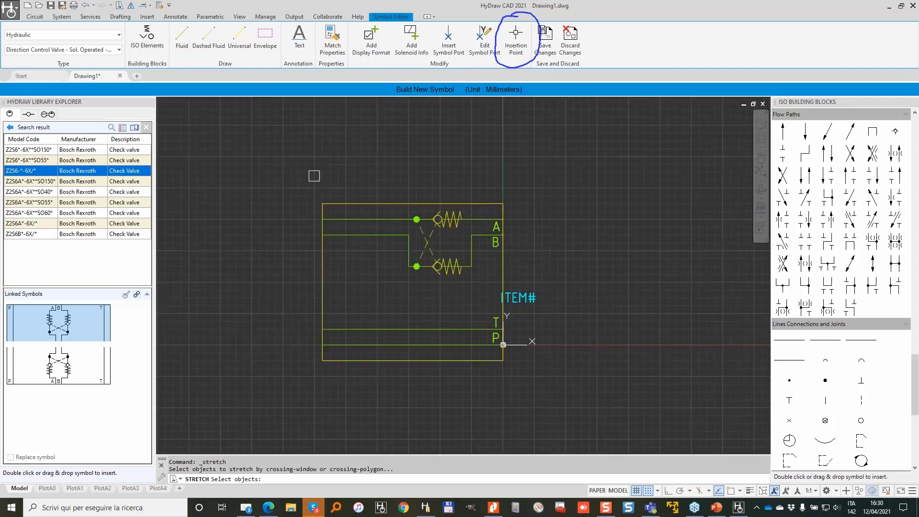
click(354, 165)
click(242, 355)
right_click(242, 356)
click(253, 328)
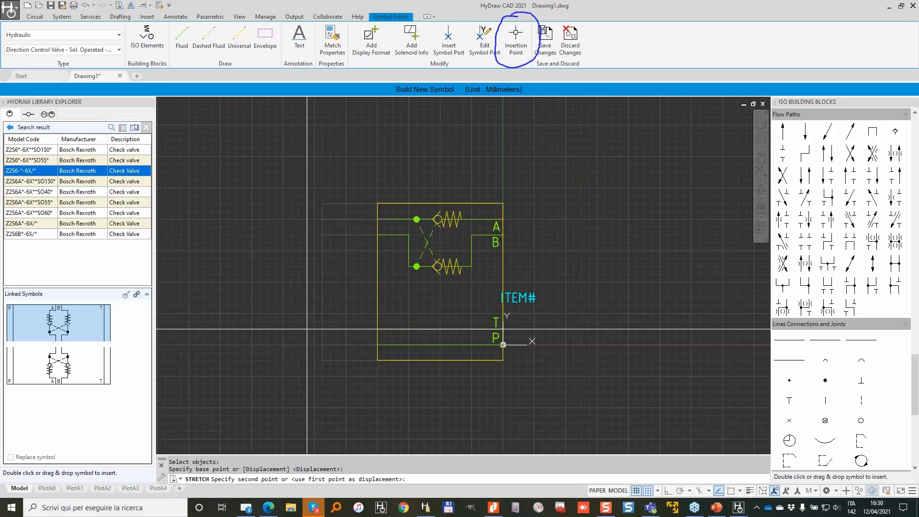
click(323, 328)
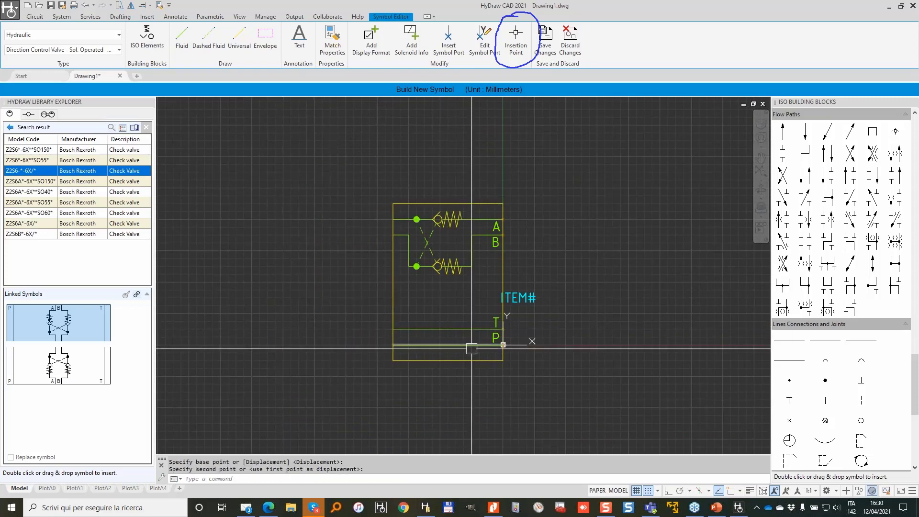
- Stretch the check valve graphics and the frame edge opposite the ports one grid step toward the ports
key(Return)
click(476, 379)
click(332, 162)
right_click(332, 161)
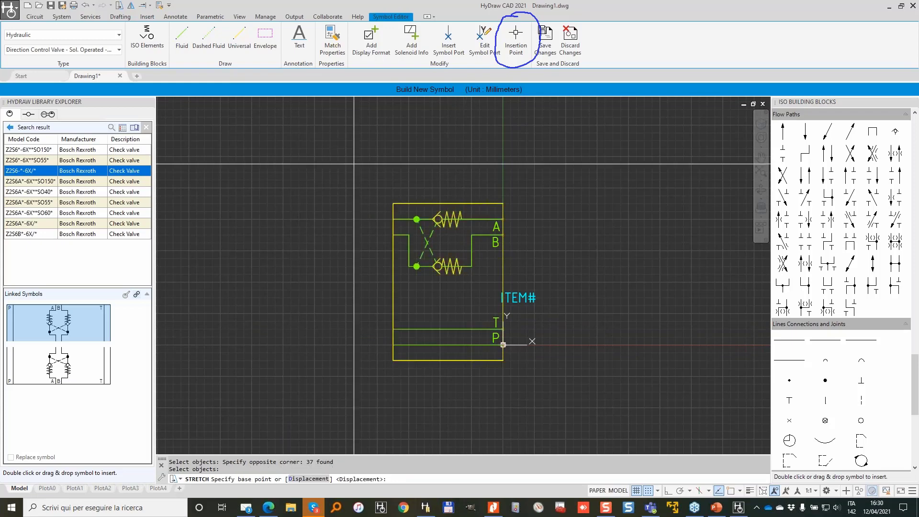
click(354, 163)
click(369, 163)
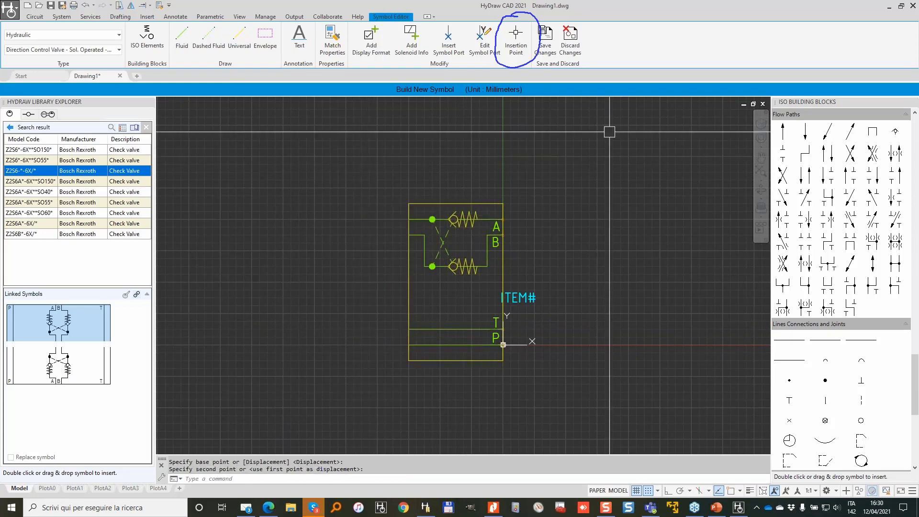
- Set the component type to Pilot Op. Check Valve - Stack Module and save the symbol
click(88, 50)
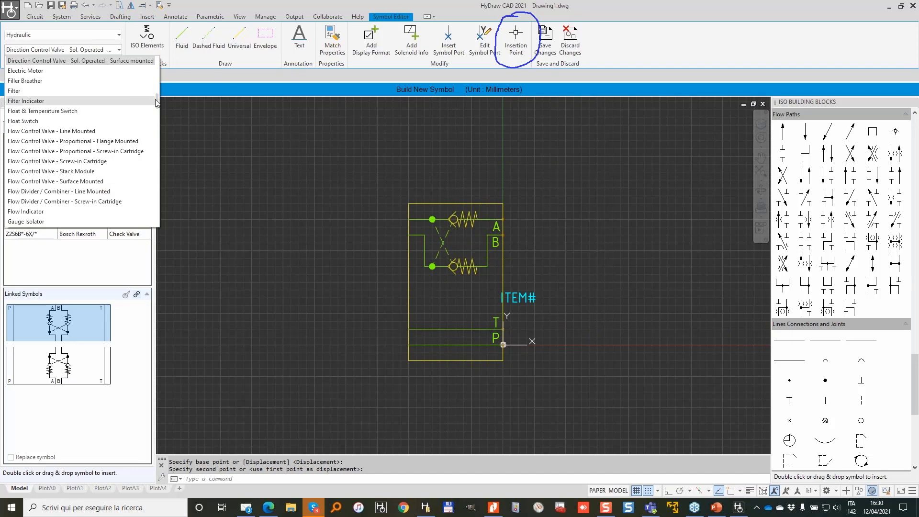
drag(156, 98, 159, 136)
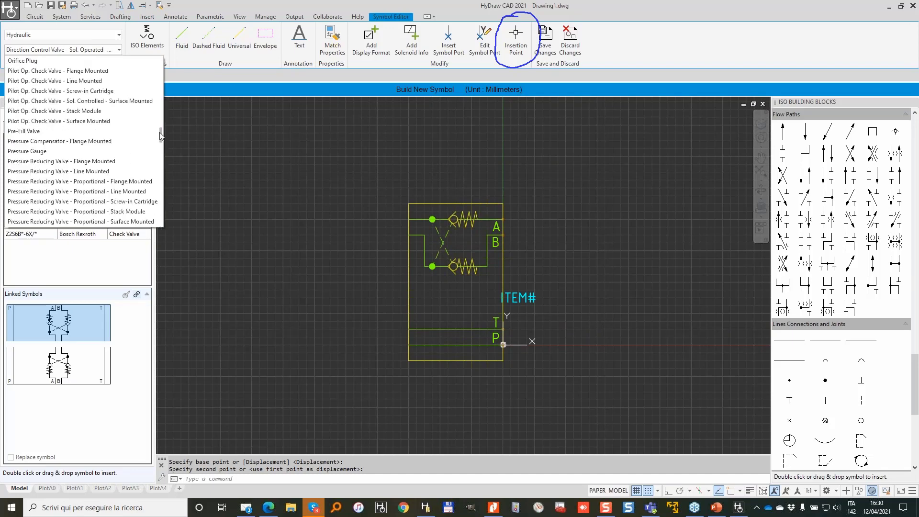
click(74, 112)
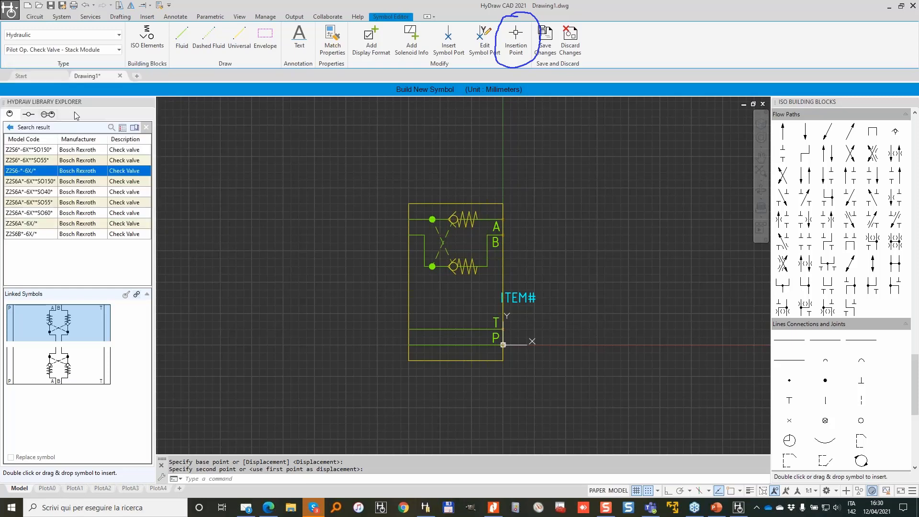
click(545, 38)
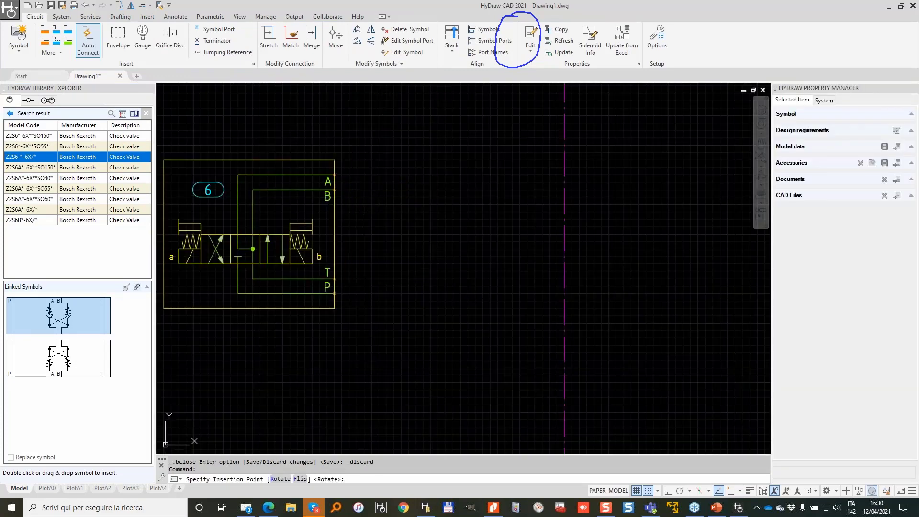
- Place the check valve symbol against the port side of directional valve 6 and move its item balloon above its frame
click(424, 293)
scroll(436, 264, down, 2)
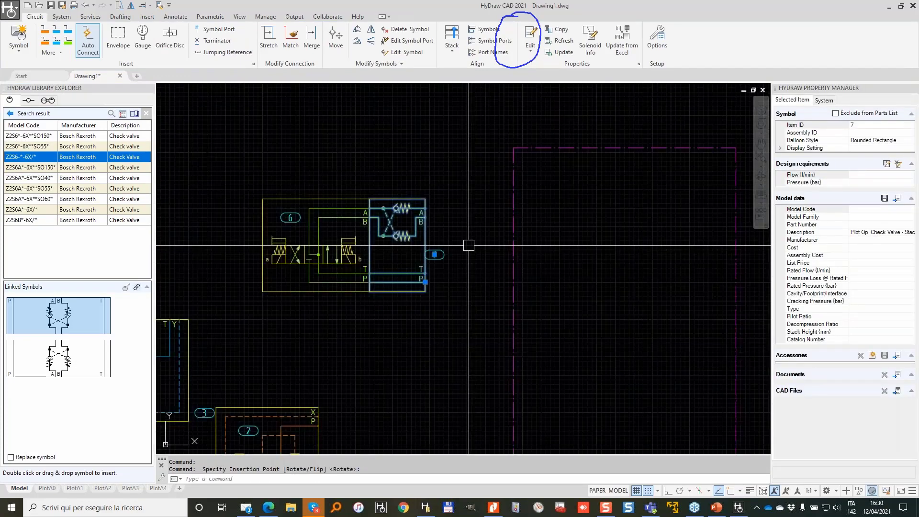
key(Escape)
click(435, 256)
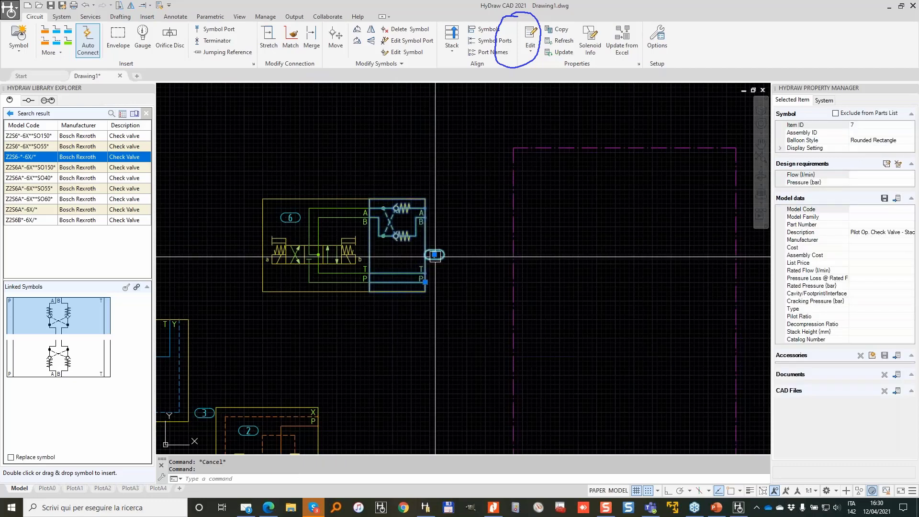
click(434, 255)
click(393, 185)
key(Escape)
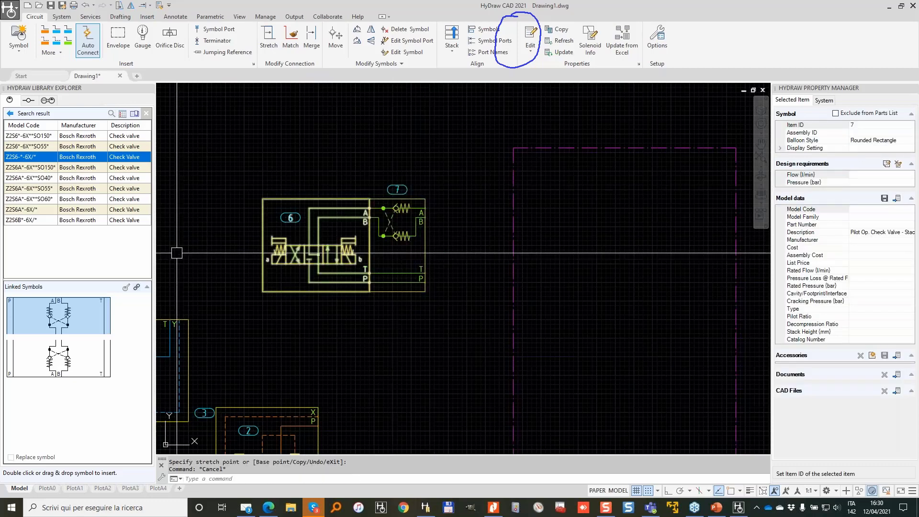
- Add framed directional valve 6 to the Hydraulic Symbols library
click(9, 100)
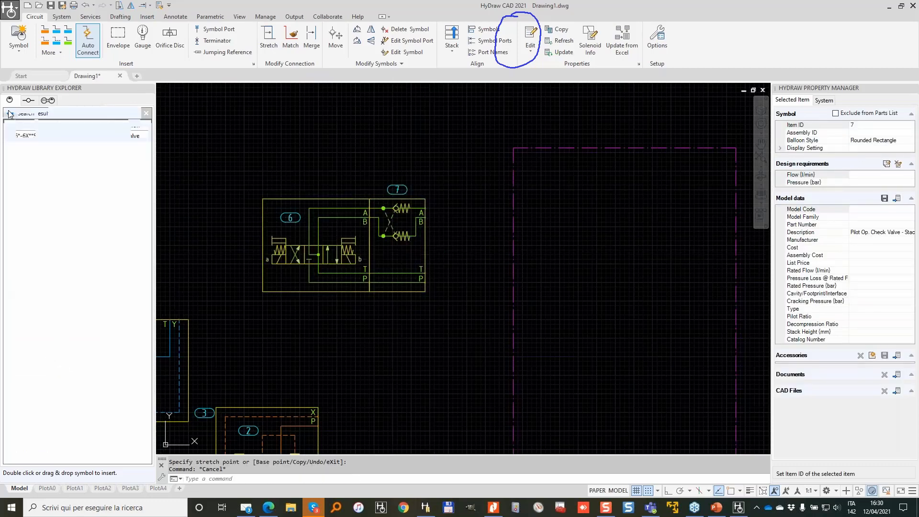
right_click(105, 208)
click(135, 242)
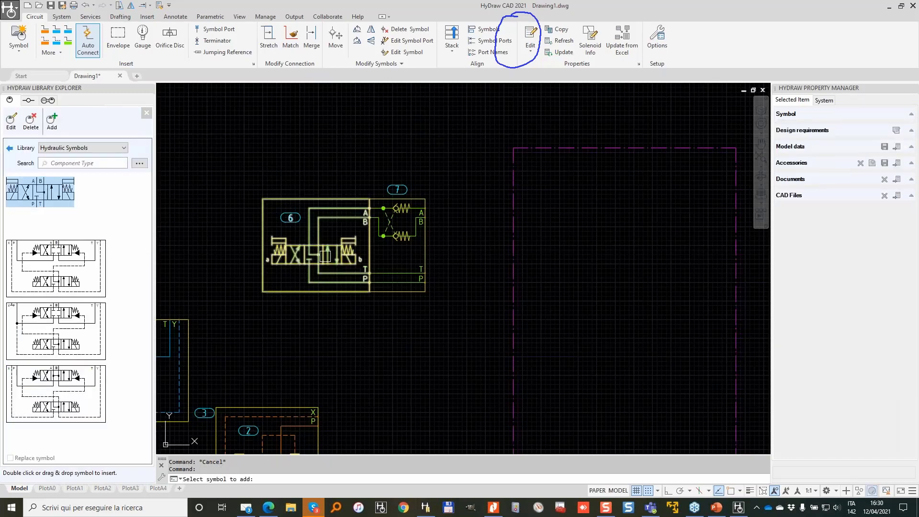
click(326, 257)
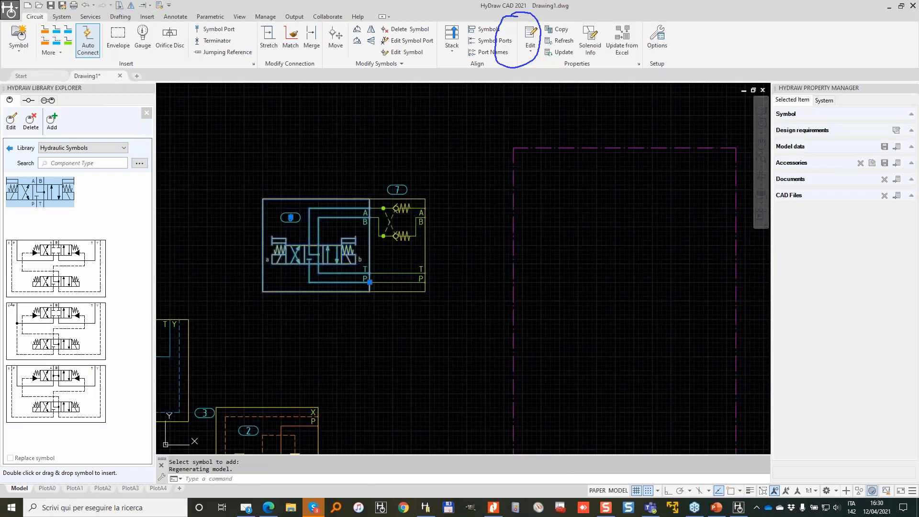
- Add framed check valve 7 to the Hydraulic Symbols library
right_click(126, 225)
click(167, 257)
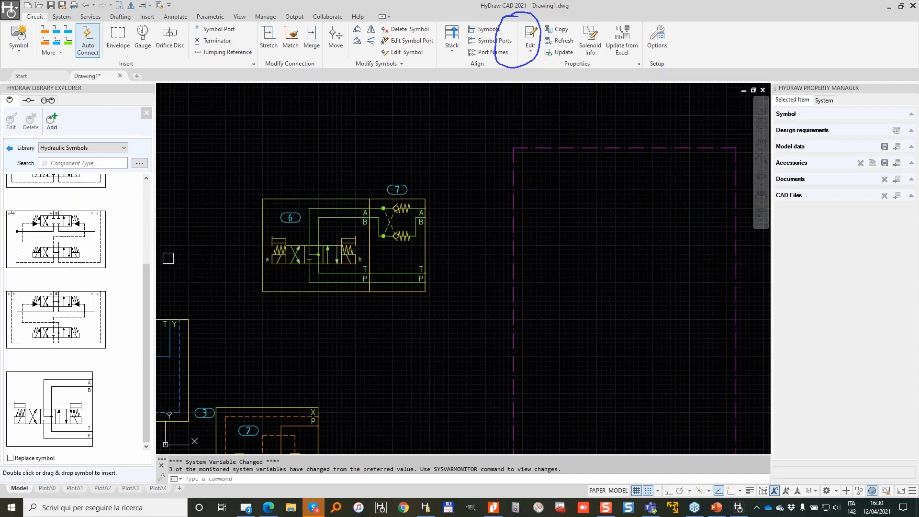
click(403, 237)
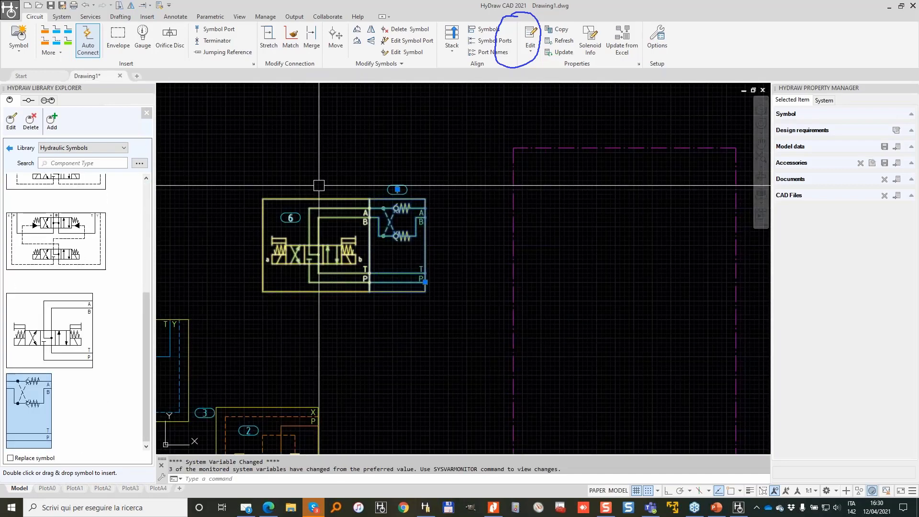
- Insert the framed check valve and the framed directional valve from the library, side by side near the dashed magenta rectangle
double_click(32, 401)
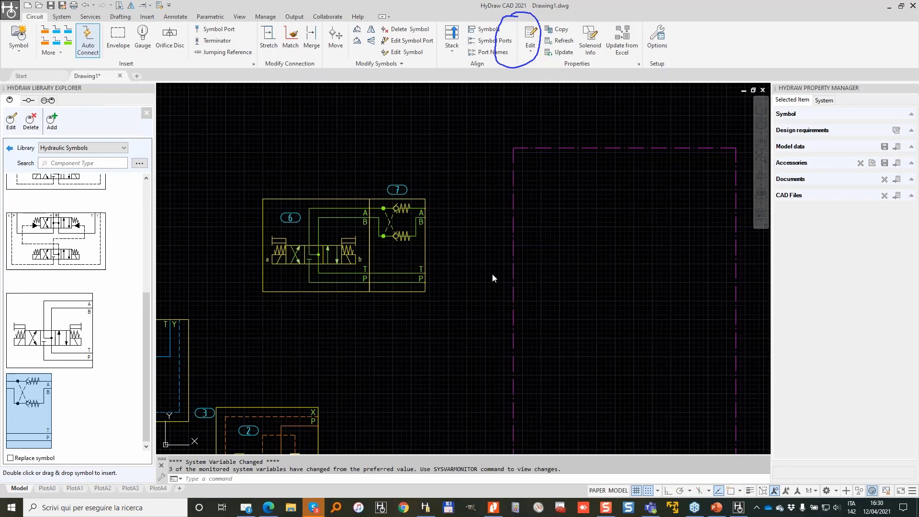
click(671, 342)
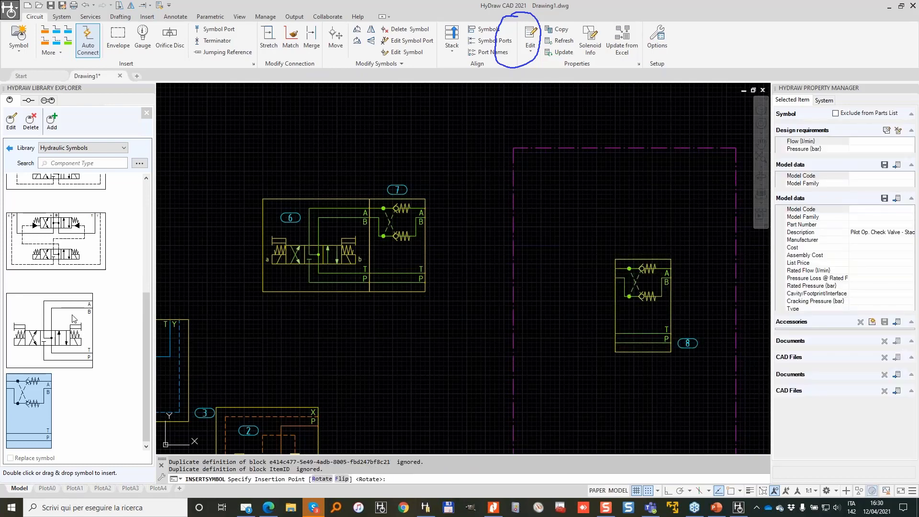
double_click(75, 319)
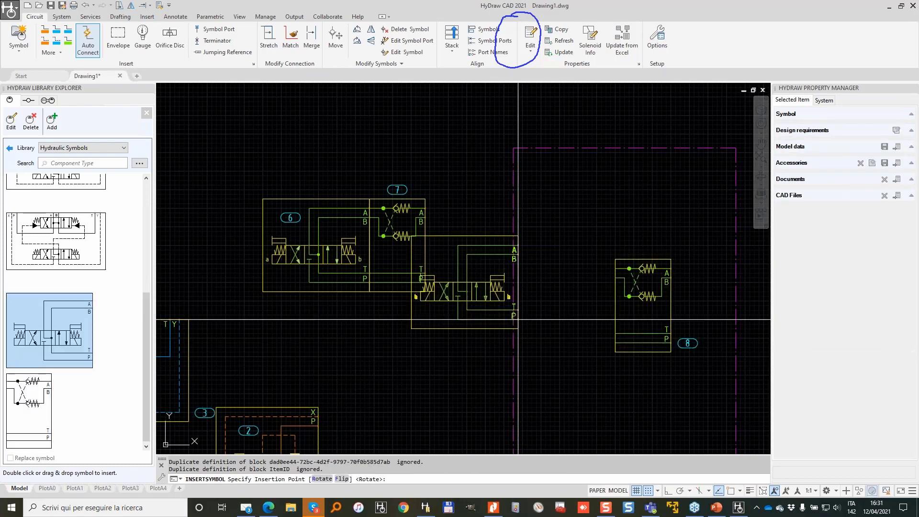
click(593, 337)
key(Escape)
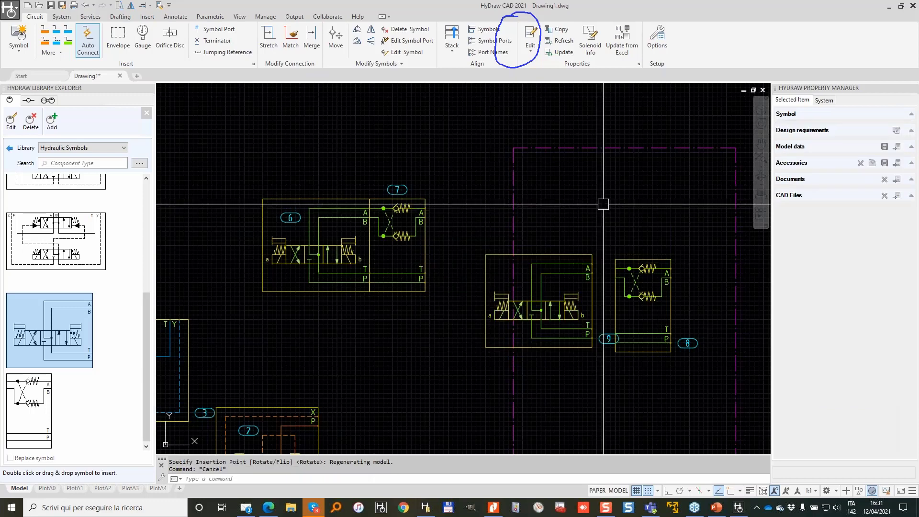
- Stack the newly inserted directional valve and check valve symbols together
click(458, 35)
click(674, 197)
click(557, 372)
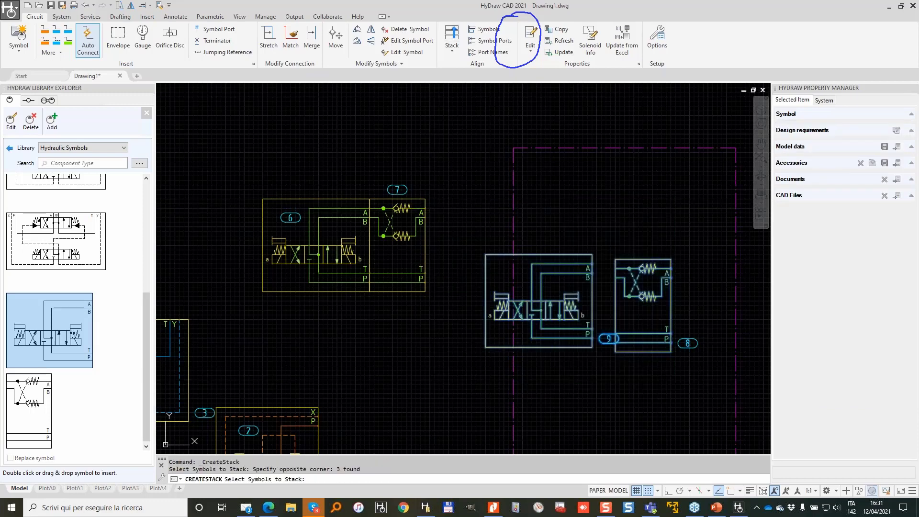
key(Return)
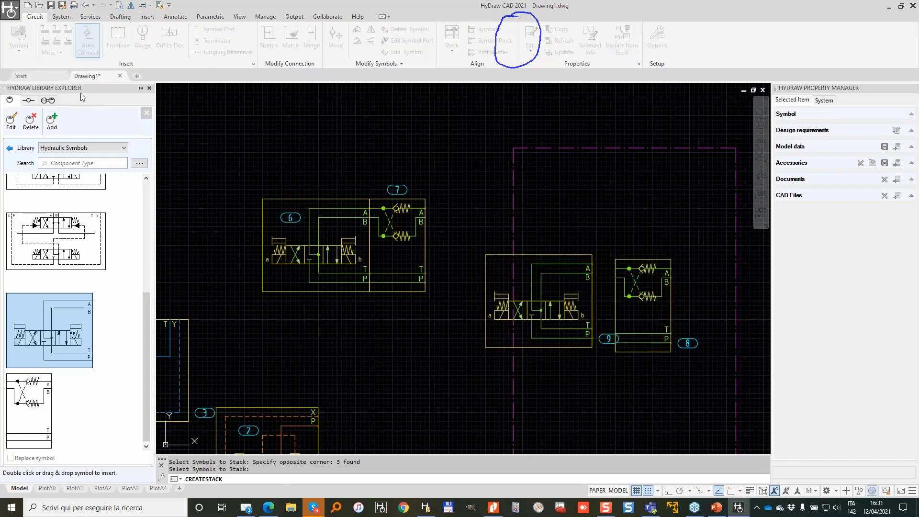
- Move the new valve stack below the assembly of items 6 and 7
click(605, 258)
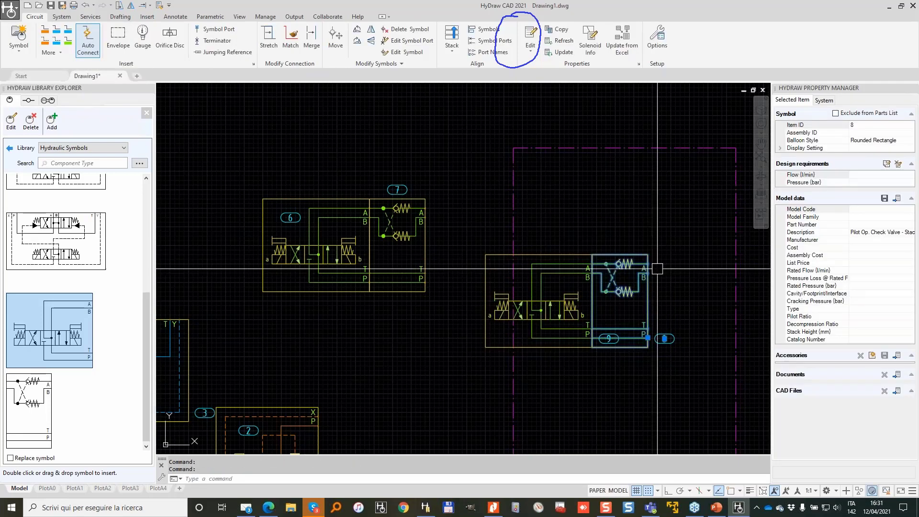
click(648, 338)
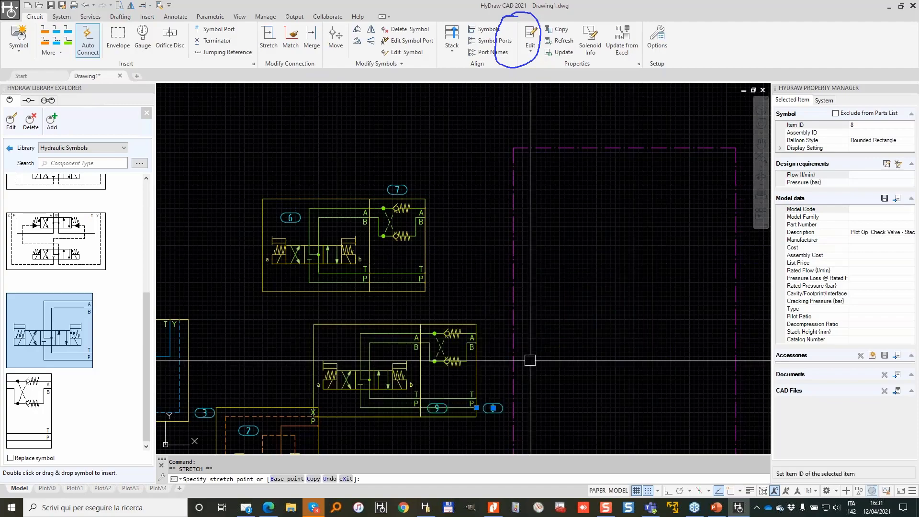
middle_drag(446, 340, 532, 234)
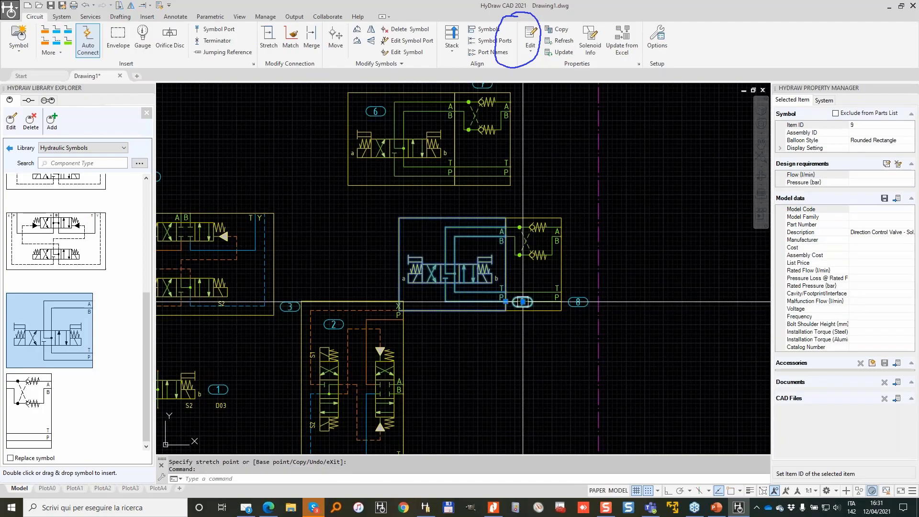